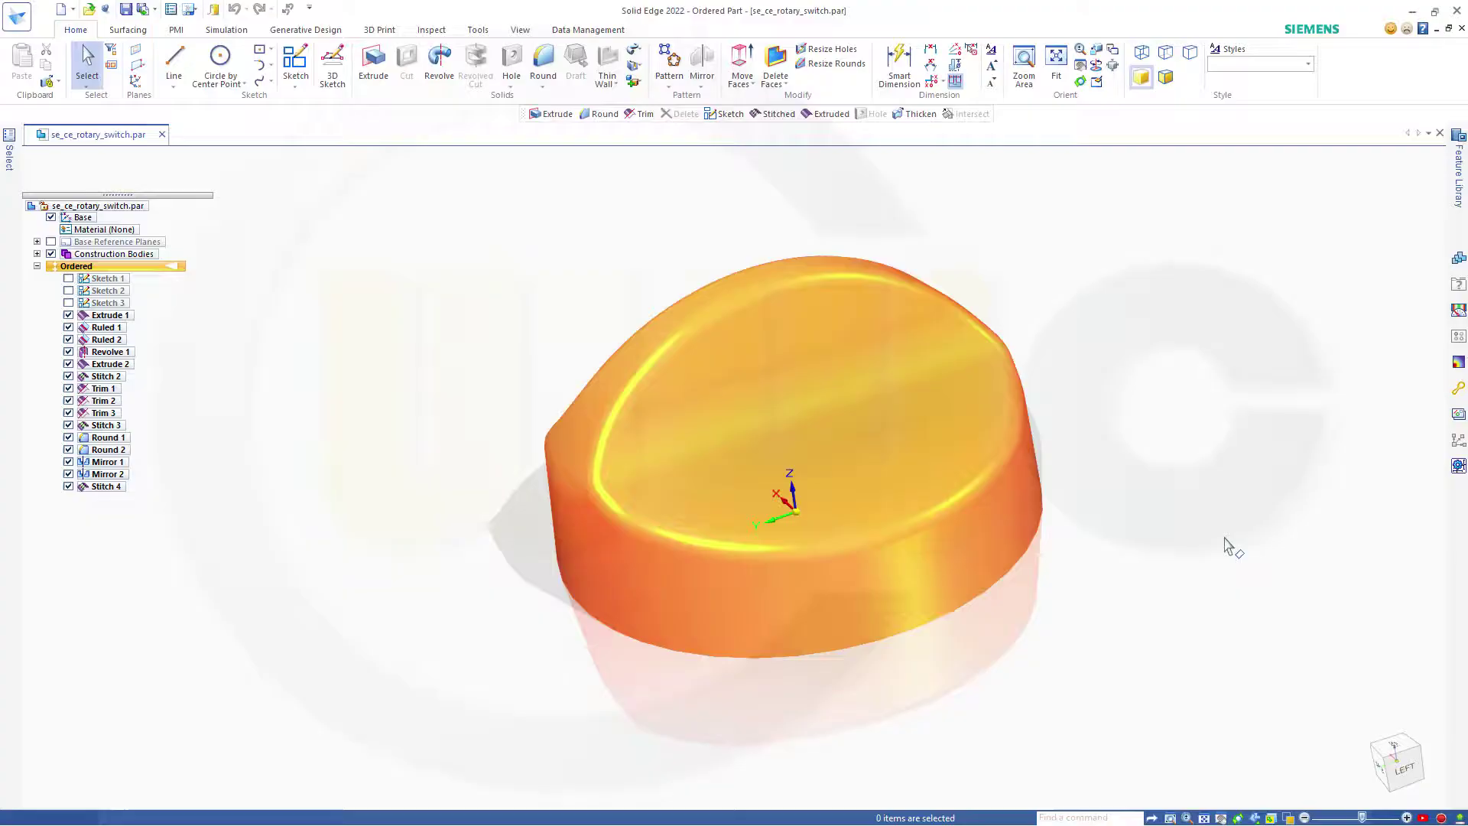
Orbit the finished rotary switch knob to view it from another angle.
mouse_move(1200, 535)
middle_mouse_down()
mouse_move(1186, 551)
mouse_move(1169, 454)
mouse_move(1201, 554)
mouse_move(1294, 509)
mouse_move(1144, 380)
mouse_move(1078, 403)
mouse_move(1043, 452)
mouse_move(823, 429)
mouse_move(722, 485)
mouse_move(747, 606)
mouse_move(747, 426)
mouse_move(1059, 413)
mouse_move(1077, 502)
mouse_move(953, 452)
mouse_move(846, 452)
mouse_move(784, 518)
mouse_move(787, 581)
mouse_move(879, 560)
mouse_move(1022, 486)
mouse_move(1056, 524)
mouse_move(1055, 570)
mouse_move(908, 557)
mouse_move(879, 594)
mouse_move(915, 586)
middle_mouse_up()
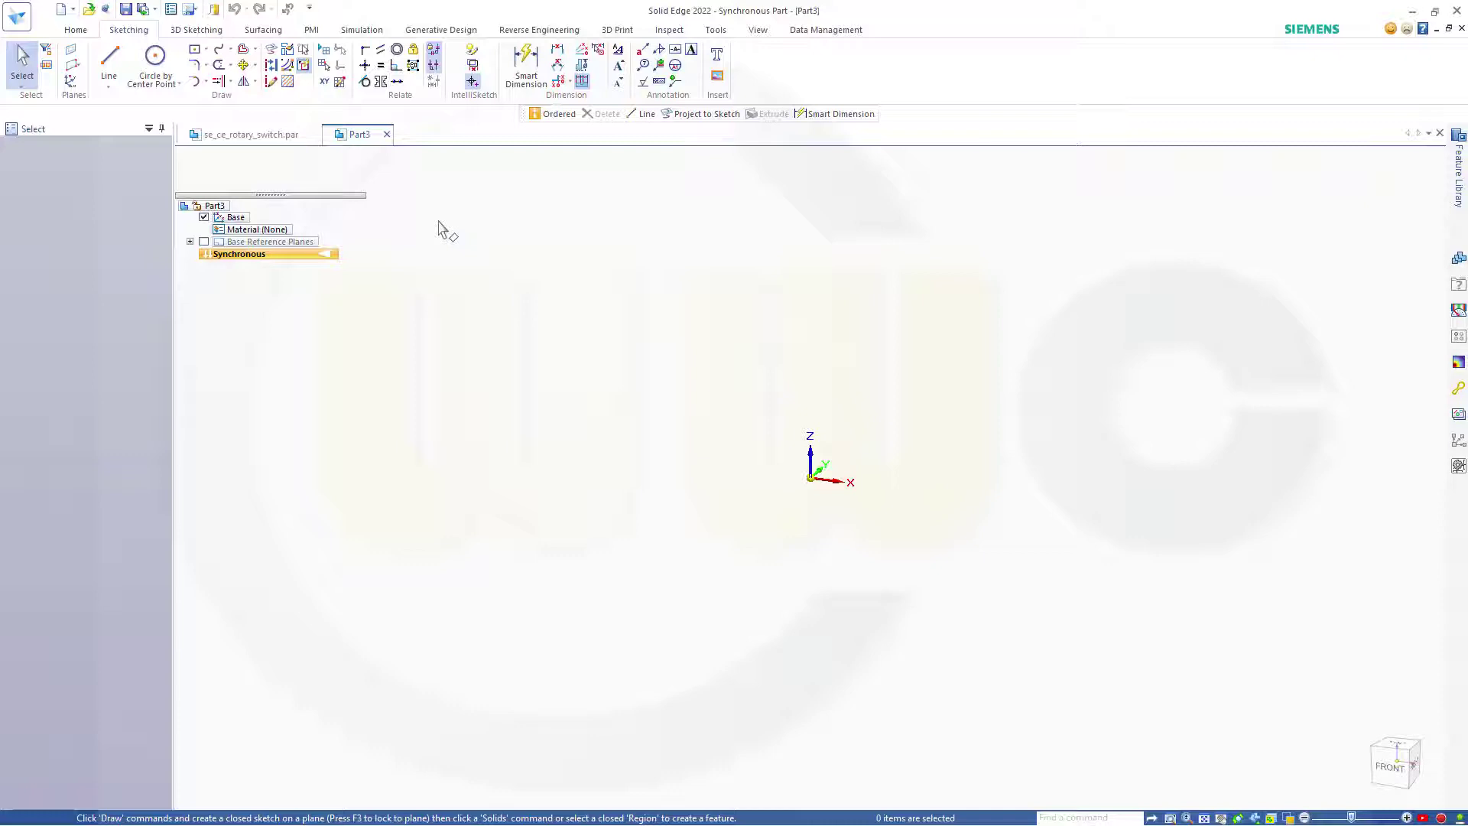
Transition Part3 from synchronous to ordered modeling and begin a new sketch.
right_click(279, 258)
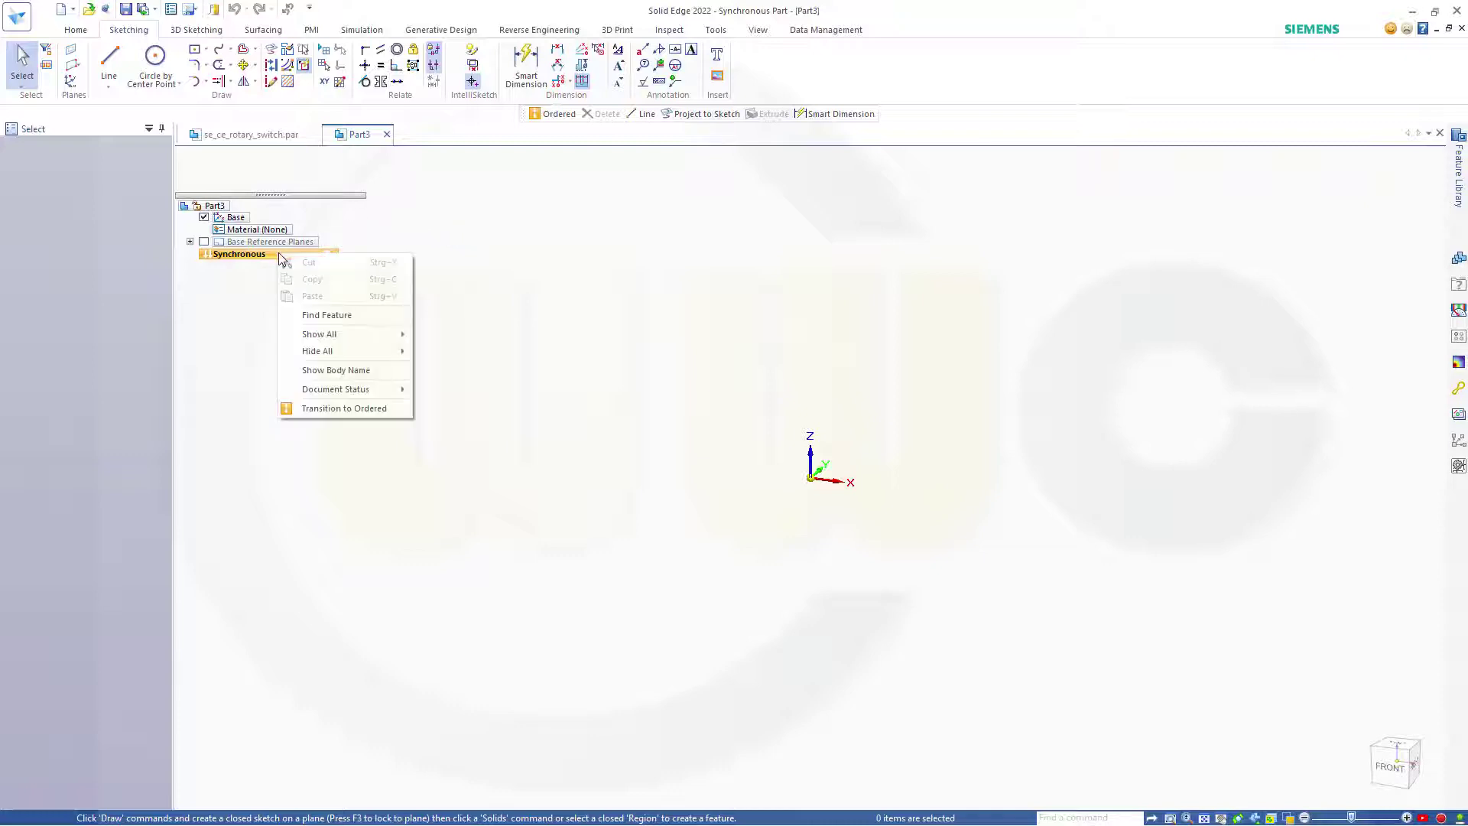
left_click(331, 410)
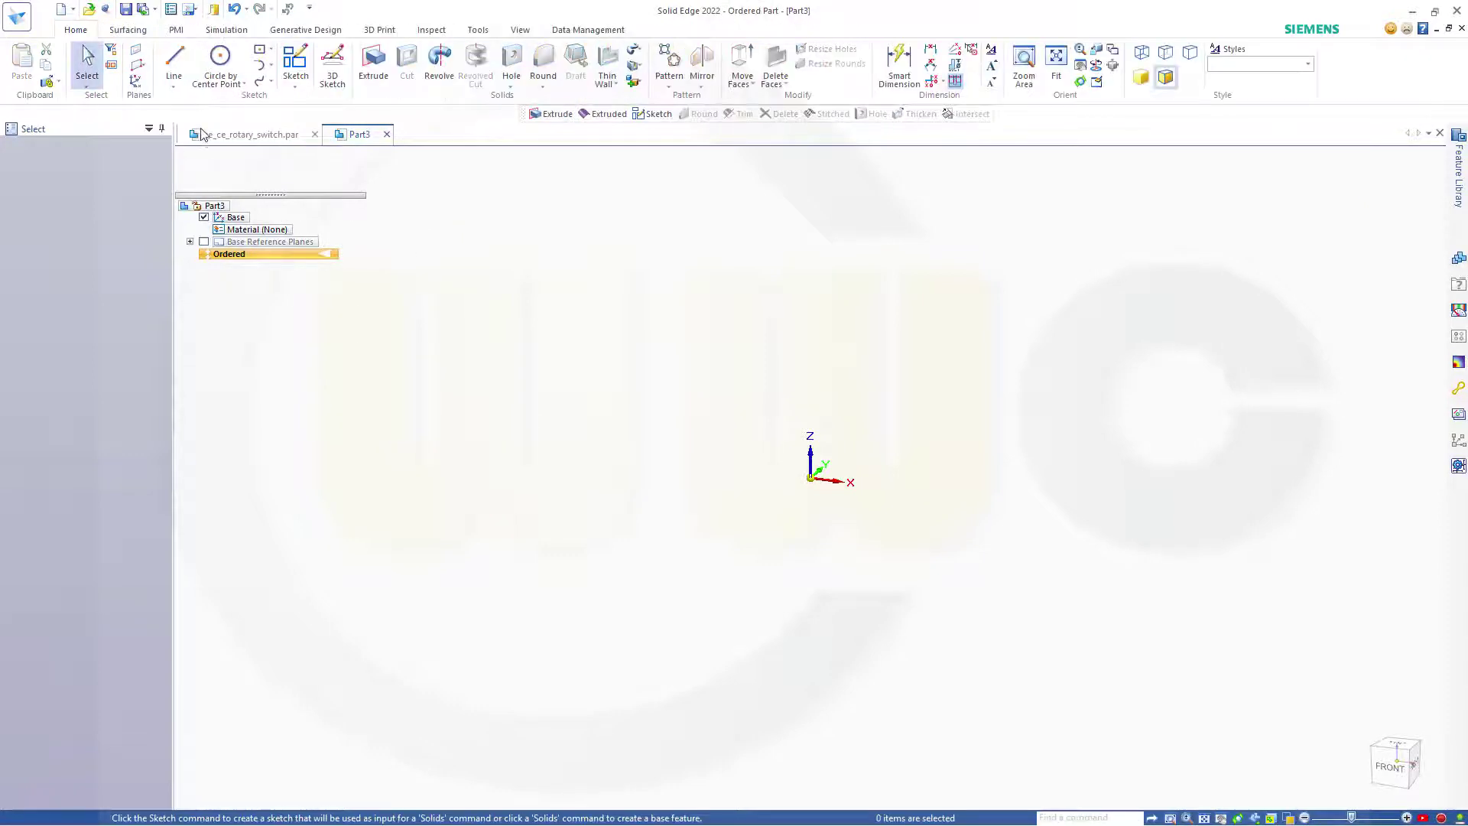
left_click(296, 62)
Draw a slanted line on the Front (xz) plane, rising left from the horizontal axis.
left_click(722, 348)
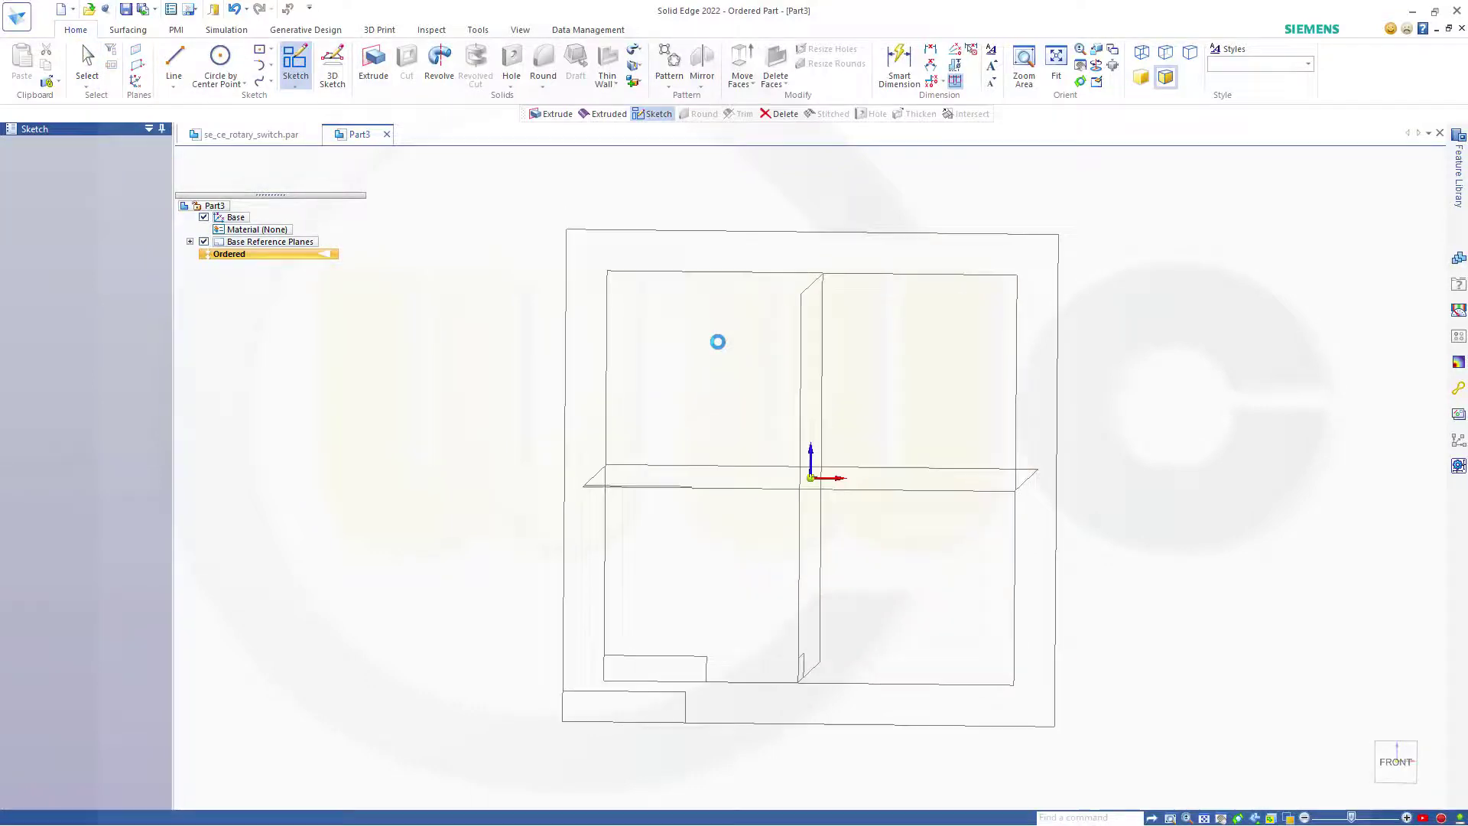
left_click(184, 68)
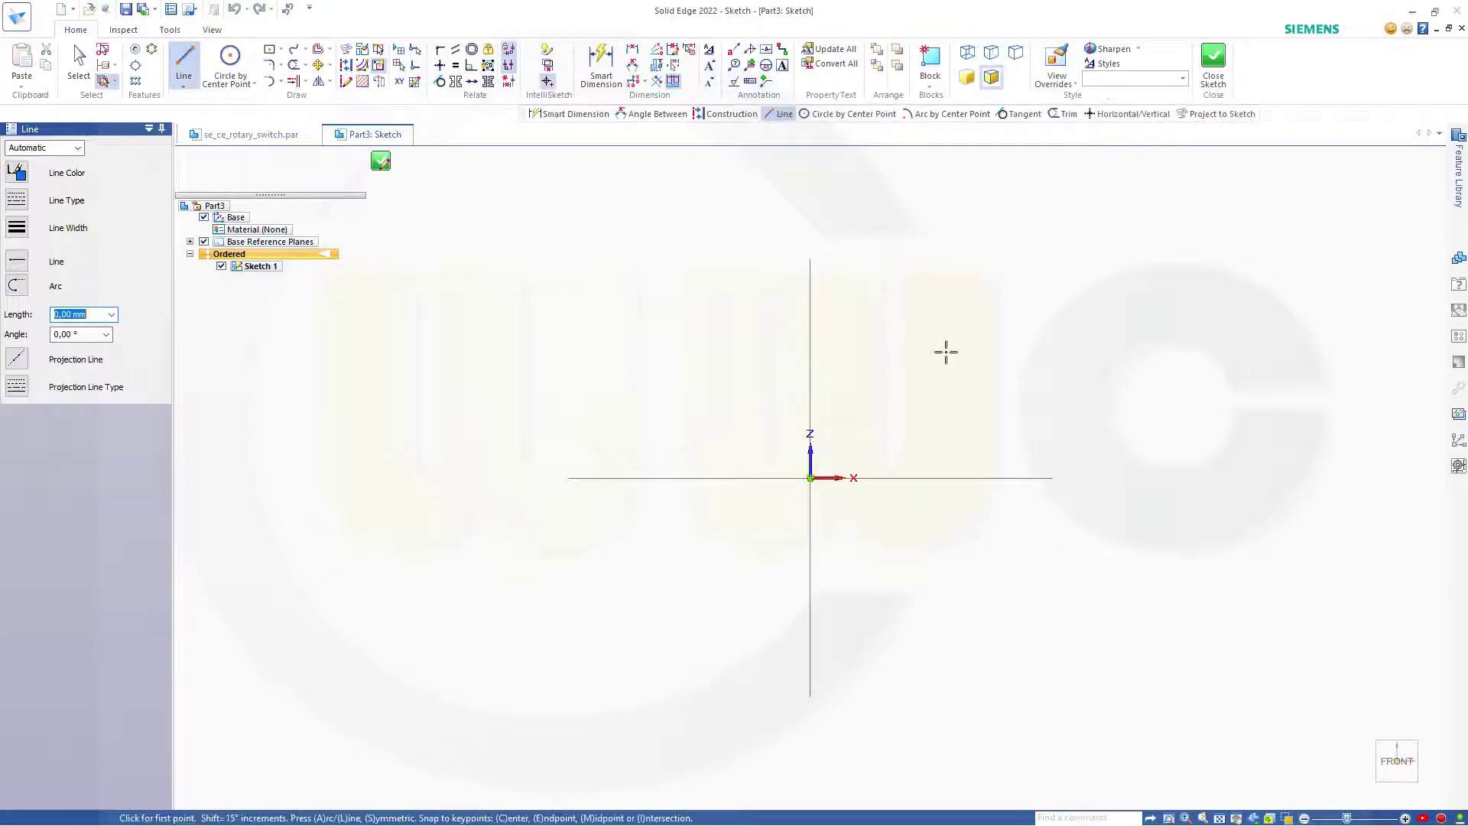
left_click(1009, 477)
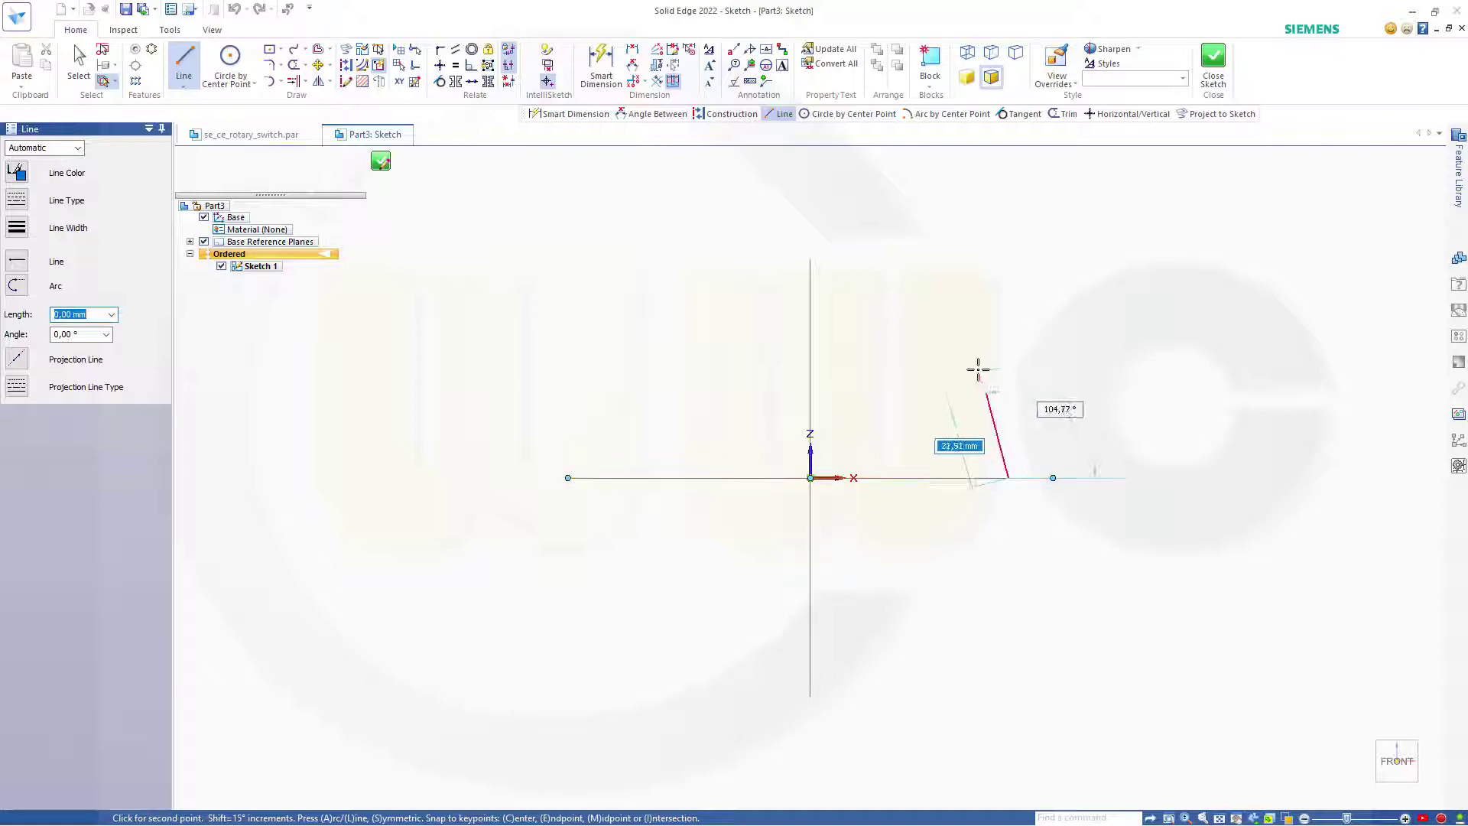
left_click(973, 305)
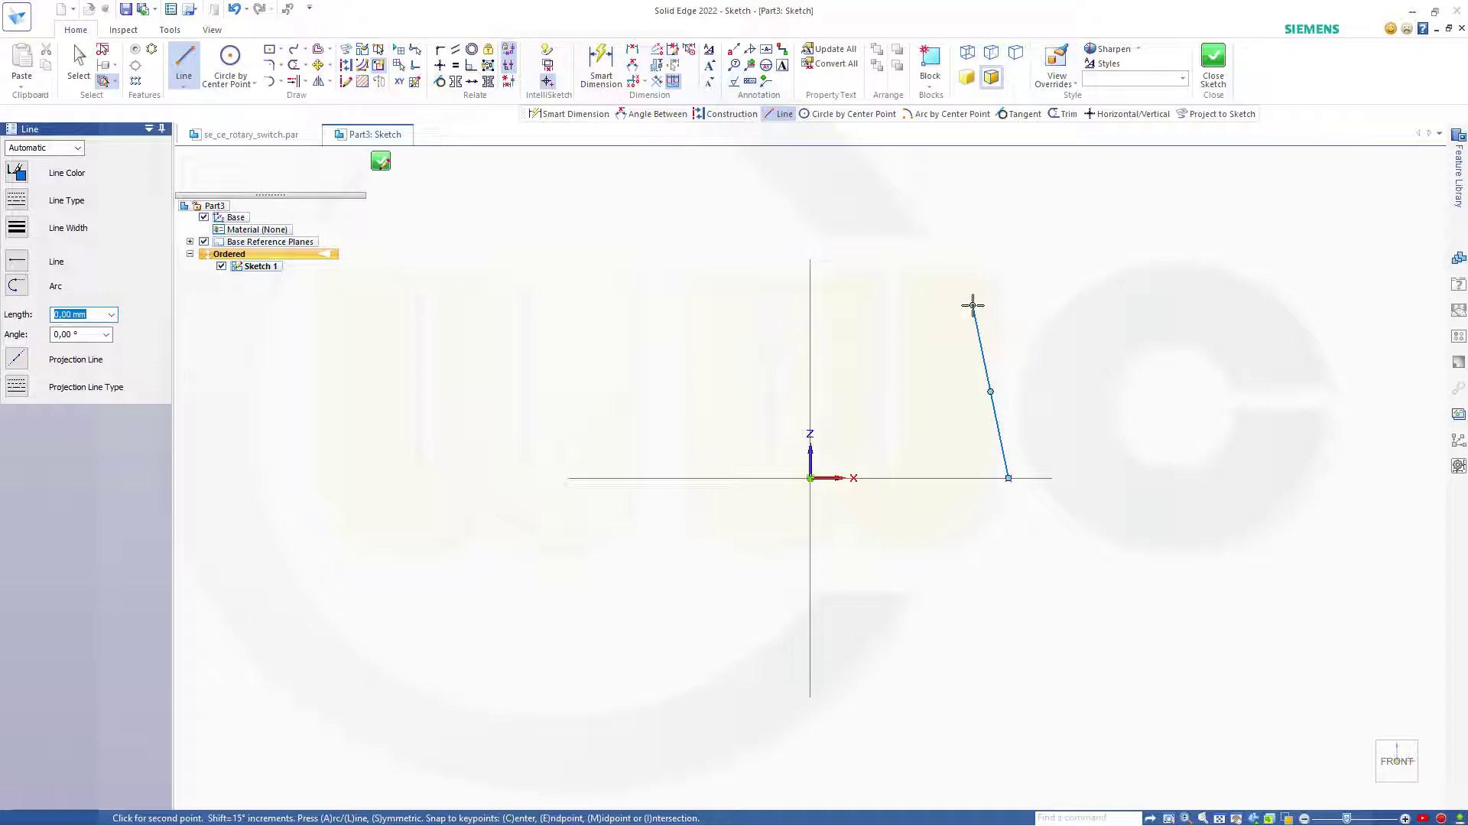
key("Escape")
Dimension the slanted line 50 long with its lower end 60 from the origin.
key("d")
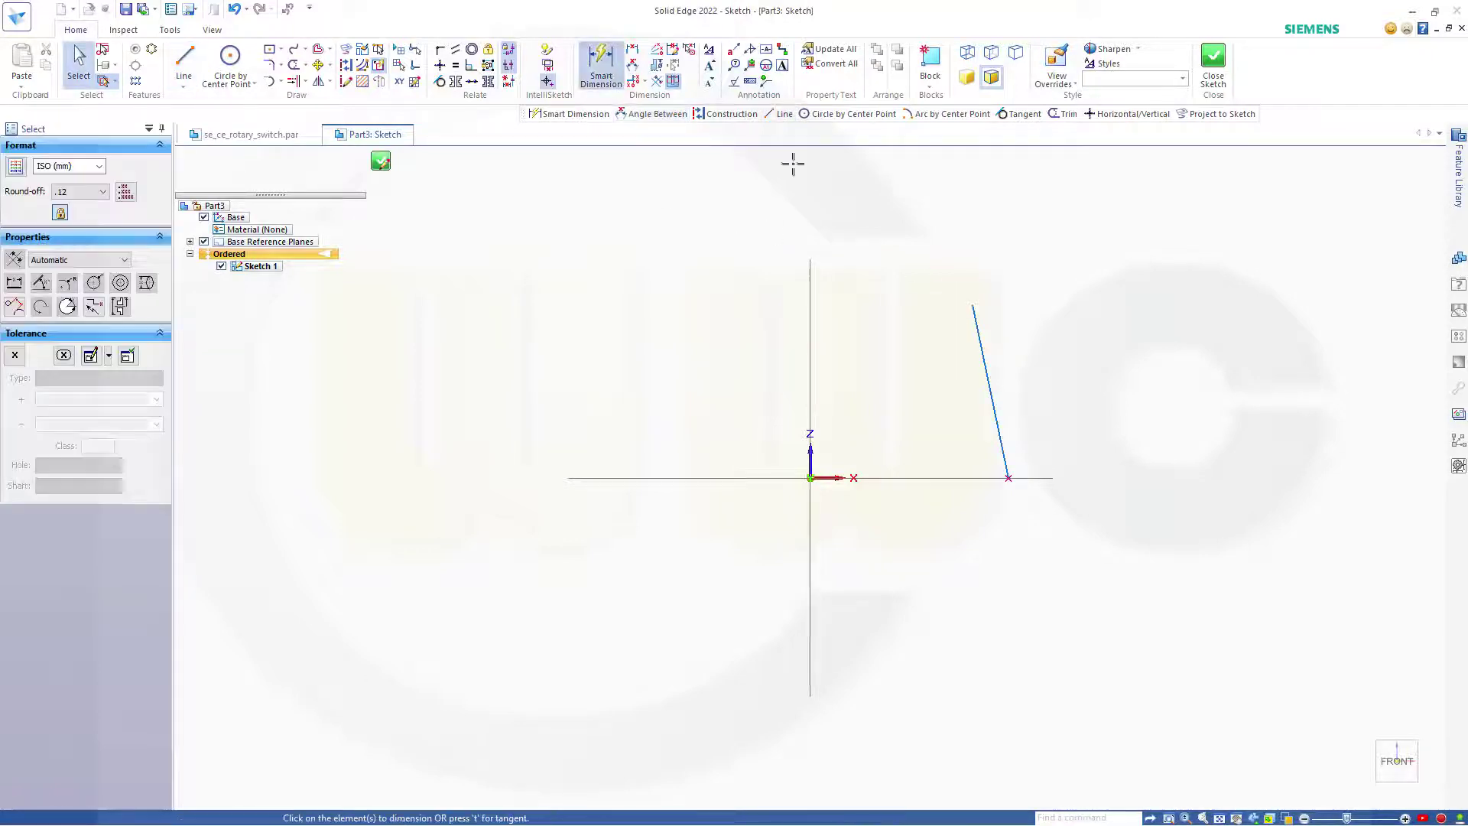
left_click(984, 354)
left_click(1038, 356)
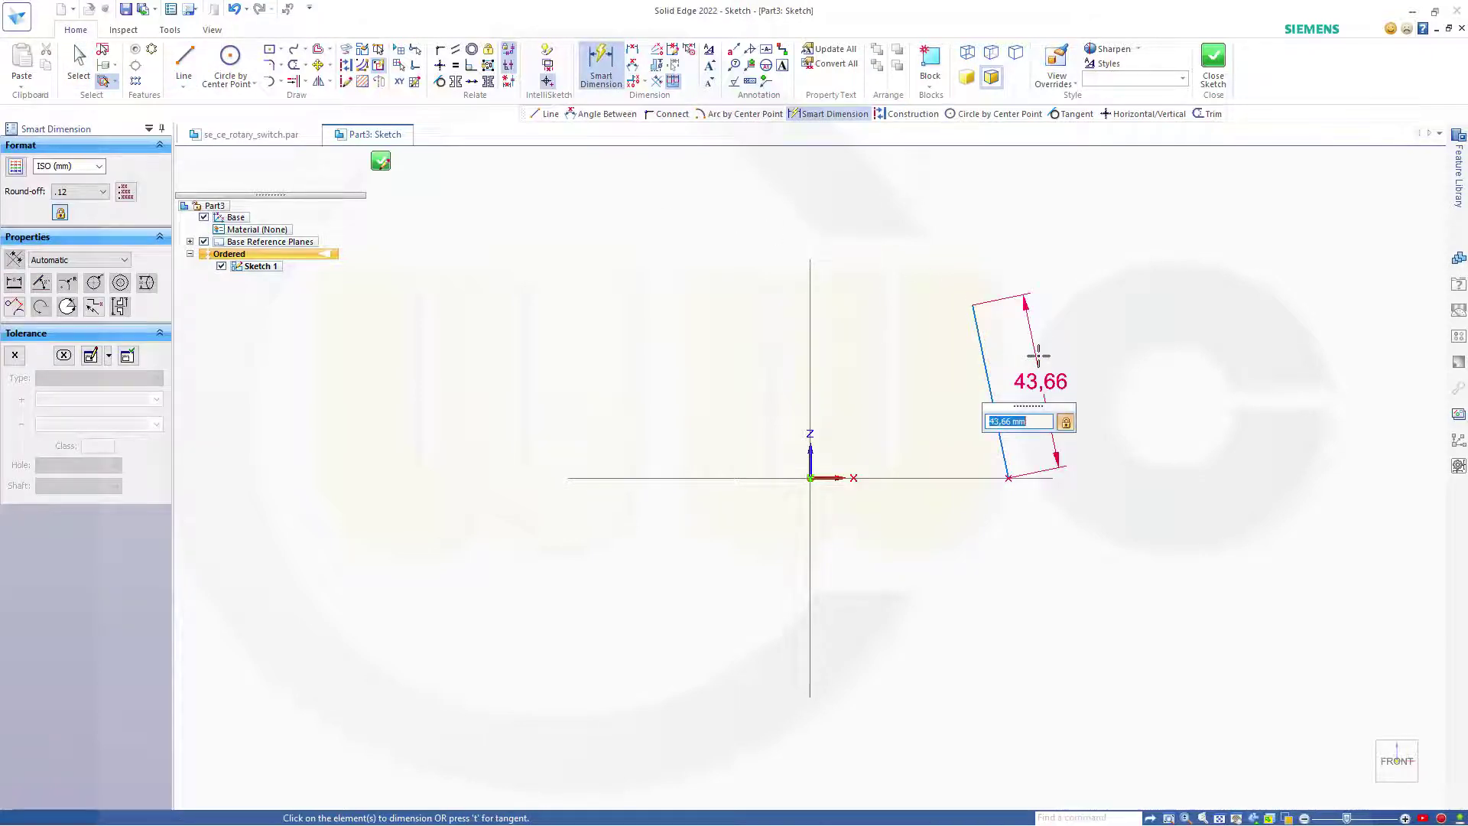
key("Return")
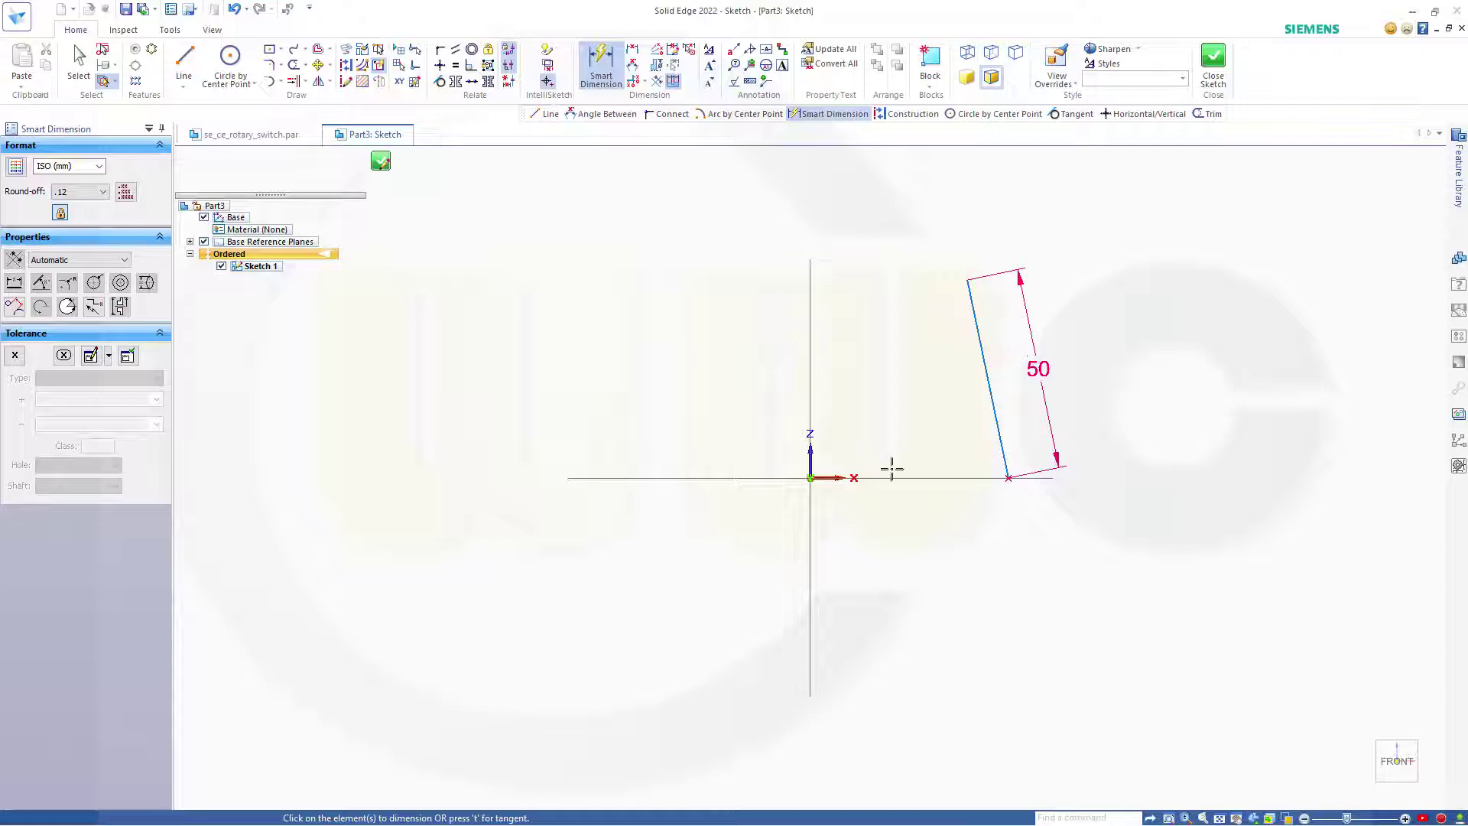
left_click(808, 478)
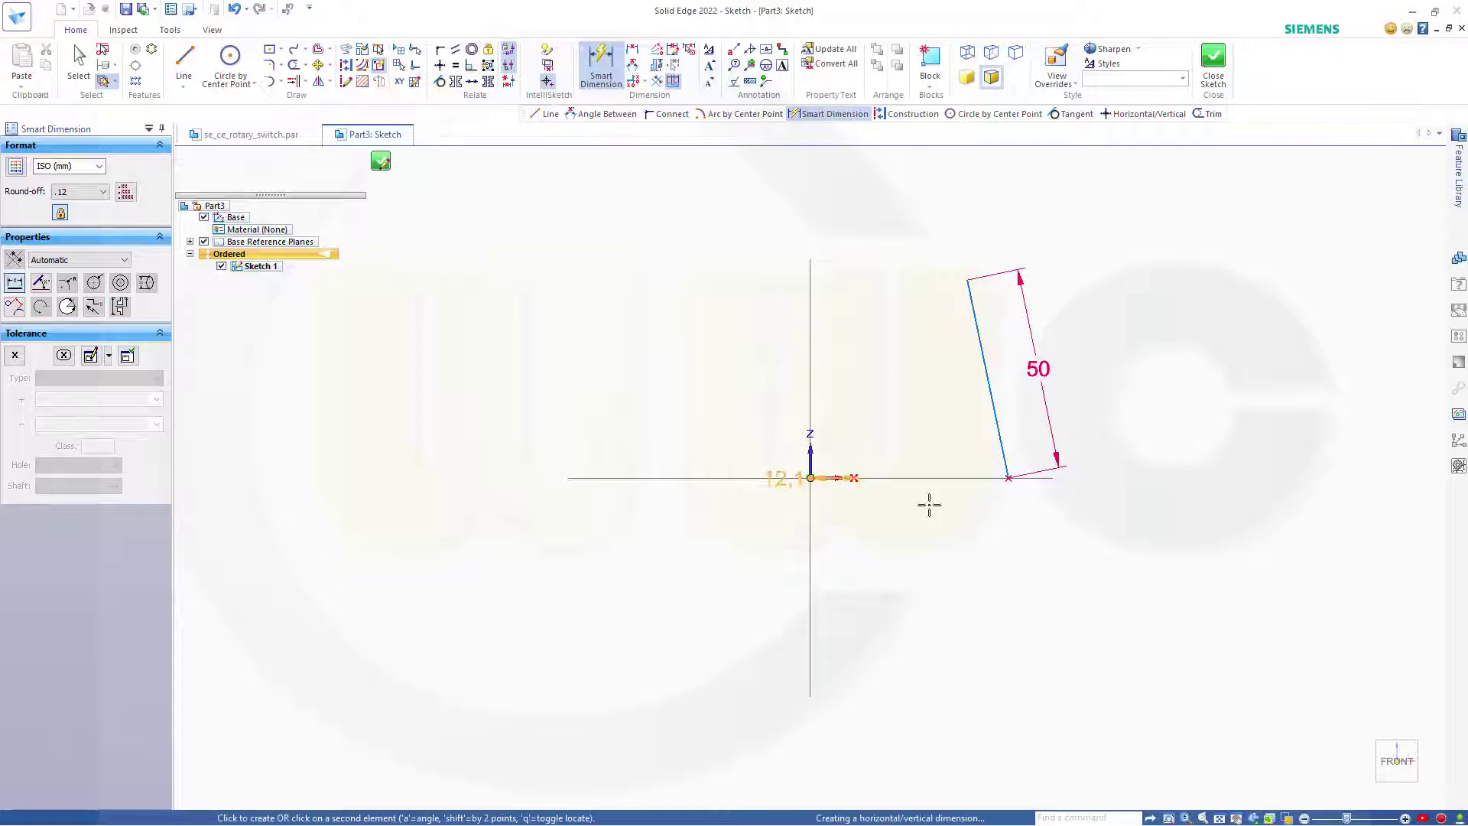
left_click(1011, 479)
left_click(961, 520)
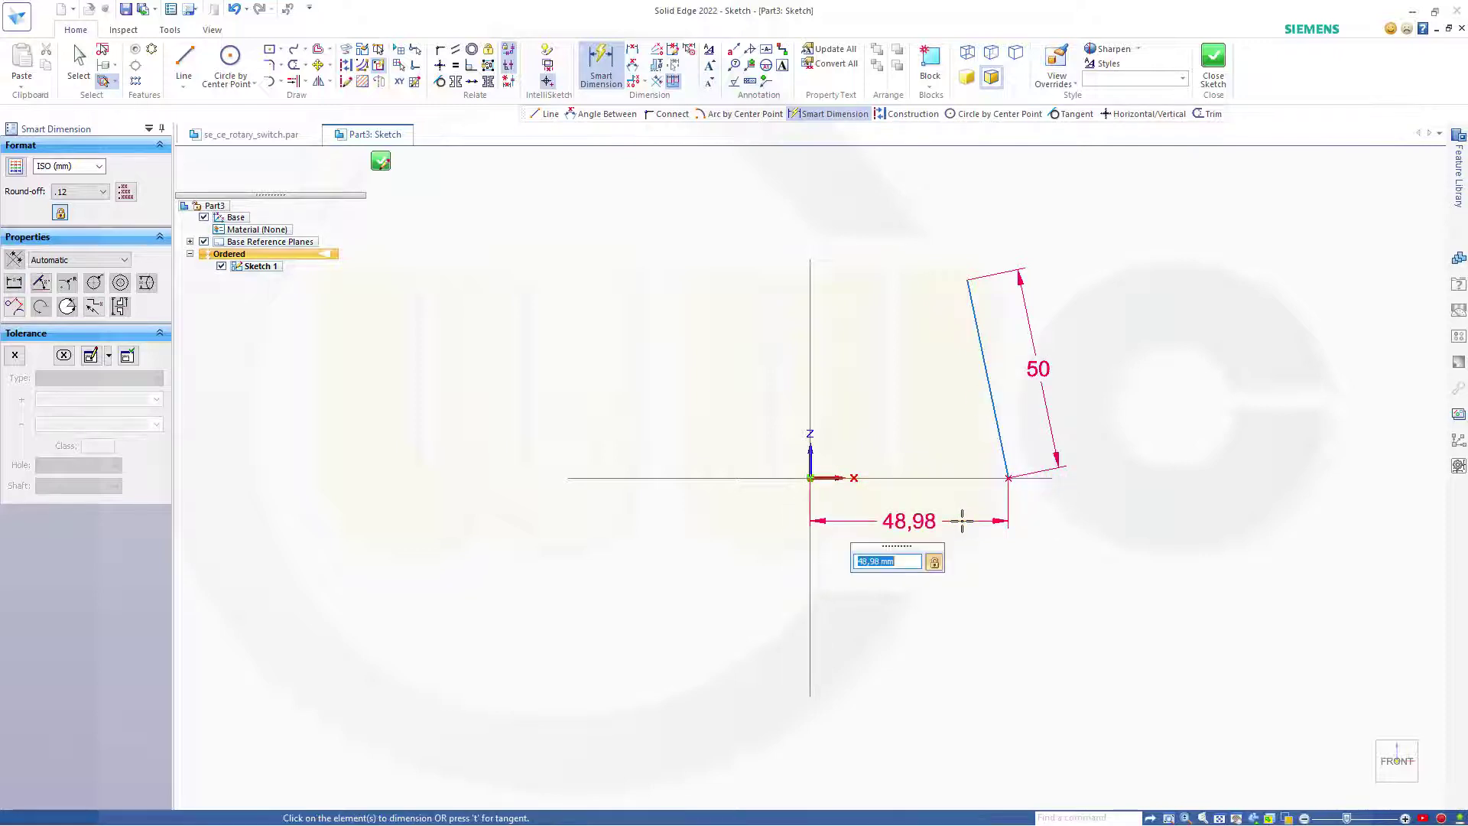
type("60")
key("Return")
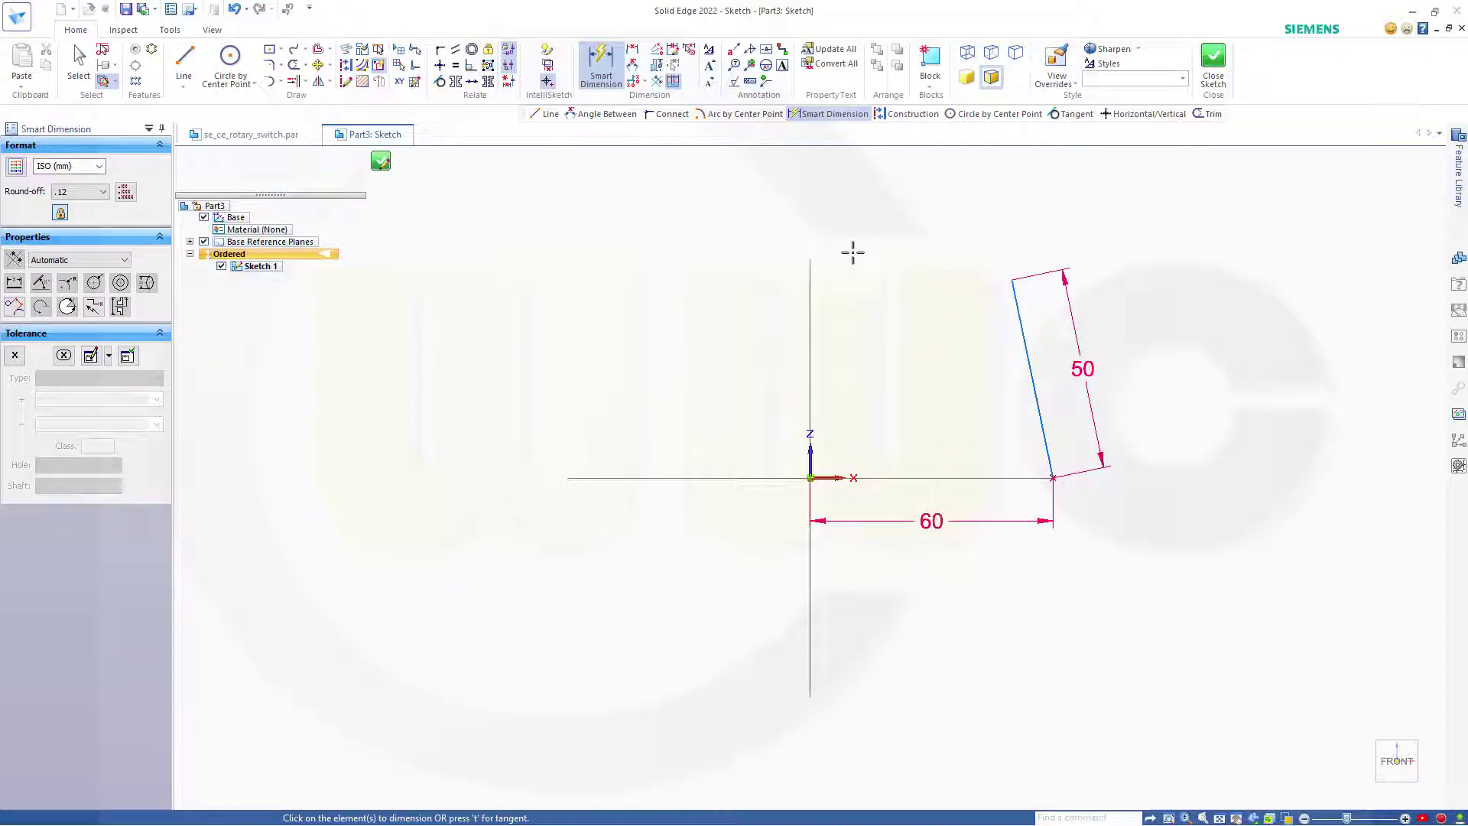
Fix the slanted line at 84° to the horizontal axis and show the base reference planes.
left_click(632, 65)
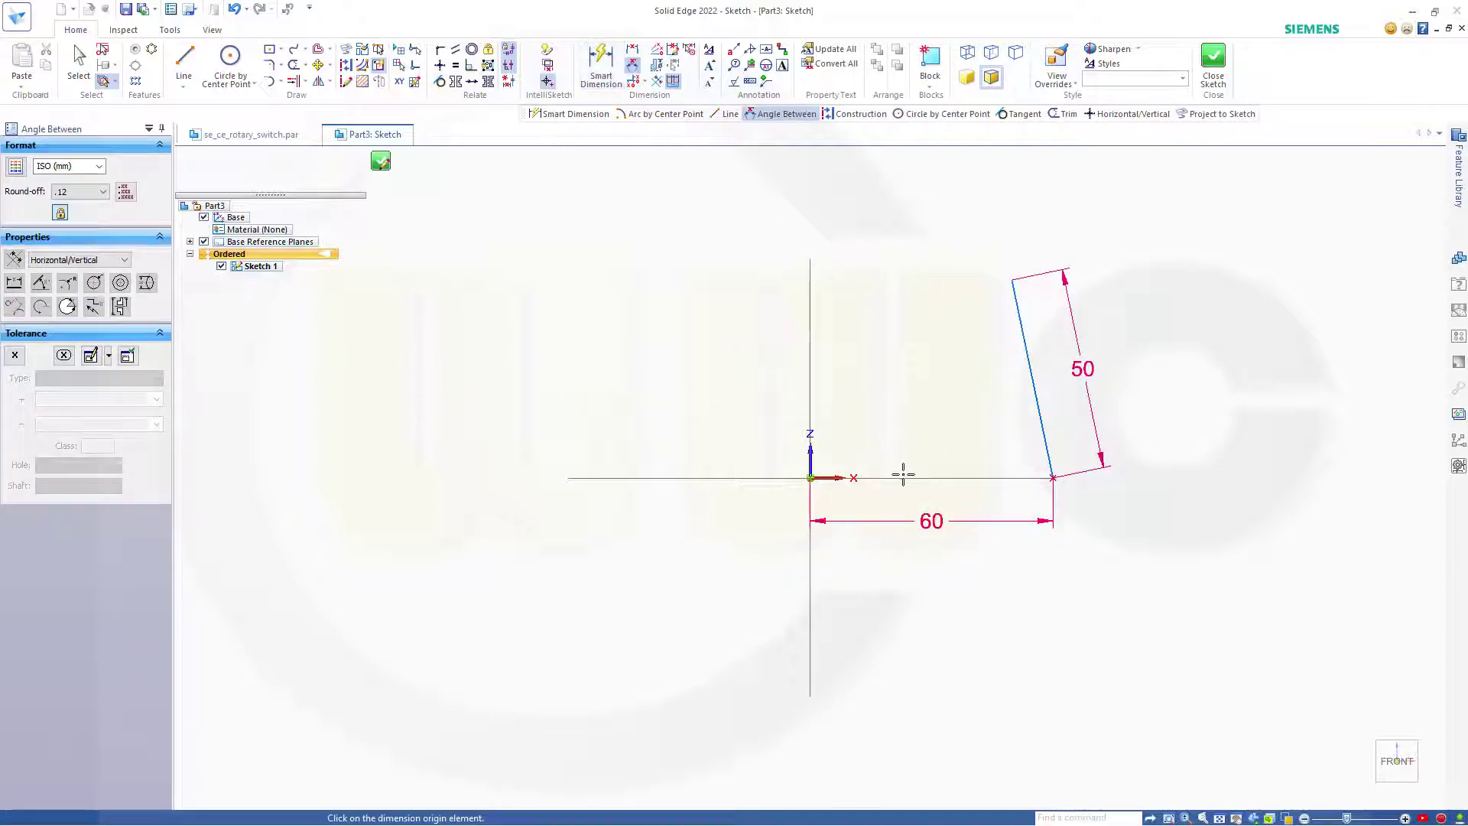
left_click(903, 476)
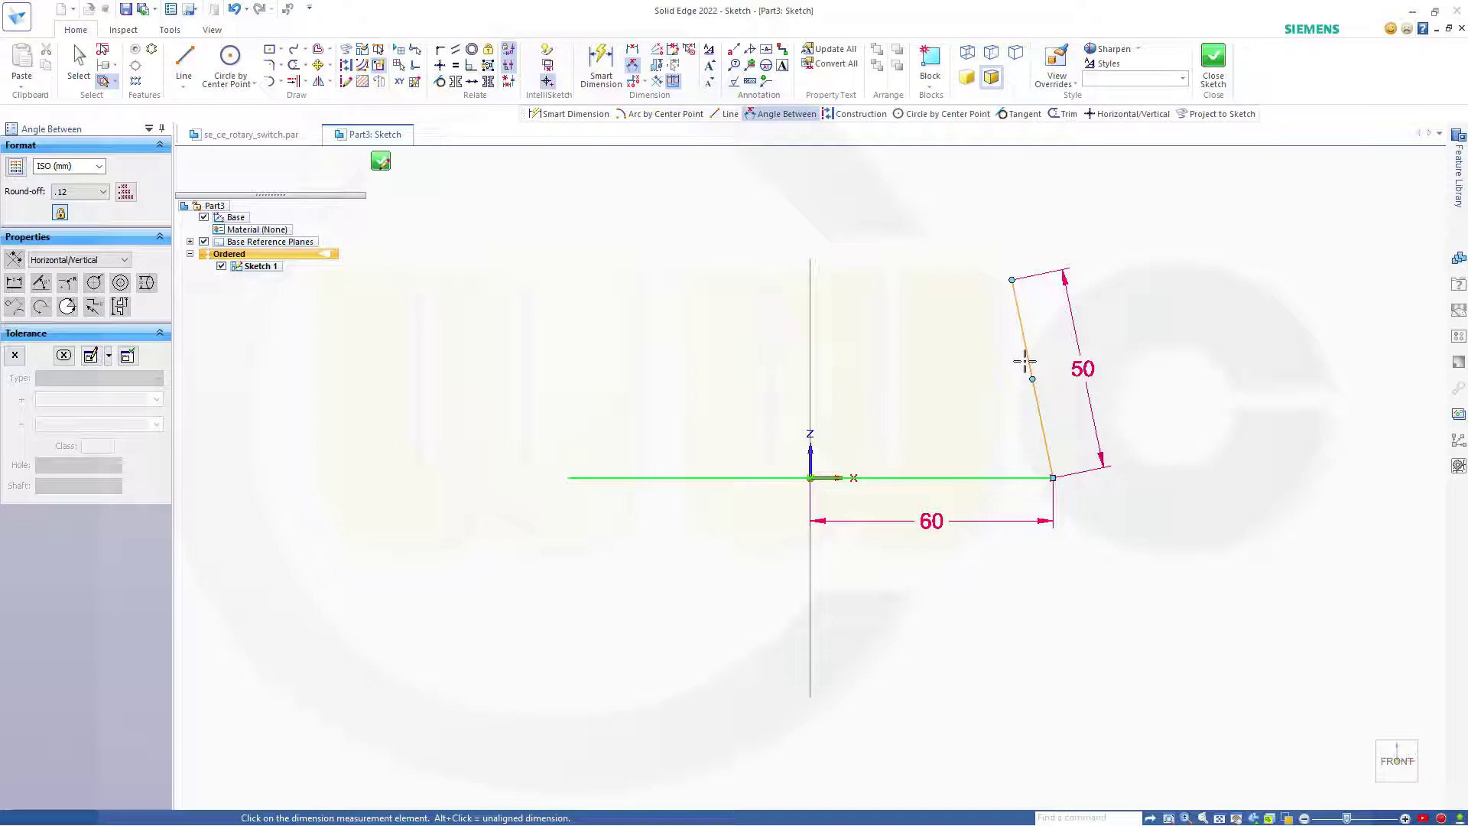
left_click(1028, 360)
left_click(962, 415)
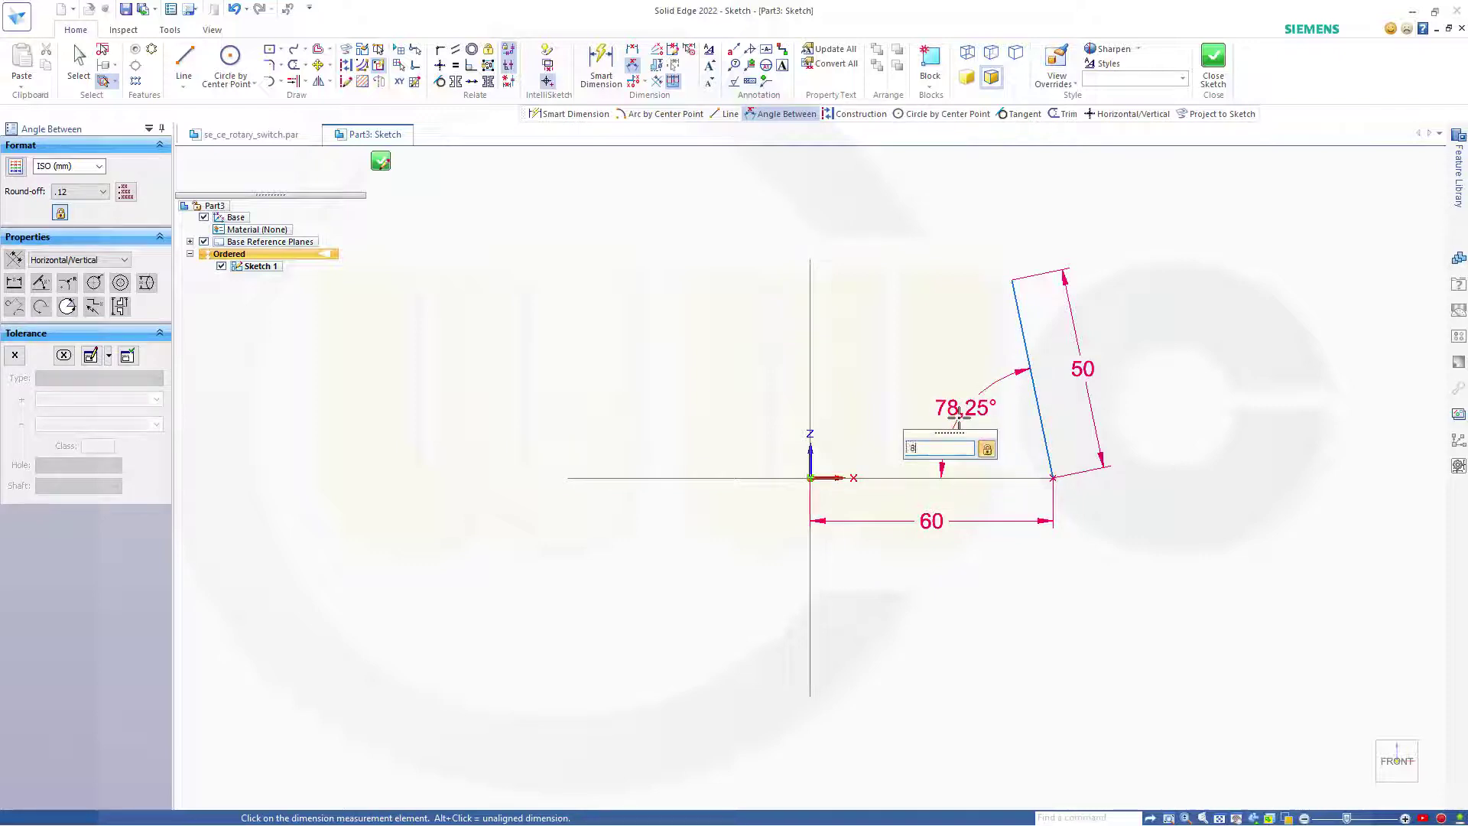
type("84")
key("Return")
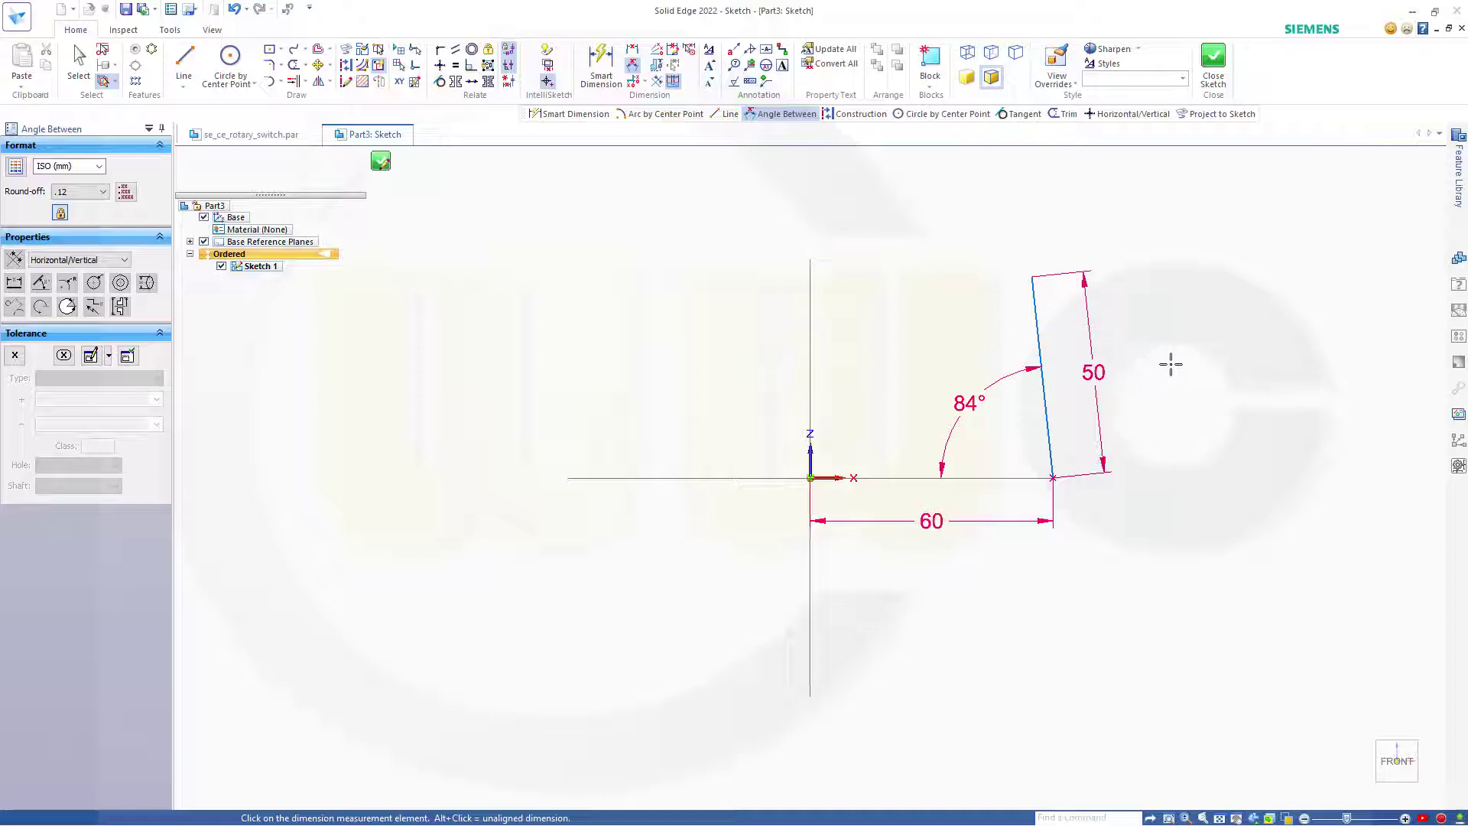
left_click(189, 243)
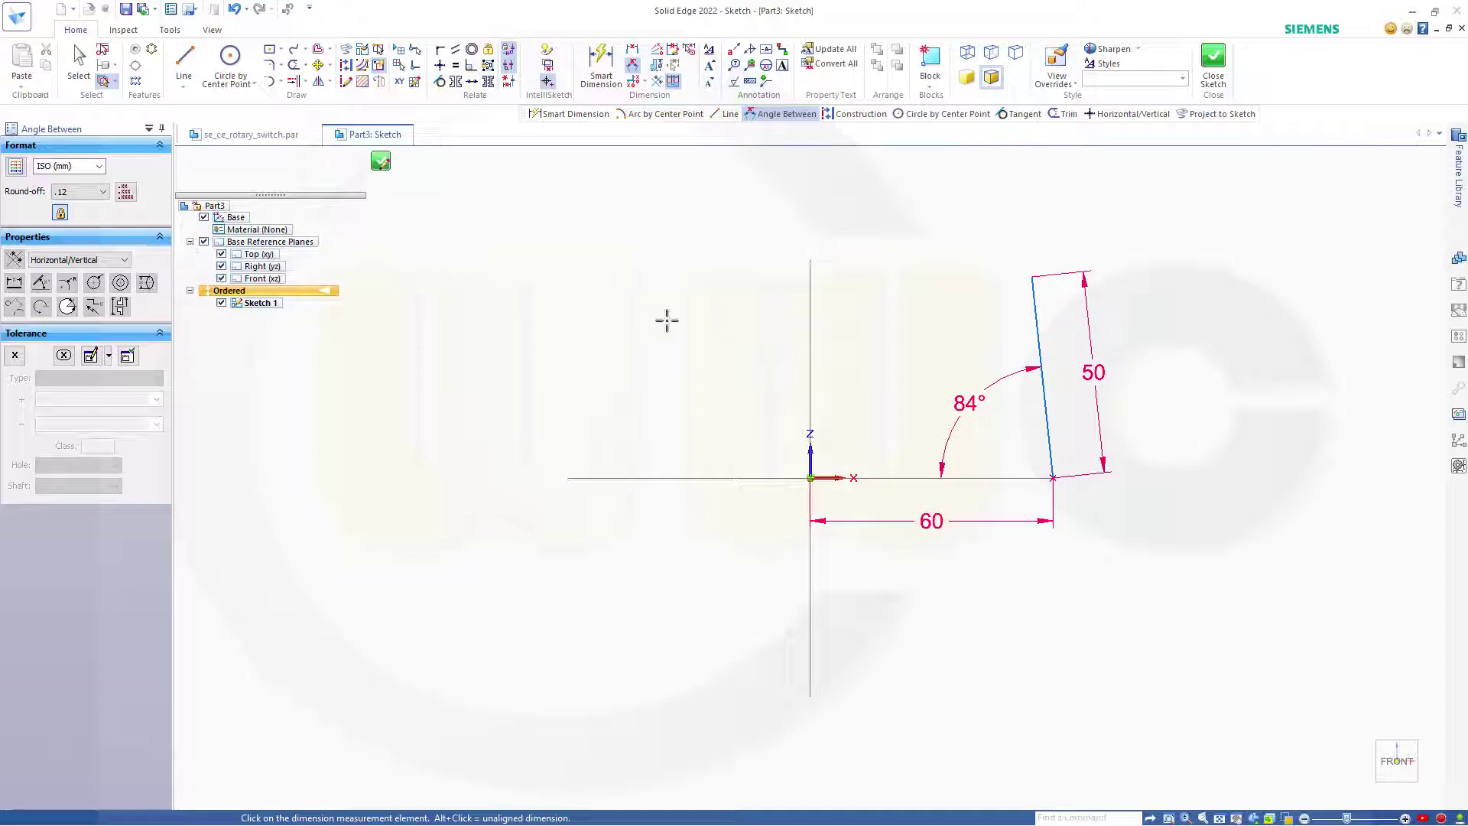
left_click(184, 61)
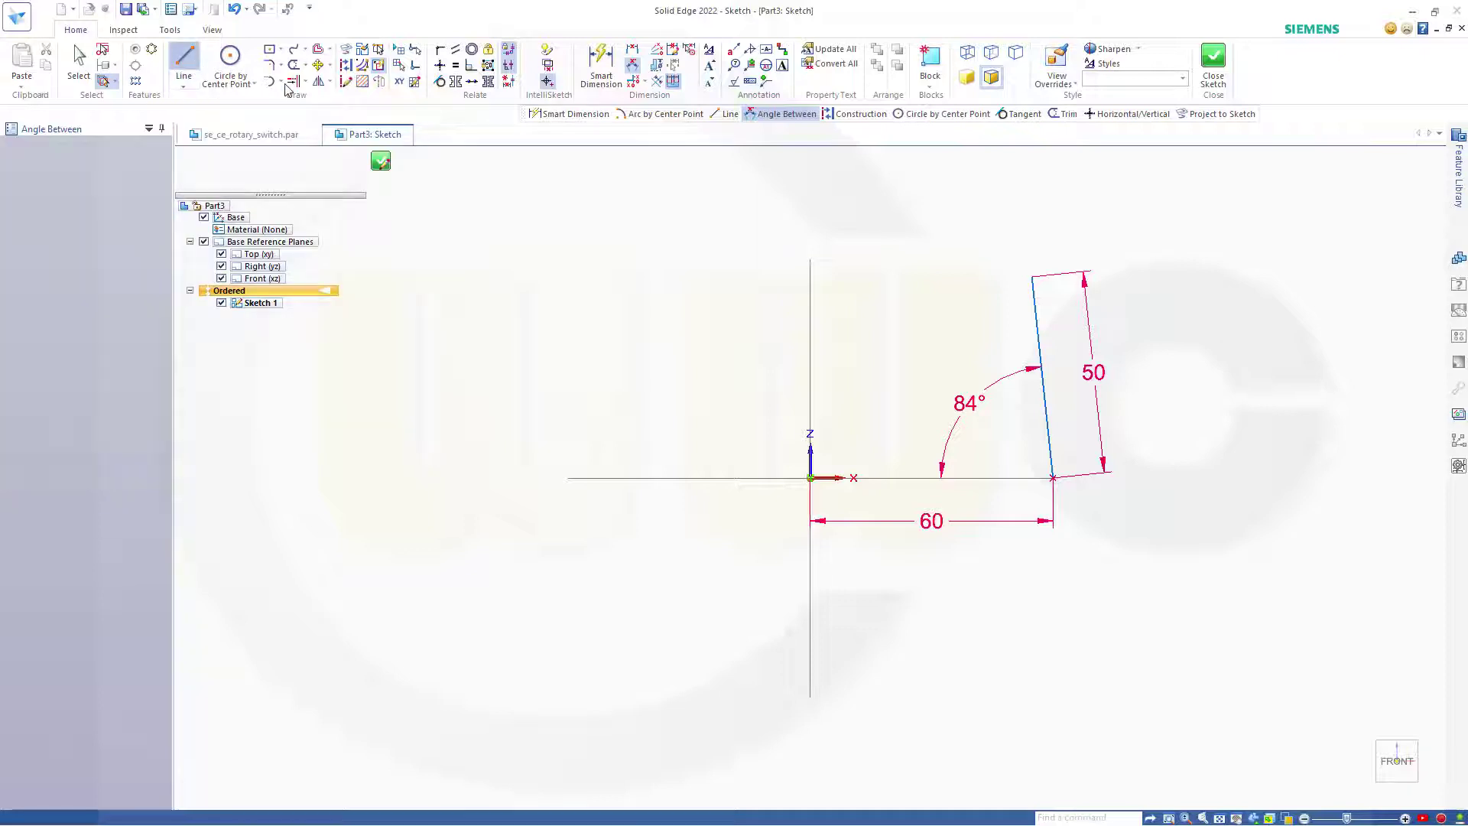
Add a vertical construction line up from the origin, dimensioned 50 long.
left_click(810, 478)
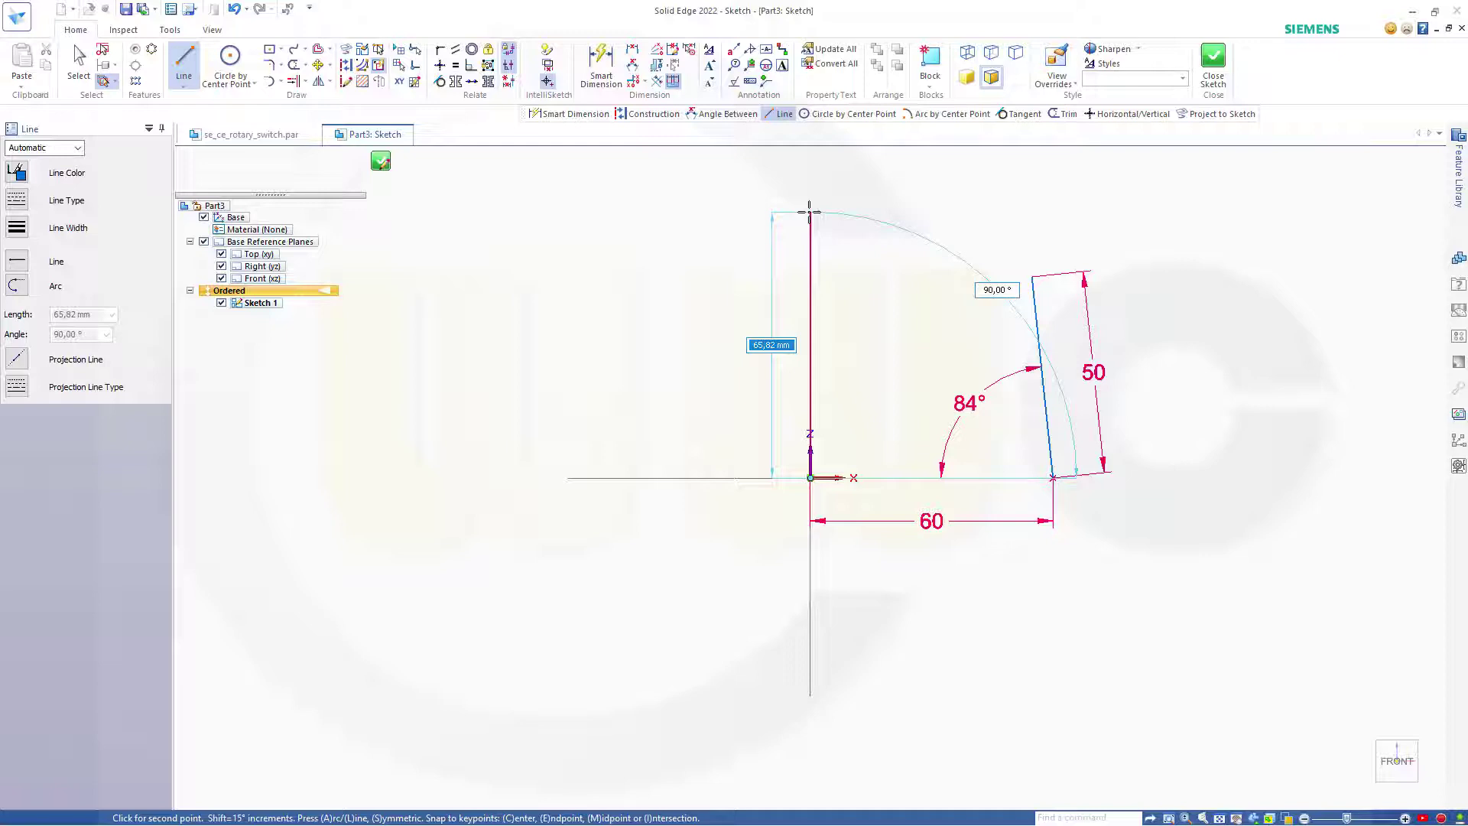
left_click(810, 212)
key("Escape")
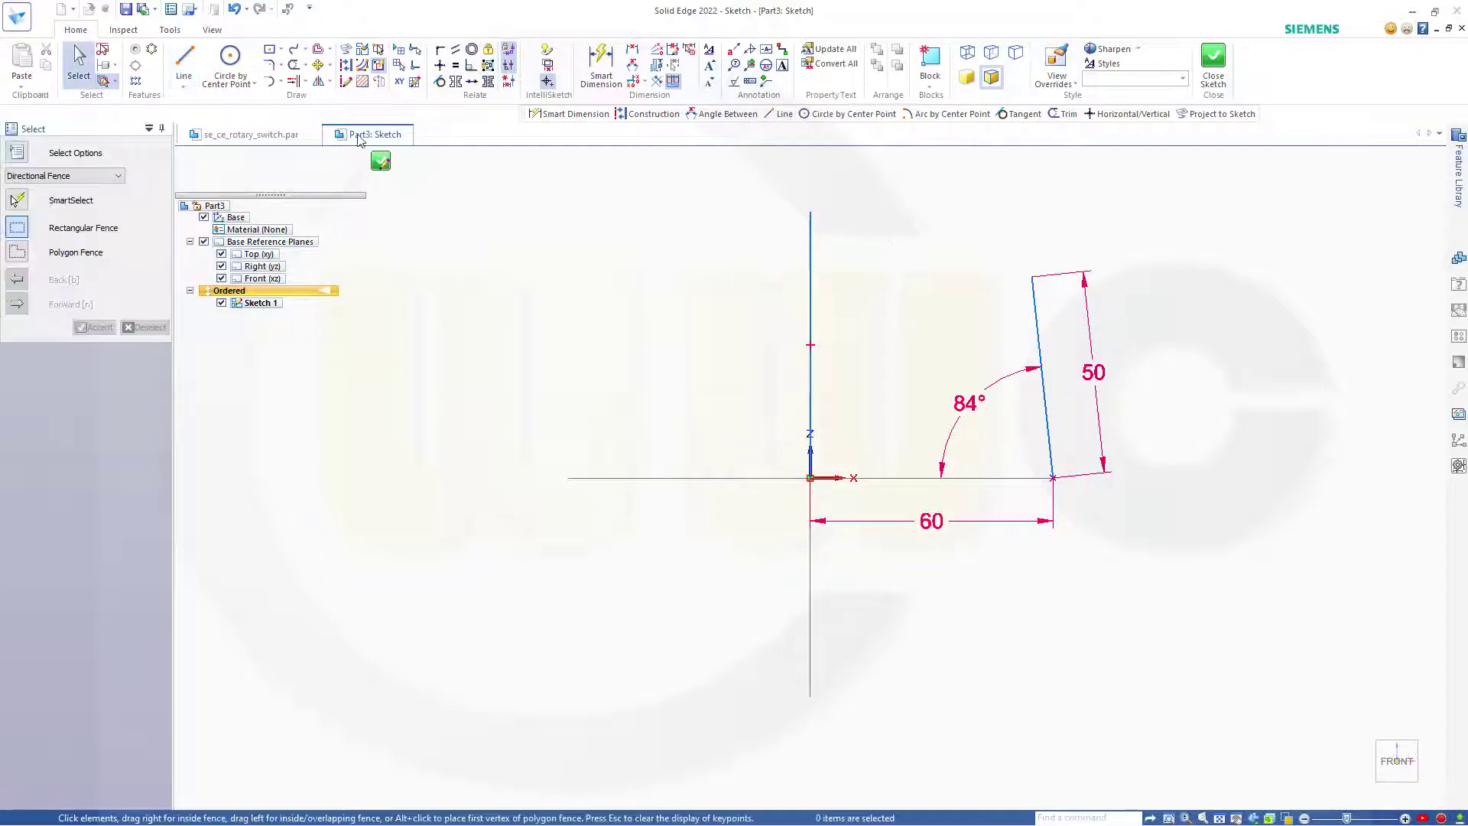
left_click(811, 254)
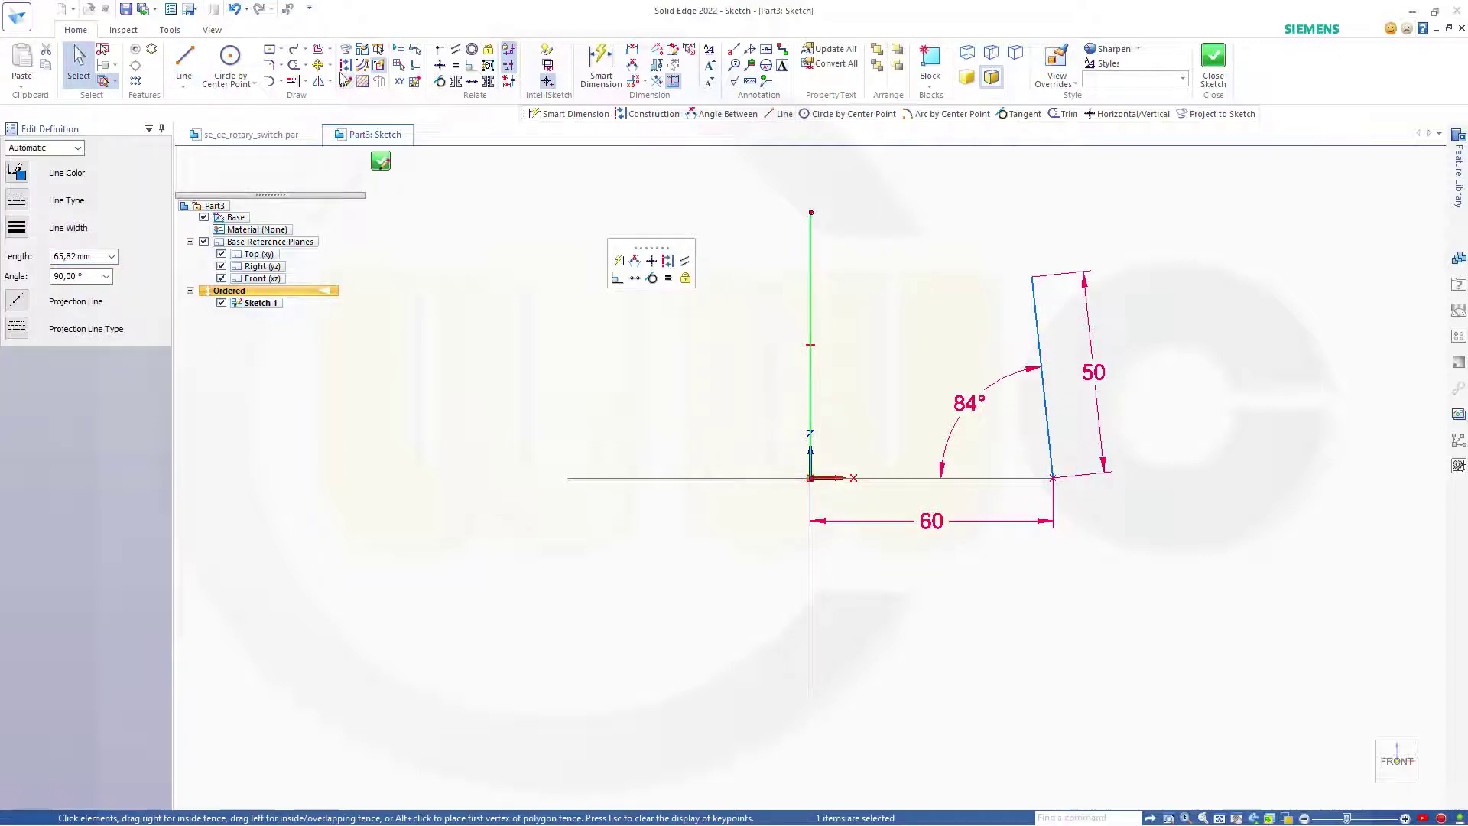
left_click(648, 113)
left_click(601, 68)
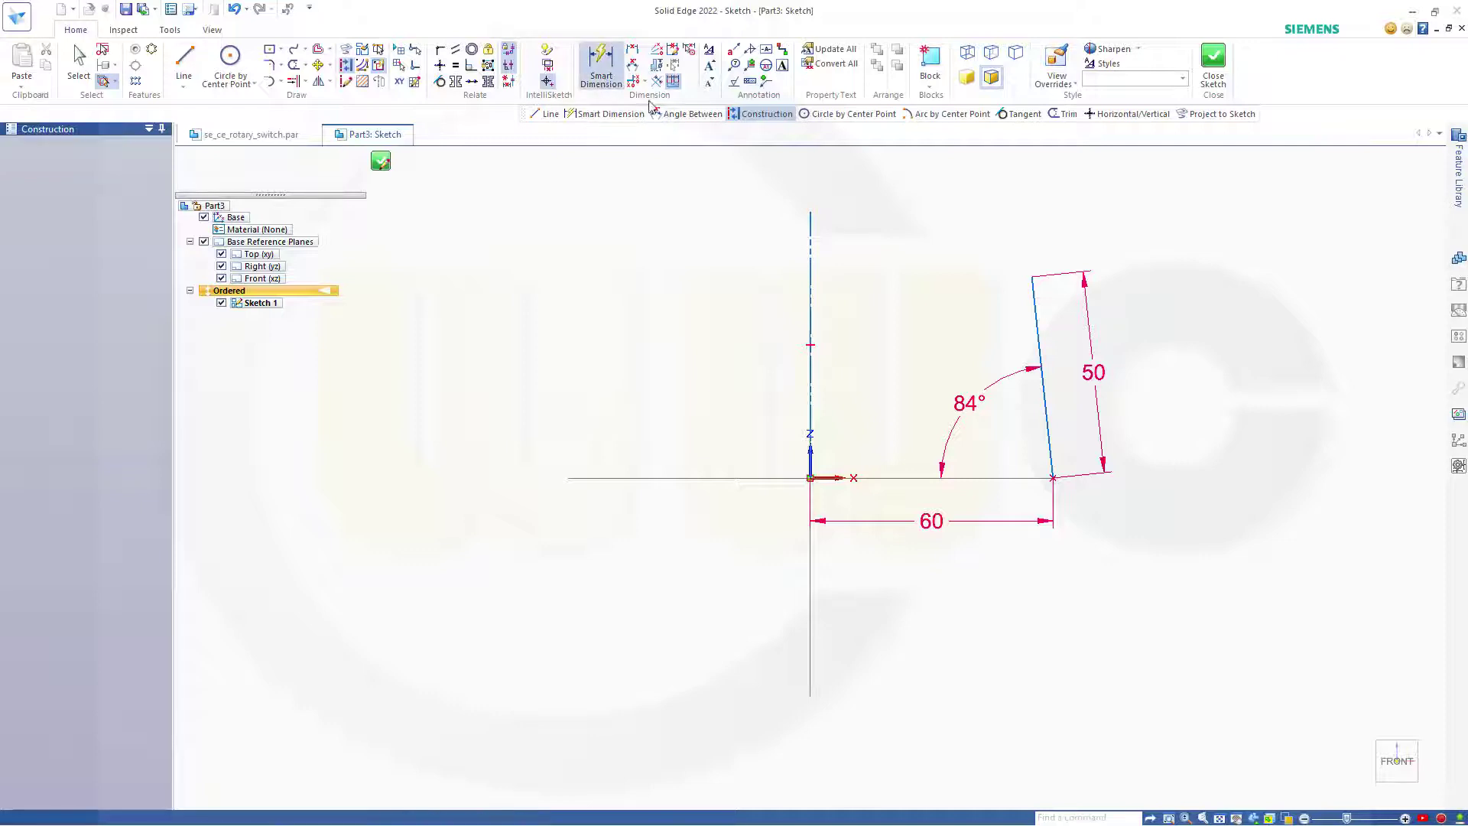
left_click(811, 286)
left_click(726, 306)
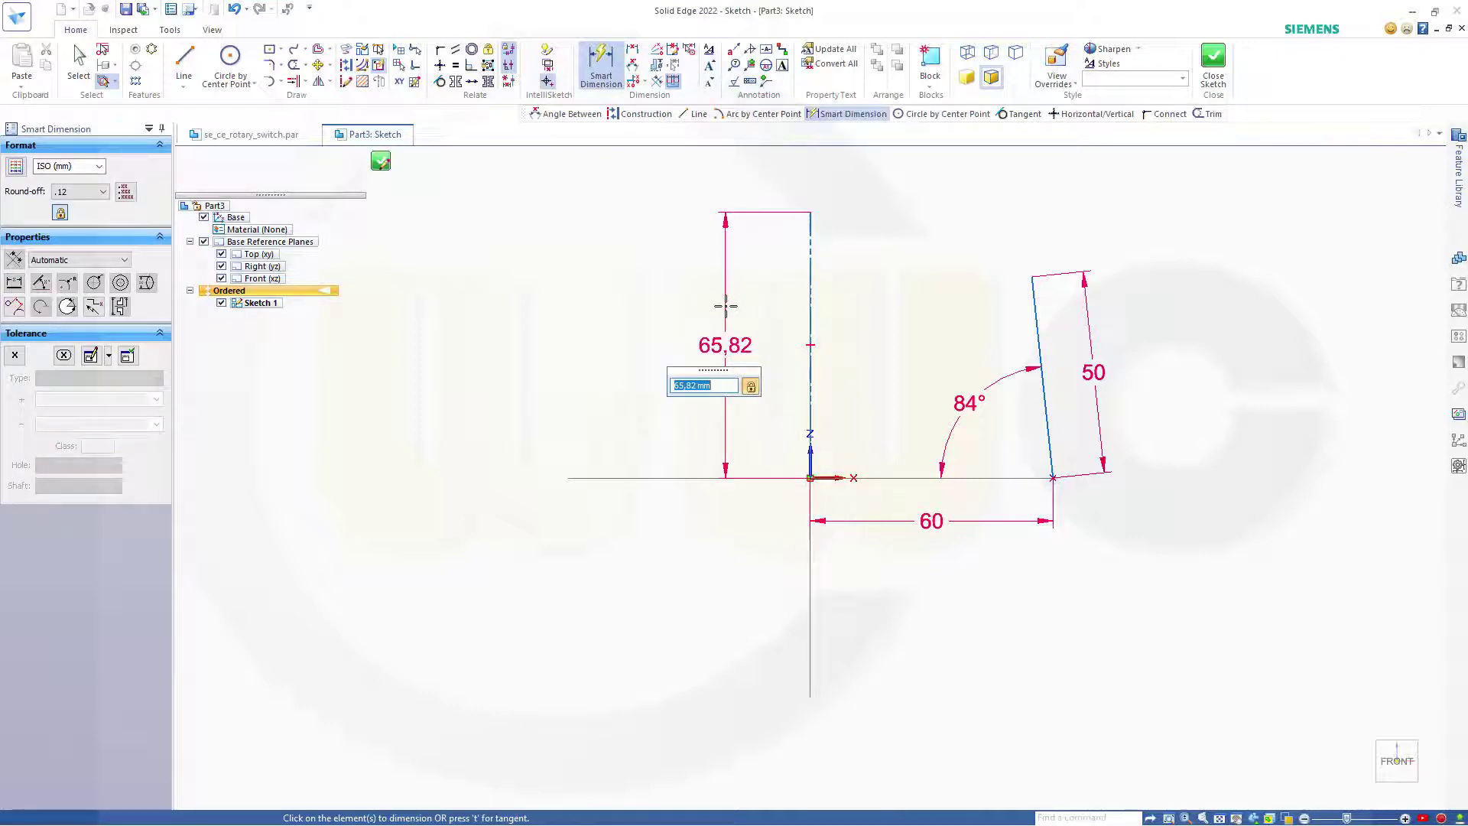
type("50")
key("Return")
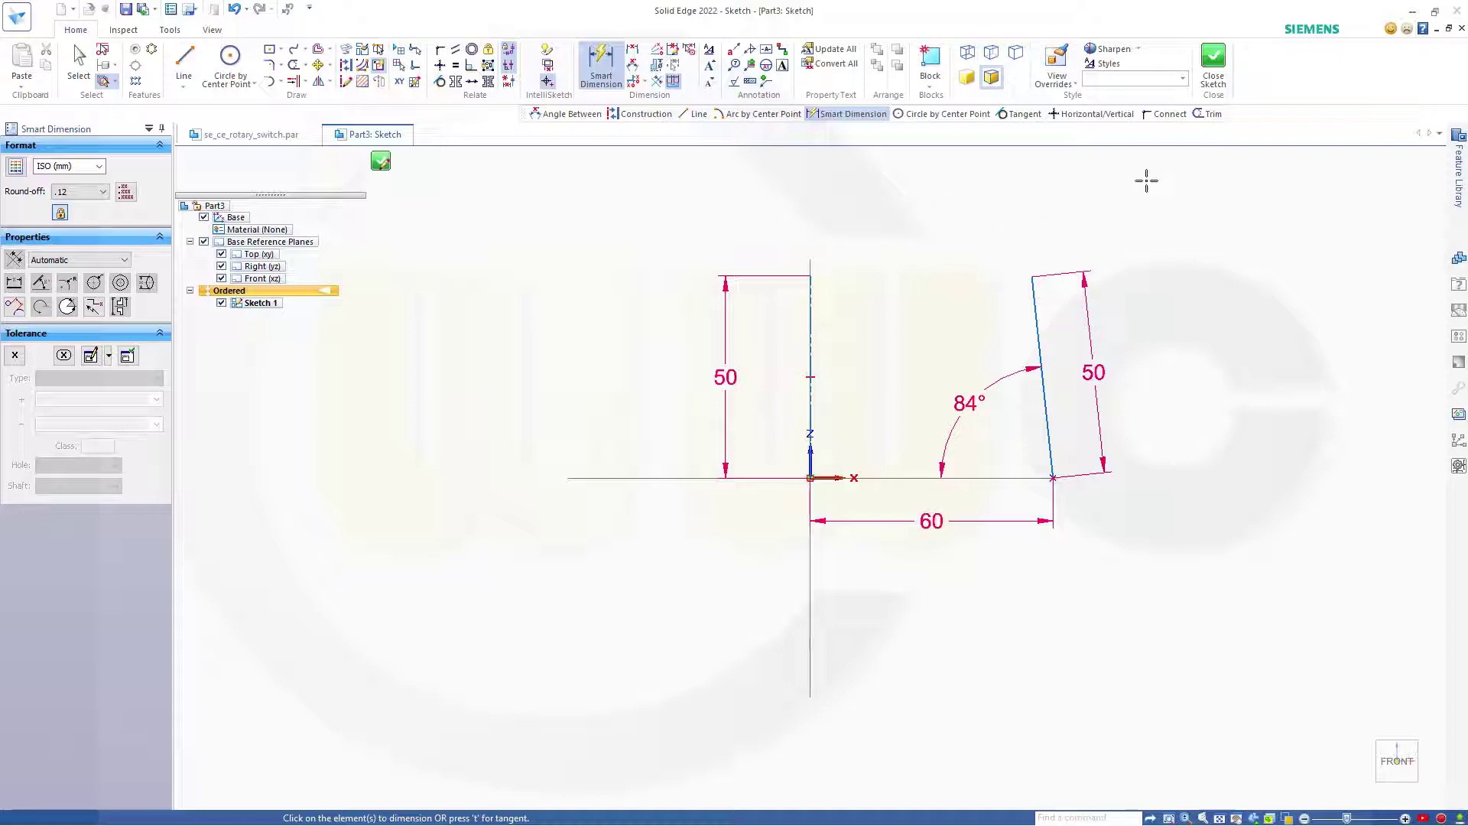
Finish Sketch 1 and begin Sketch 2 on the Front (xz) plane.
left_click(1214, 61)
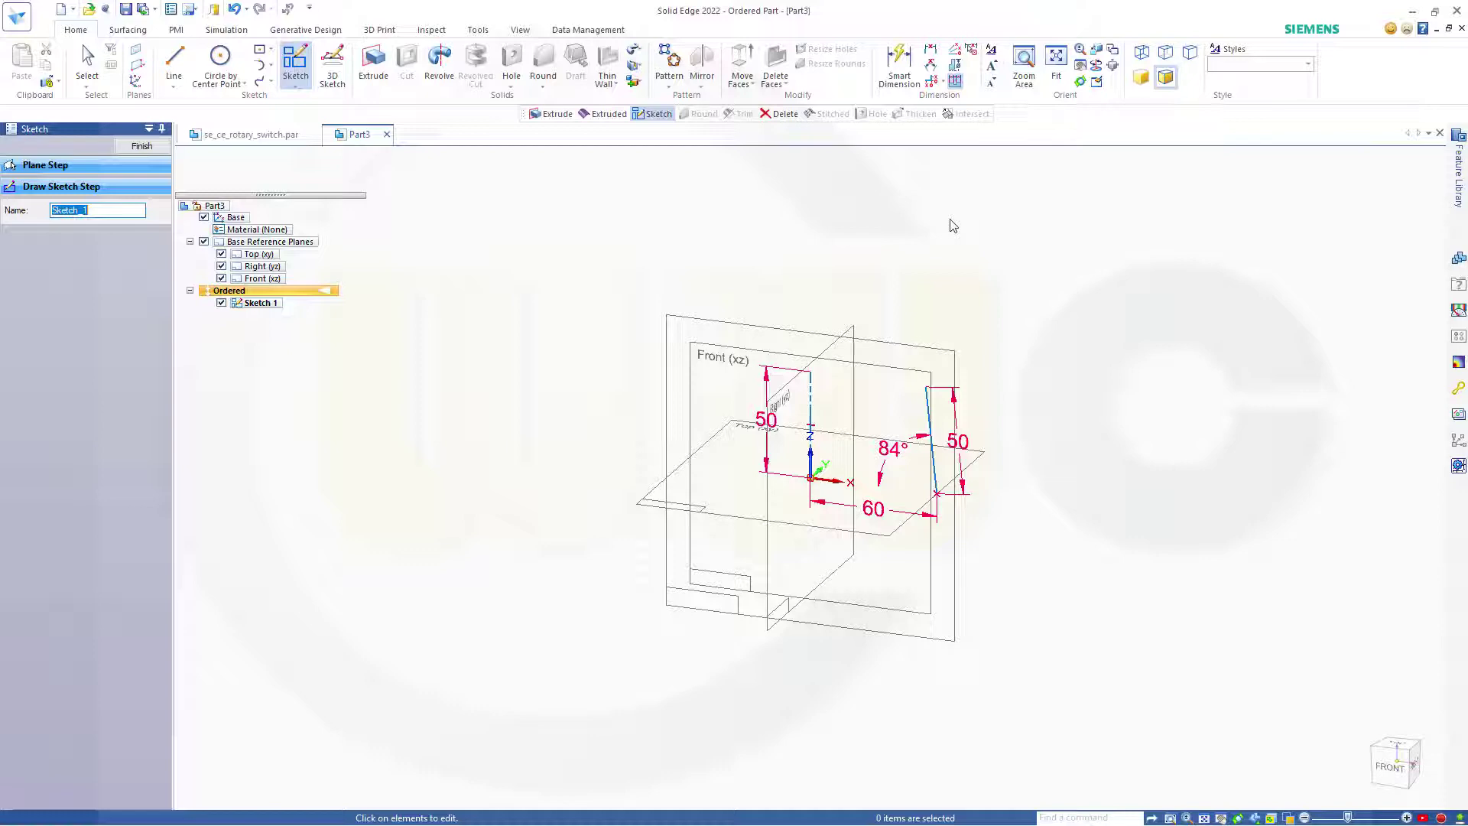
left_click(142, 147)
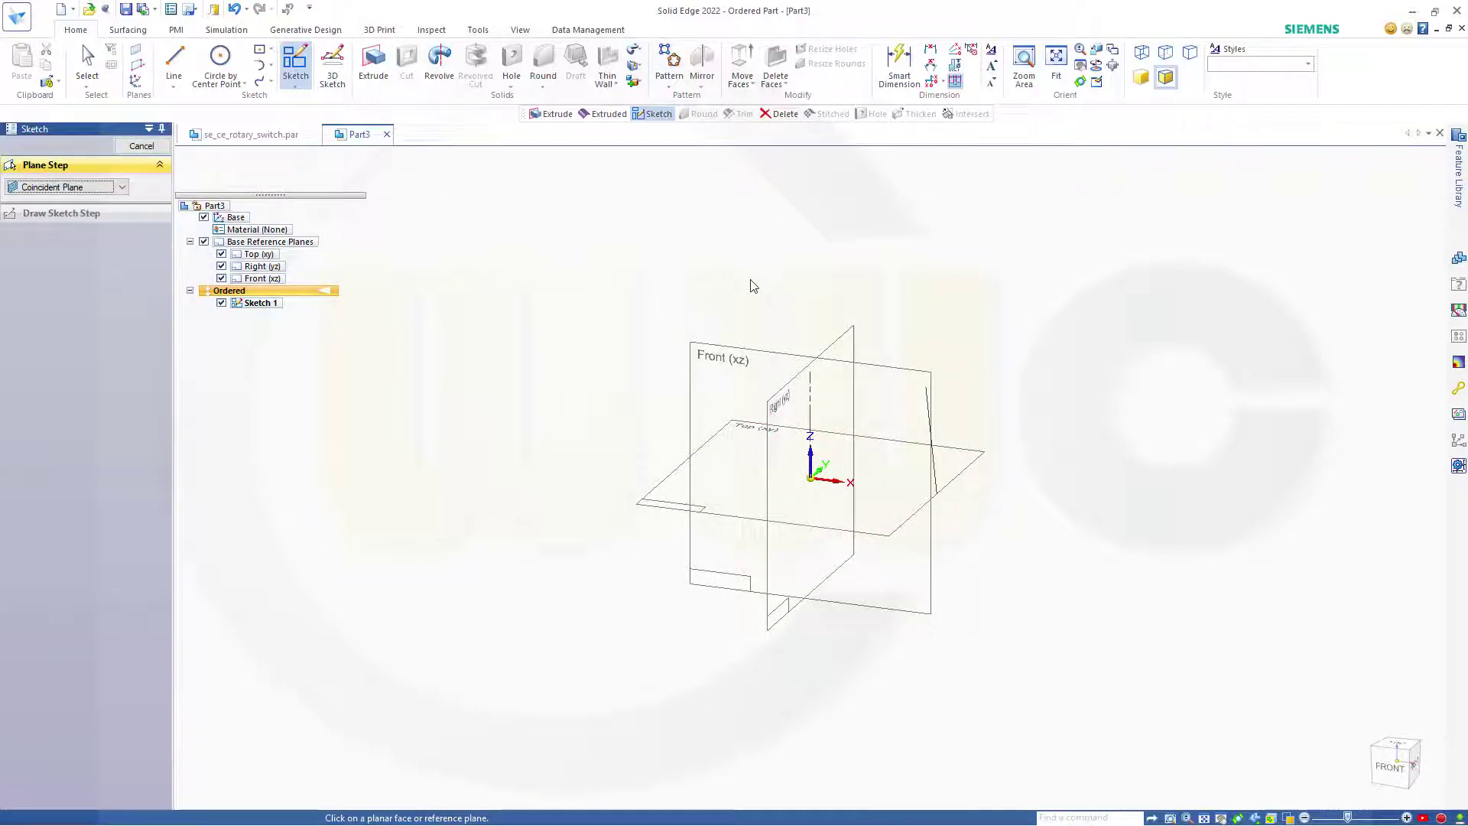
left_click(872, 369)
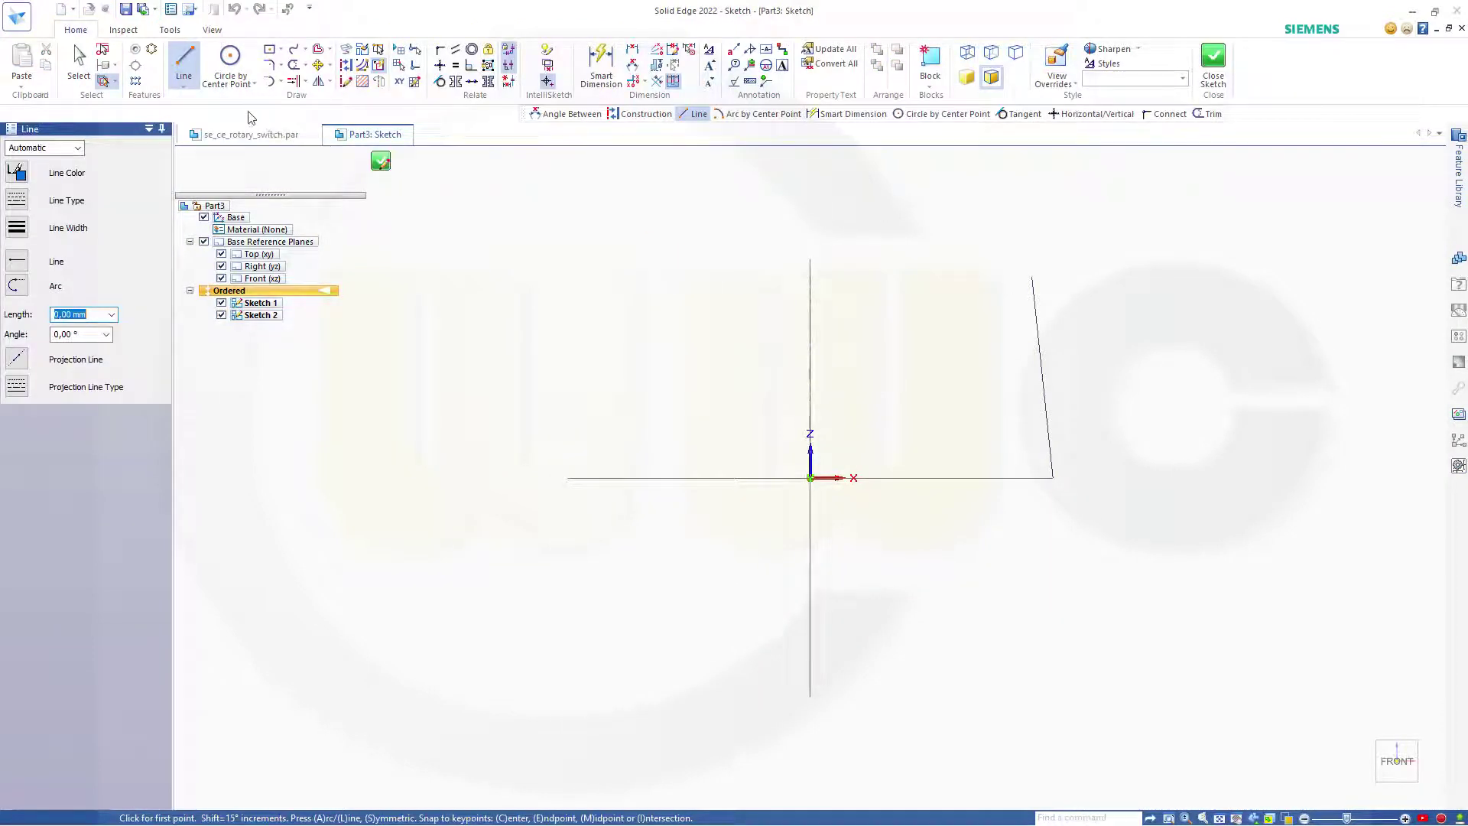
Draw a center-point arc above the horizontal axis, right of the vertical axis.
left_click(281, 82)
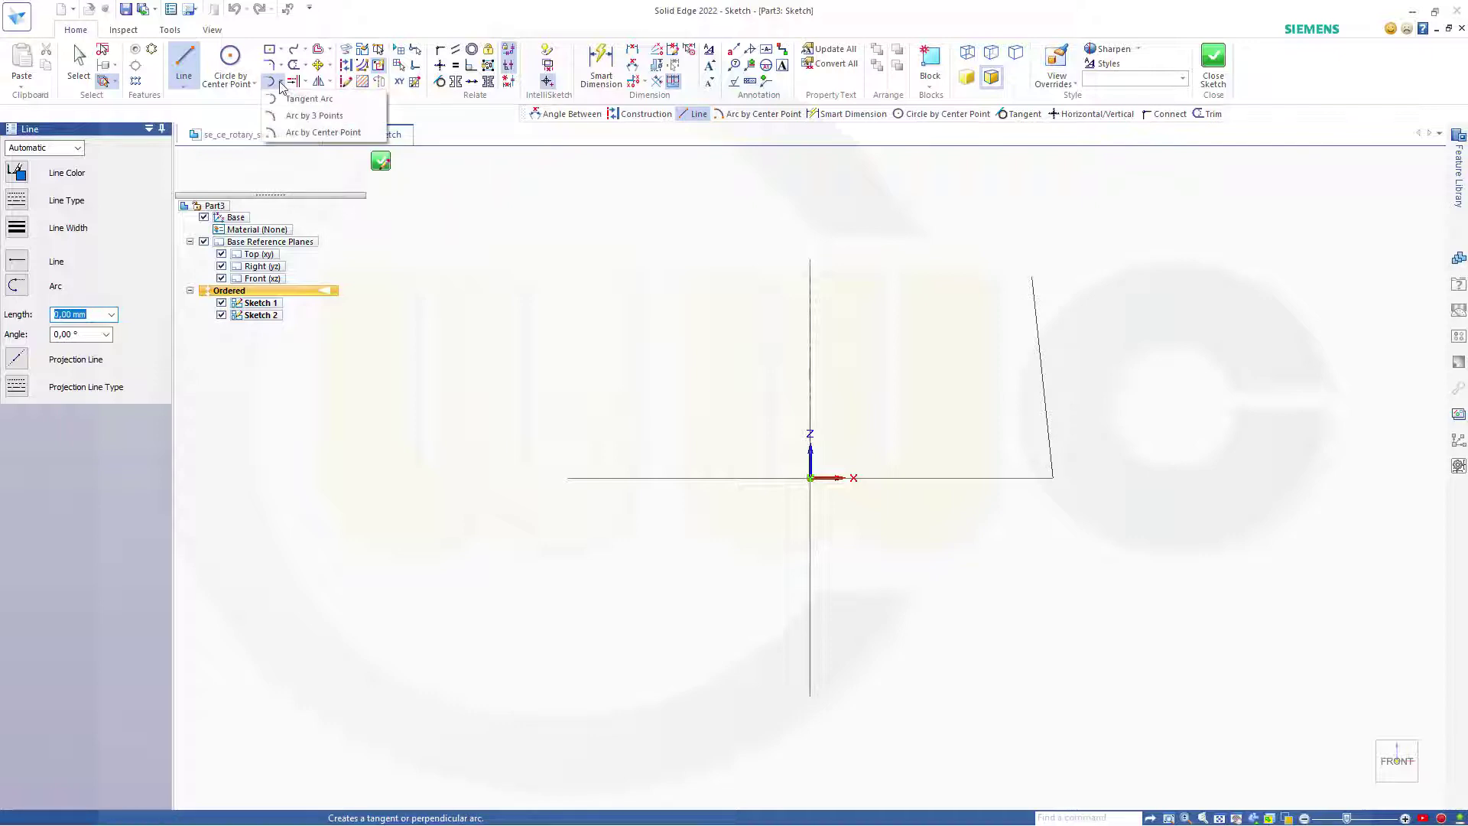
left_click(287, 132)
scroll(915, 334, "up", 4)
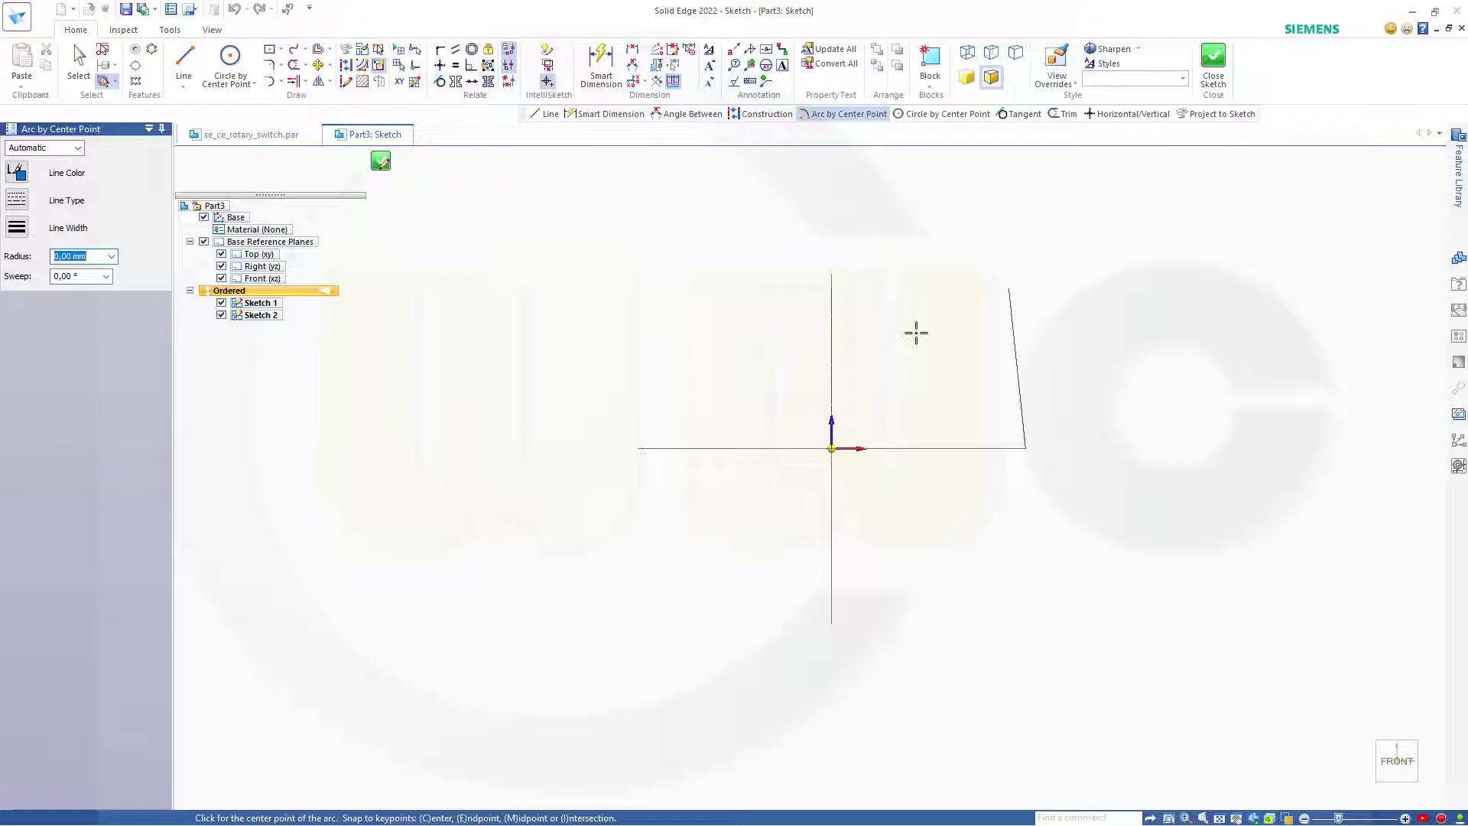
left_click(941, 339)
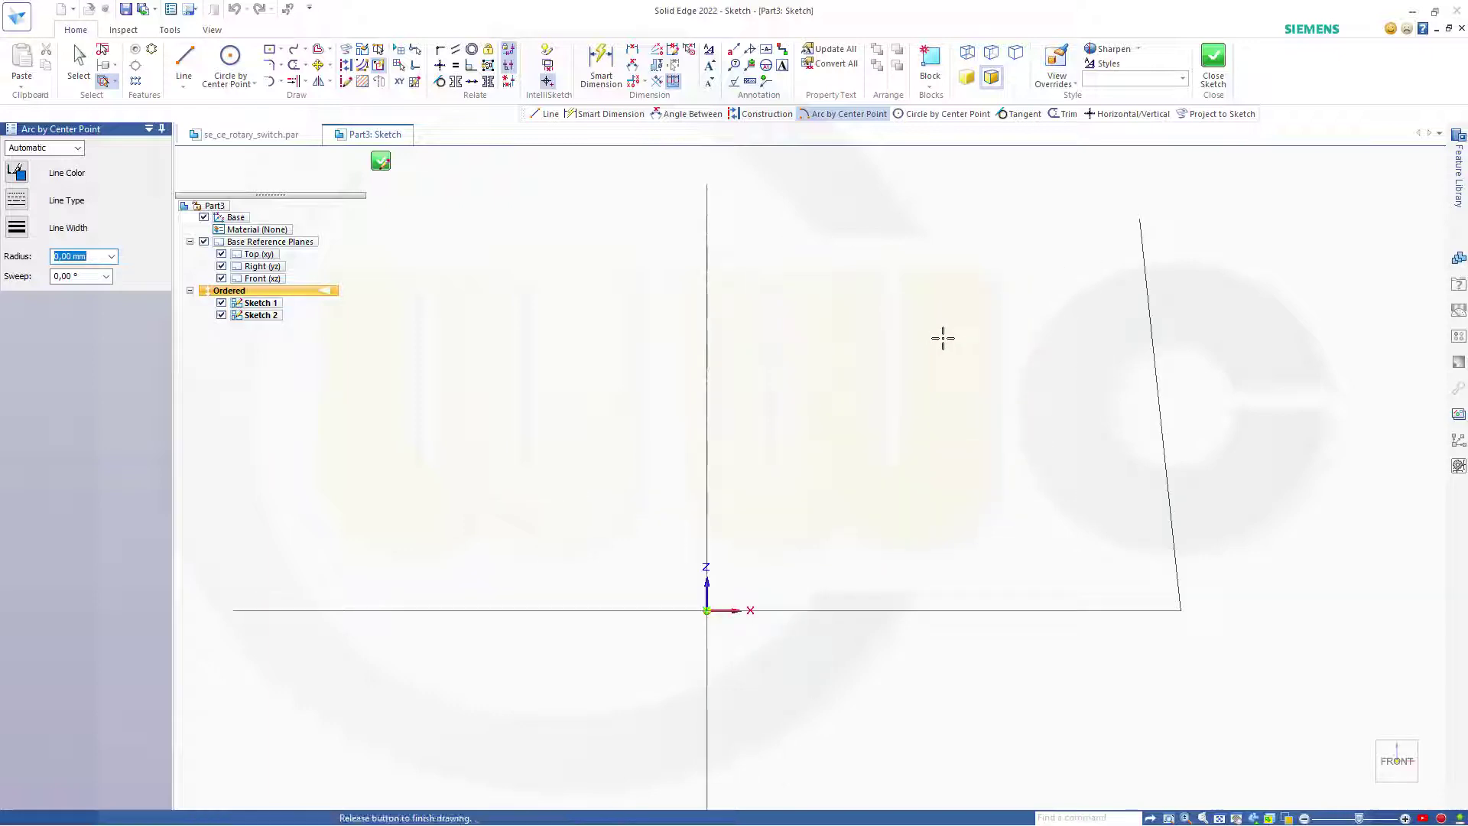
left_click(795, 356)
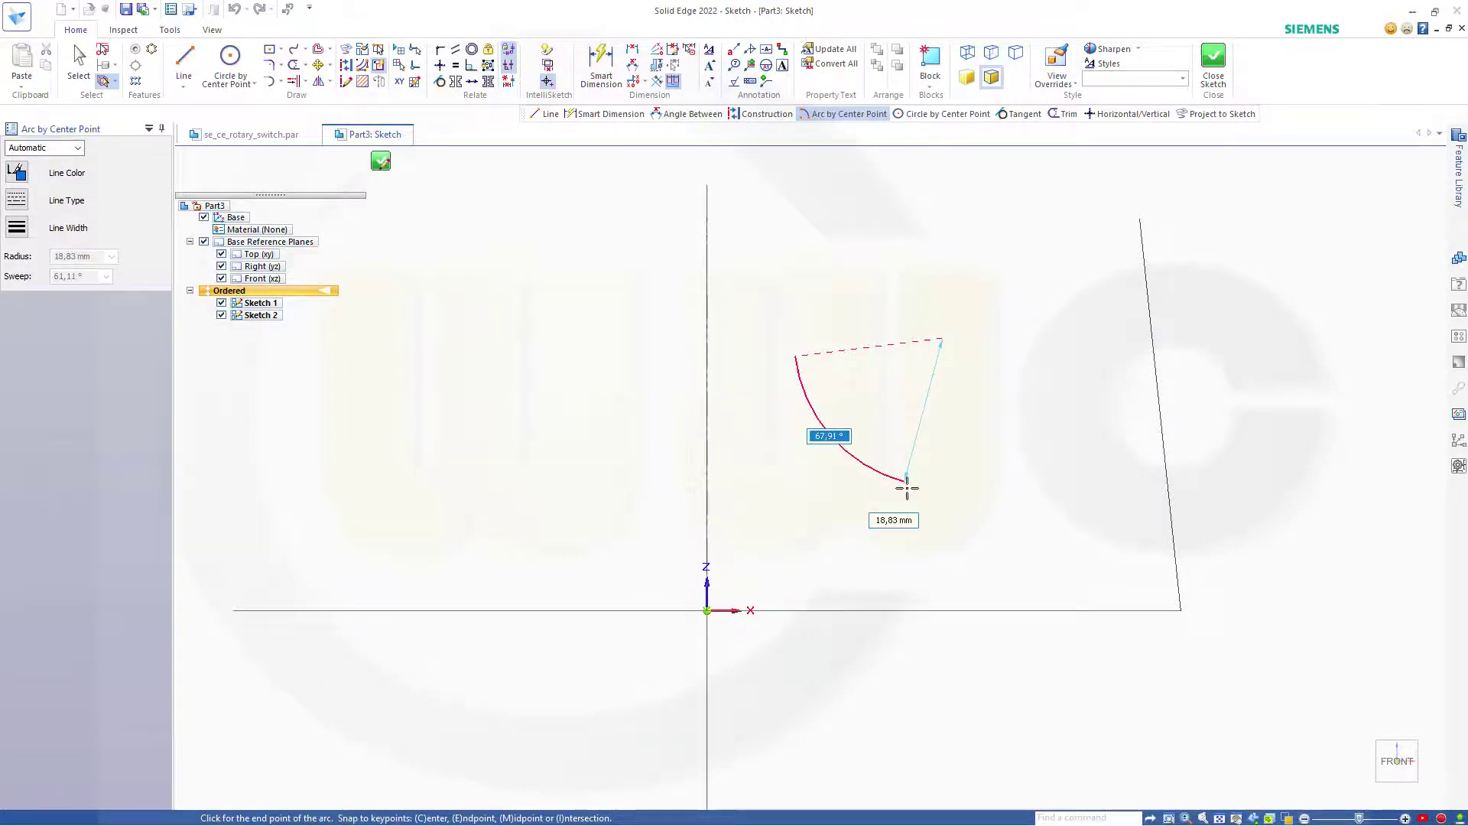
left_click(909, 484)
key("Escape")
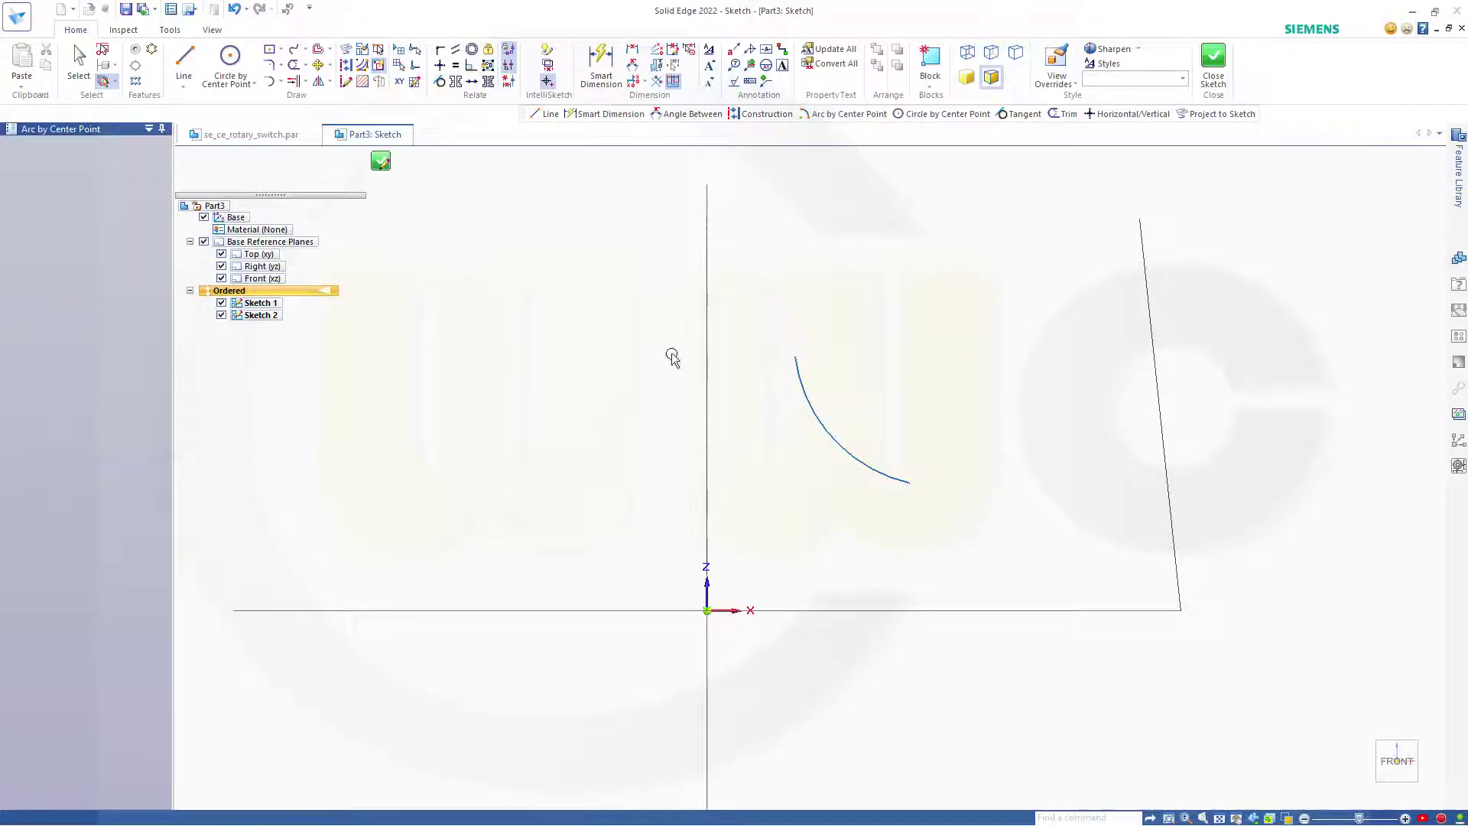
Draw two lines joining the arc ends through a corner point to close a wedge.
key("l")
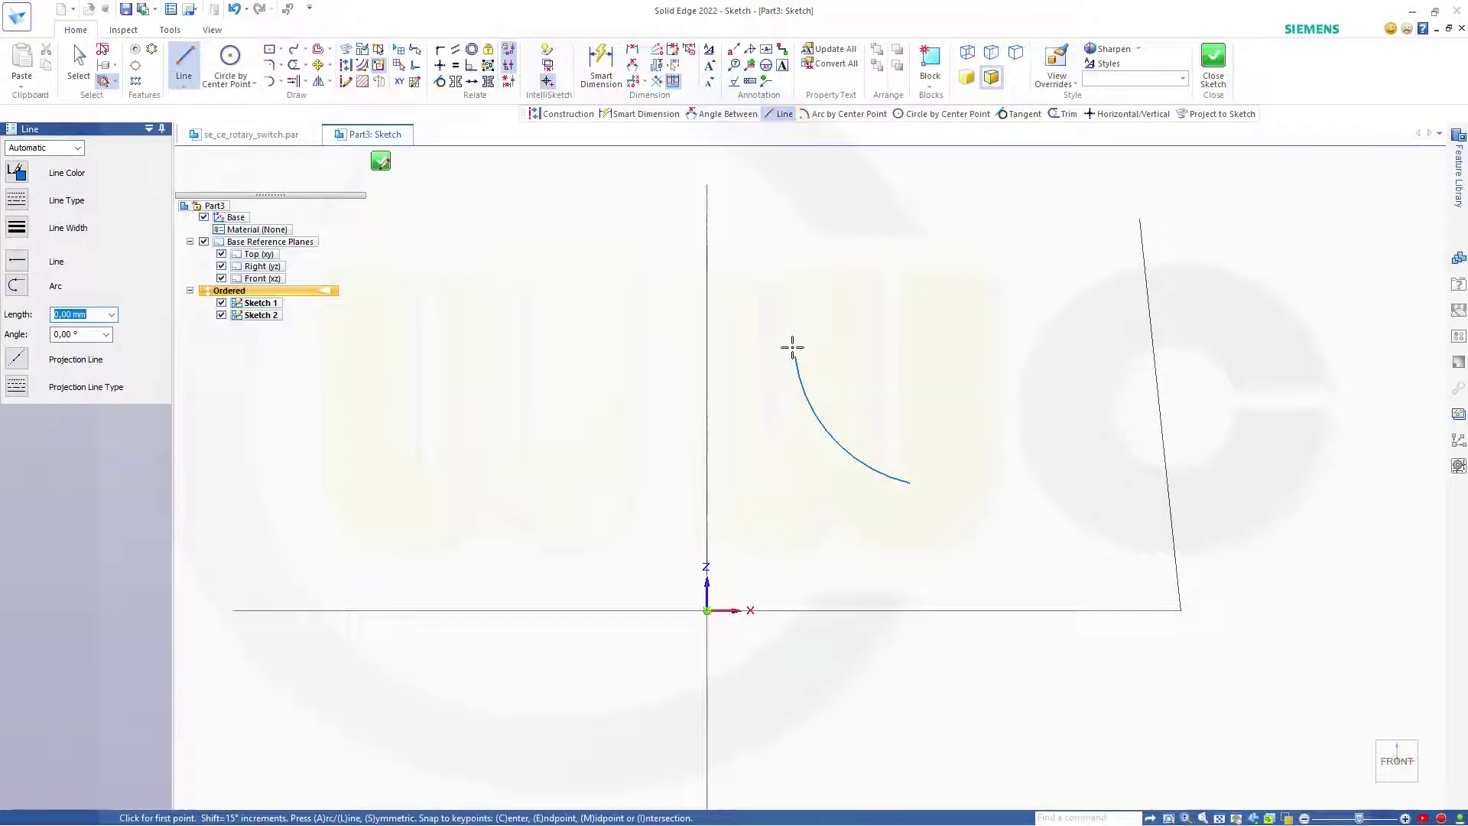
left_click(795, 356)
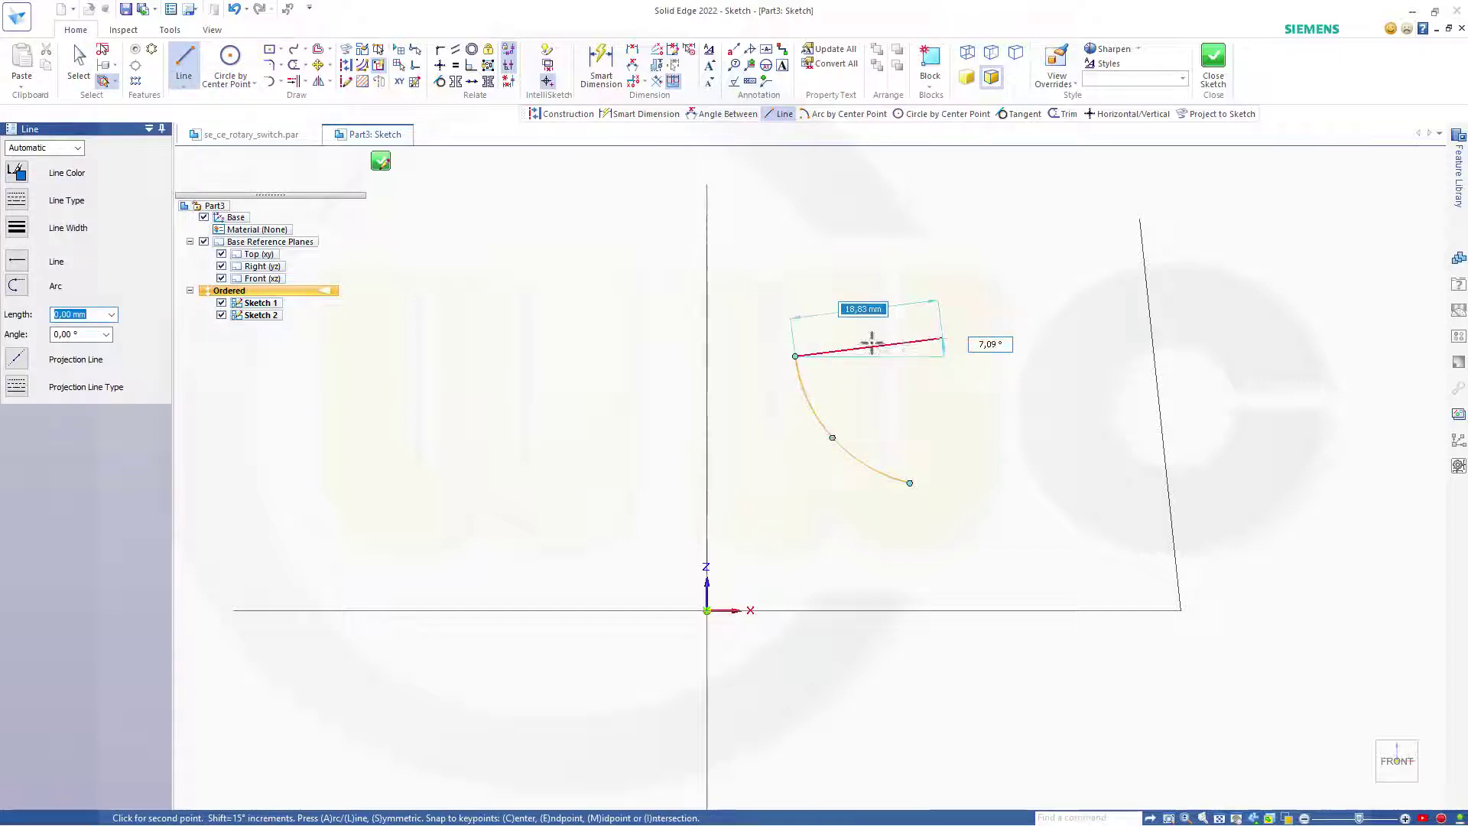
left_click(943, 338)
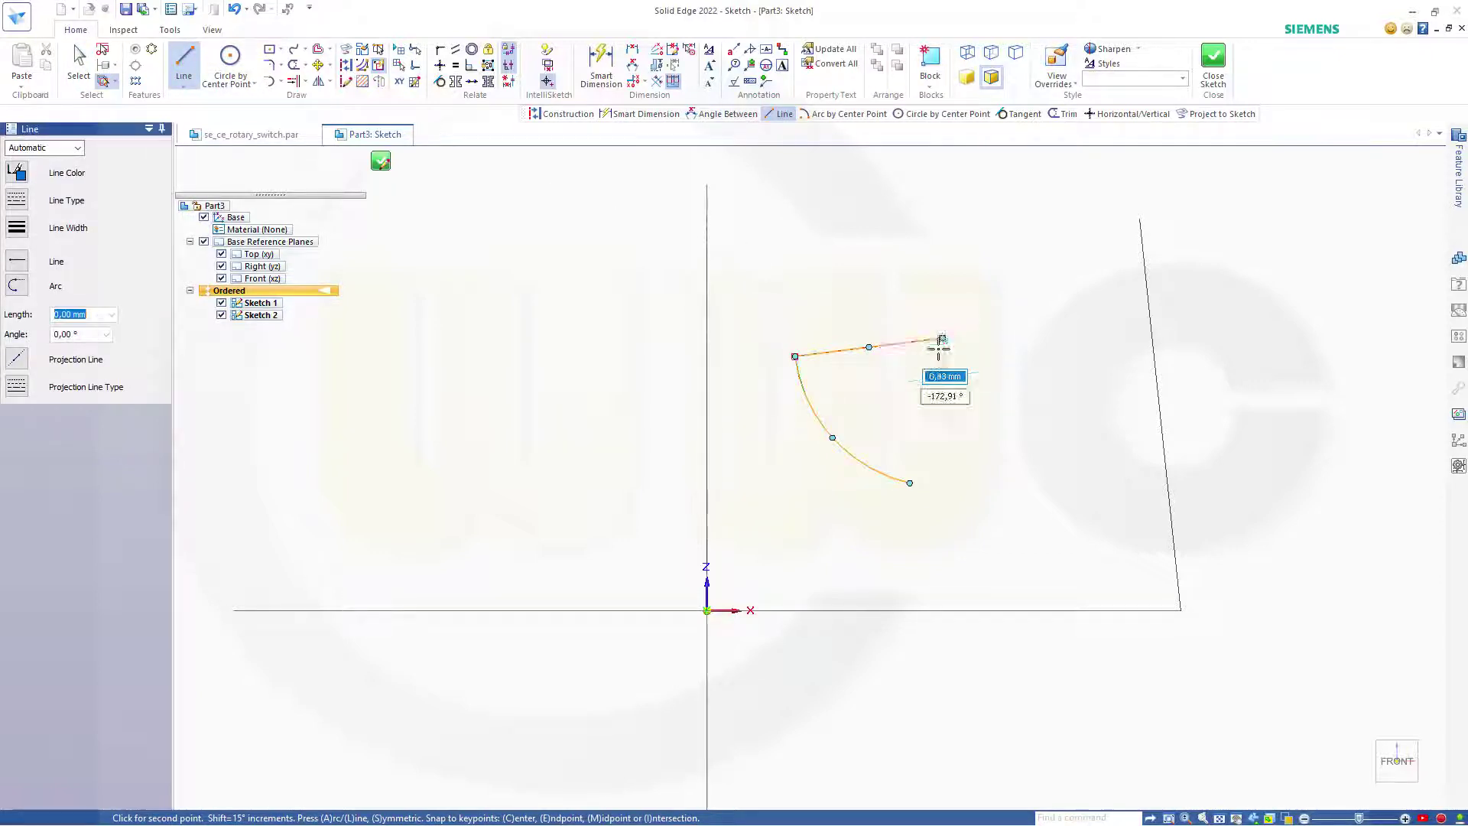
left_click(910, 482)
key("Escape")
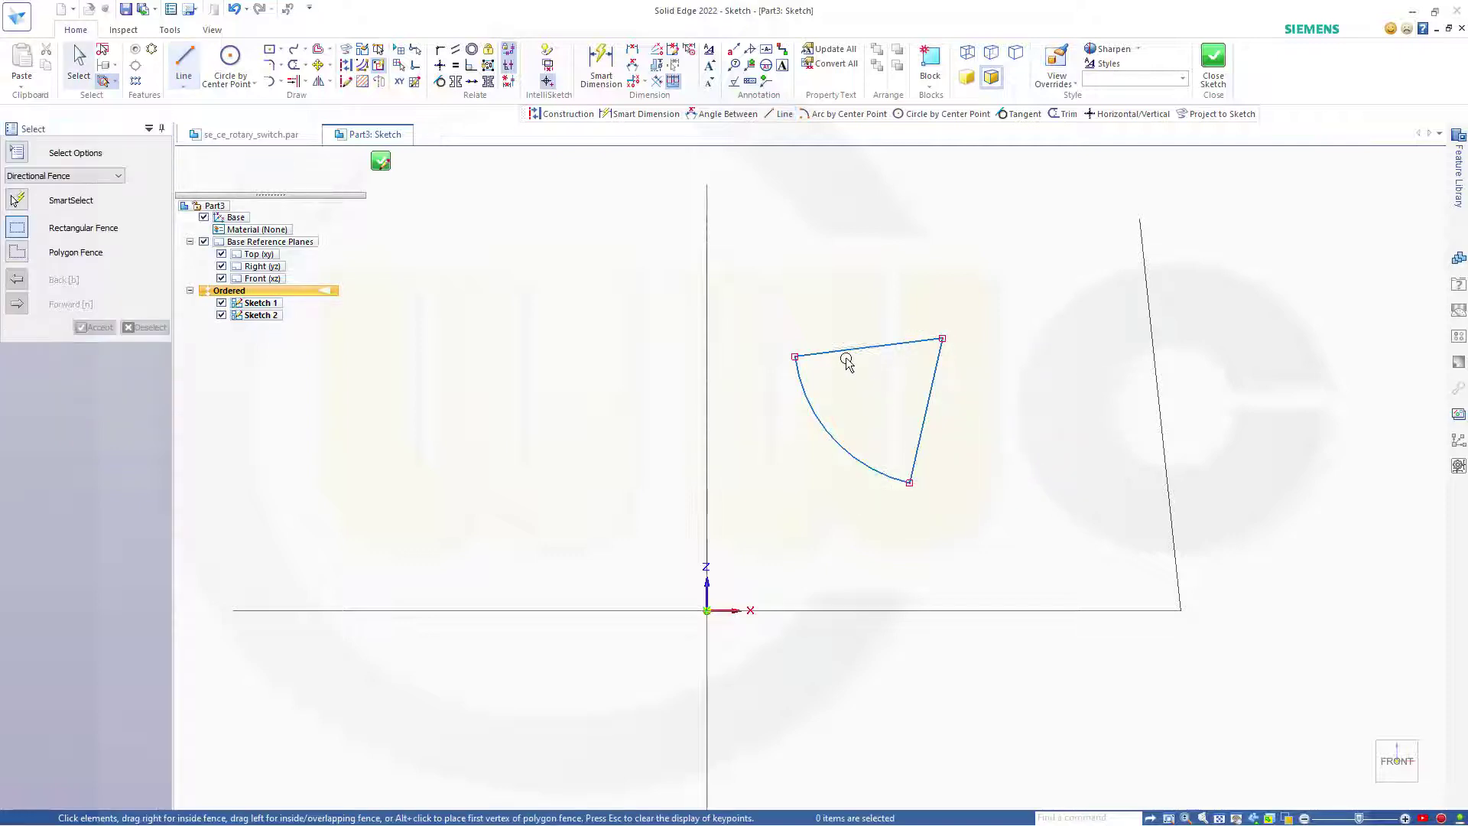
Make both wedge lines construction geometry while keeping the arc solid.
left_click(835, 358)
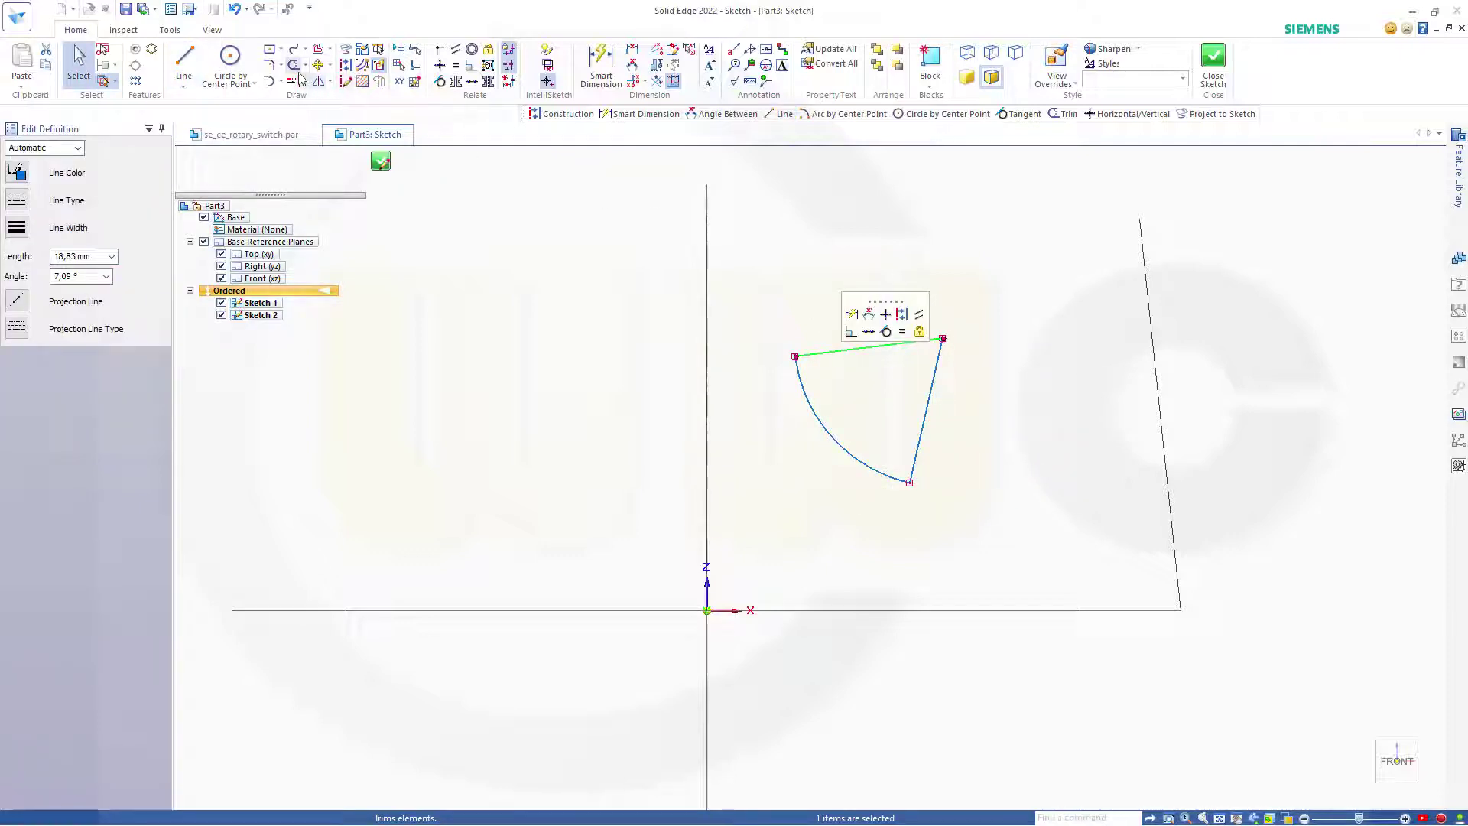
left_click(349, 71)
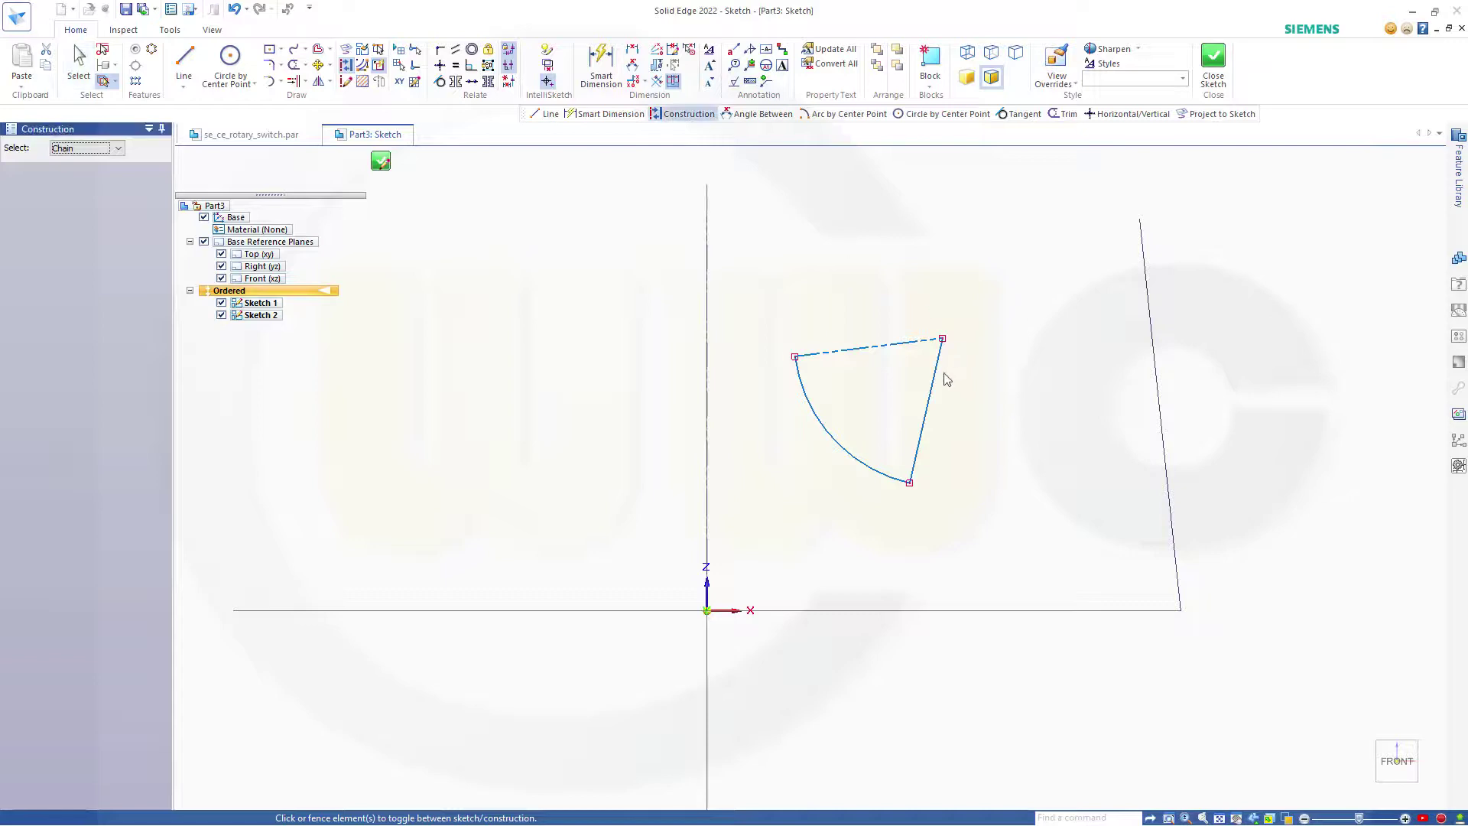
left_click(936, 376)
key("Escape")
left_click(837, 348)
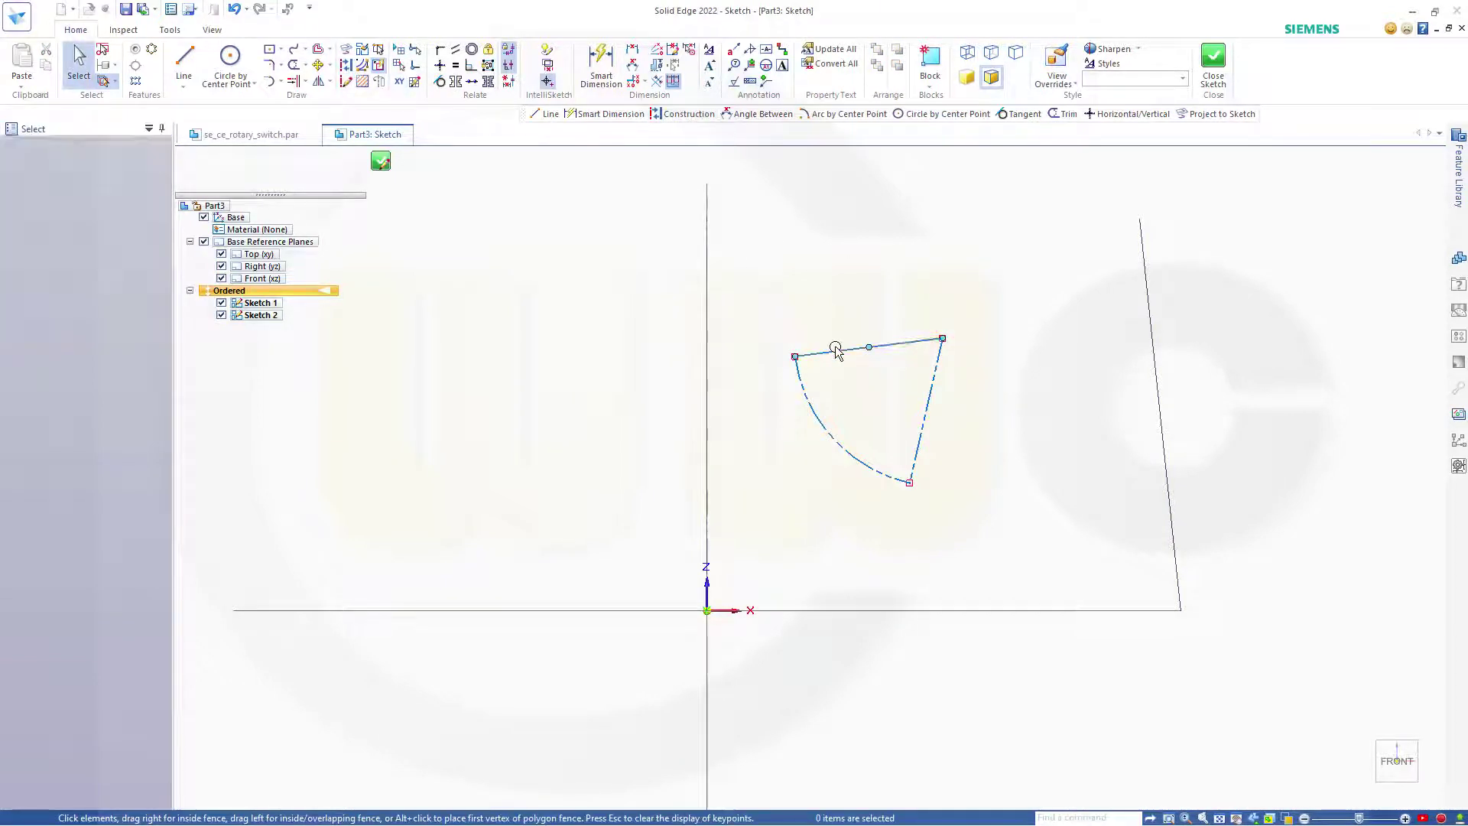
left_click(349, 71)
key("Escape")
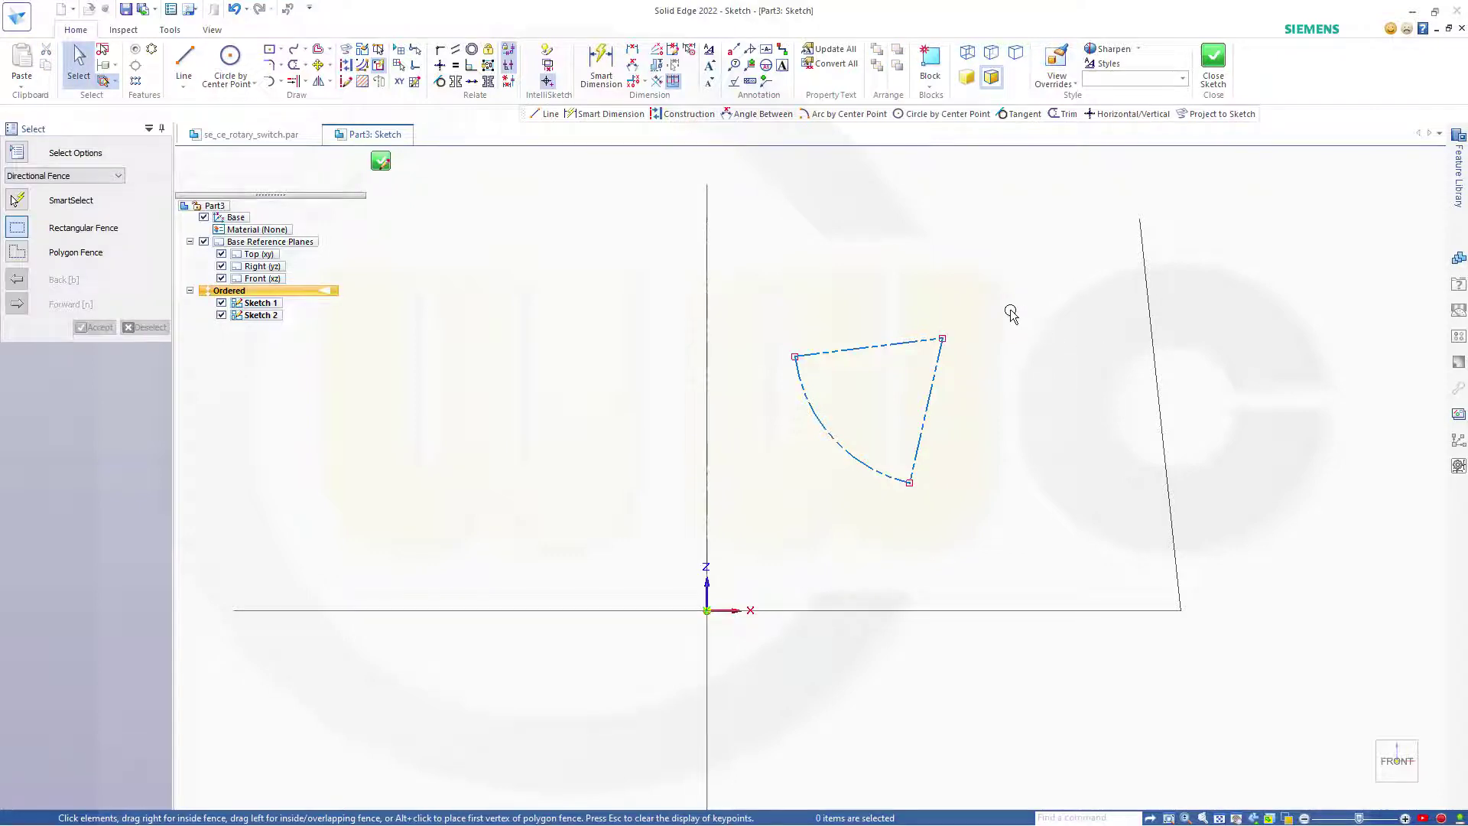
left_click(821, 420)
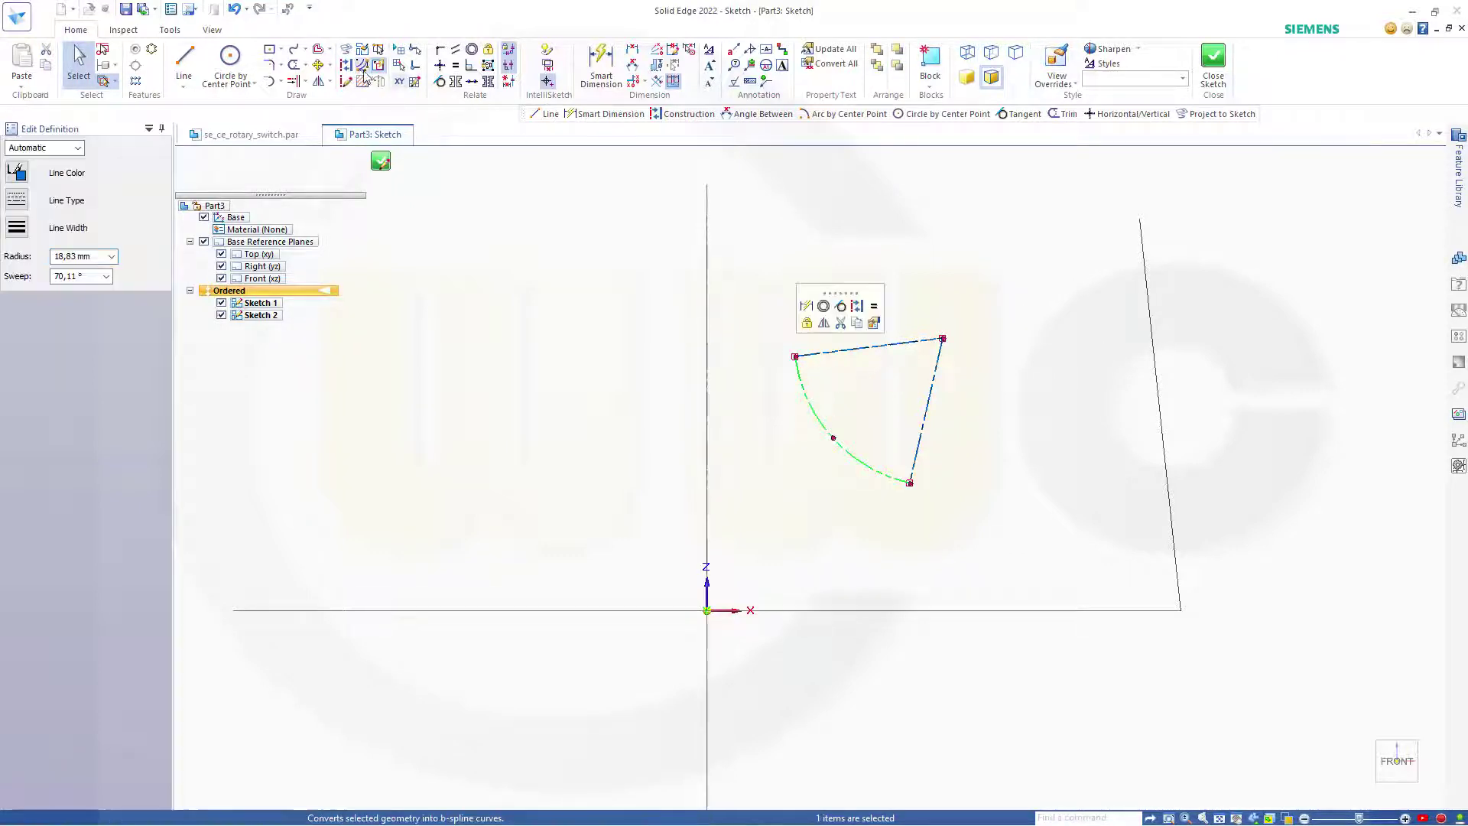
left_click(849, 308)
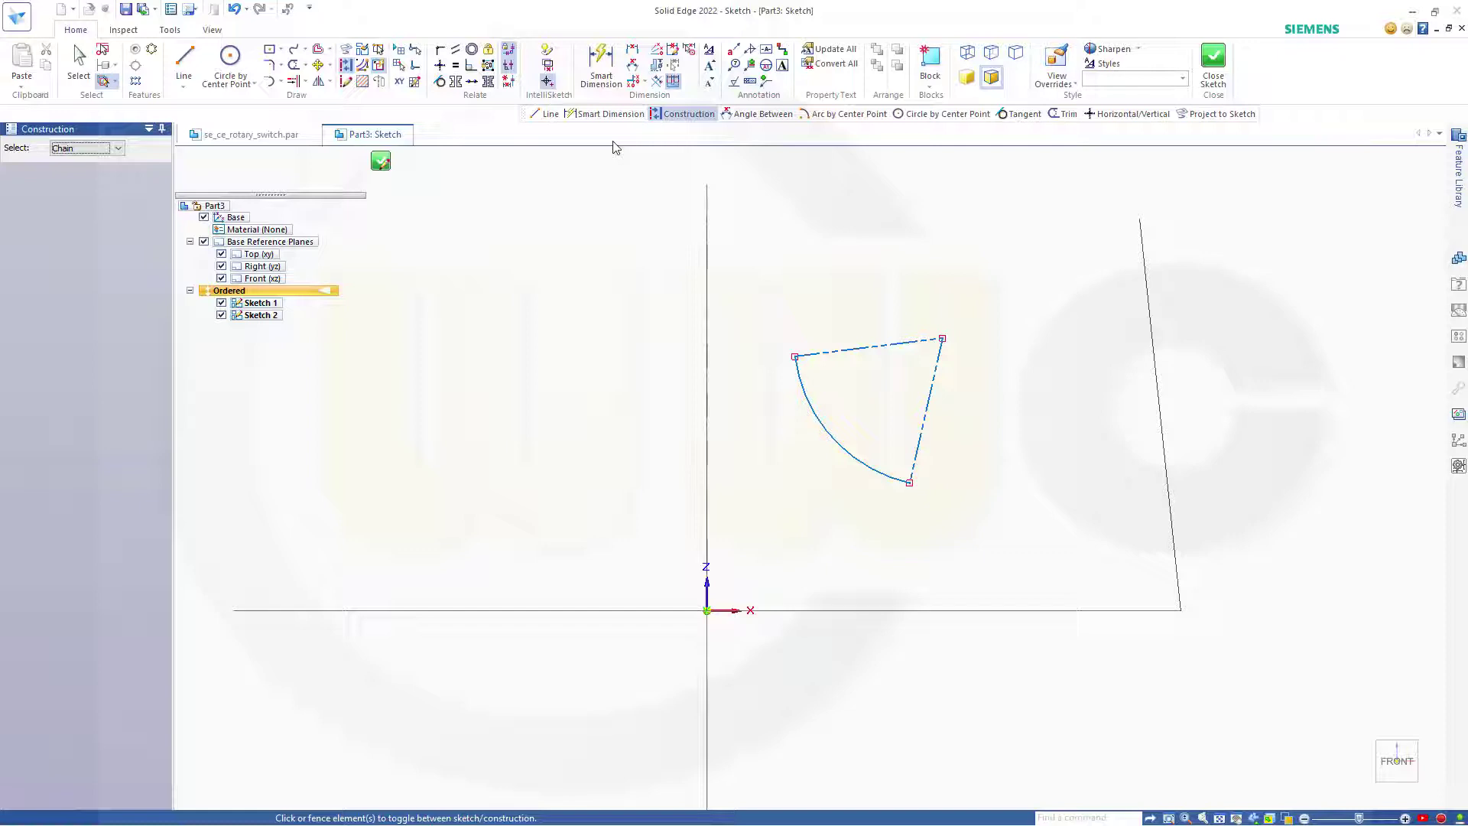
Set a 70° angle between the wedge's two construction lines.
left_click(602, 71)
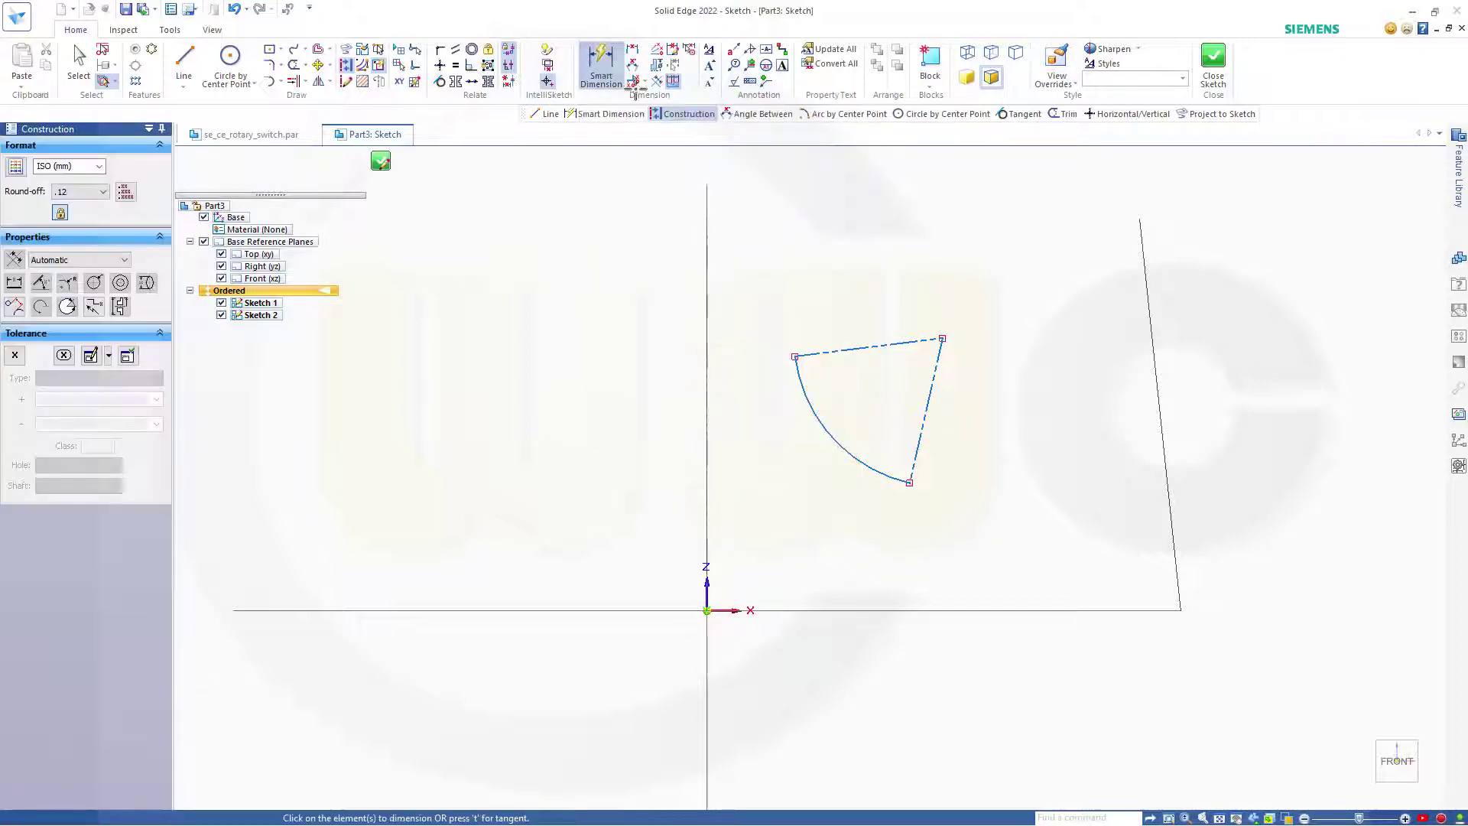
left_click(916, 440)
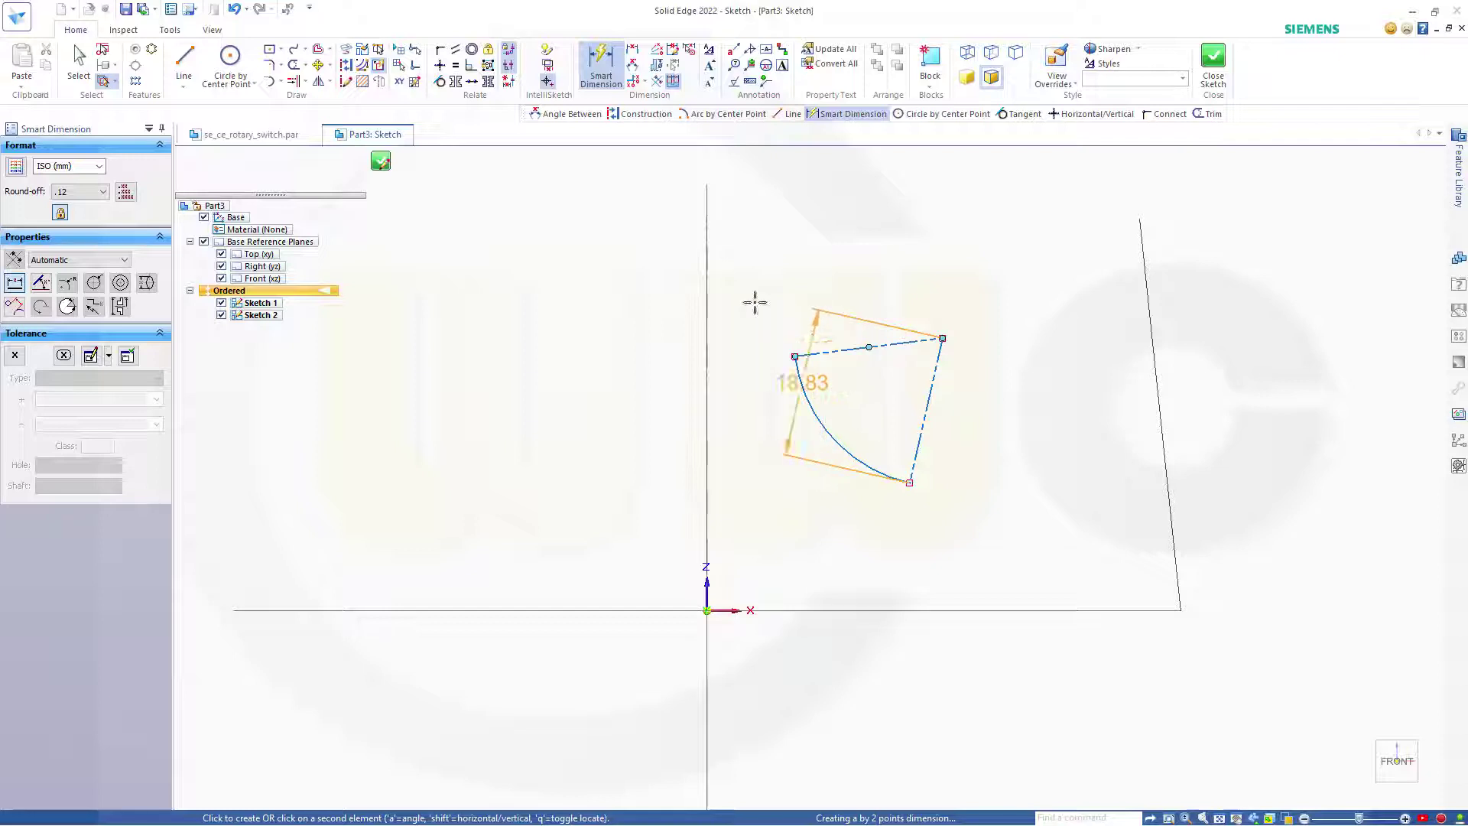
left_click(570, 113)
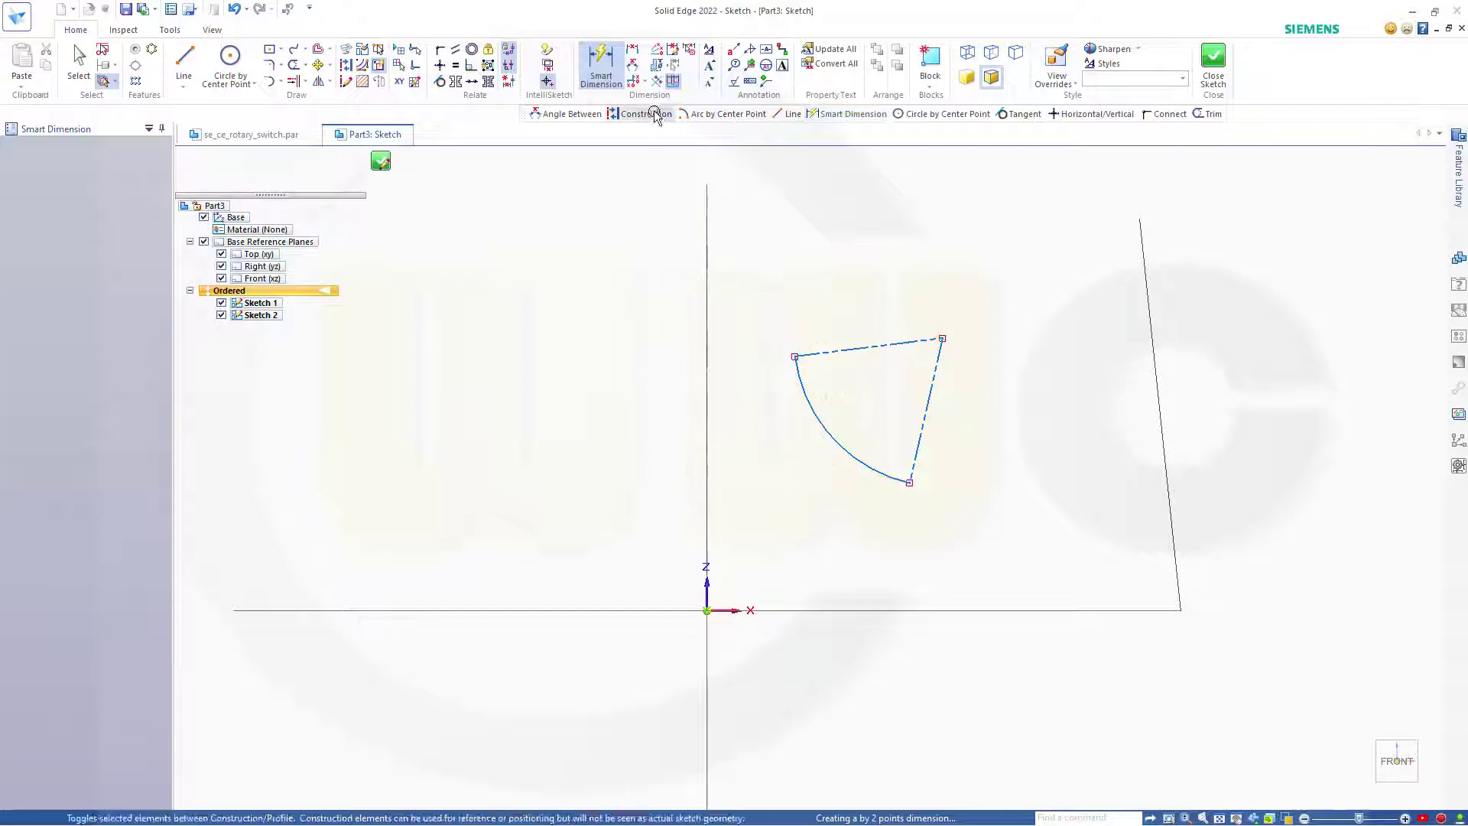
left_click(911, 448)
left_click(839, 351)
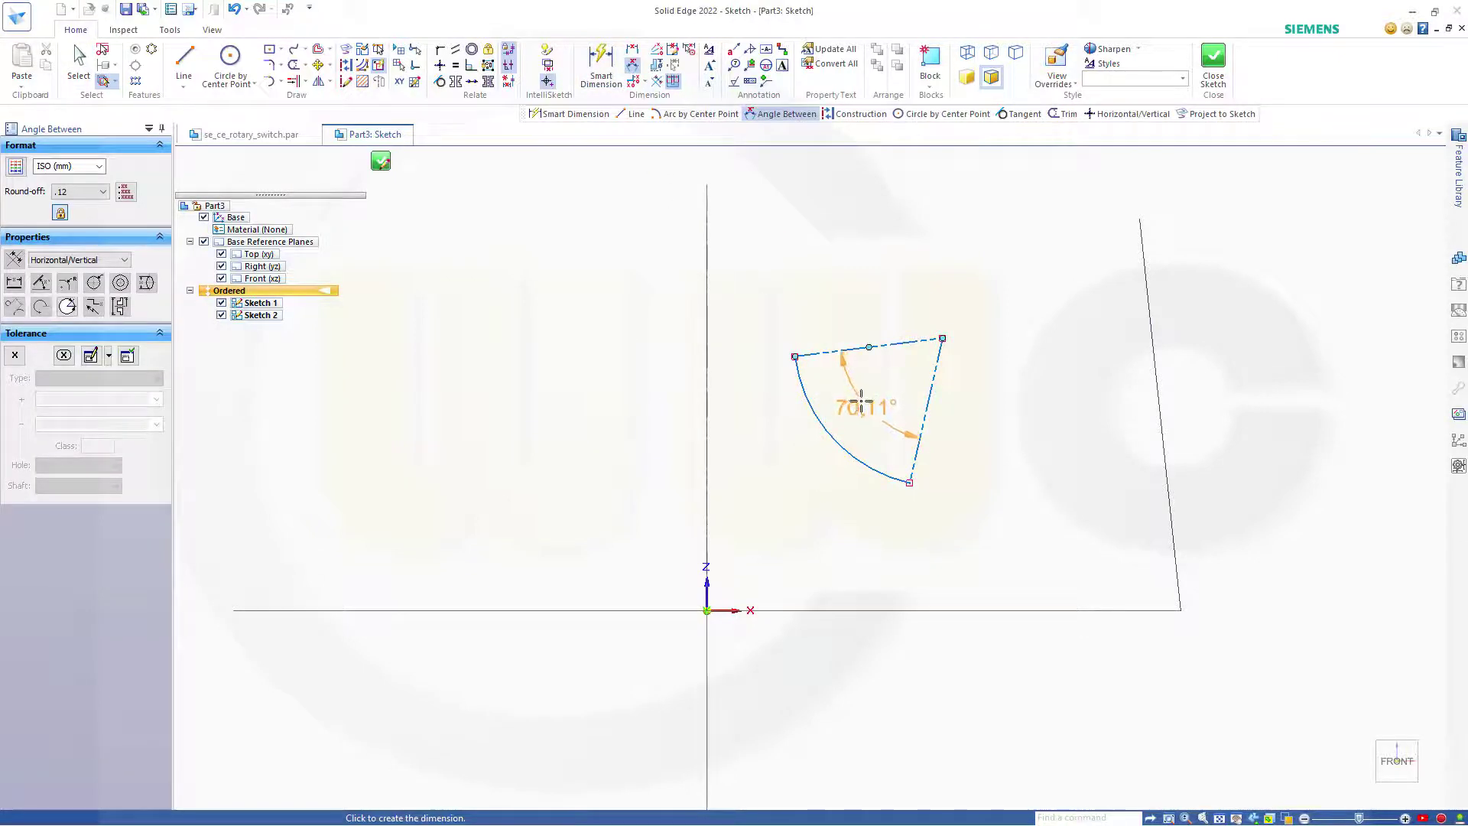
left_click(862, 399)
type("70")
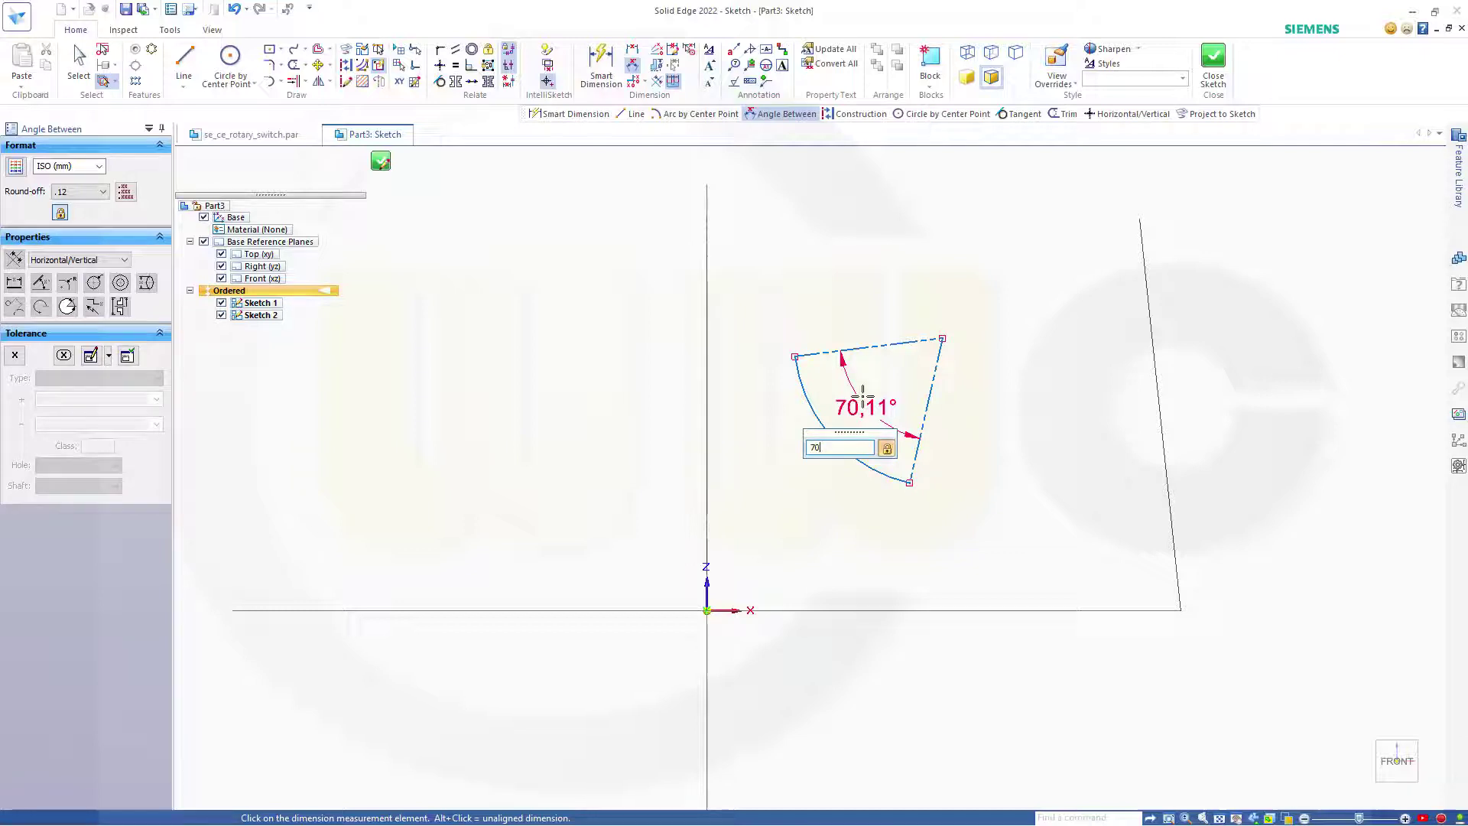
key("Return")
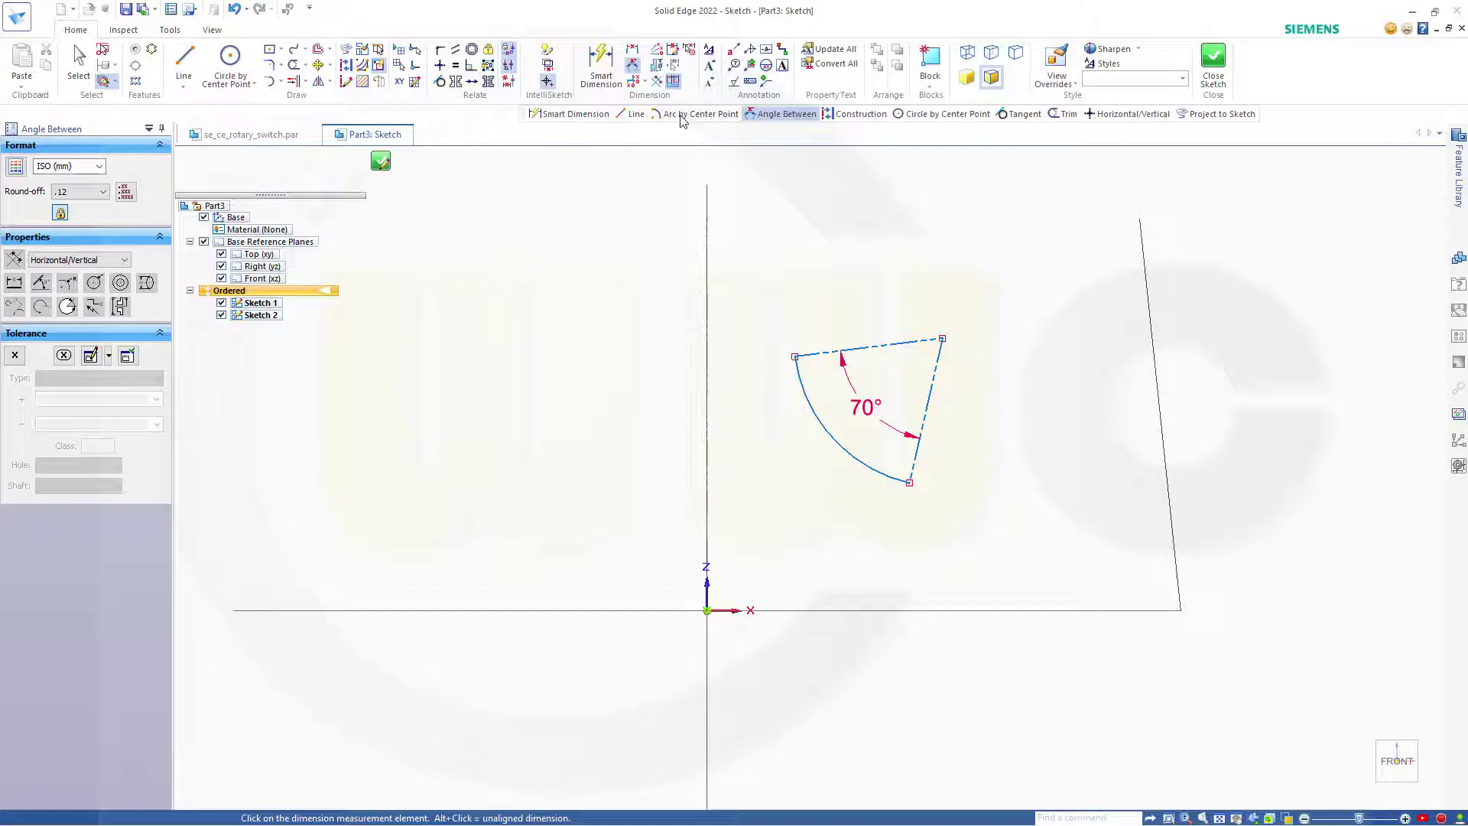
Place the wedge corner 30 right of and 50 above the origin.
left_click(602, 67)
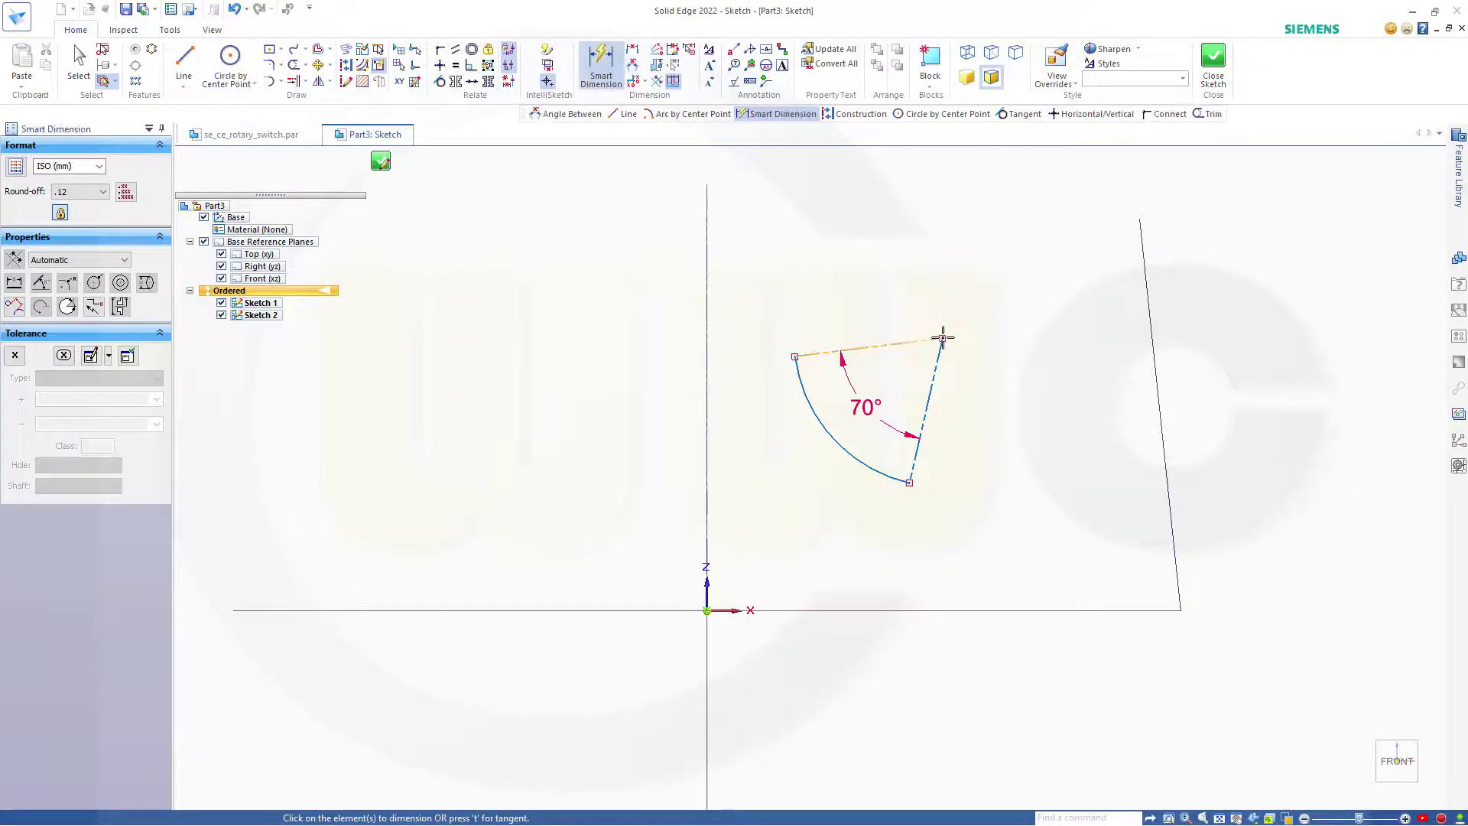
left_click(942, 338)
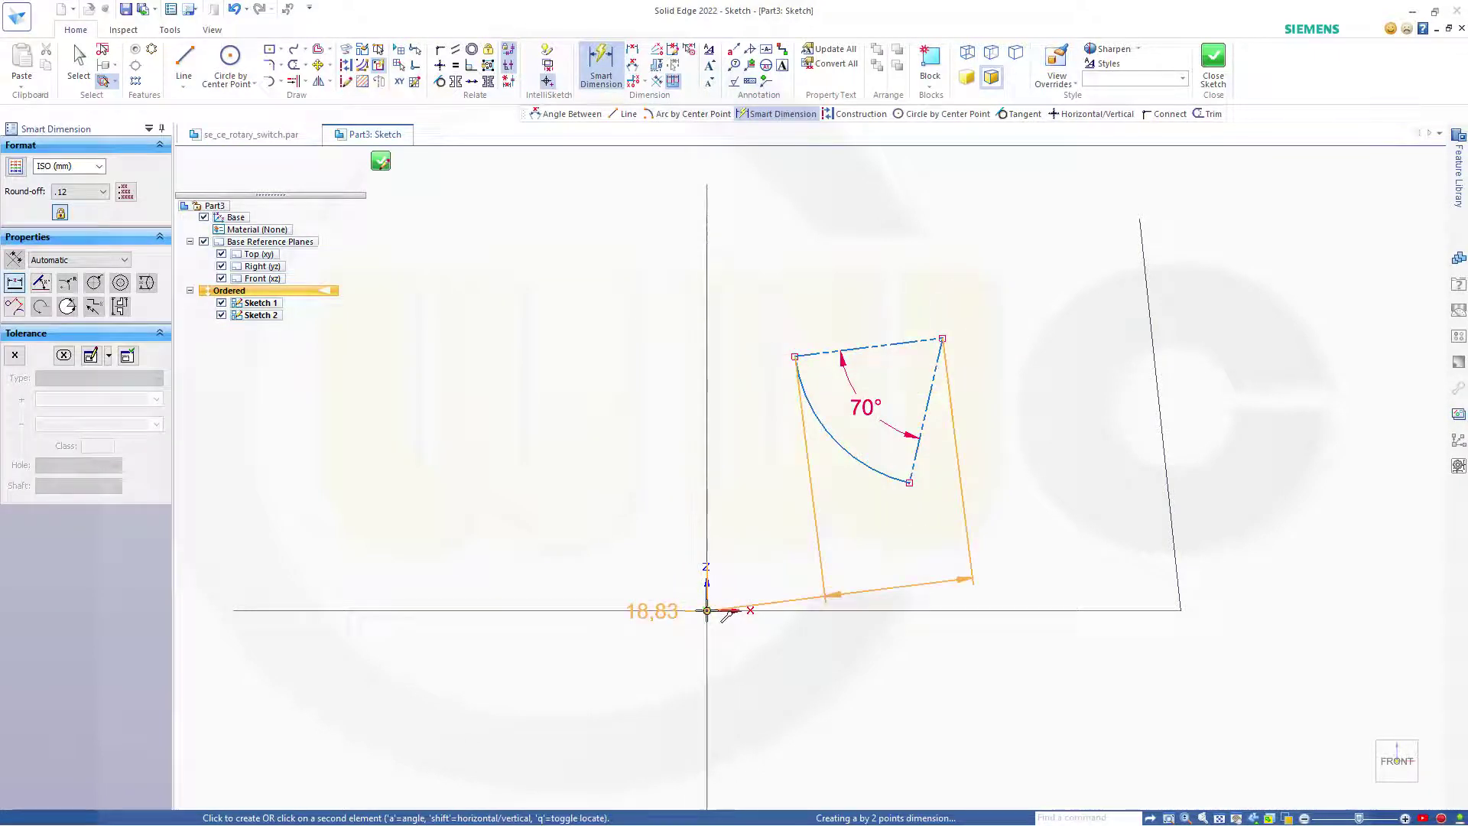
left_click(707, 610)
left_click(794, 659)
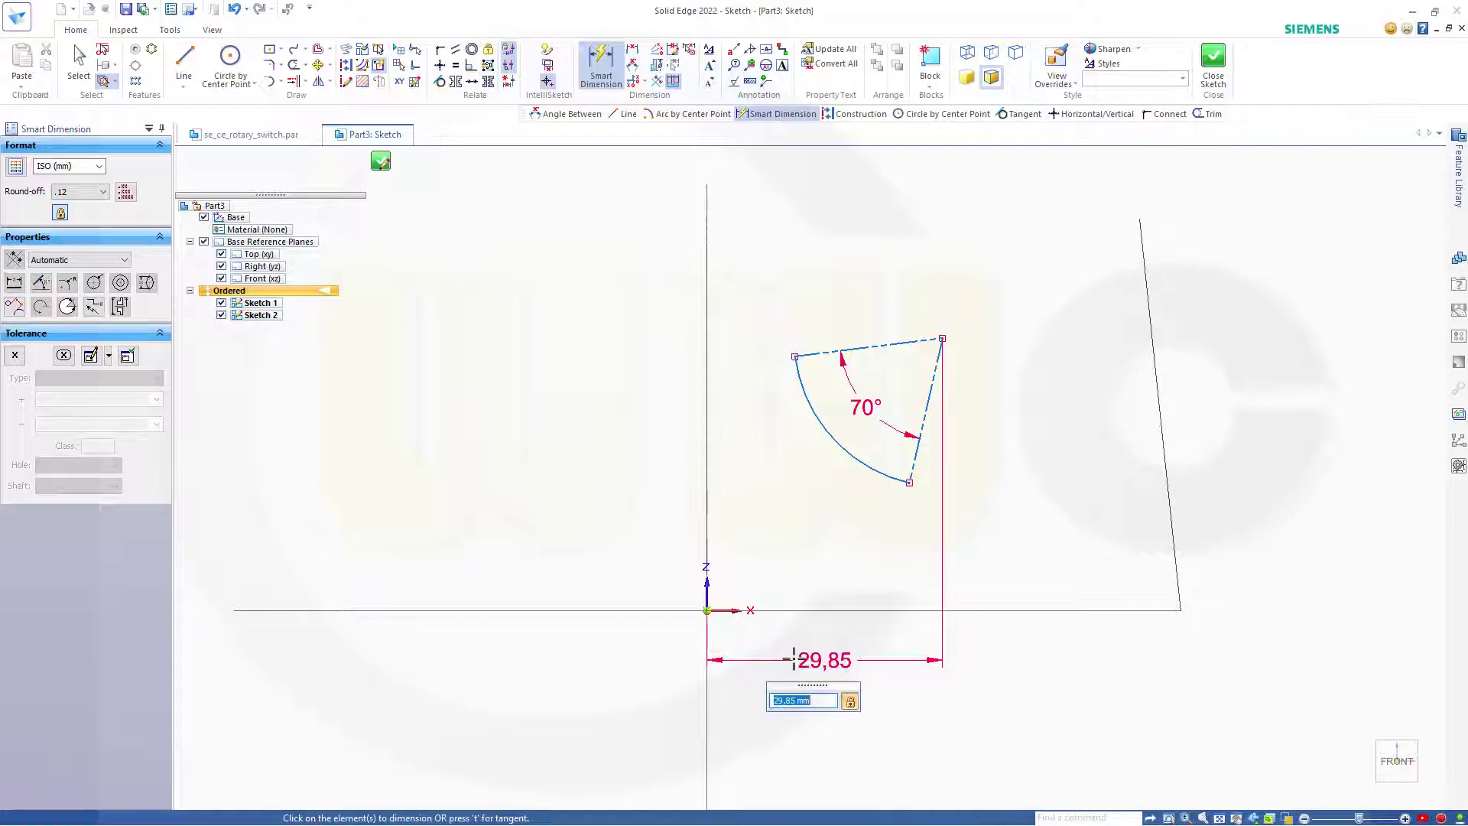
type("30")
key("Return")
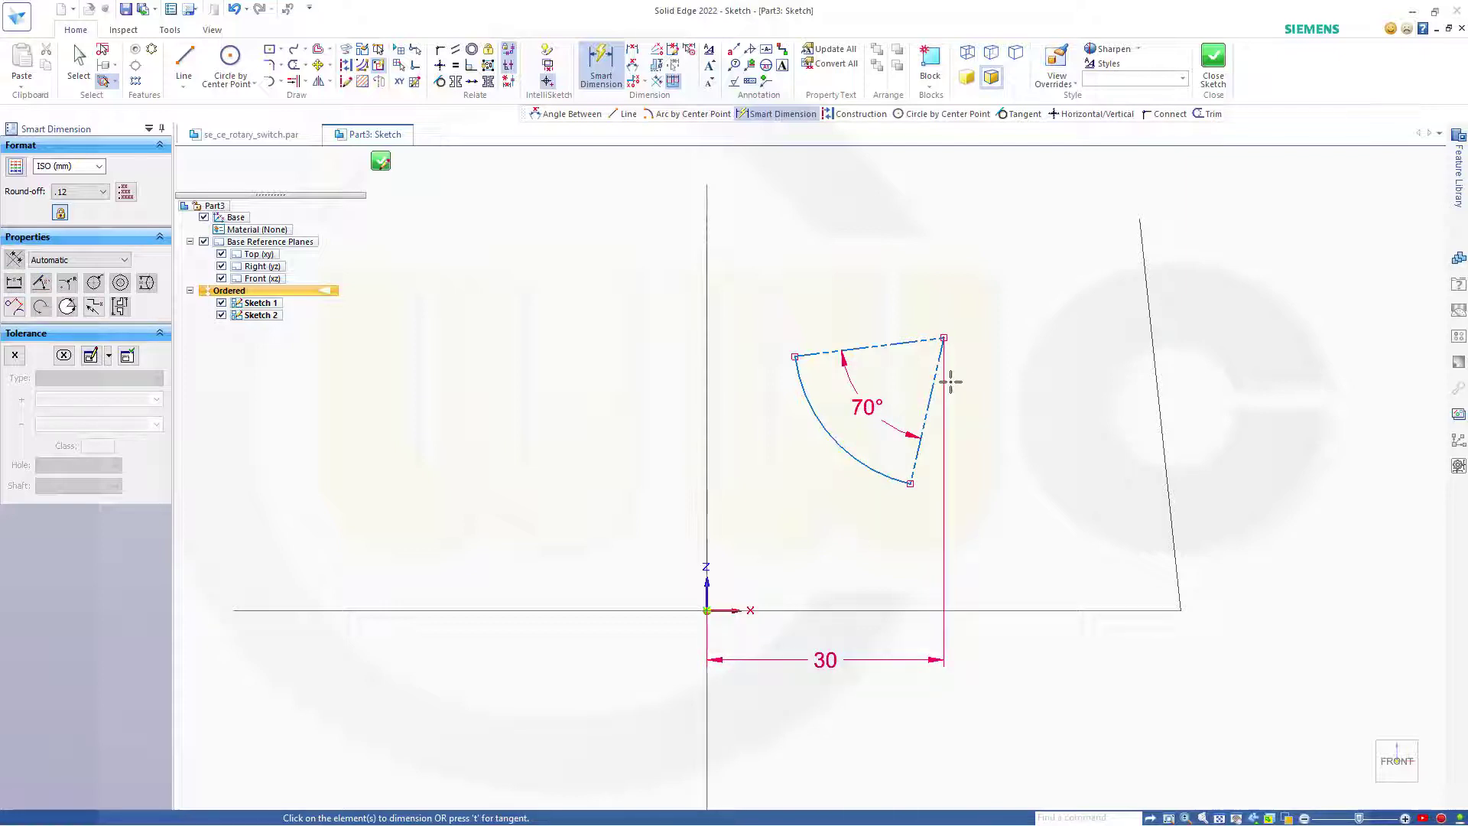
left_click(944, 337)
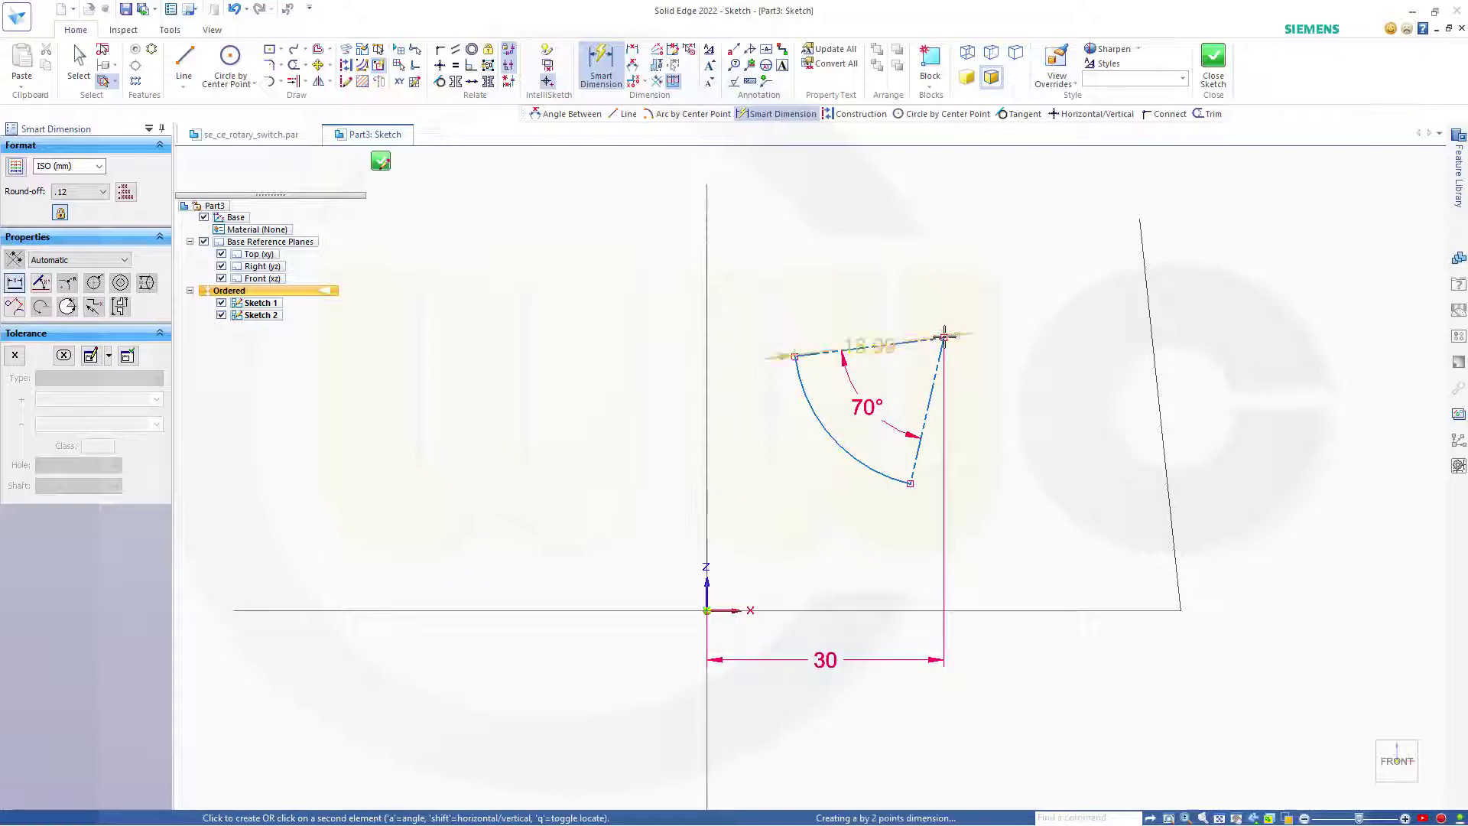
left_click(707, 610)
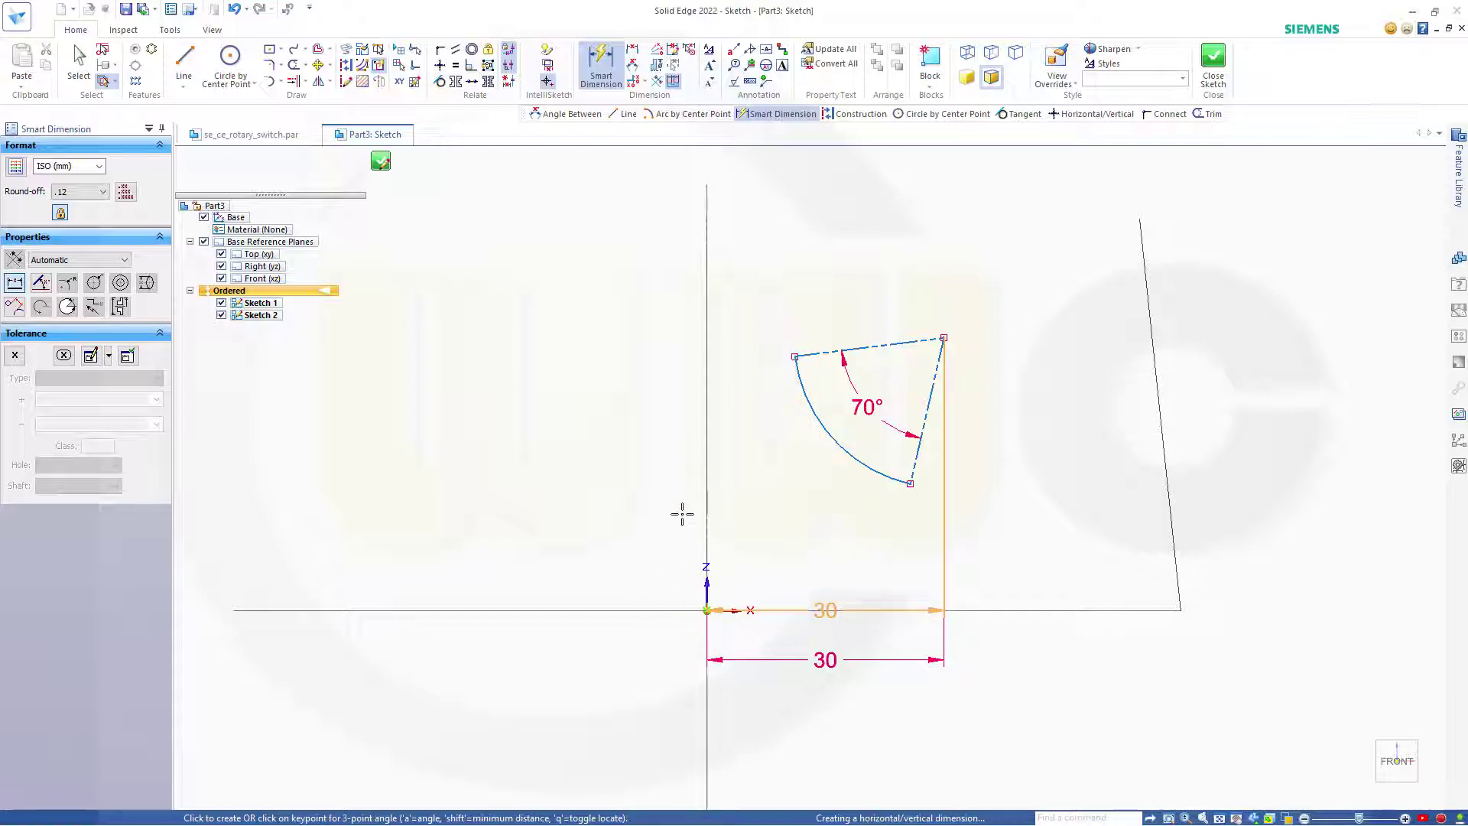
left_click(629, 501)
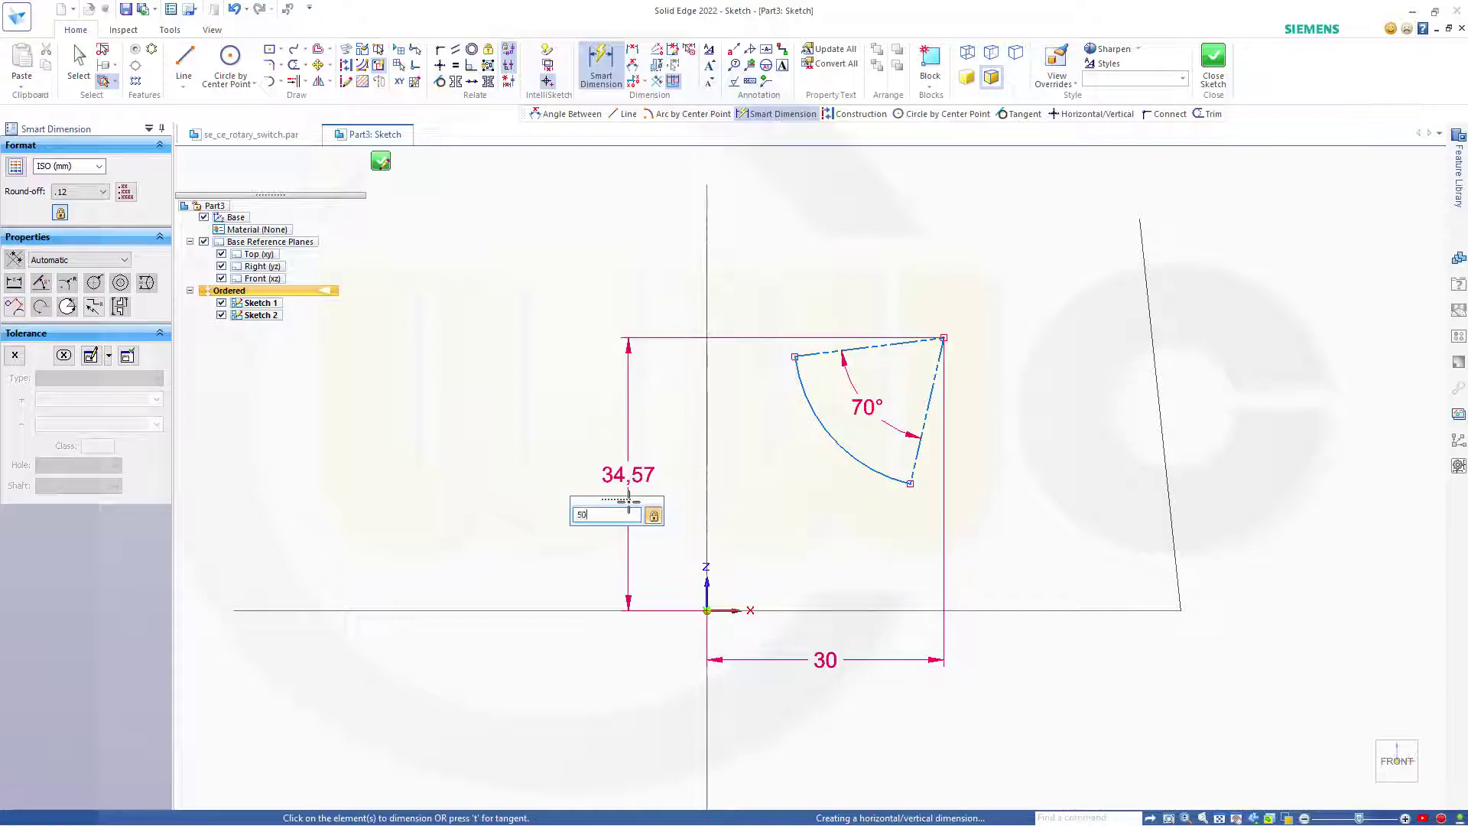
type("50")
key("Return")
key("Escape")
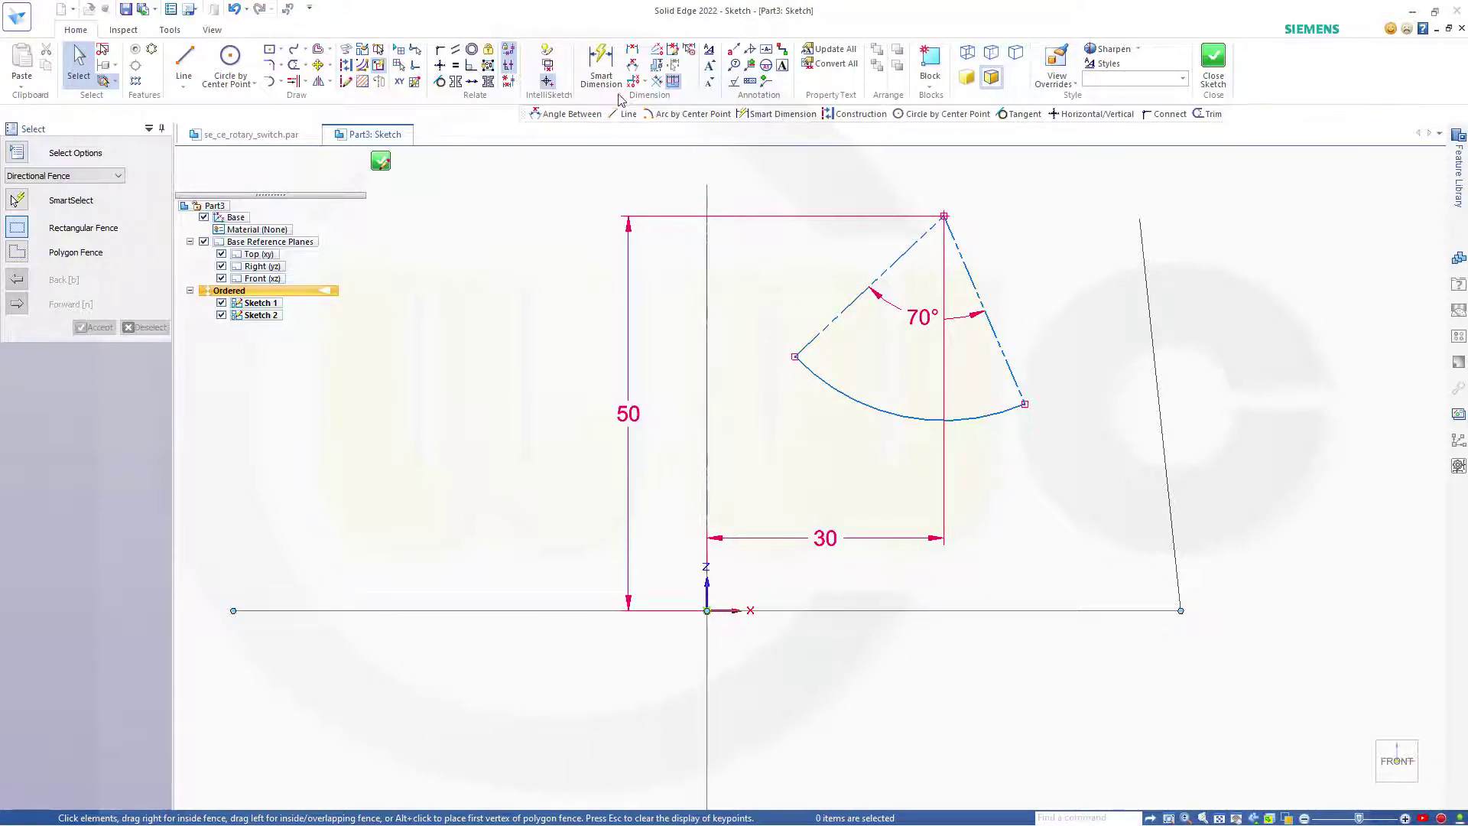
Set the left construction line at 10° to the horizontal baseline.
left_click(633, 64)
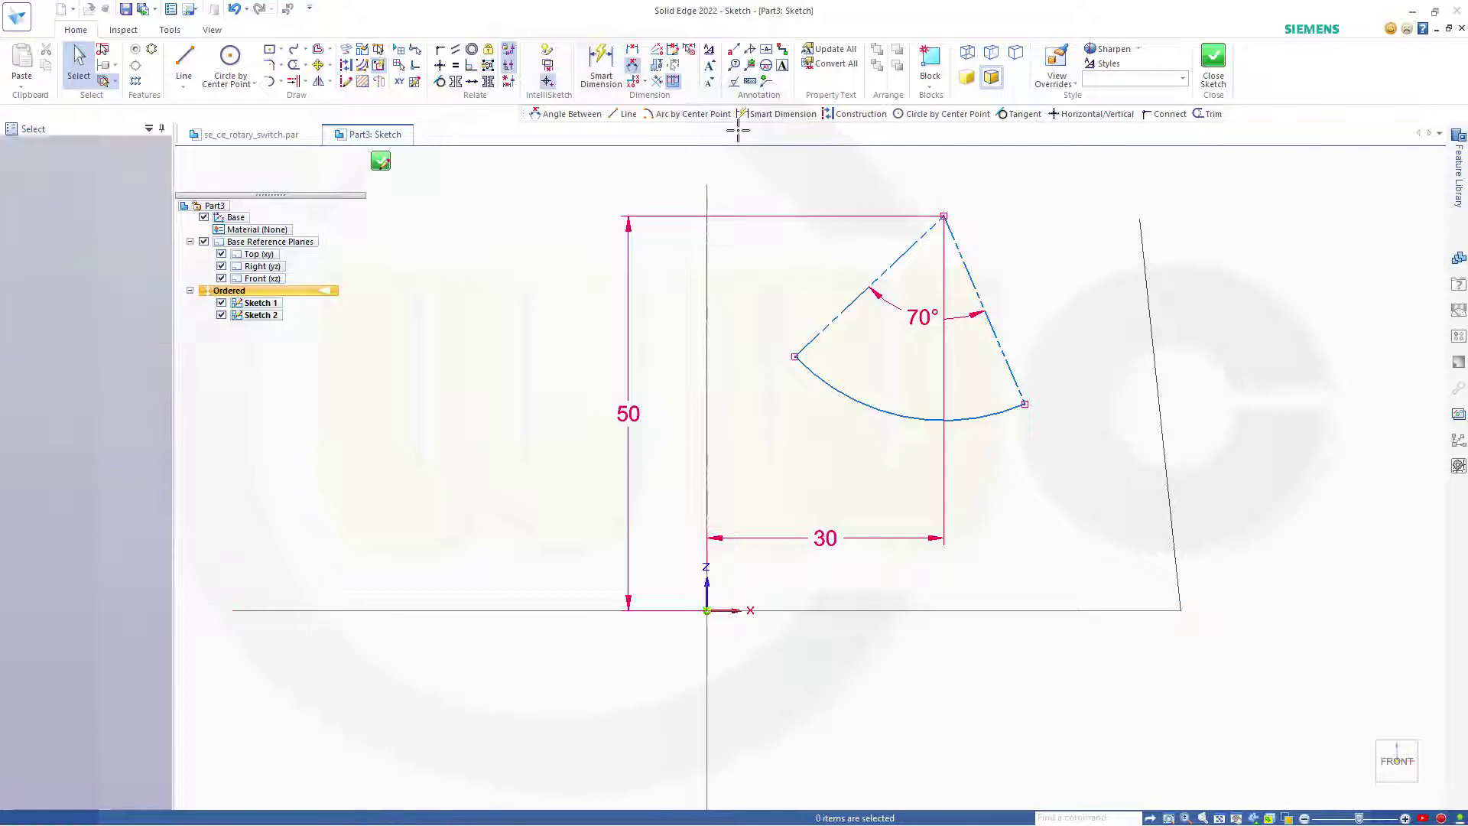
left_click(813, 337)
left_click(837, 609)
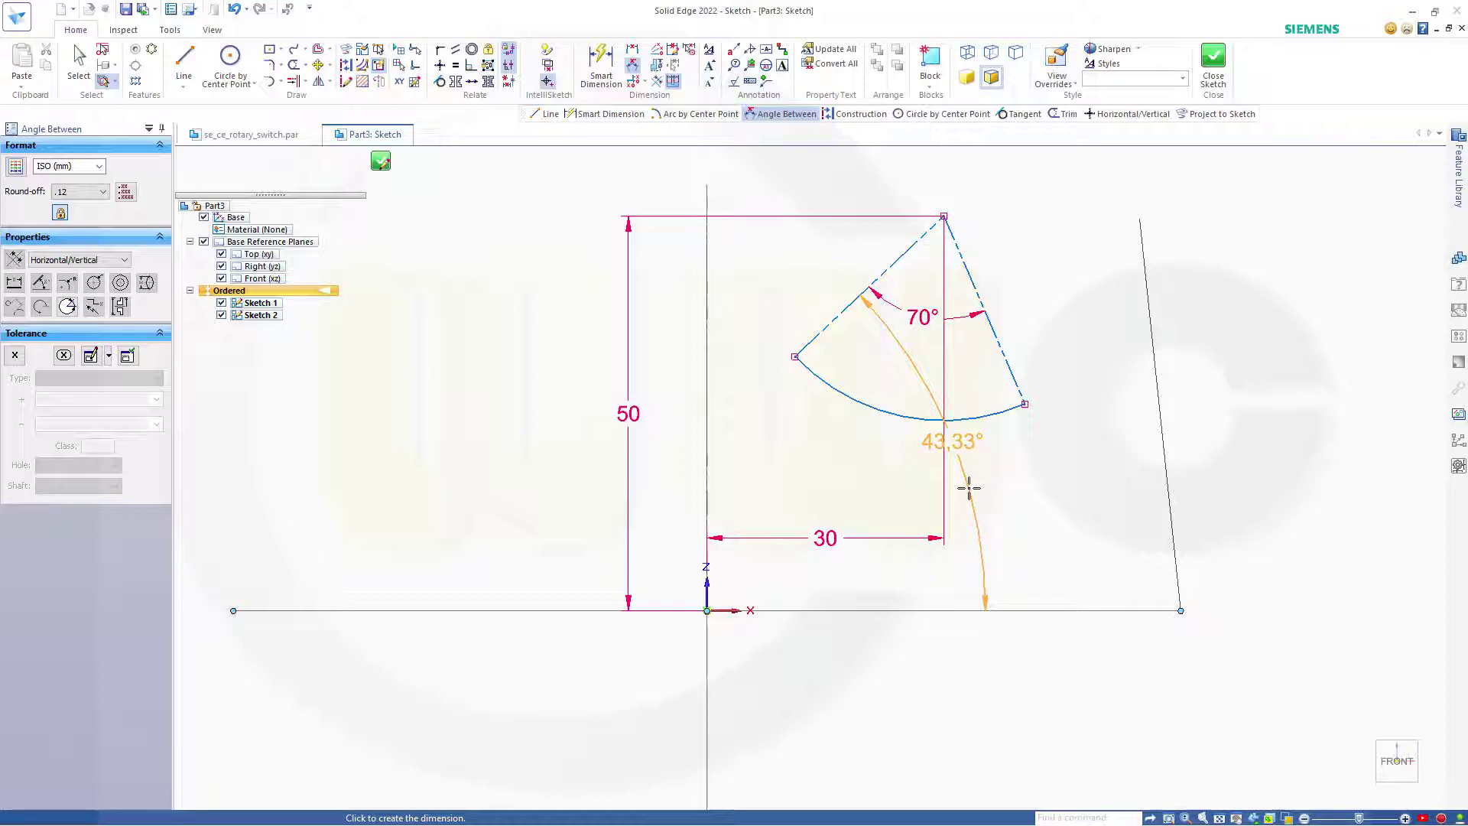
left_click(968, 488)
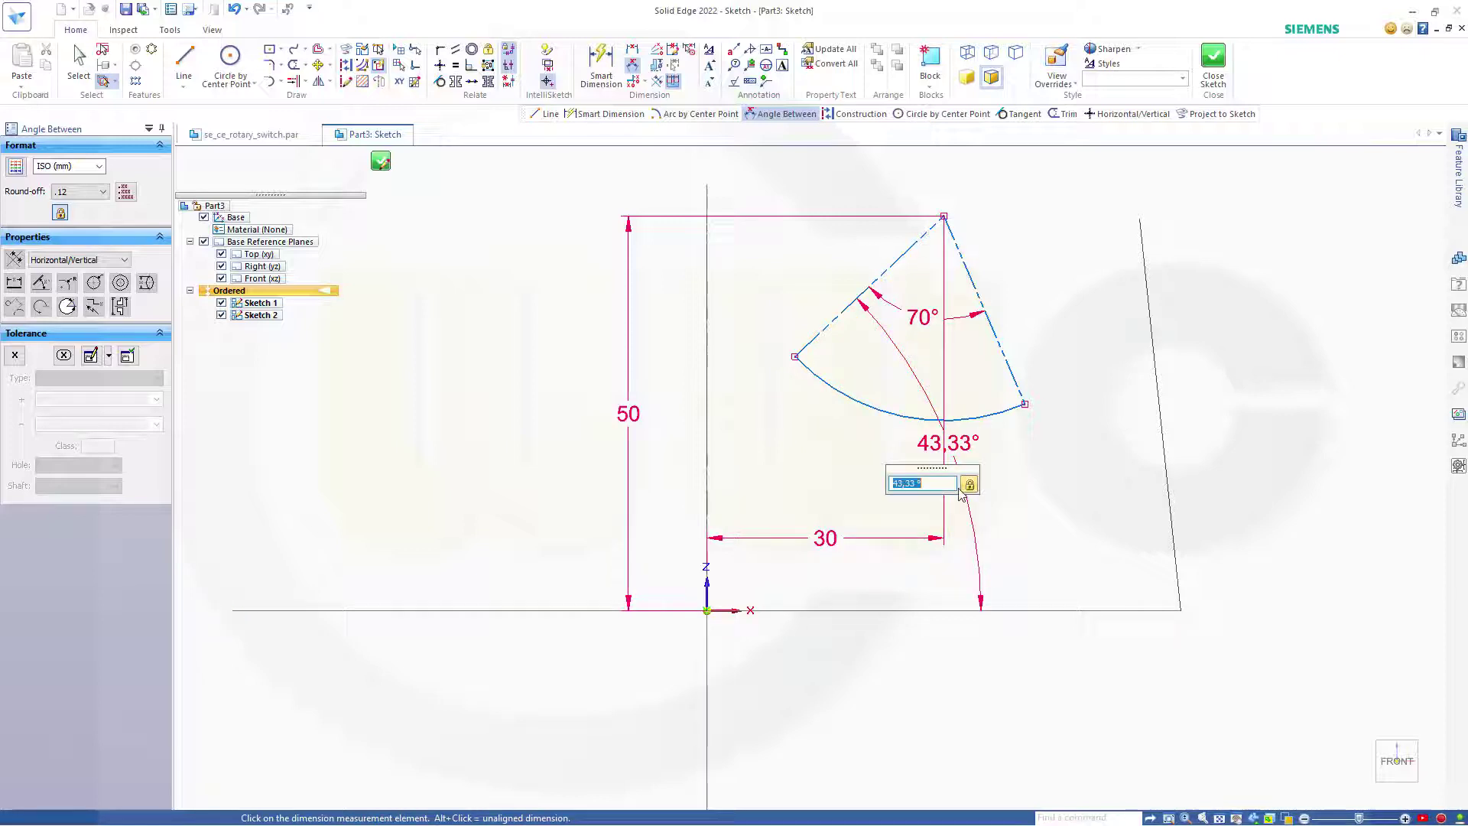
type("10")
key("Return")
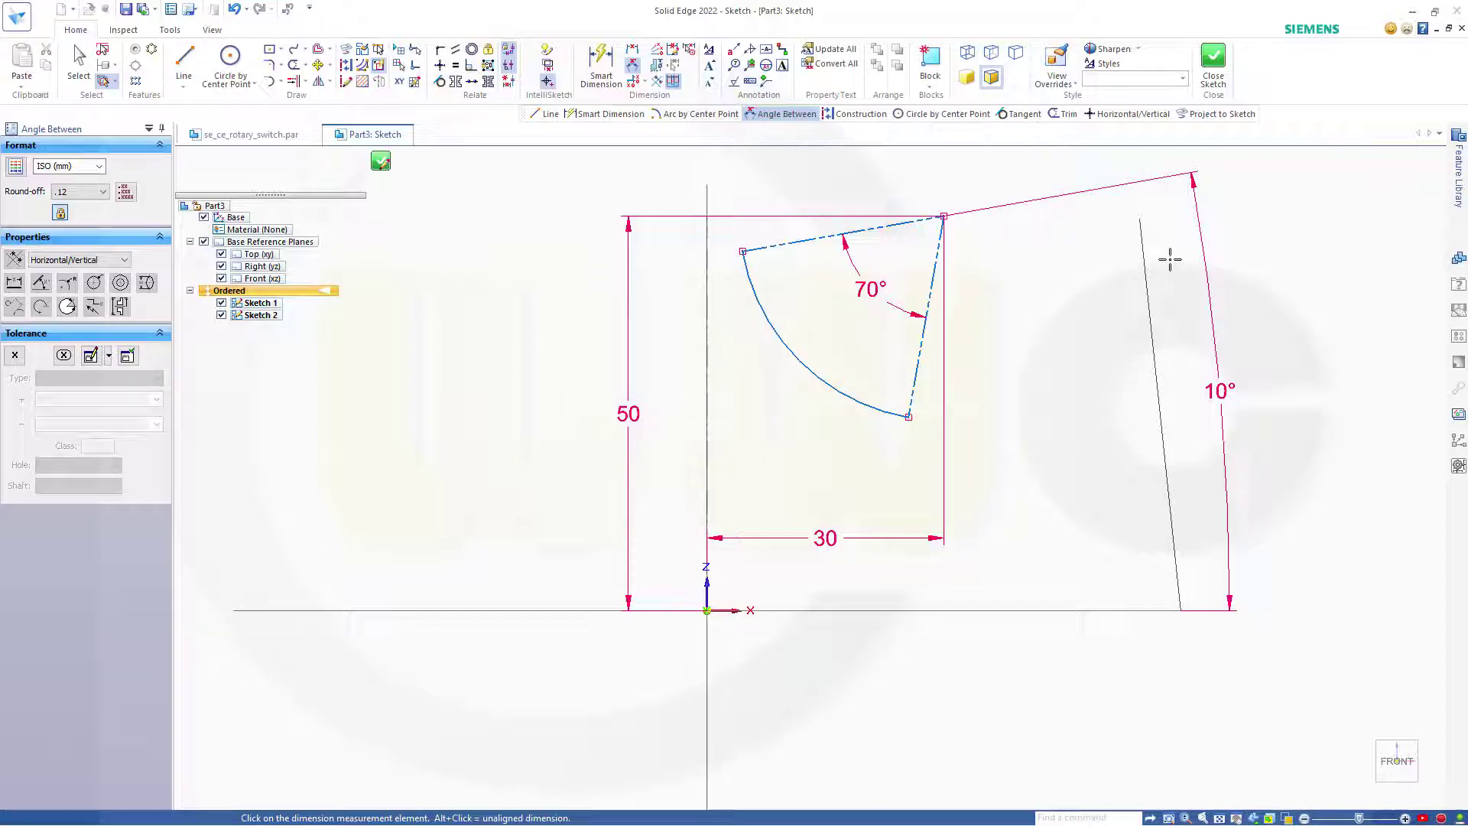
Dimension the arc radius to 20 mm and close Sketch 2.
left_click(601, 65)
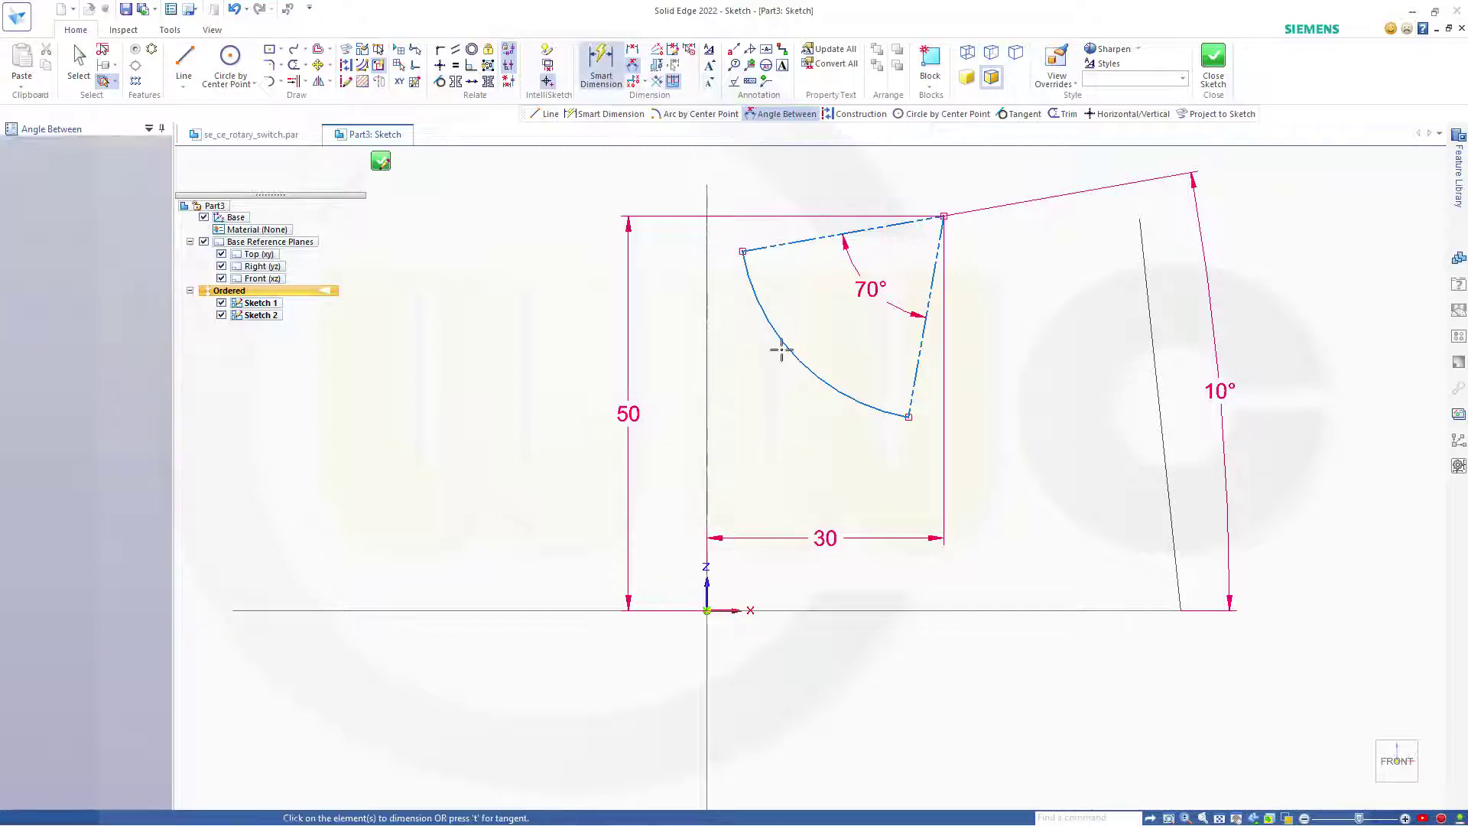
left_click(823, 390)
left_click(796, 426)
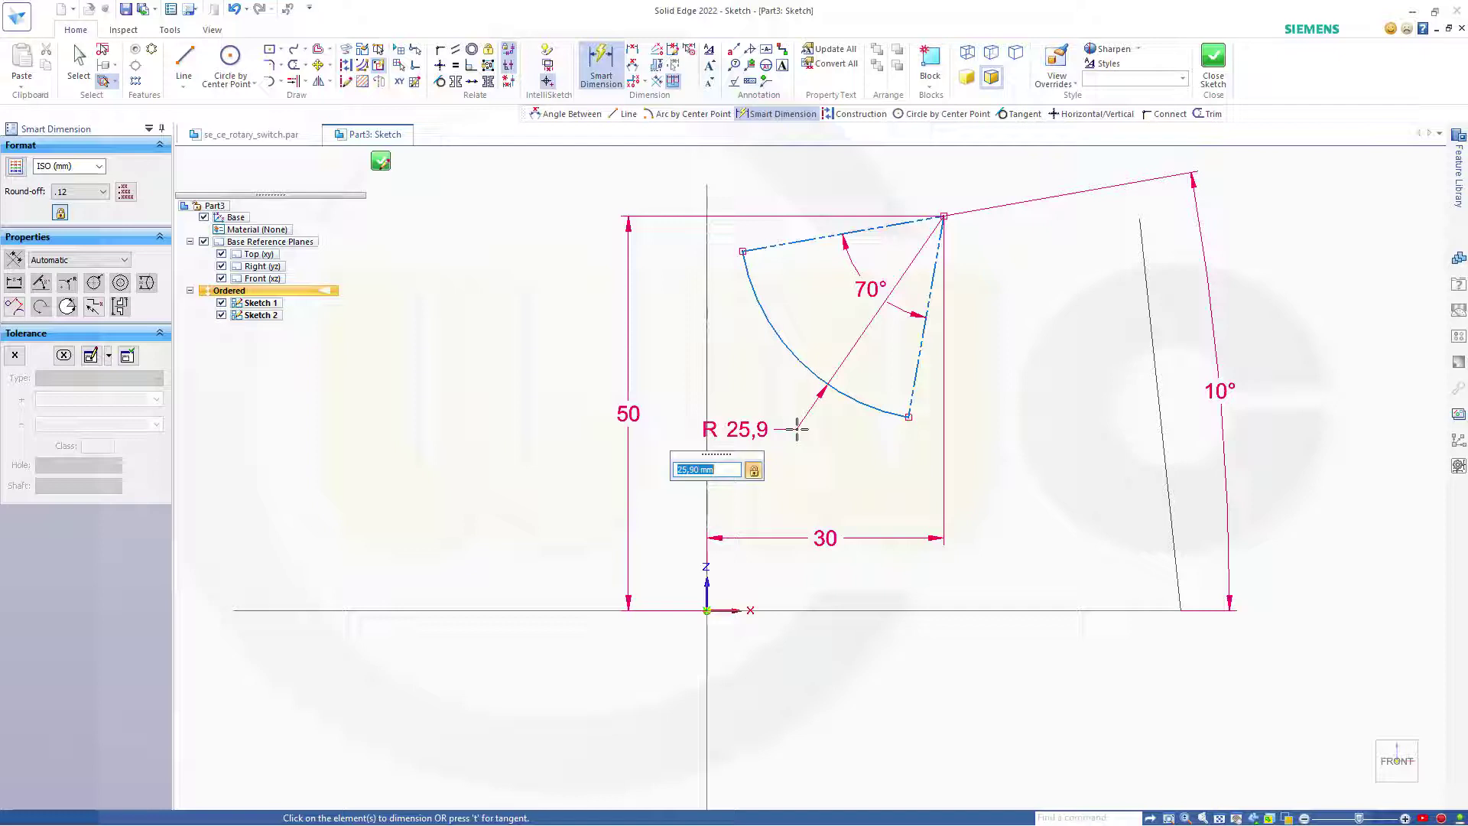
type("20")
key("Return")
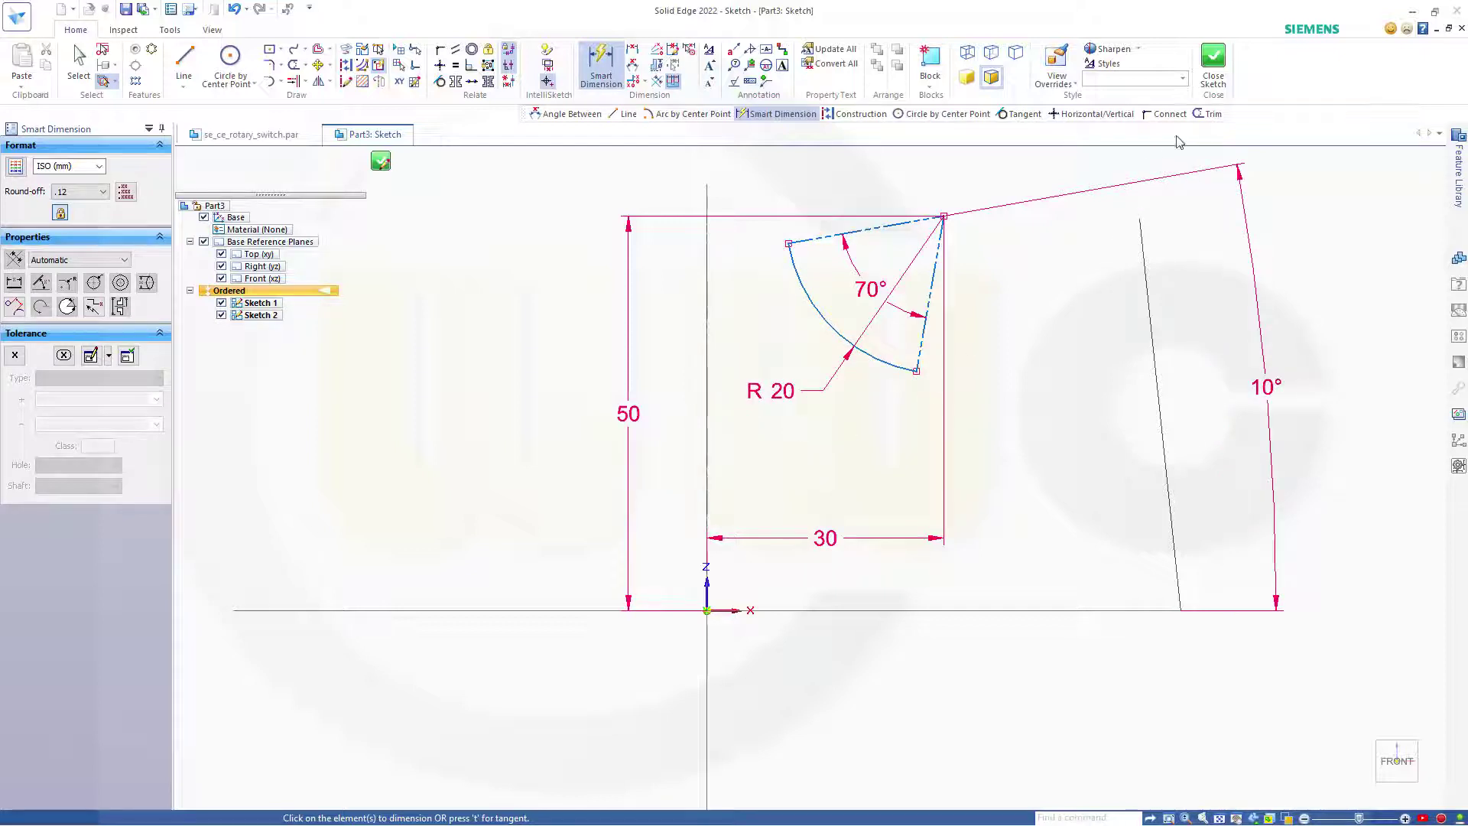
left_click(1213, 62)
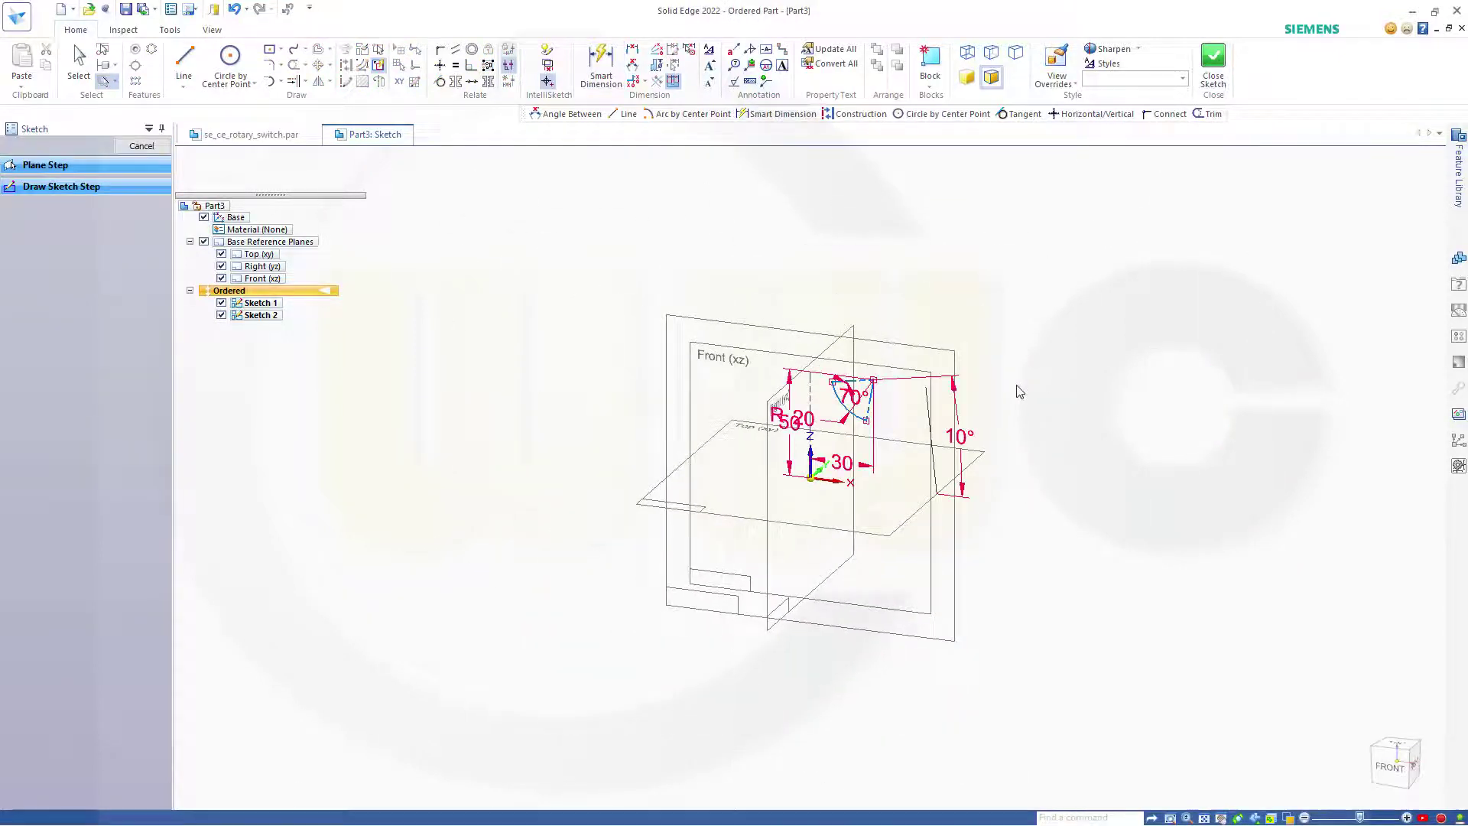
Start Sketch 3 on the Right (yz) base reference plane.
left_click(474, 312)
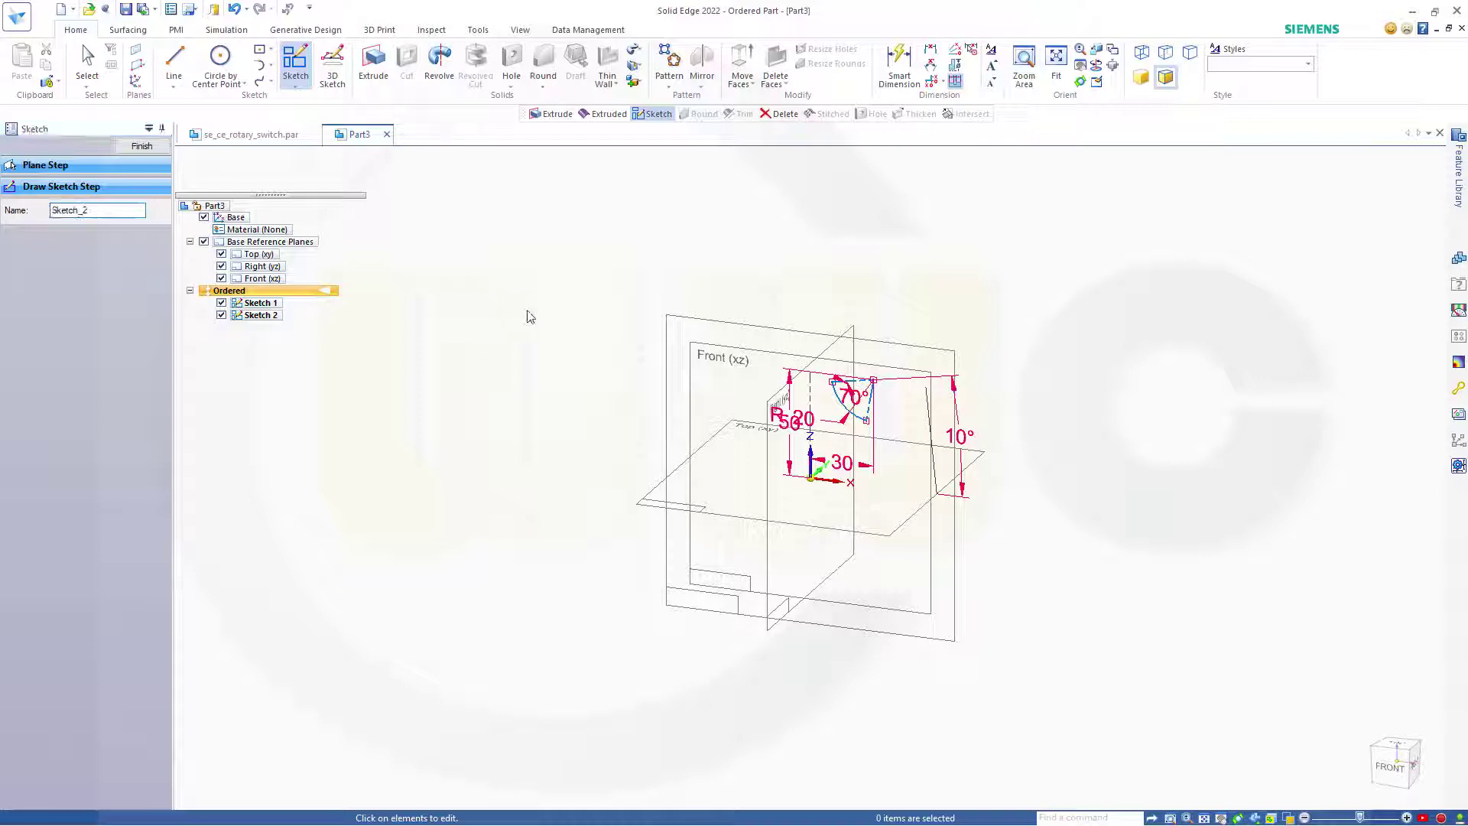
left_click(295, 65)
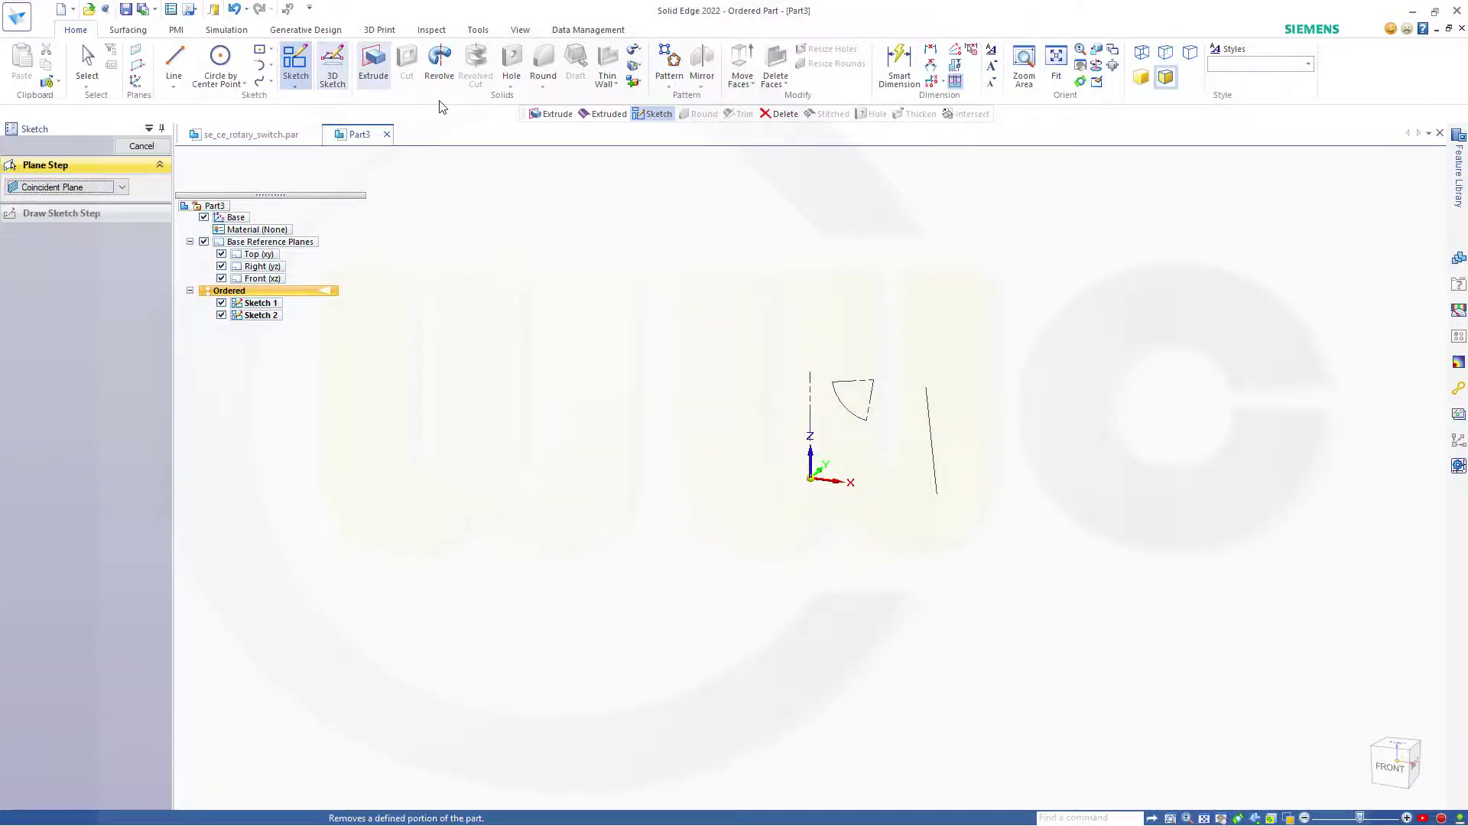
key("Escape")
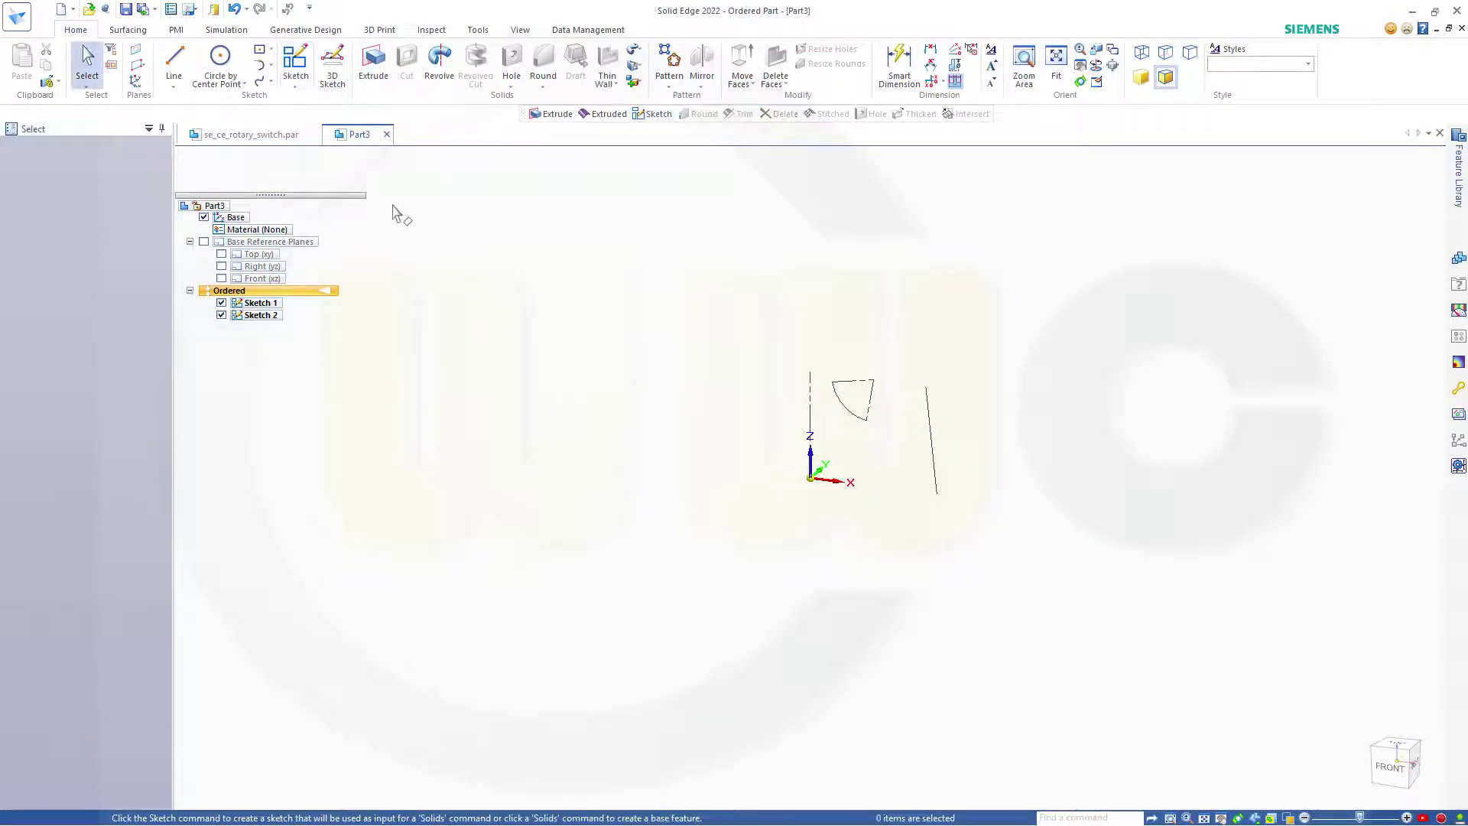
left_click(295, 67)
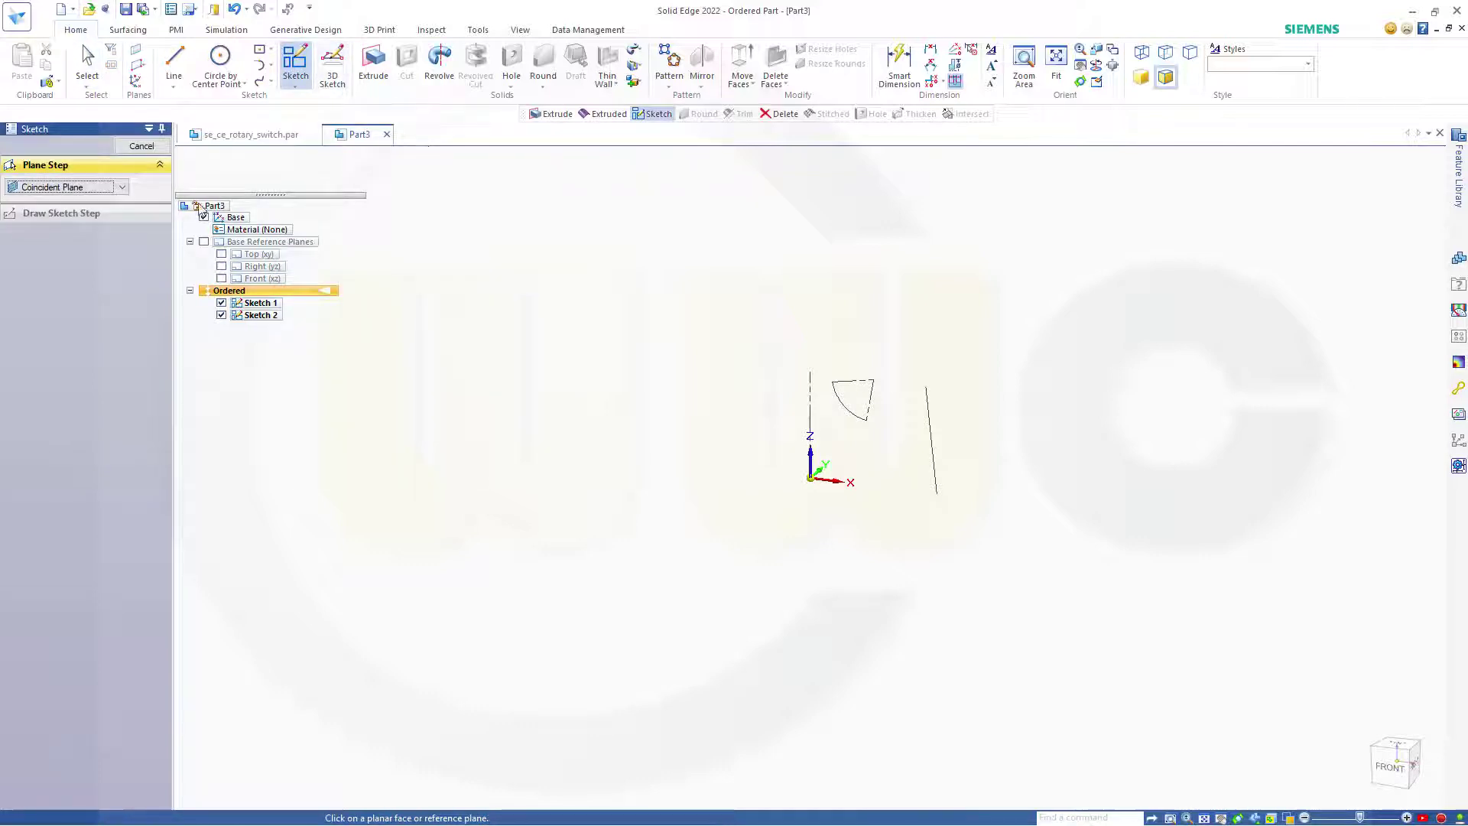
left_click(204, 243)
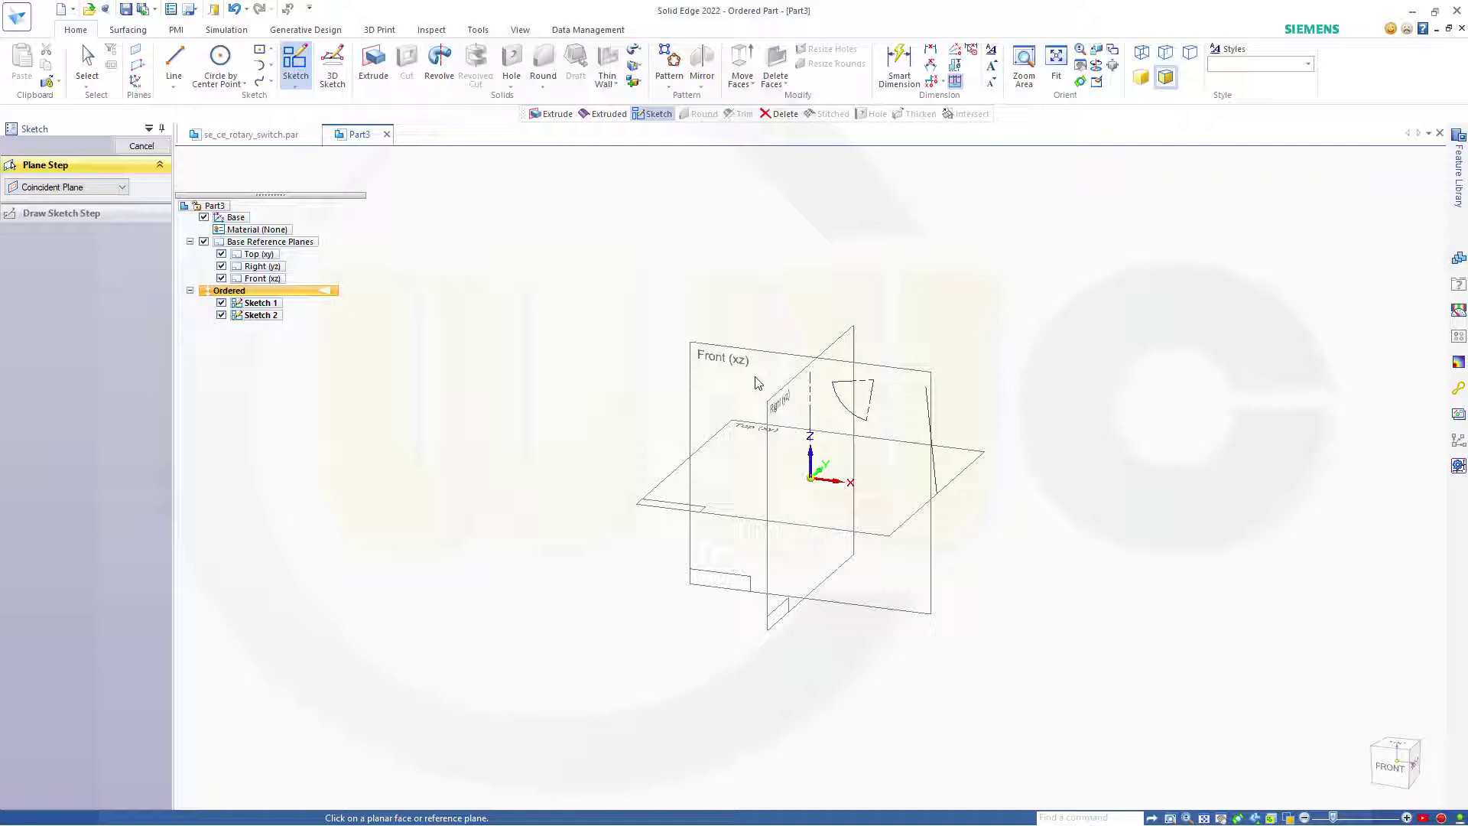
left_click(783, 399)
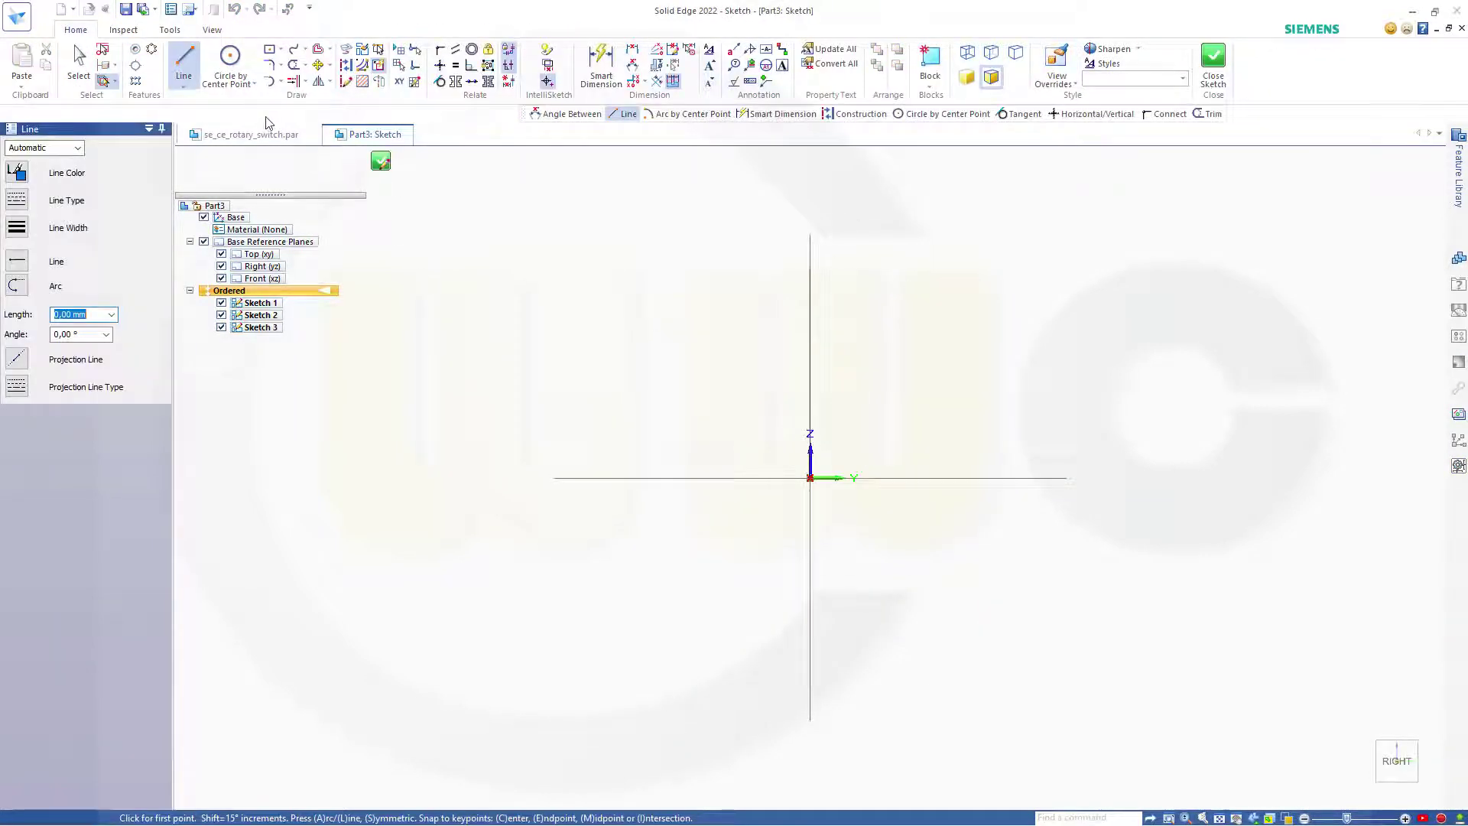
Draw a center-point quarter arc centred on the origin, from the horizontal to the vertical axis.
left_click(281, 81)
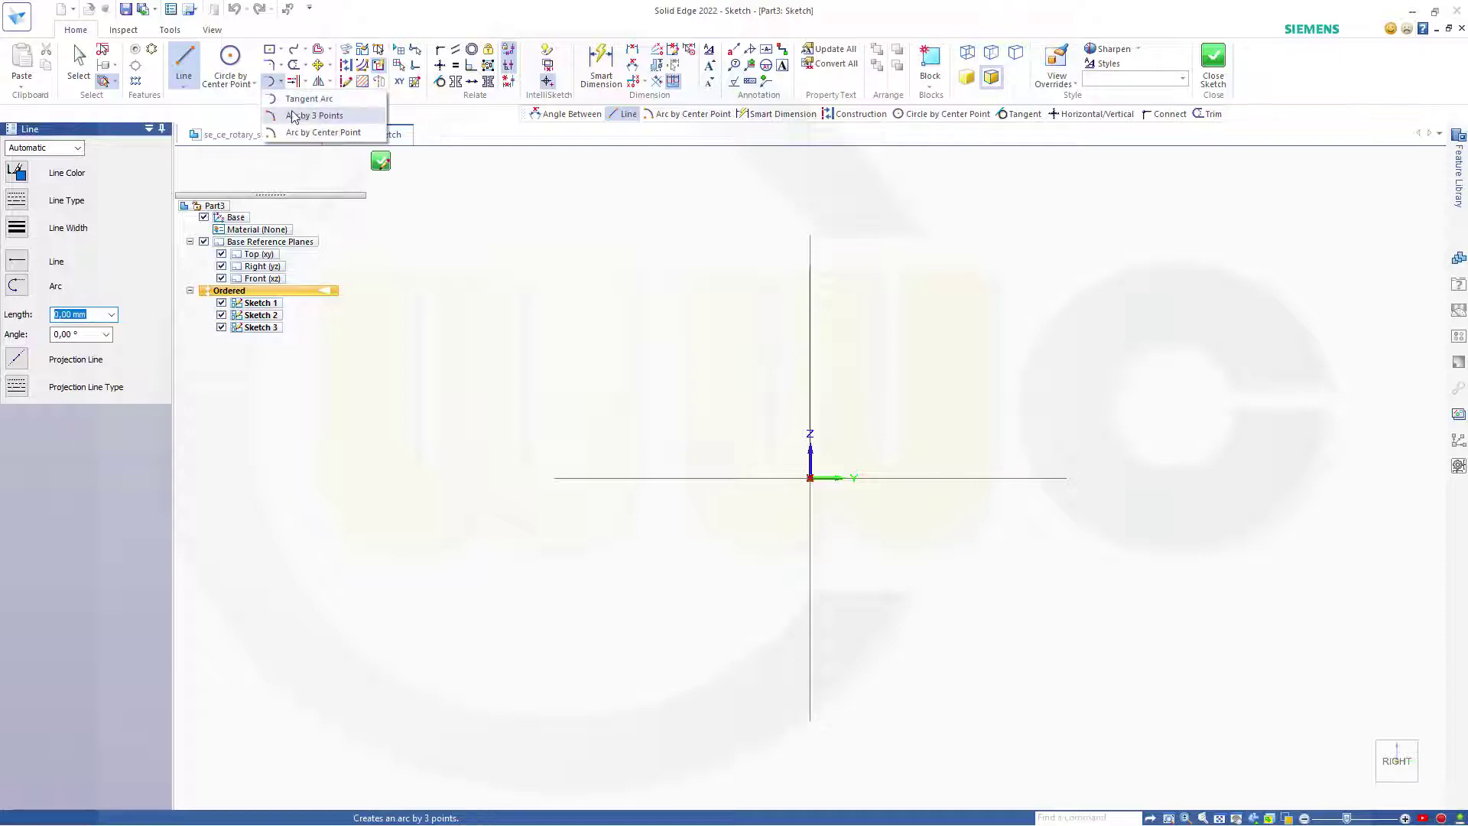
left_click(302, 133)
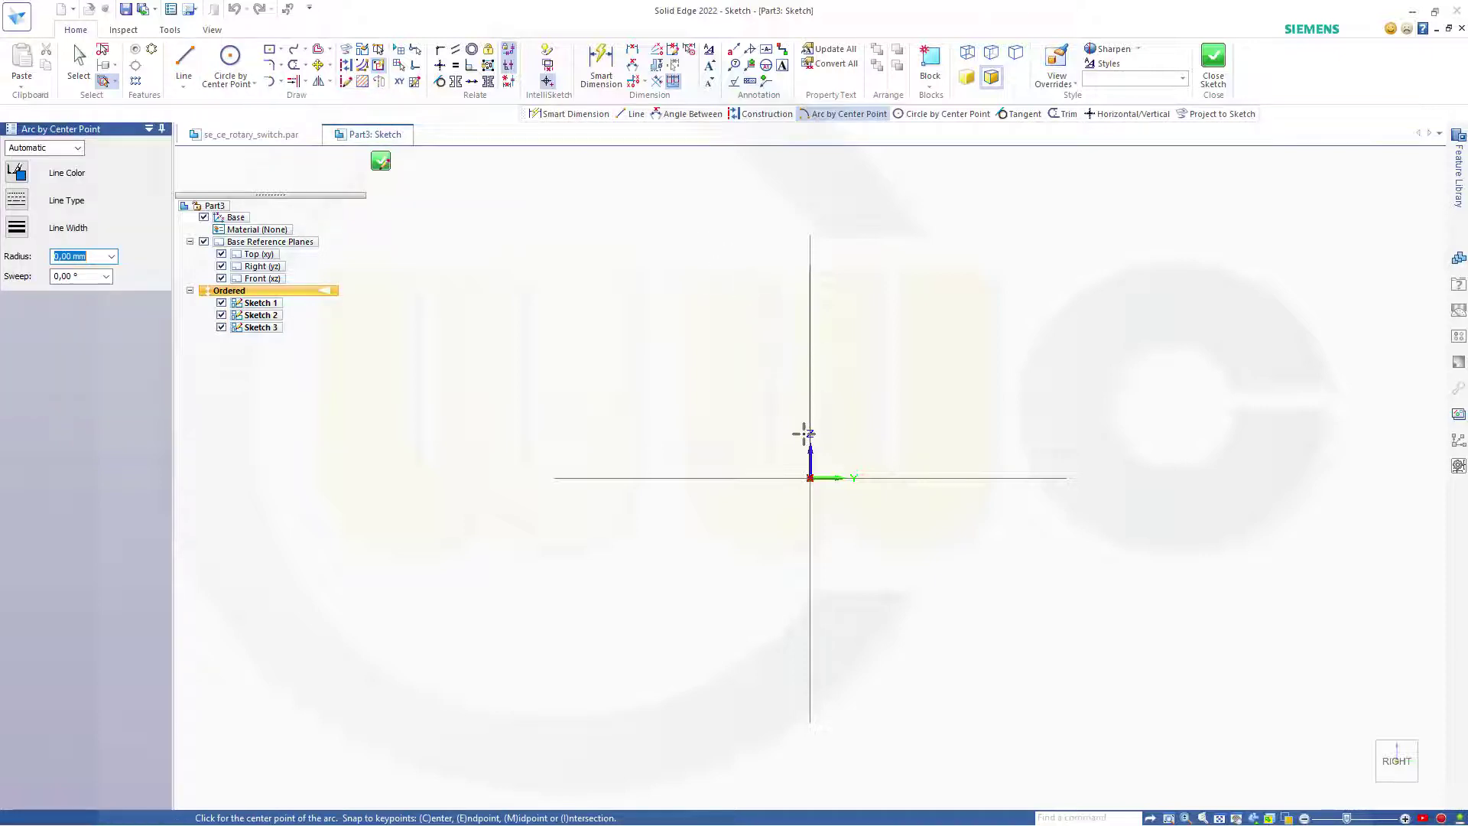
left_click(810, 478)
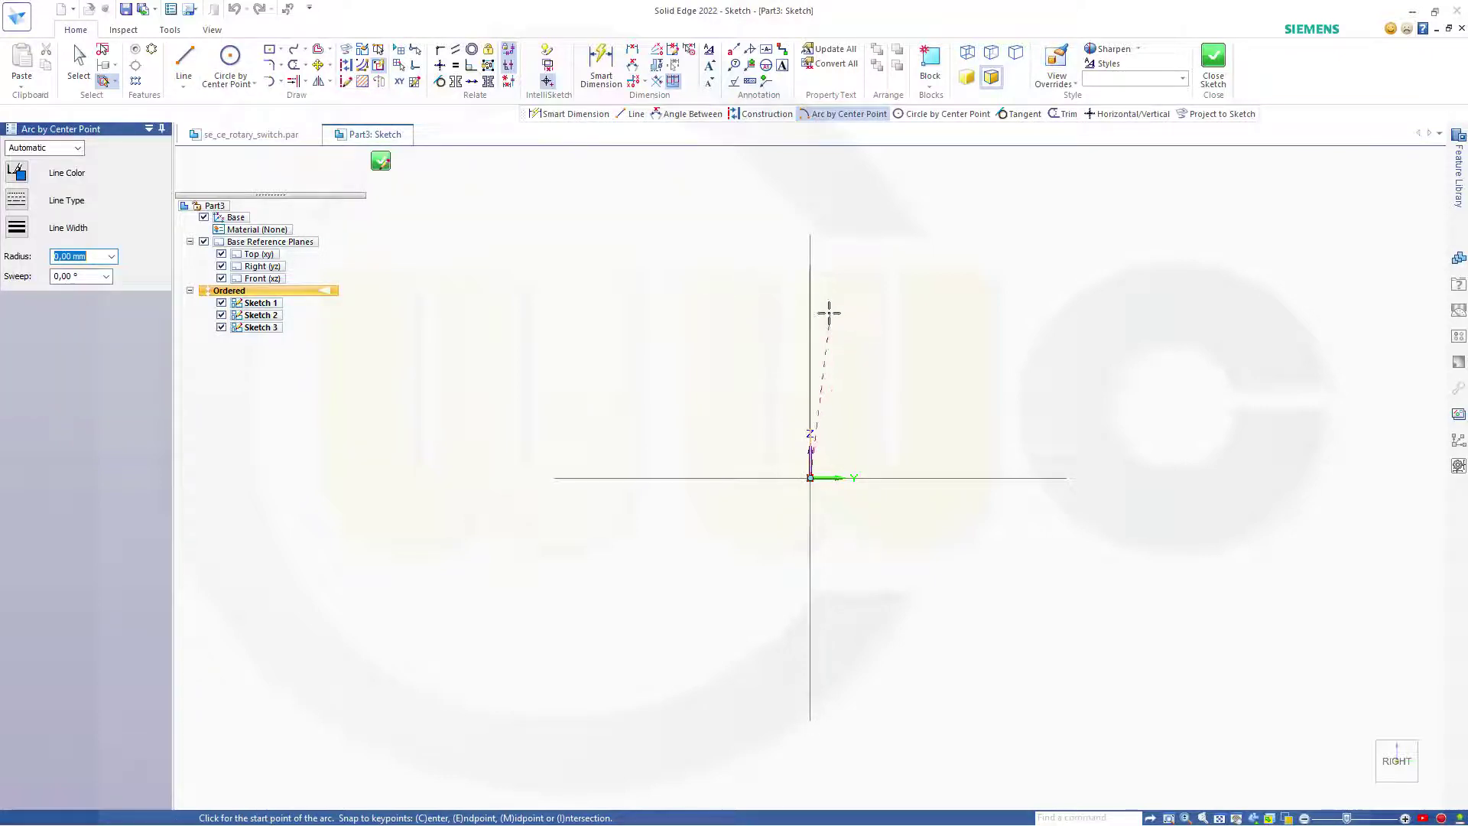
left_click(811, 276)
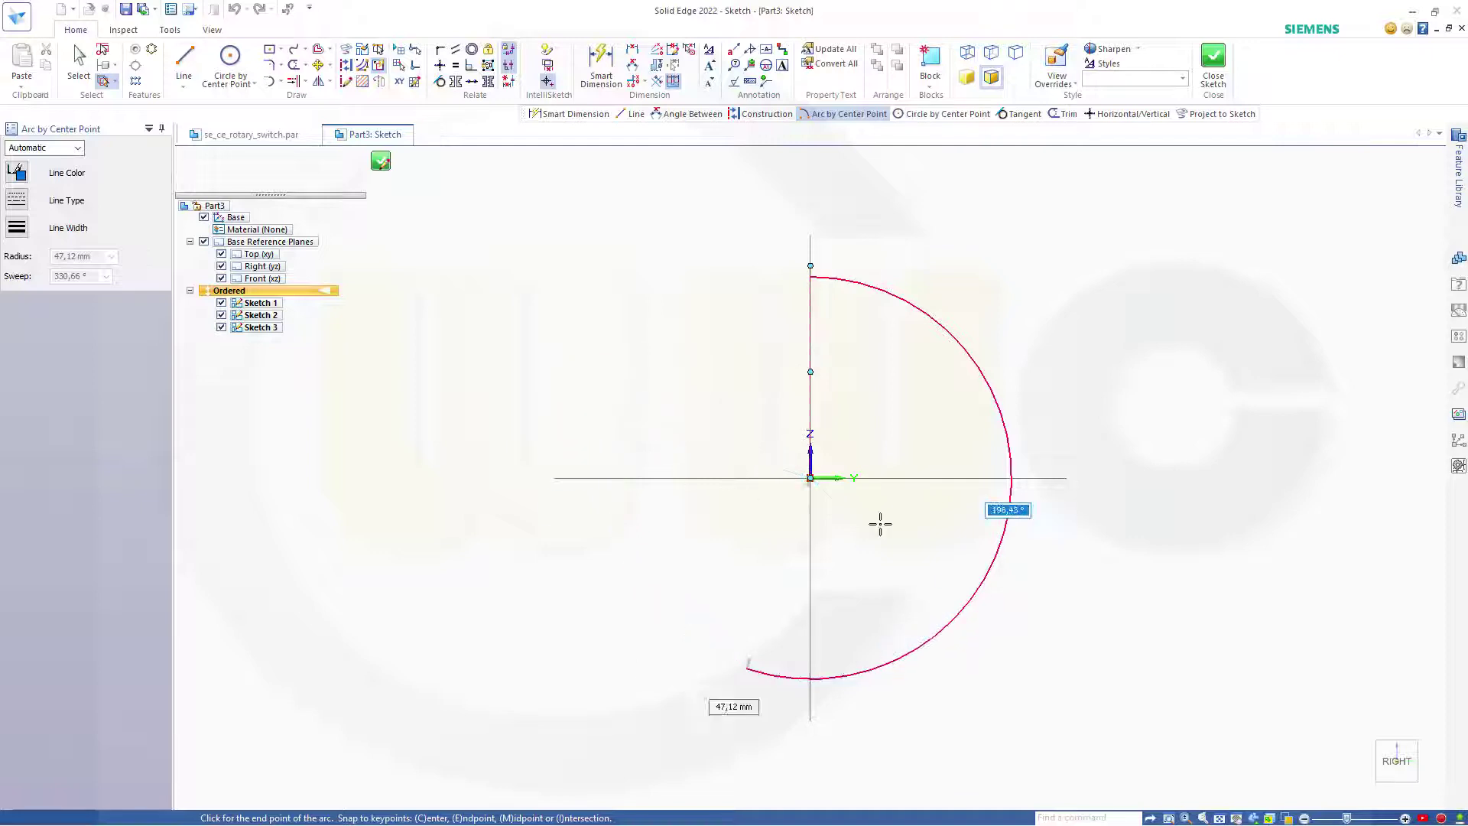
key("Caps_Lock")
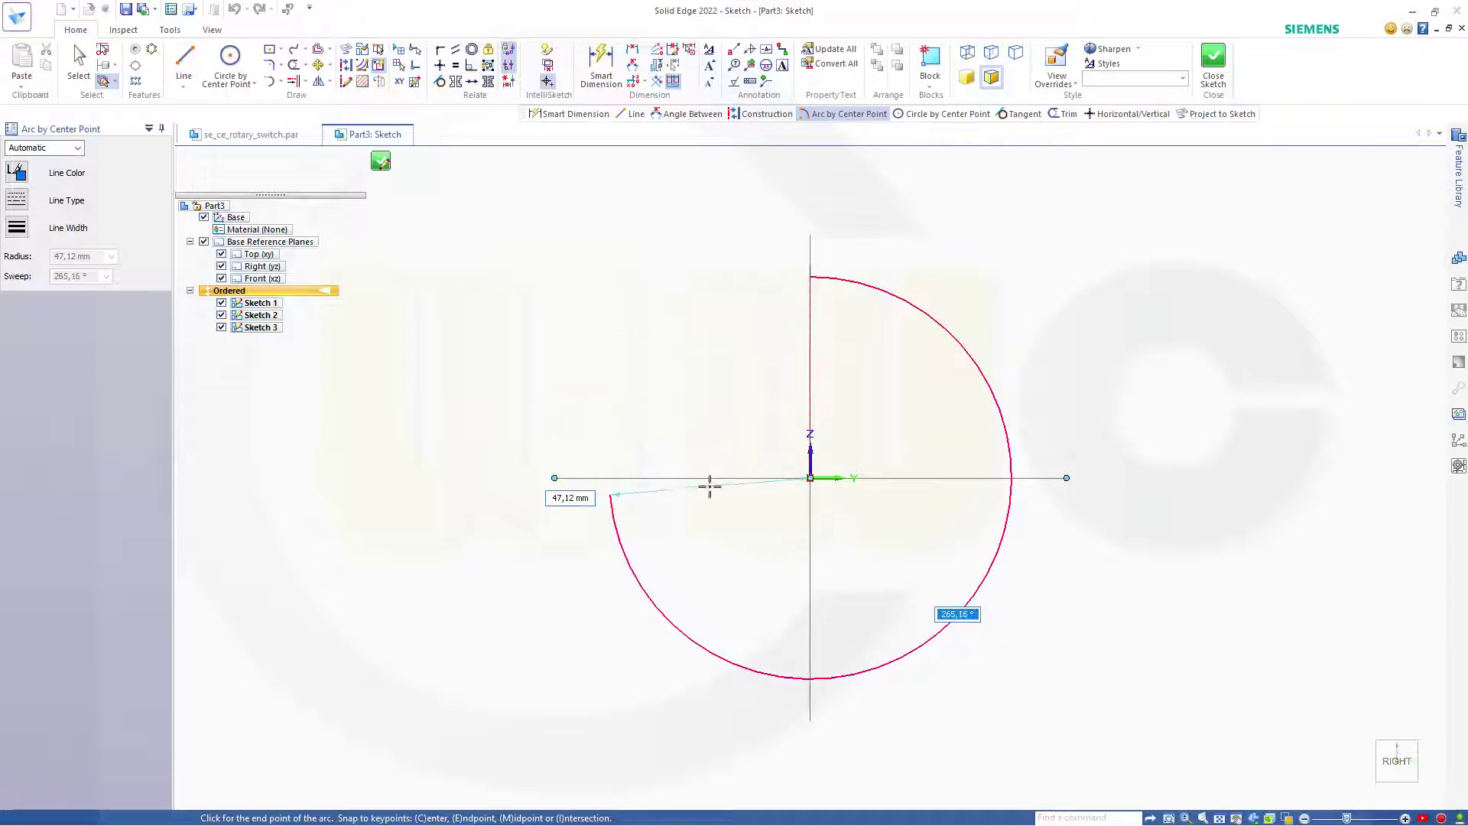
key("Escape")
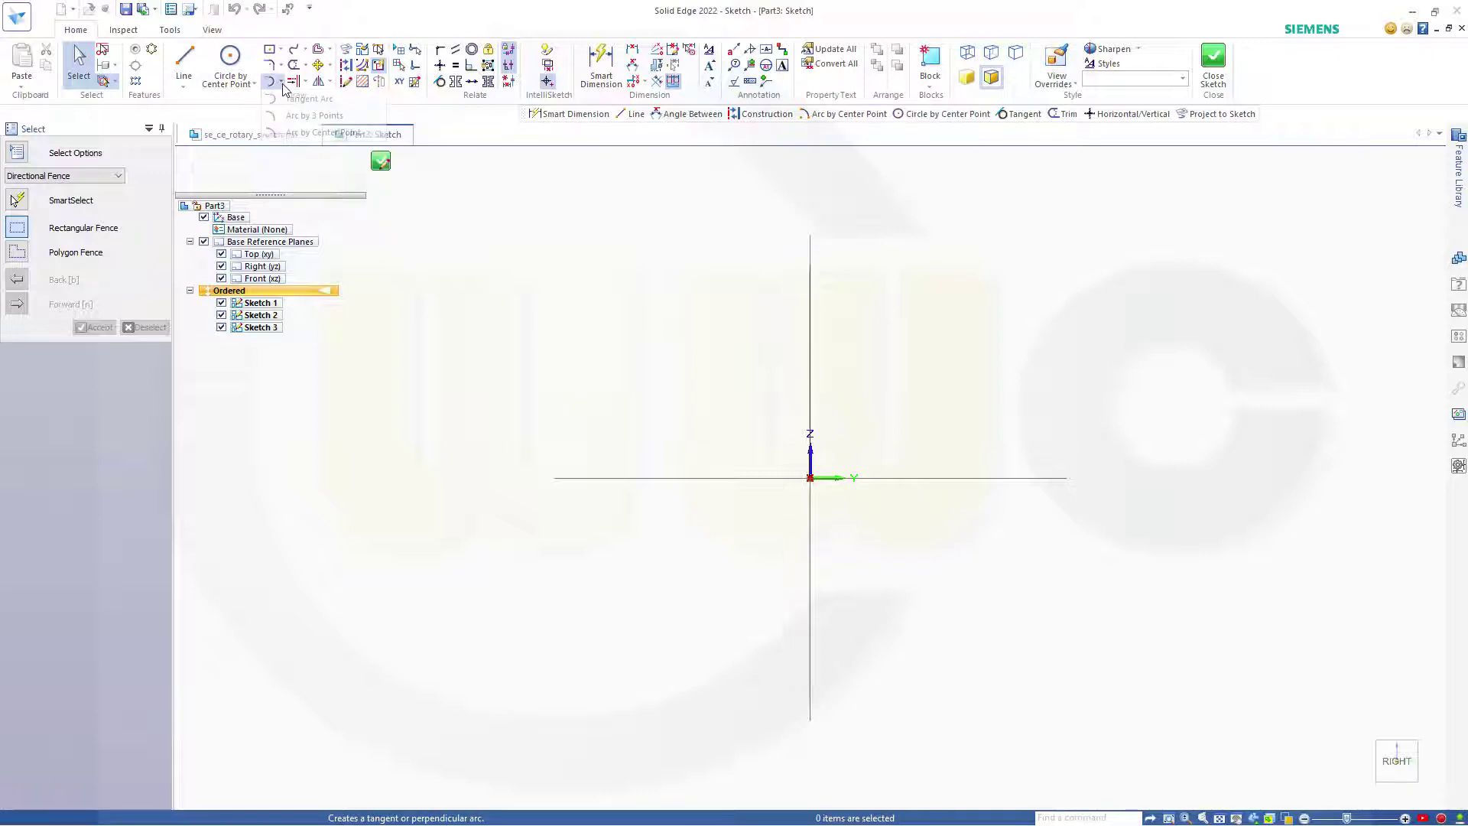
left_click(281, 81)
left_click(304, 133)
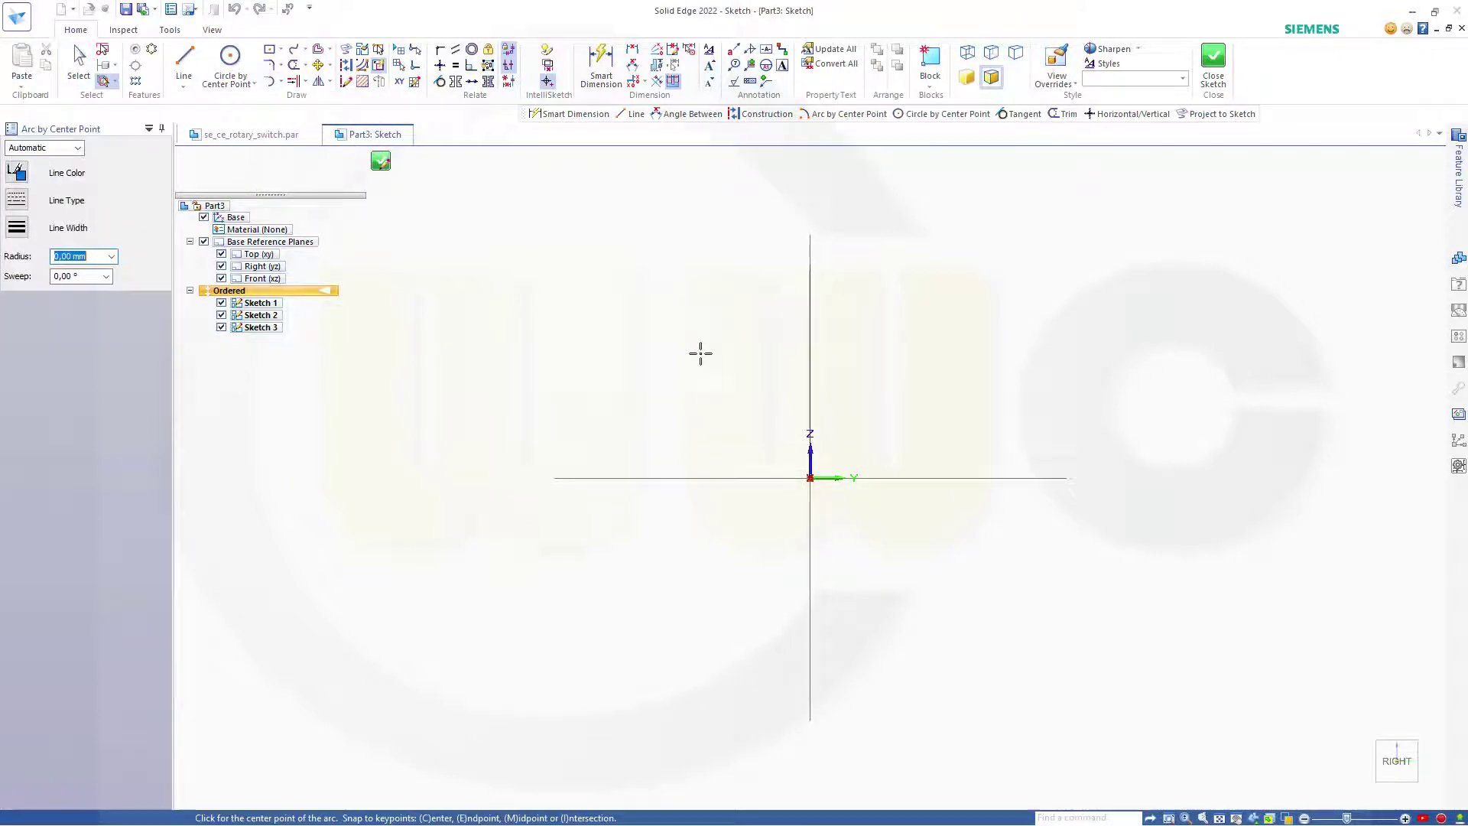
left_click(810, 478)
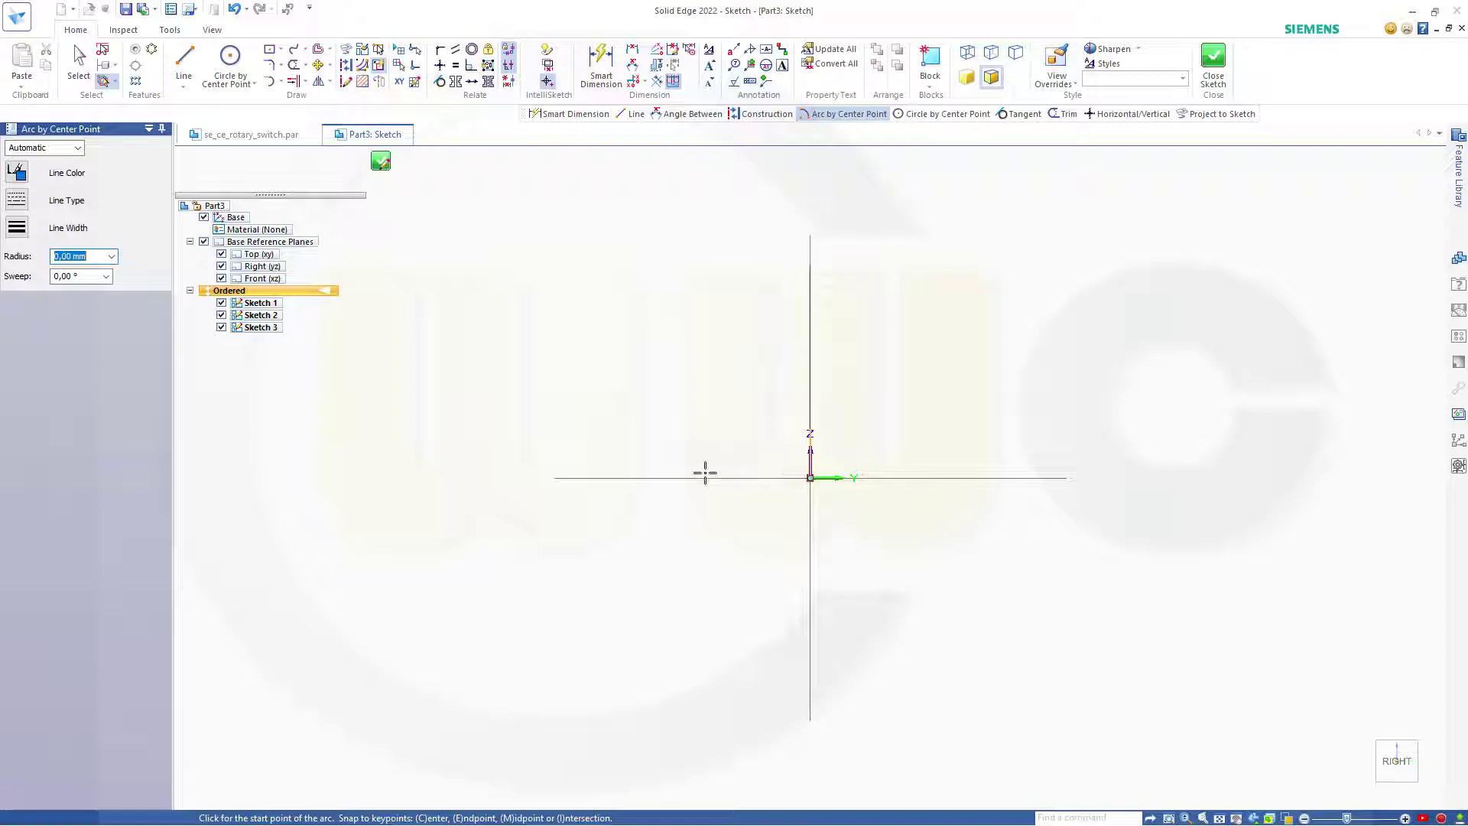
left_click(631, 478)
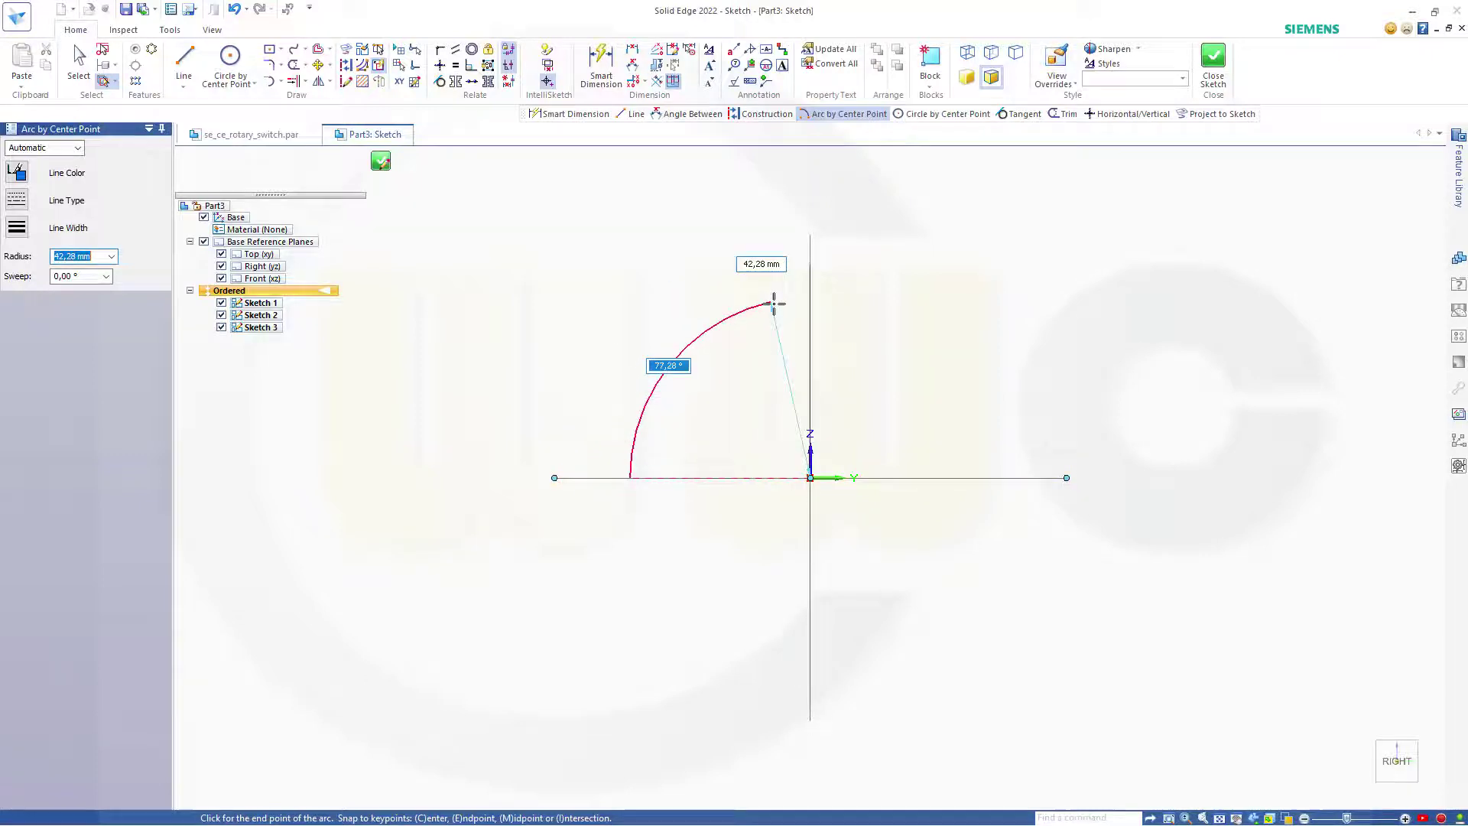
left_click(810, 297)
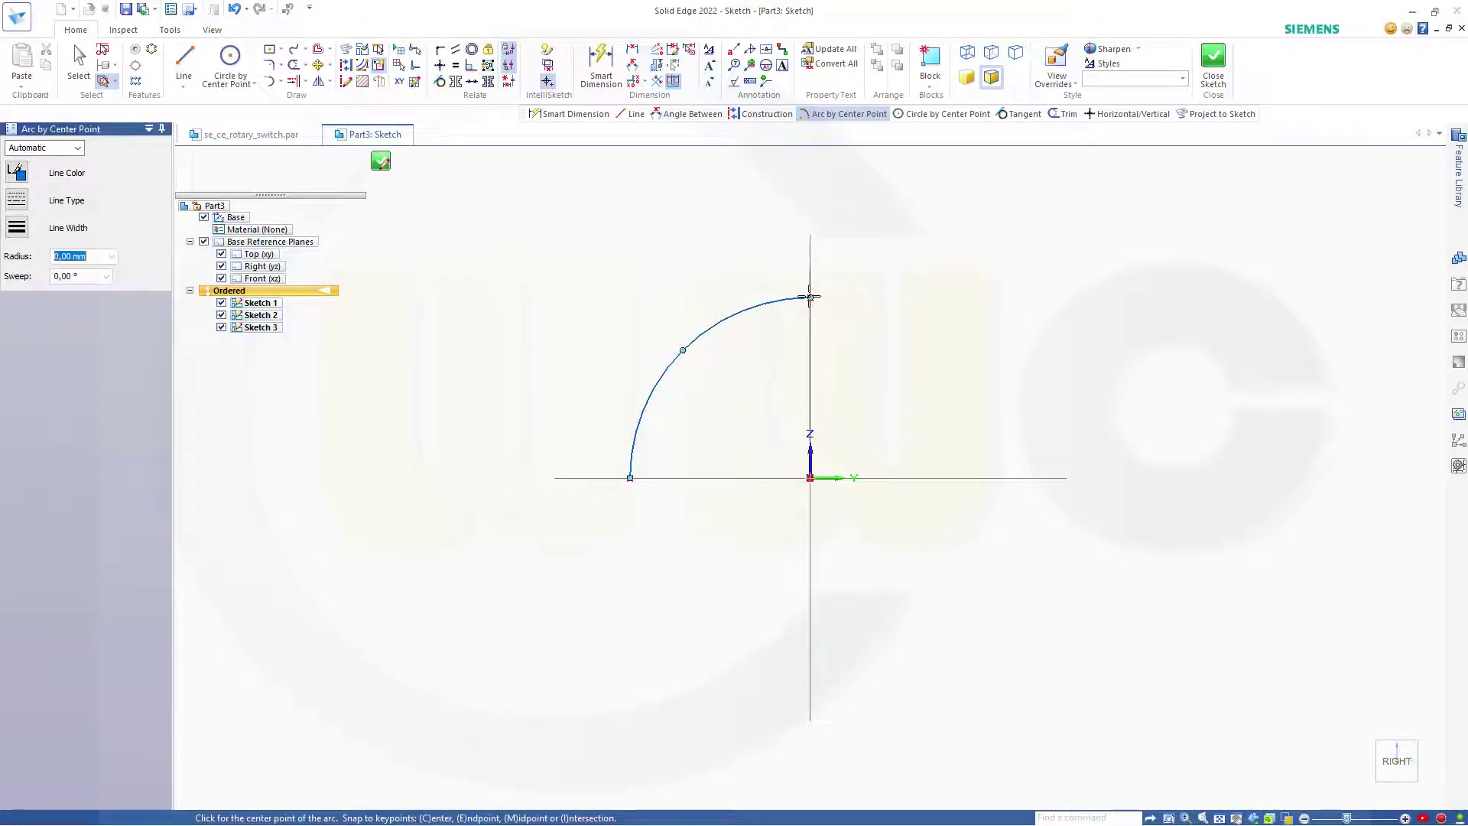
key("Escape")
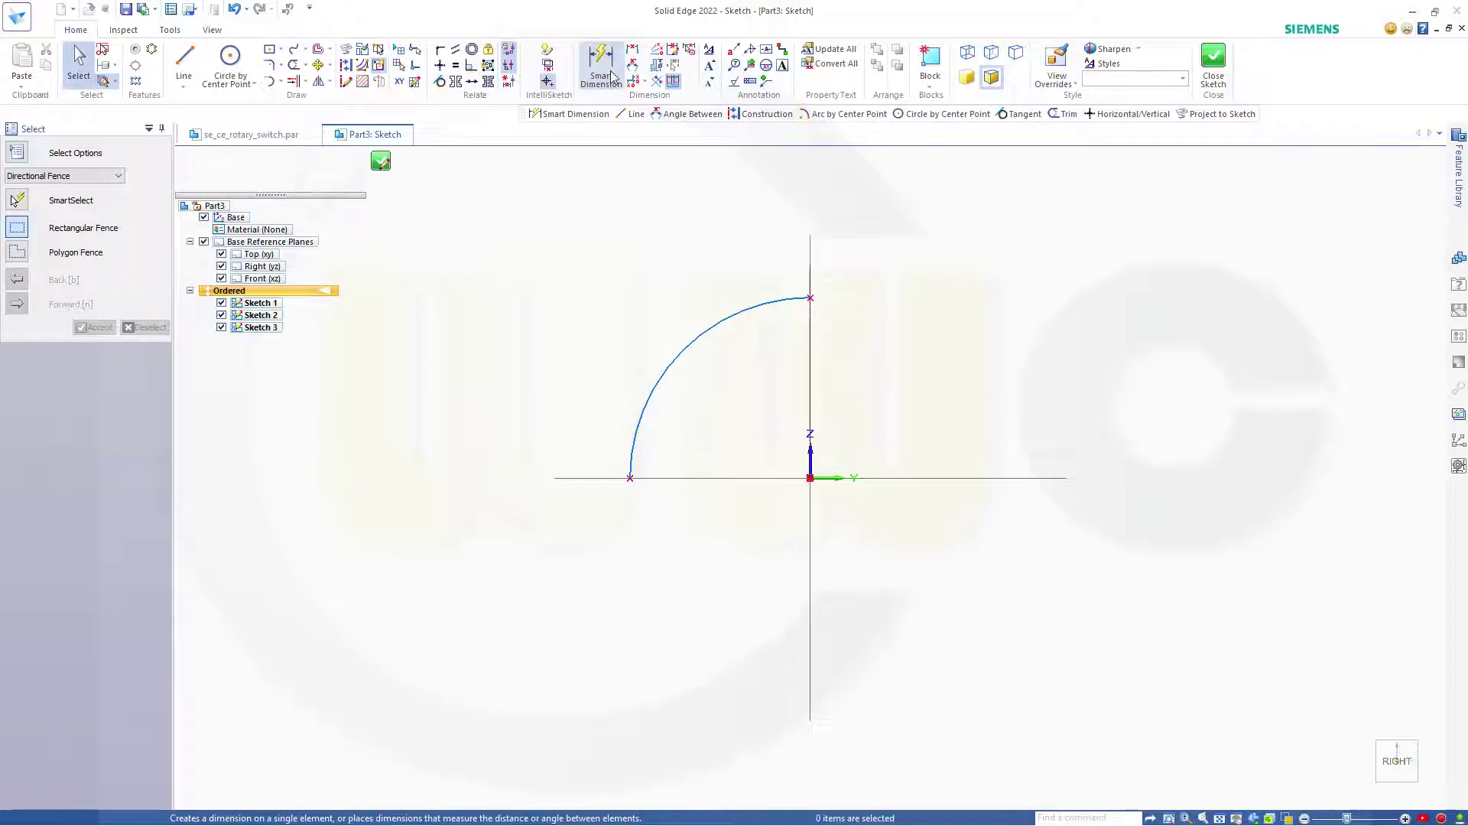
Dimension the arc radius to 64 mm.
left_click(601, 65)
left_click(725, 320)
left_click(673, 254)
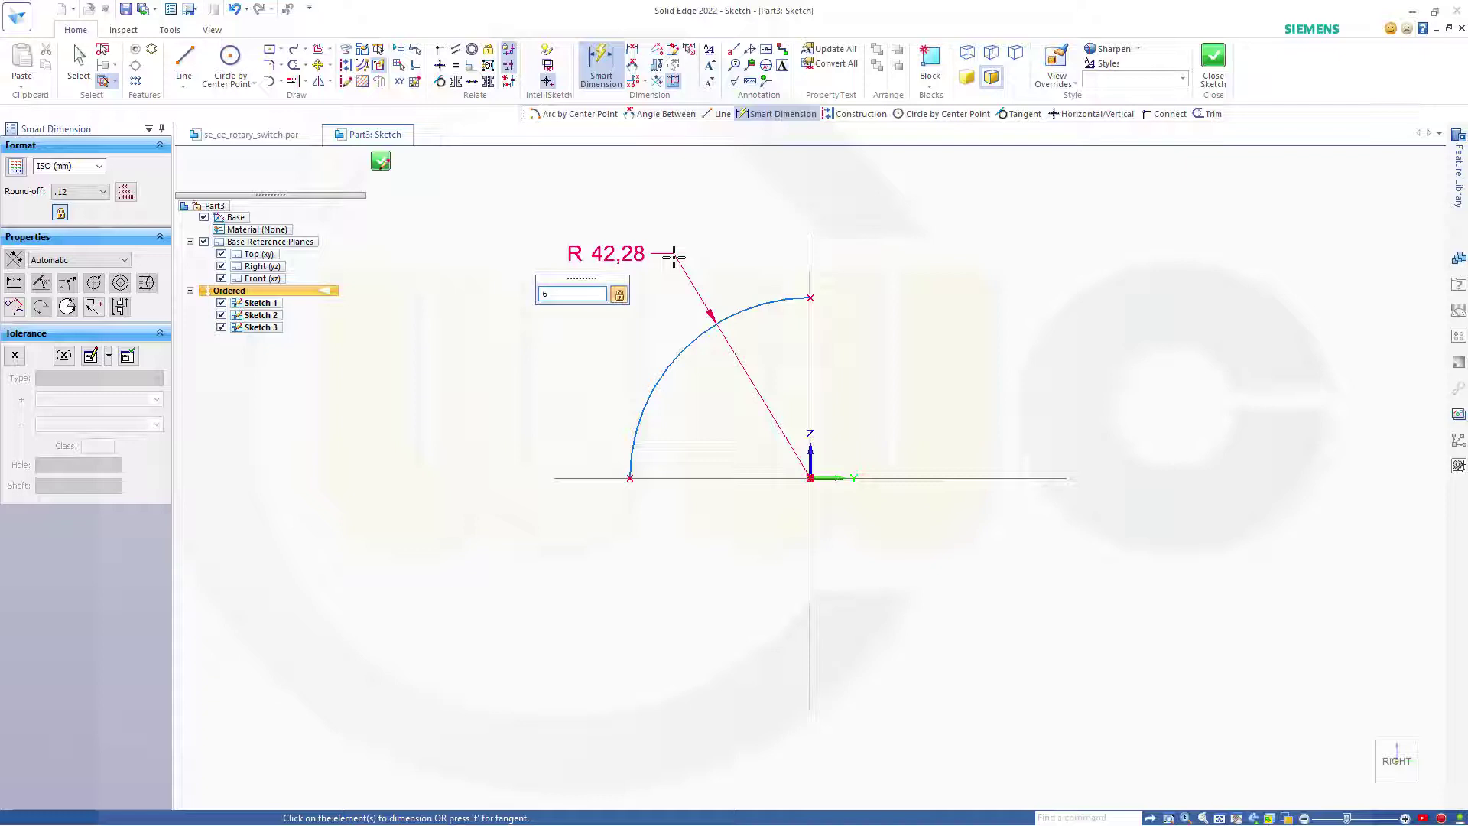
key("Return")
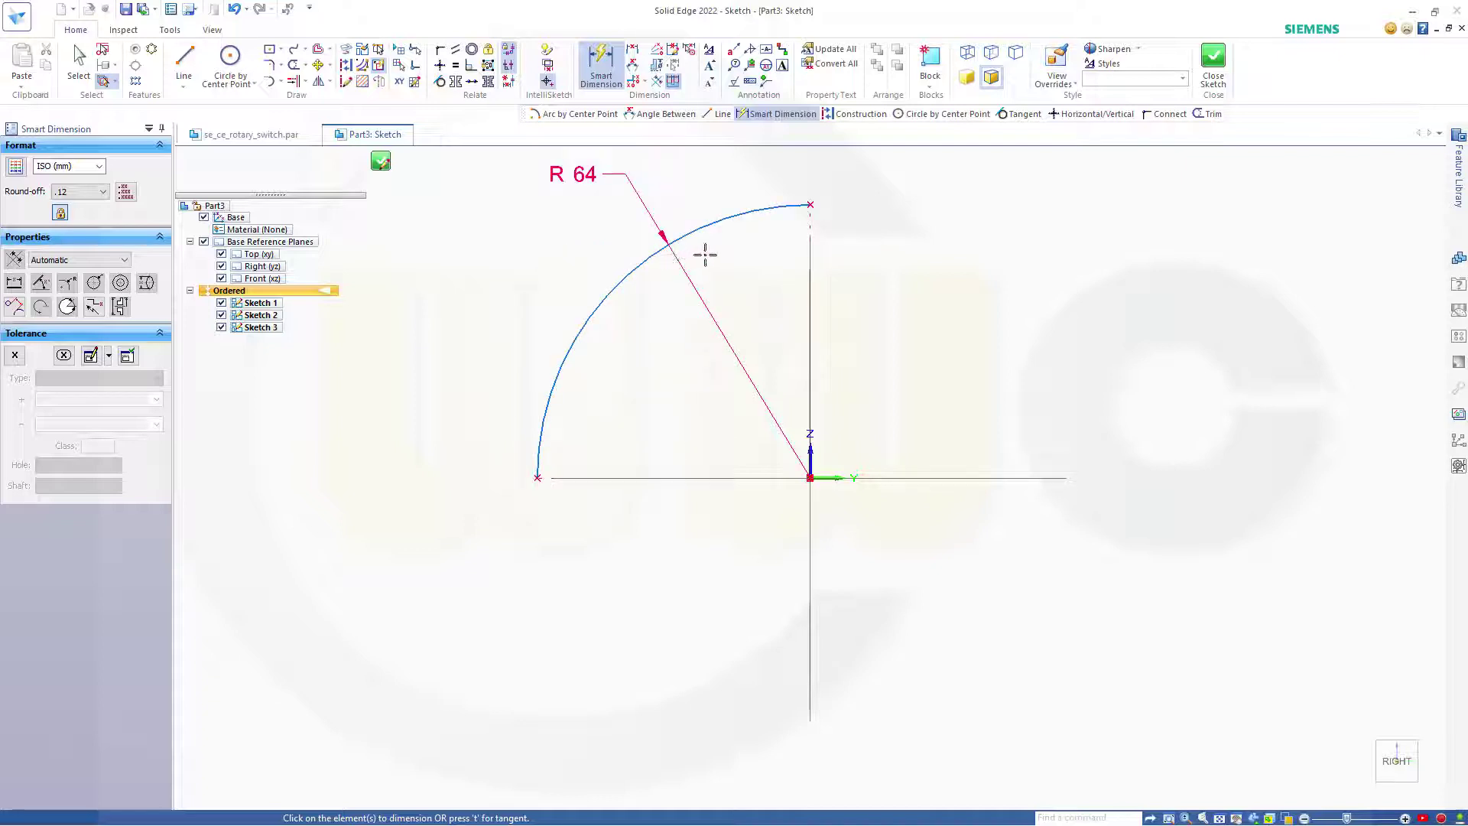
key("Escape")
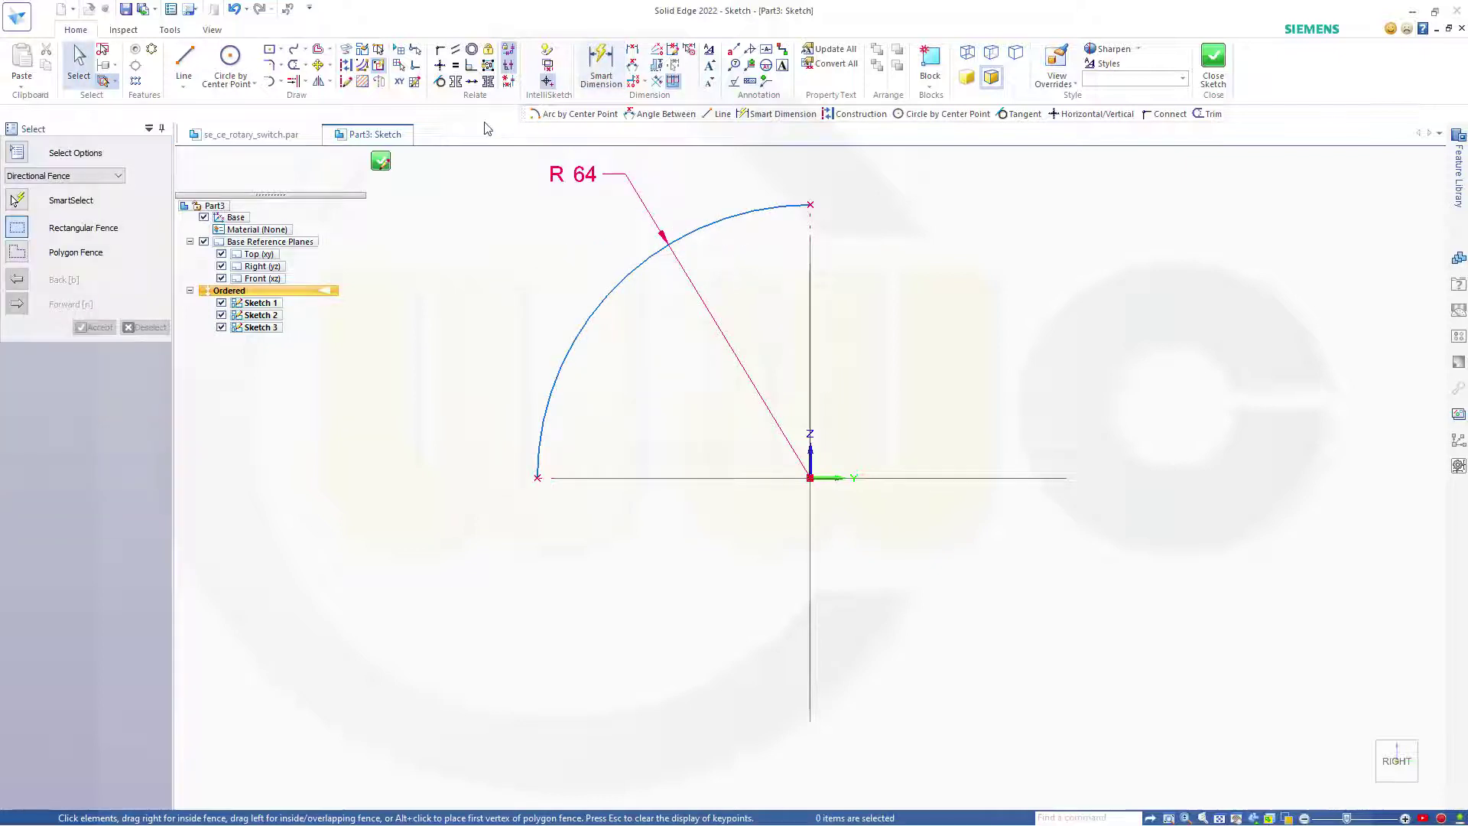
Align both arc ends with the origin using vertical and horizontal relations, then close Sketch 3.
left_click(440, 65)
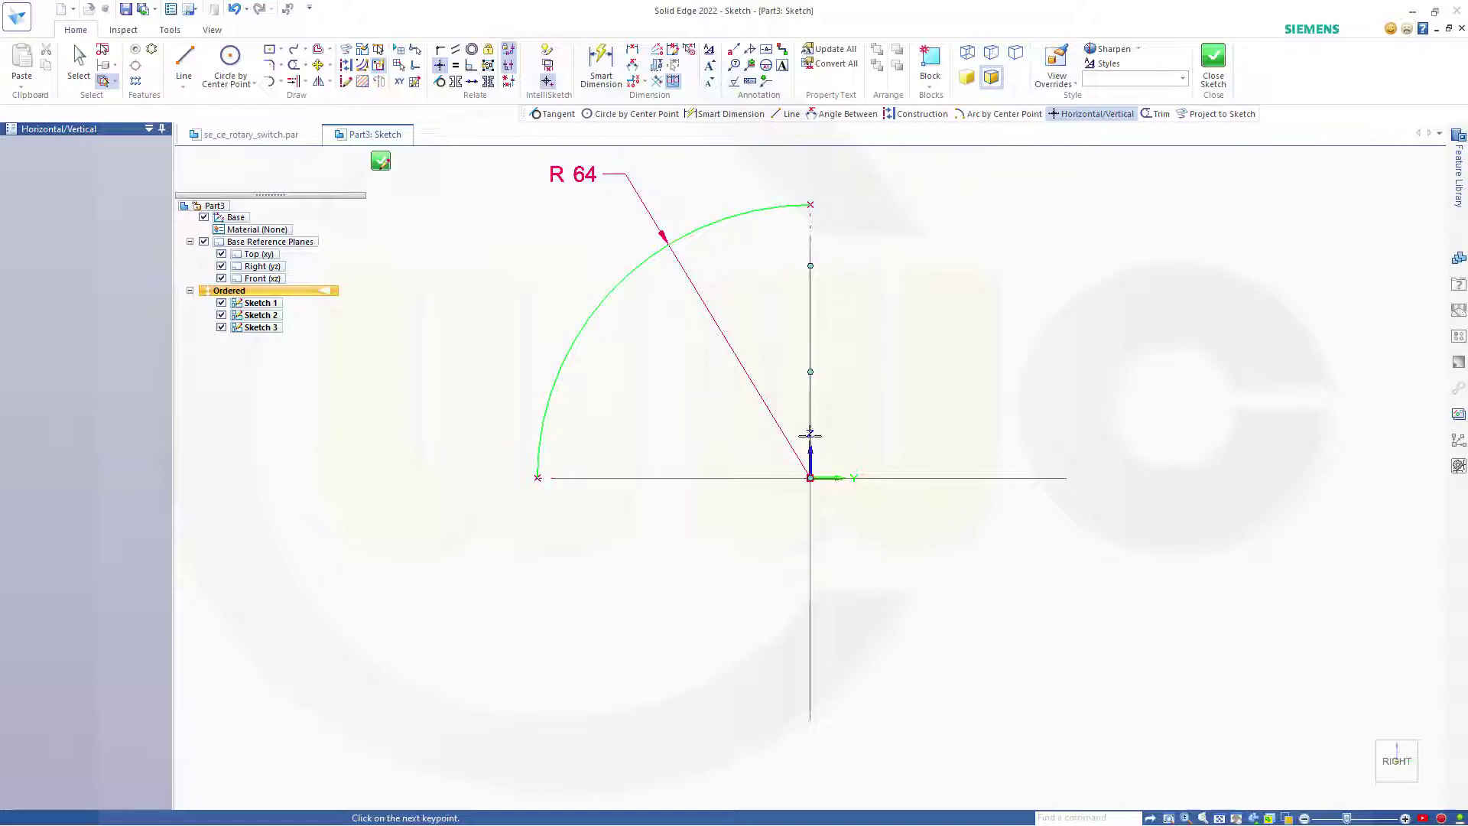
left_click(811, 478)
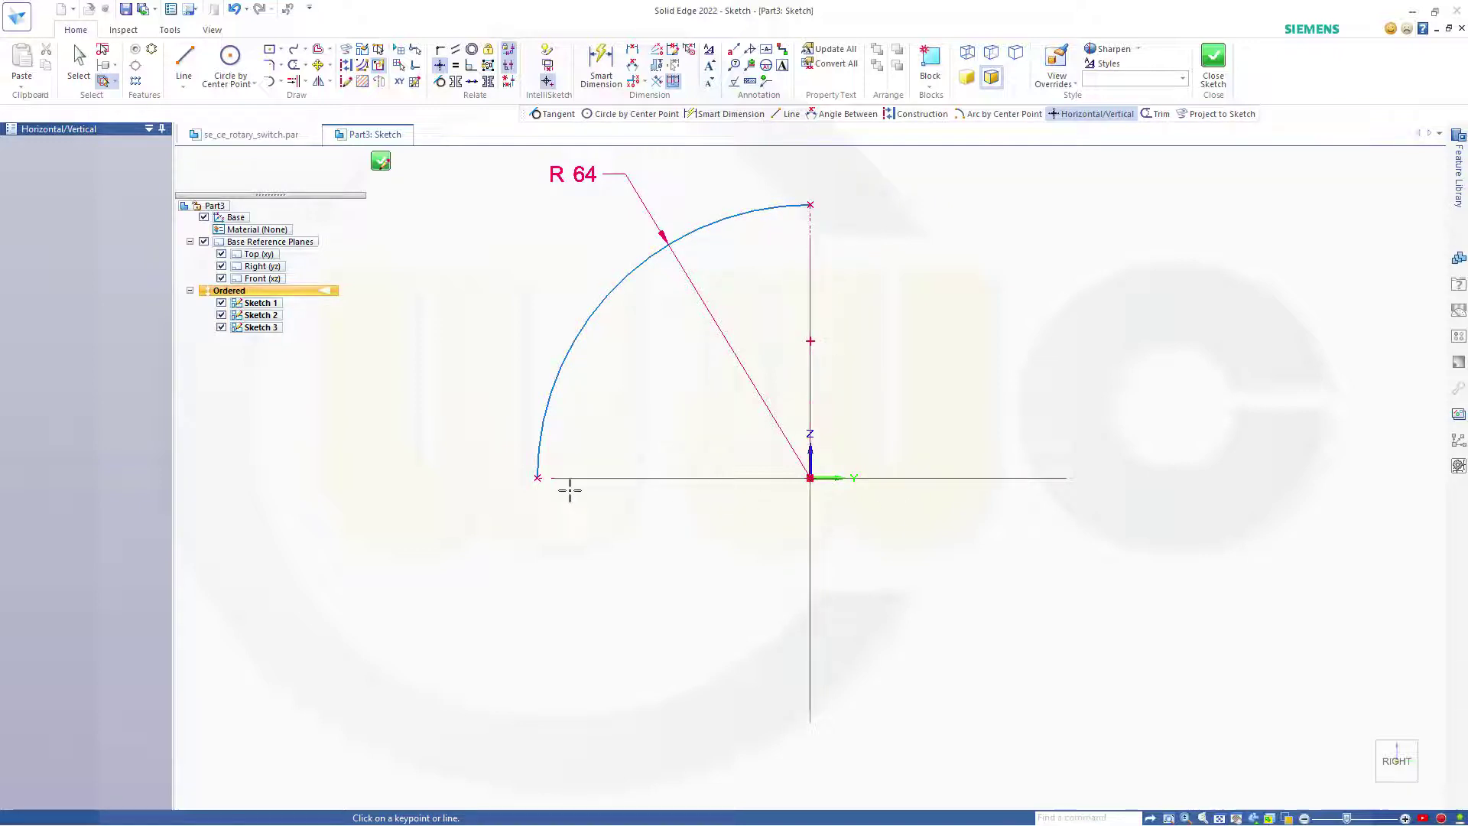
left_click(537, 478)
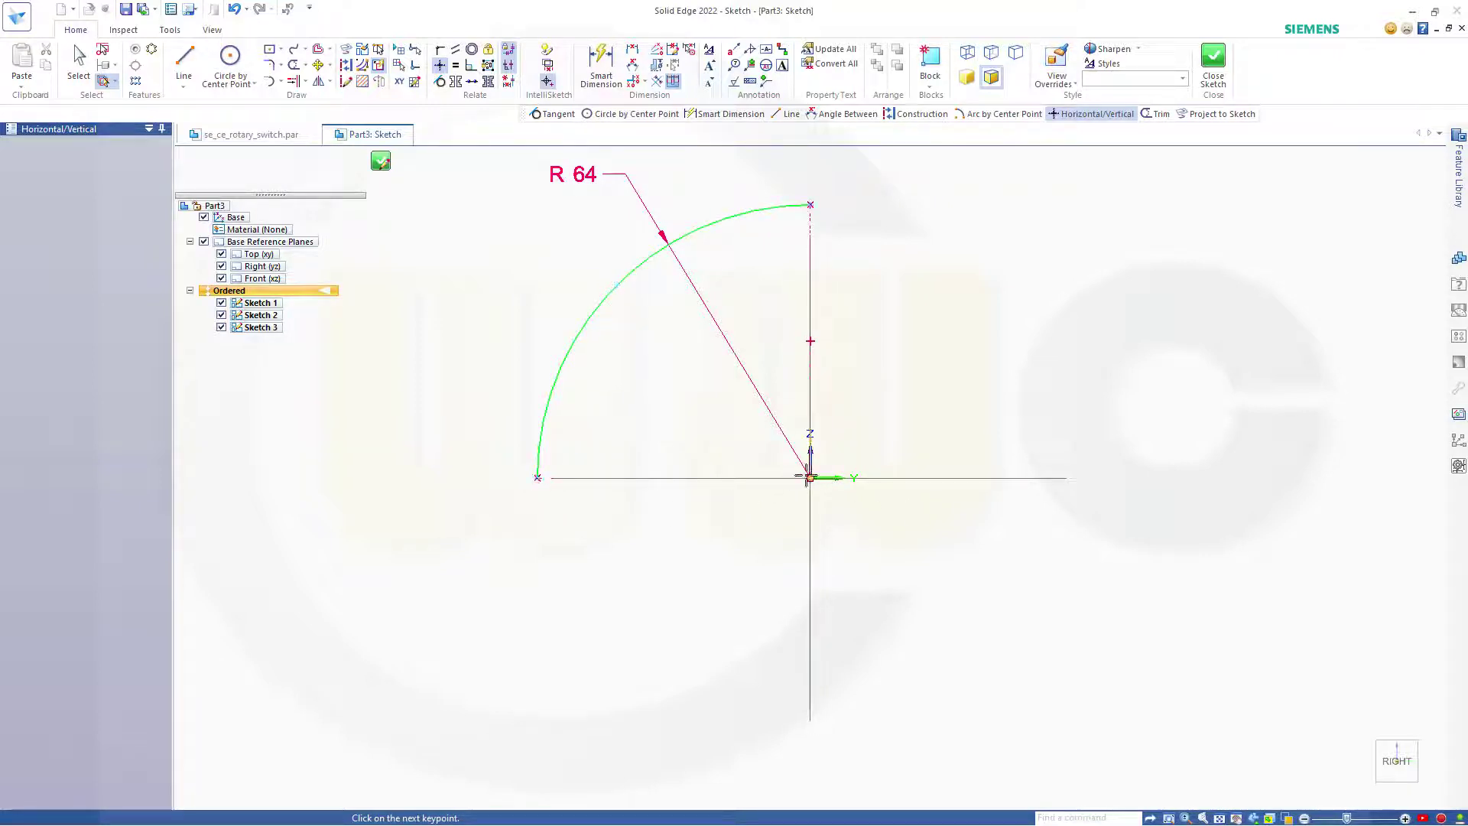
left_click(812, 478)
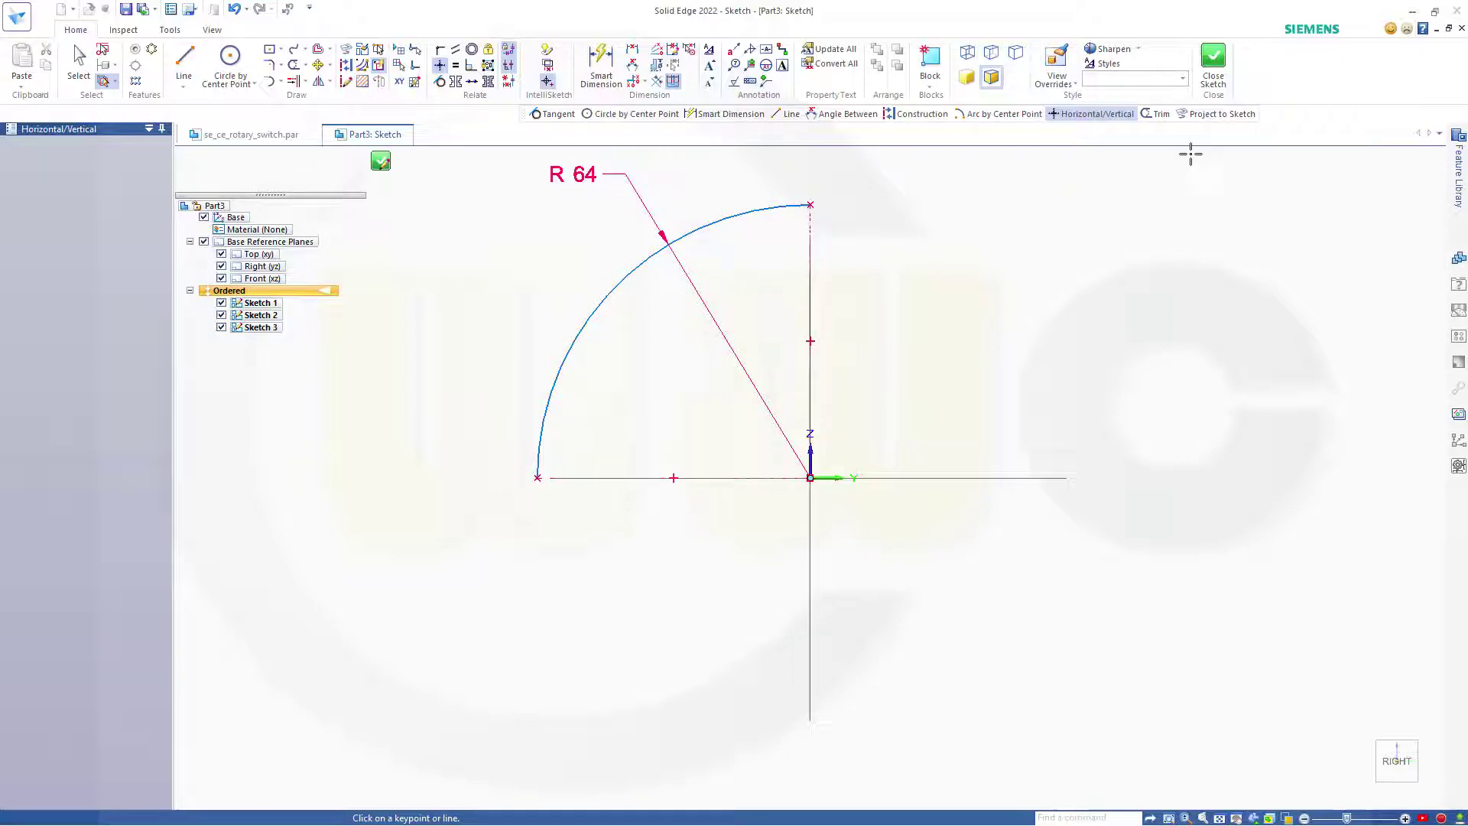
left_click(1214, 61)
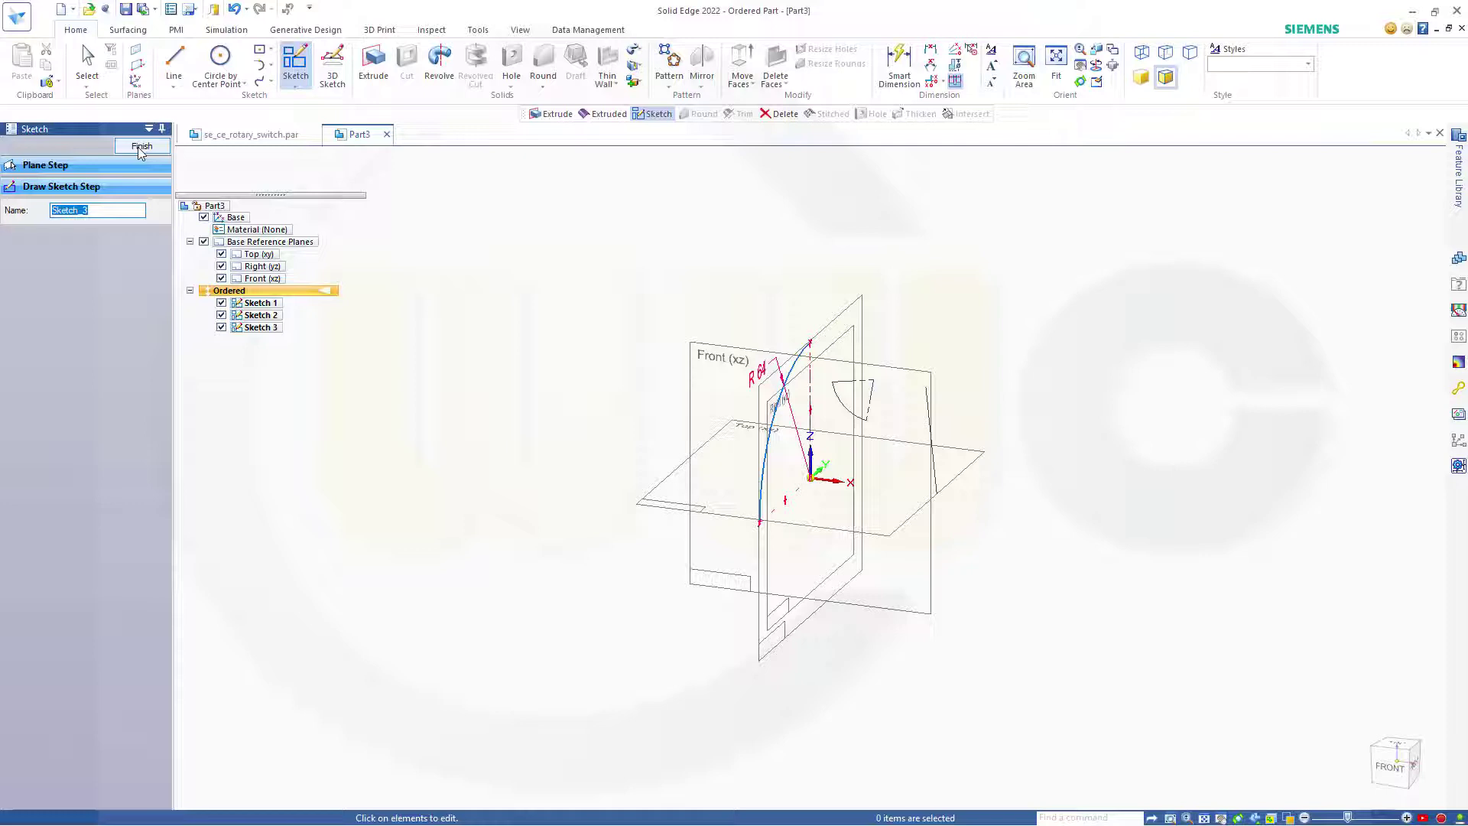
Extrude the arc sketch into a 60 mm surface, Extrude 1.
left_click(141, 147)
left_click(142, 147)
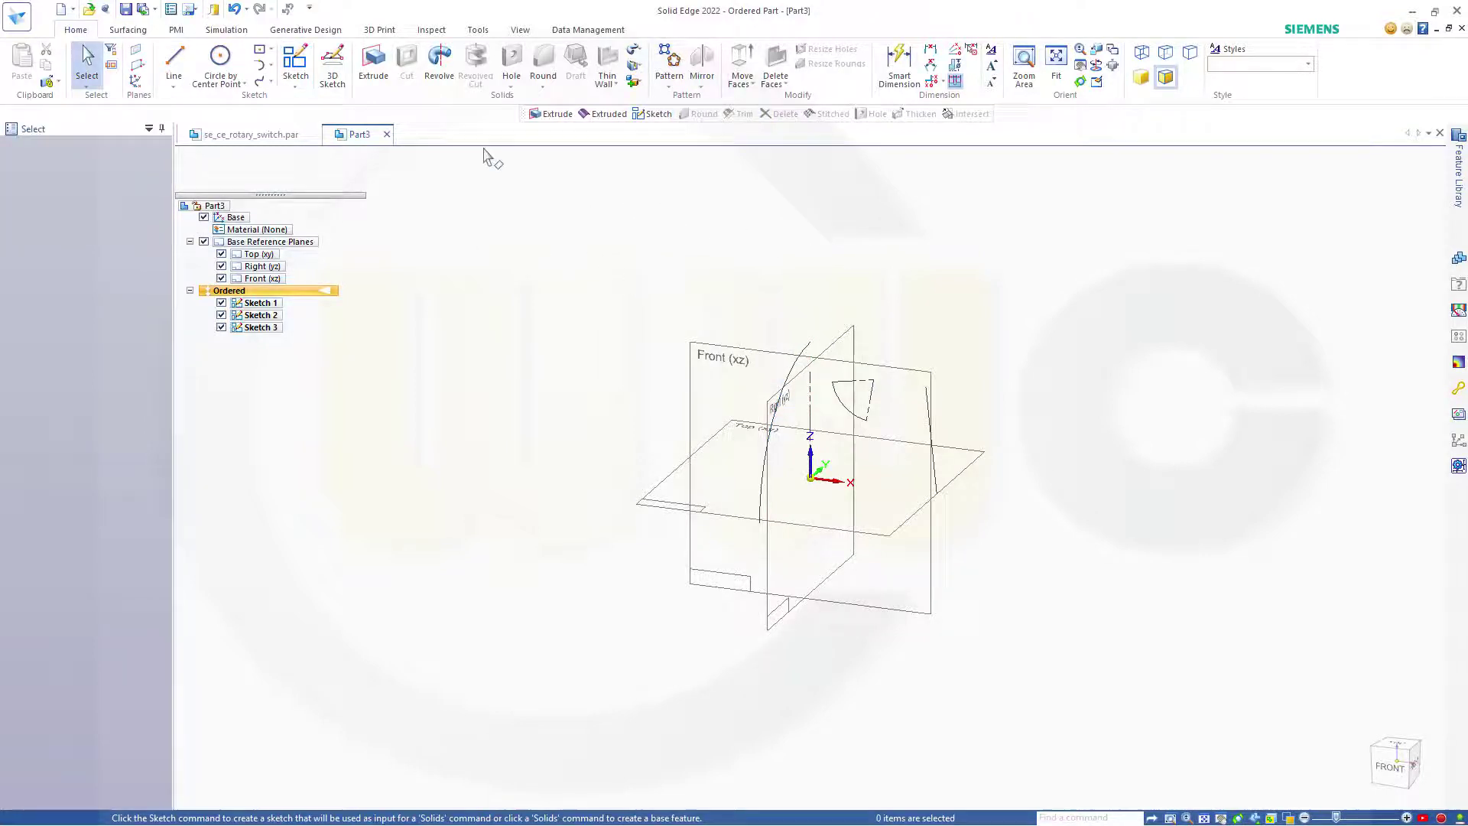
left_click(129, 30)
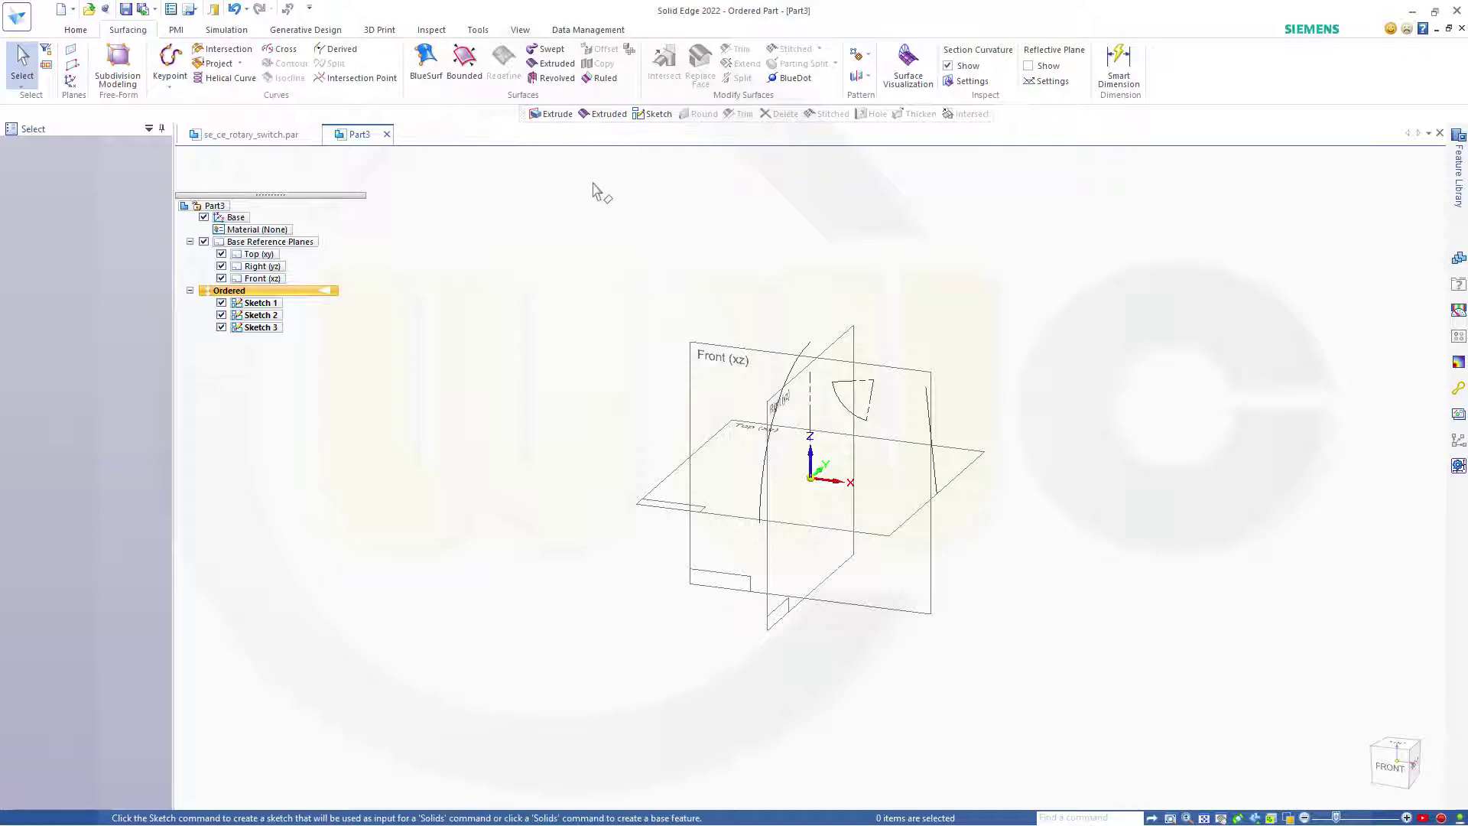
left_click(552, 63)
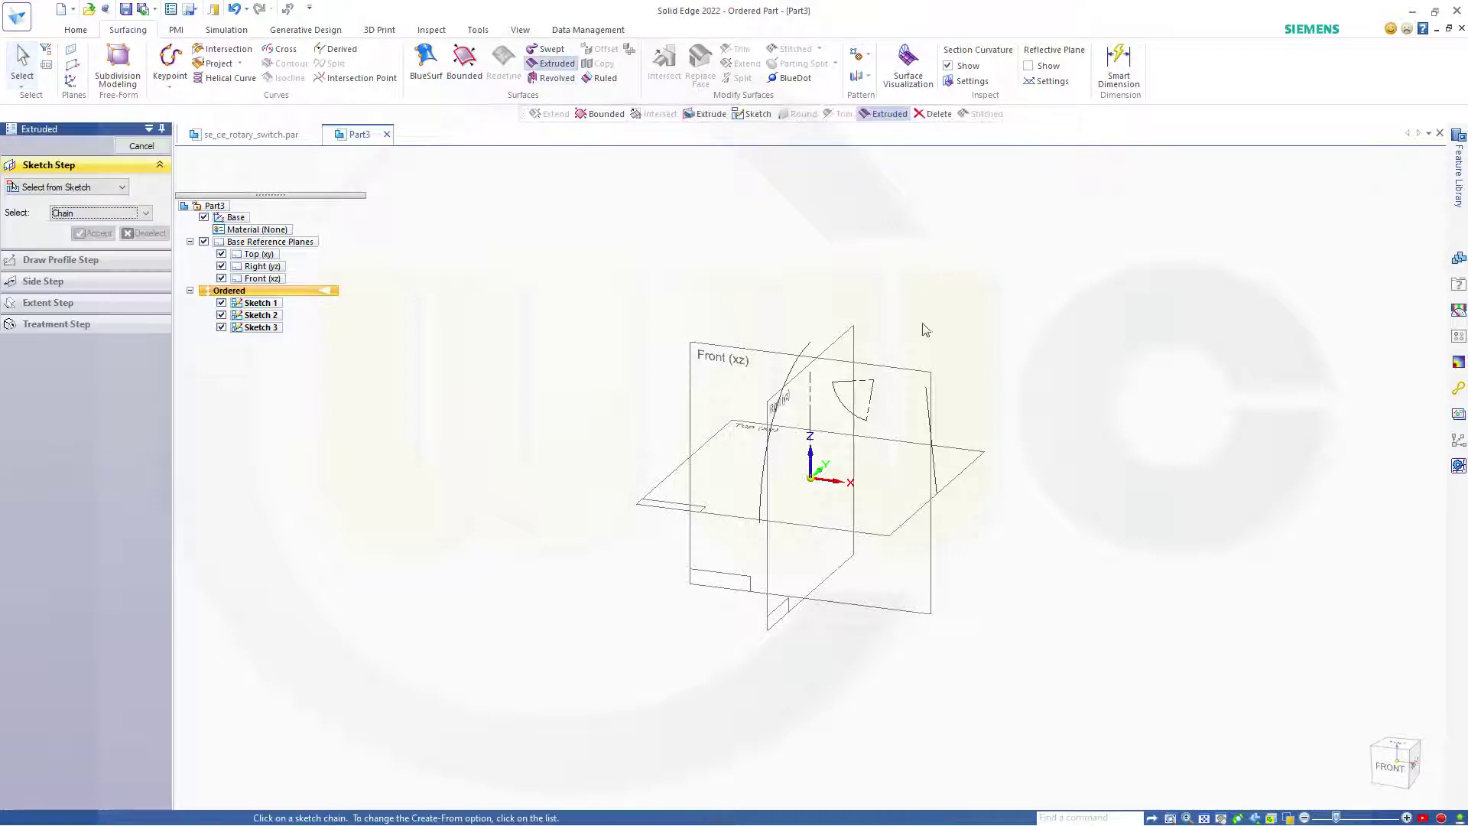
left_click(846, 413)
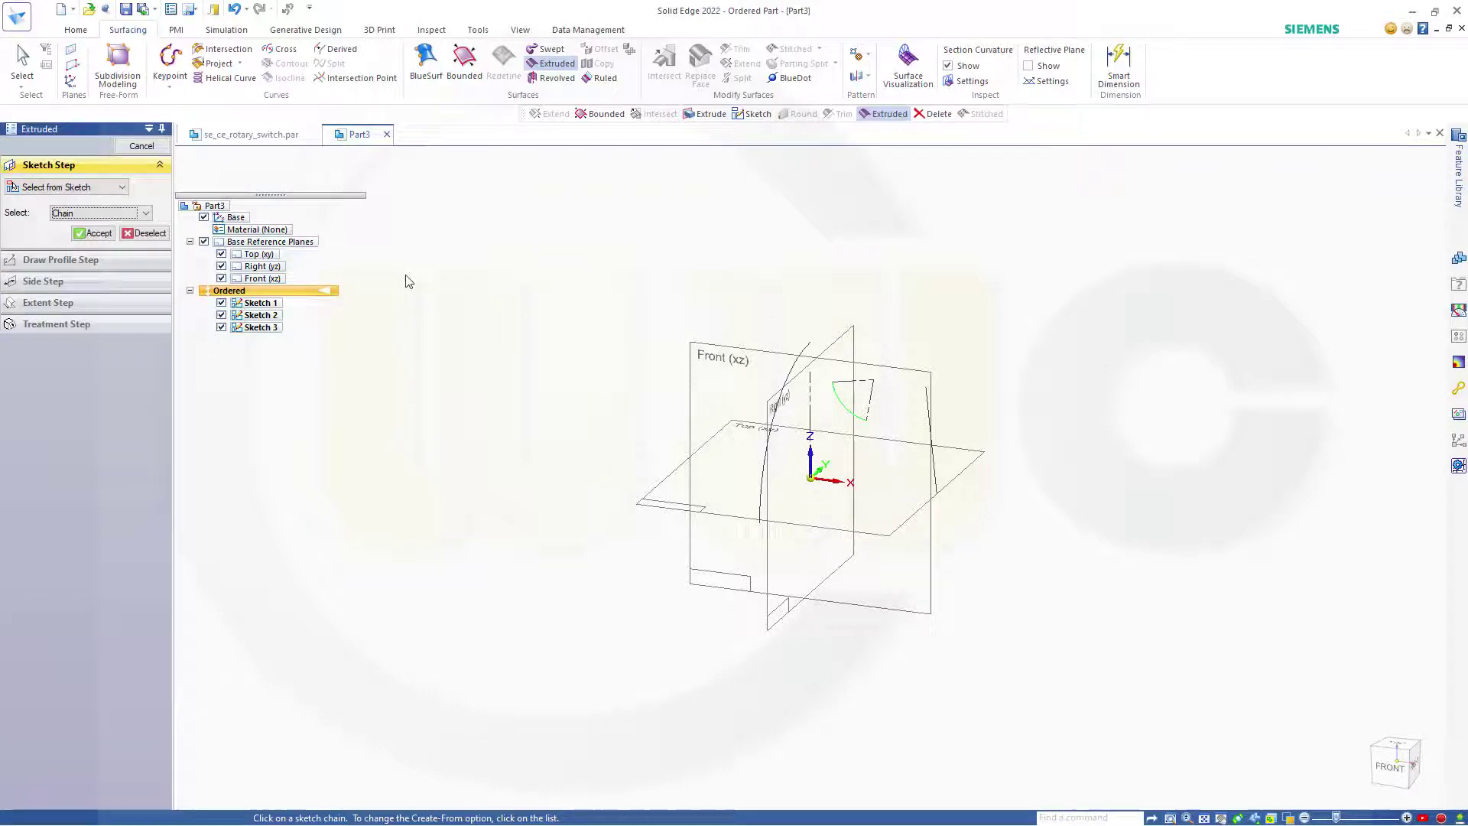
left_click(95, 232)
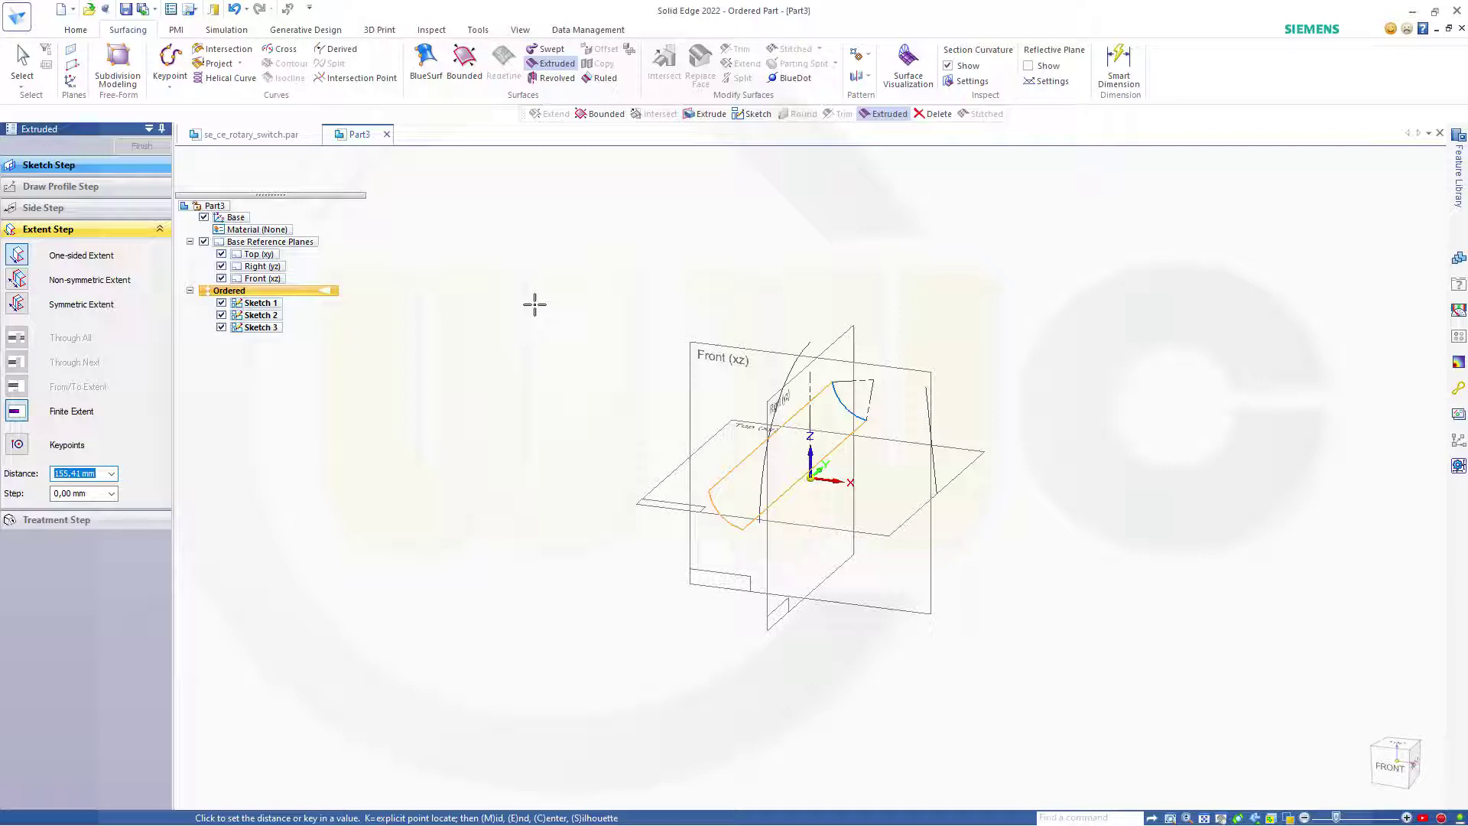
type("60")
key("Return")
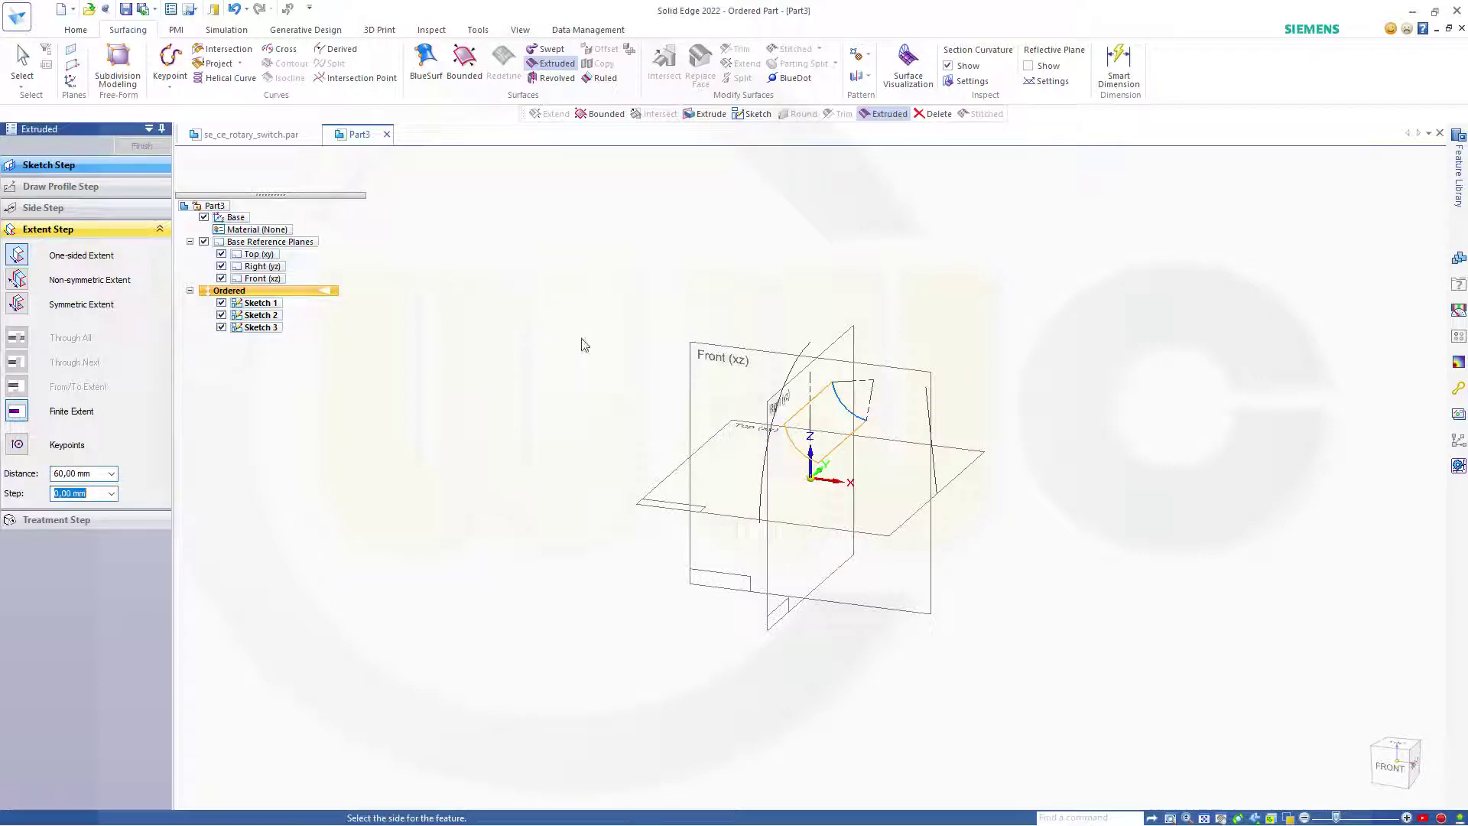
left_click(545, 389)
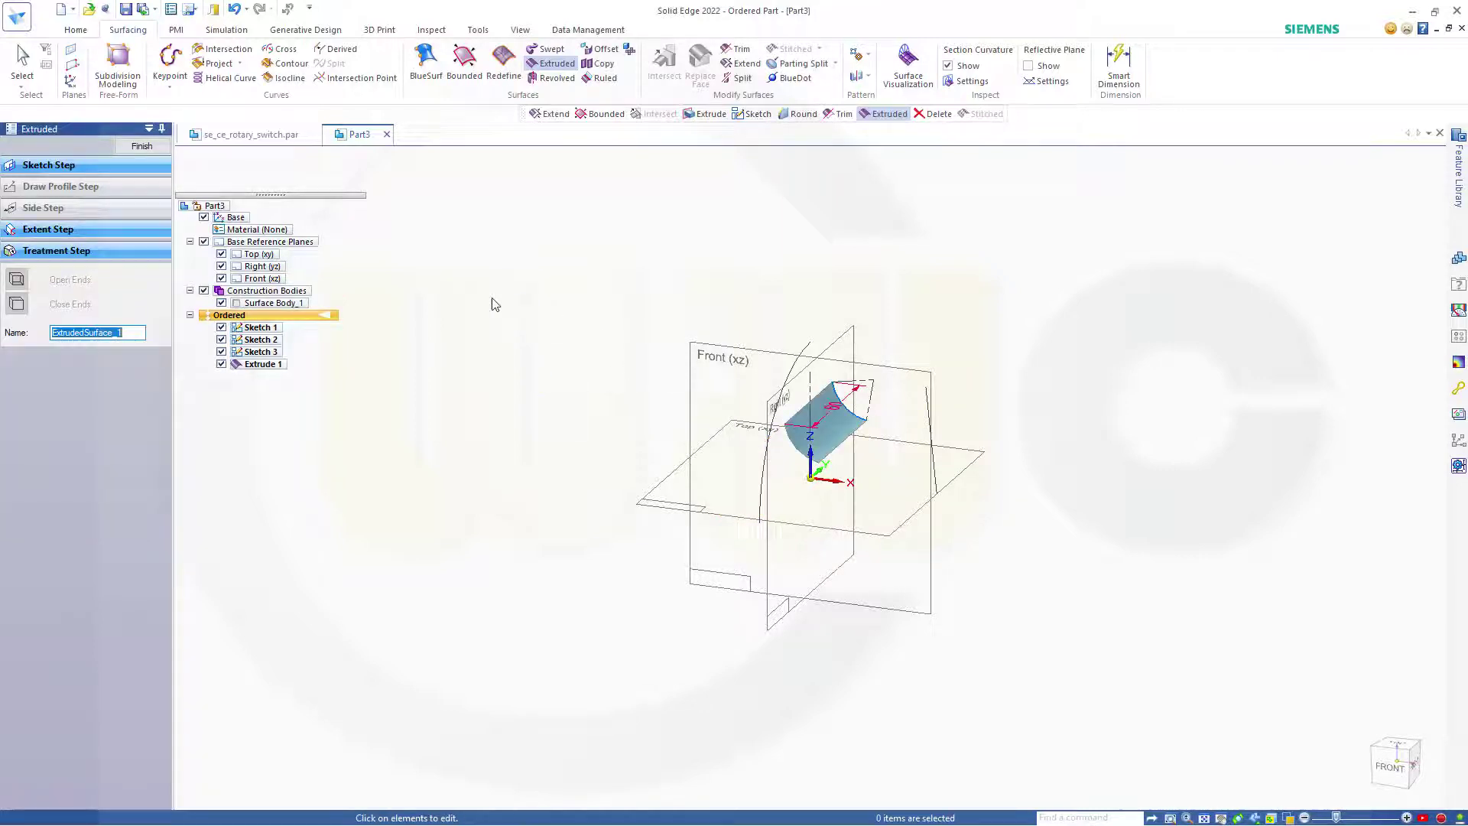
left_click(135, 146)
key("Escape")
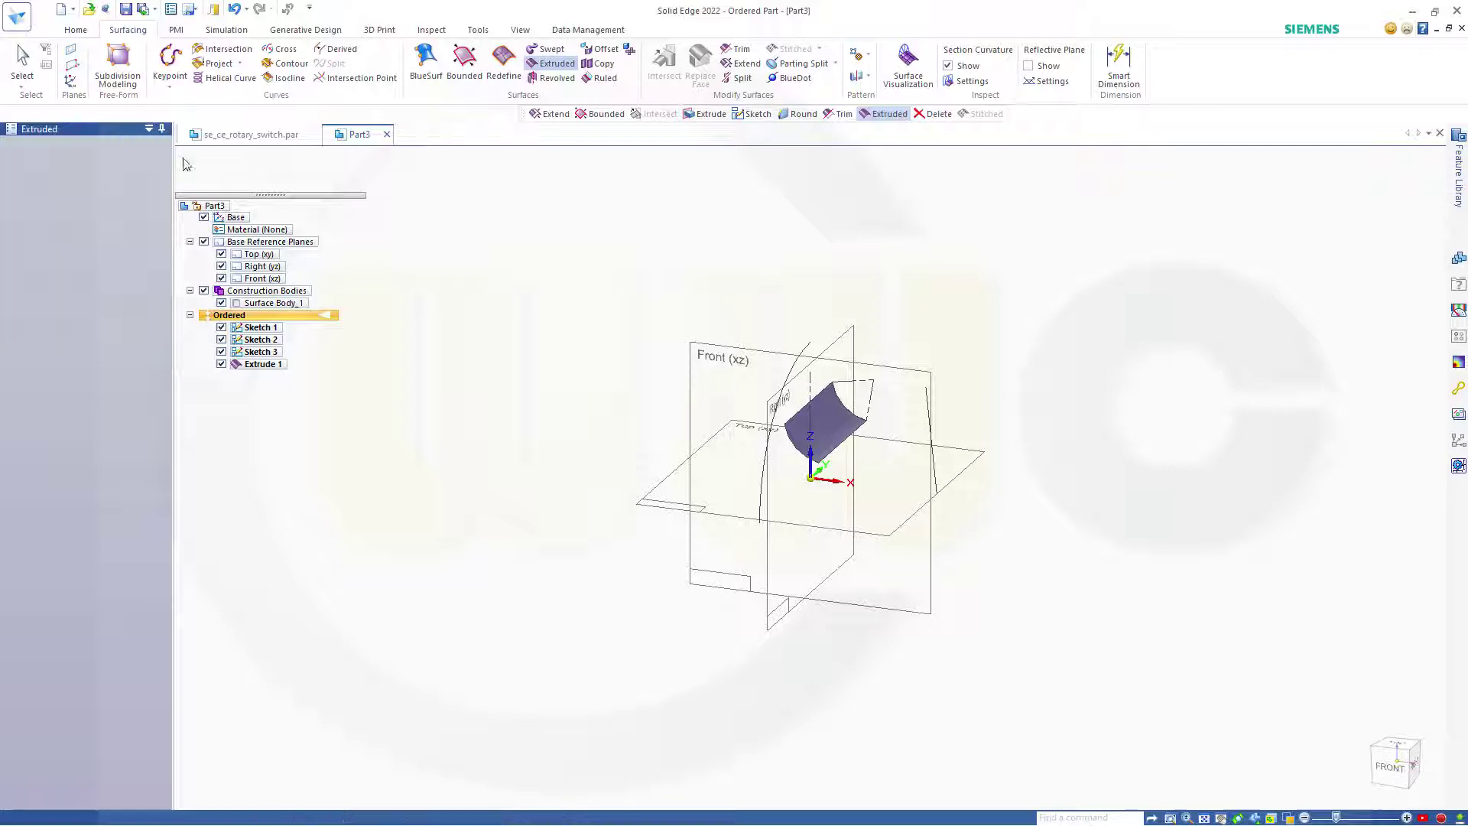
Add 40 mm ruled surfaces Ruled 1 and Ruled 2 on the extrusion's lower and top edges.
middle_click_drag(947, 492, 882, 472)
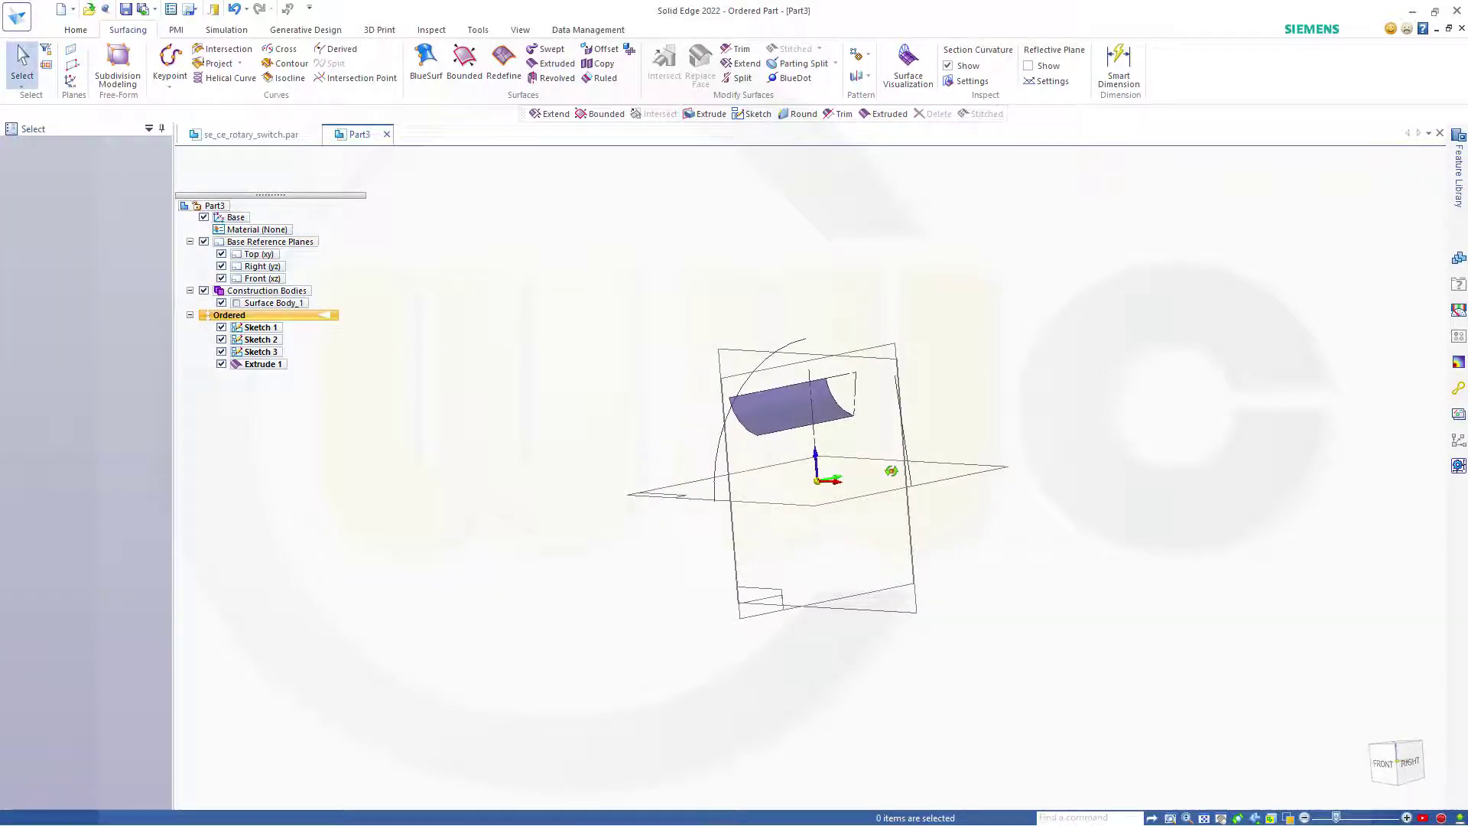
scroll(864, 438, "down", 2)
scroll(865, 434, "up", 2)
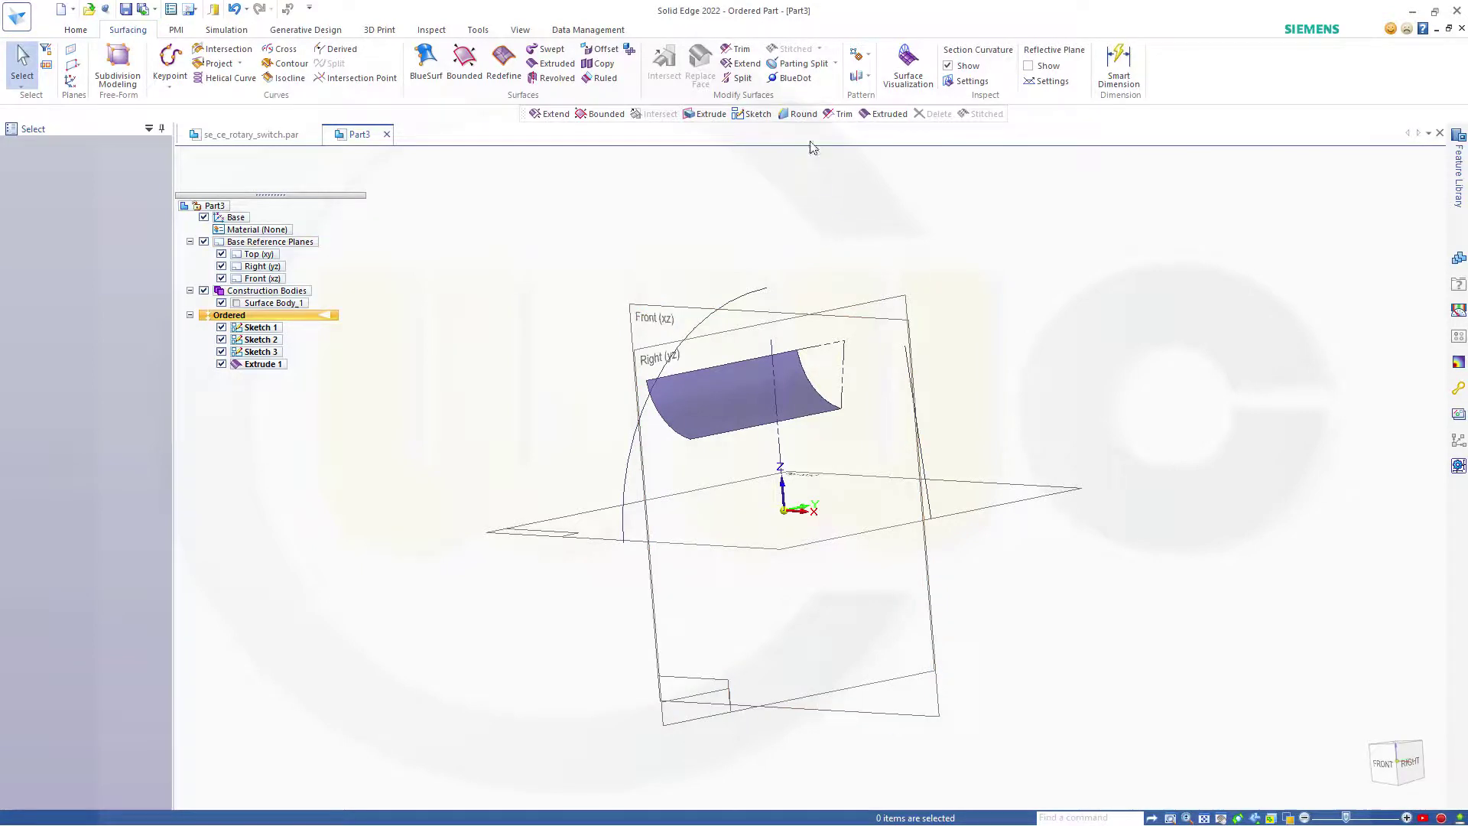
left_click(605, 78)
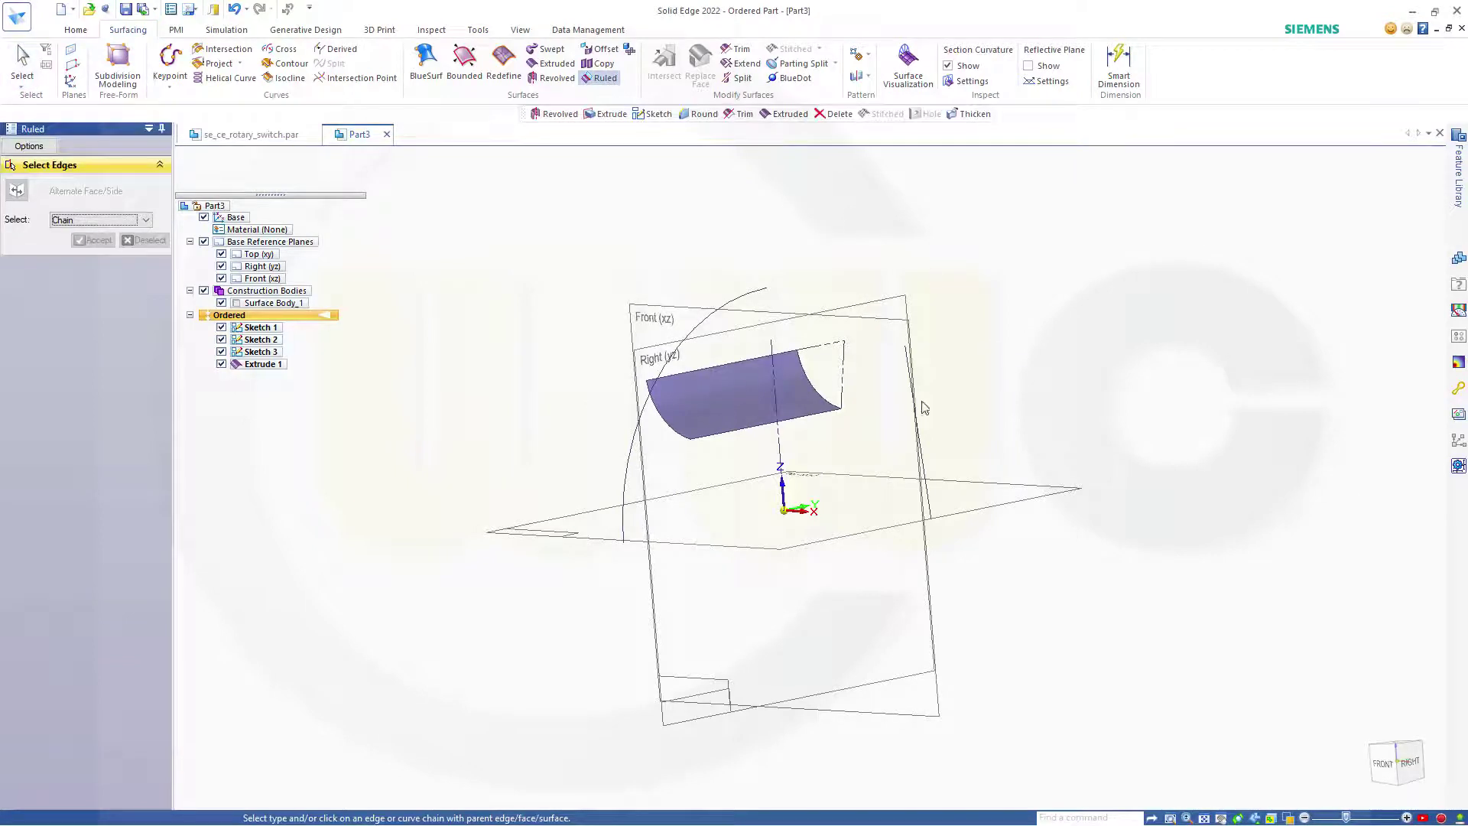
left_click(821, 414)
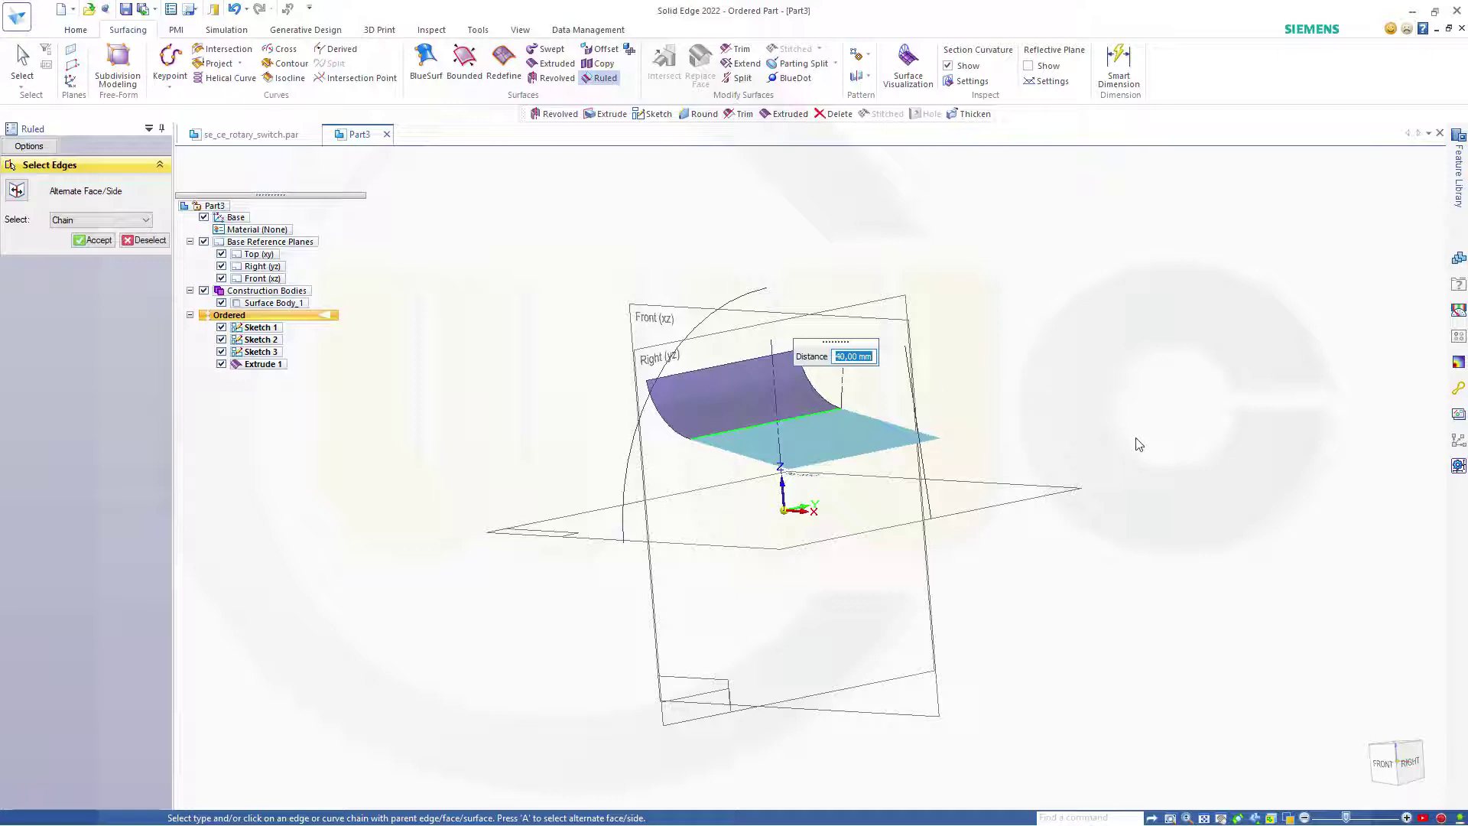
key("Return")
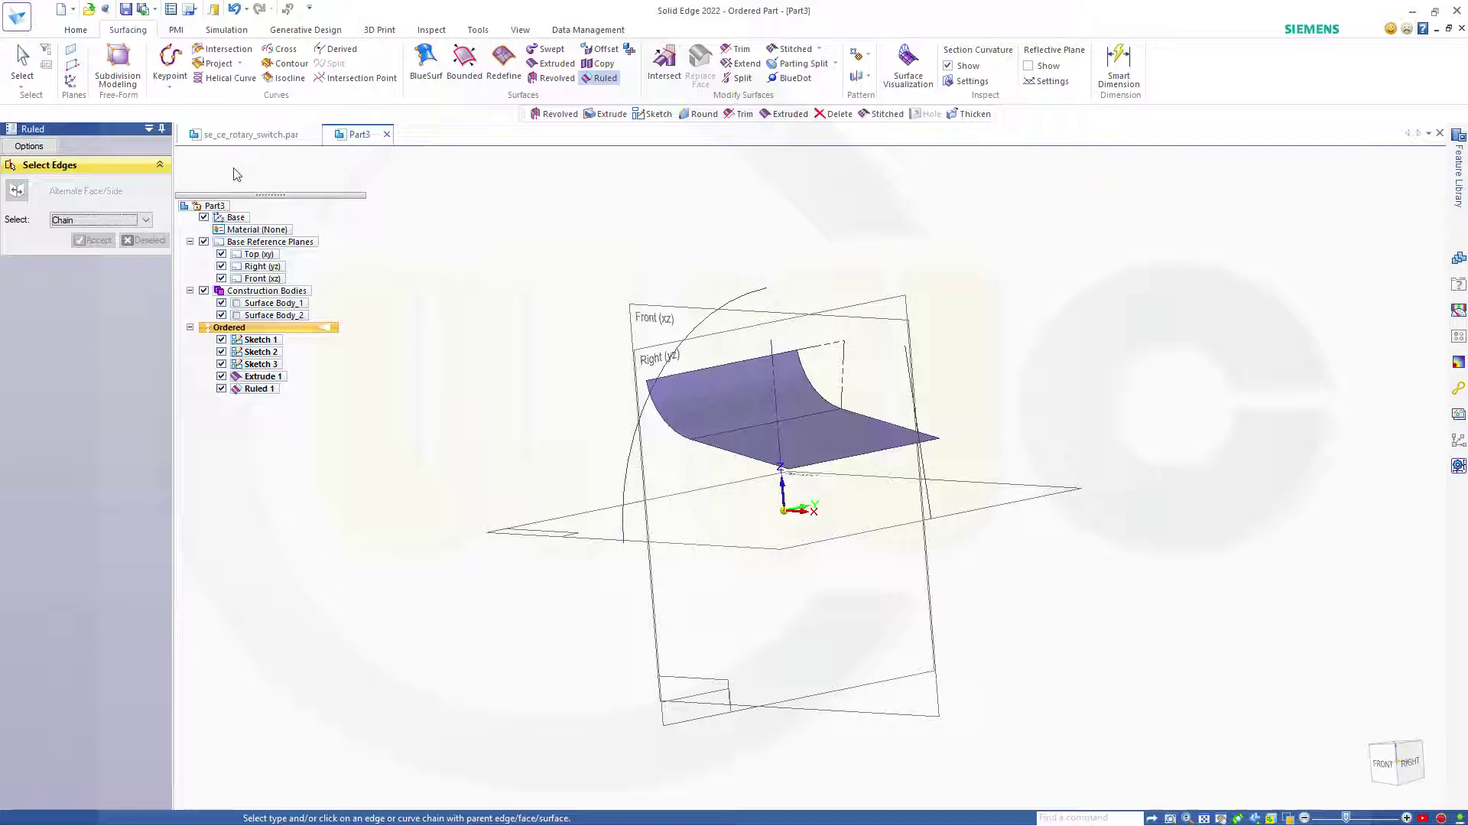
left_click(695, 367)
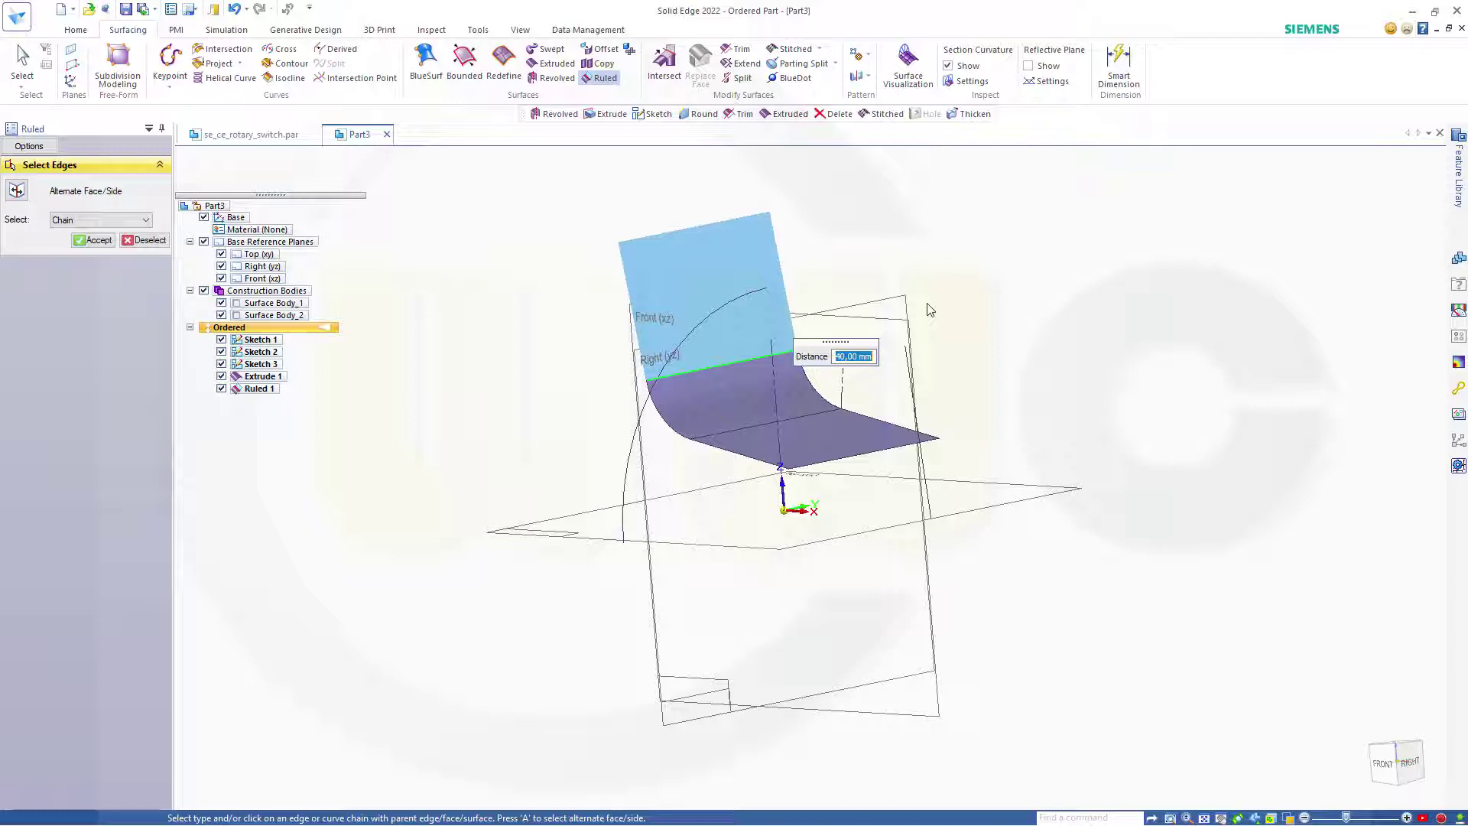
key("Return")
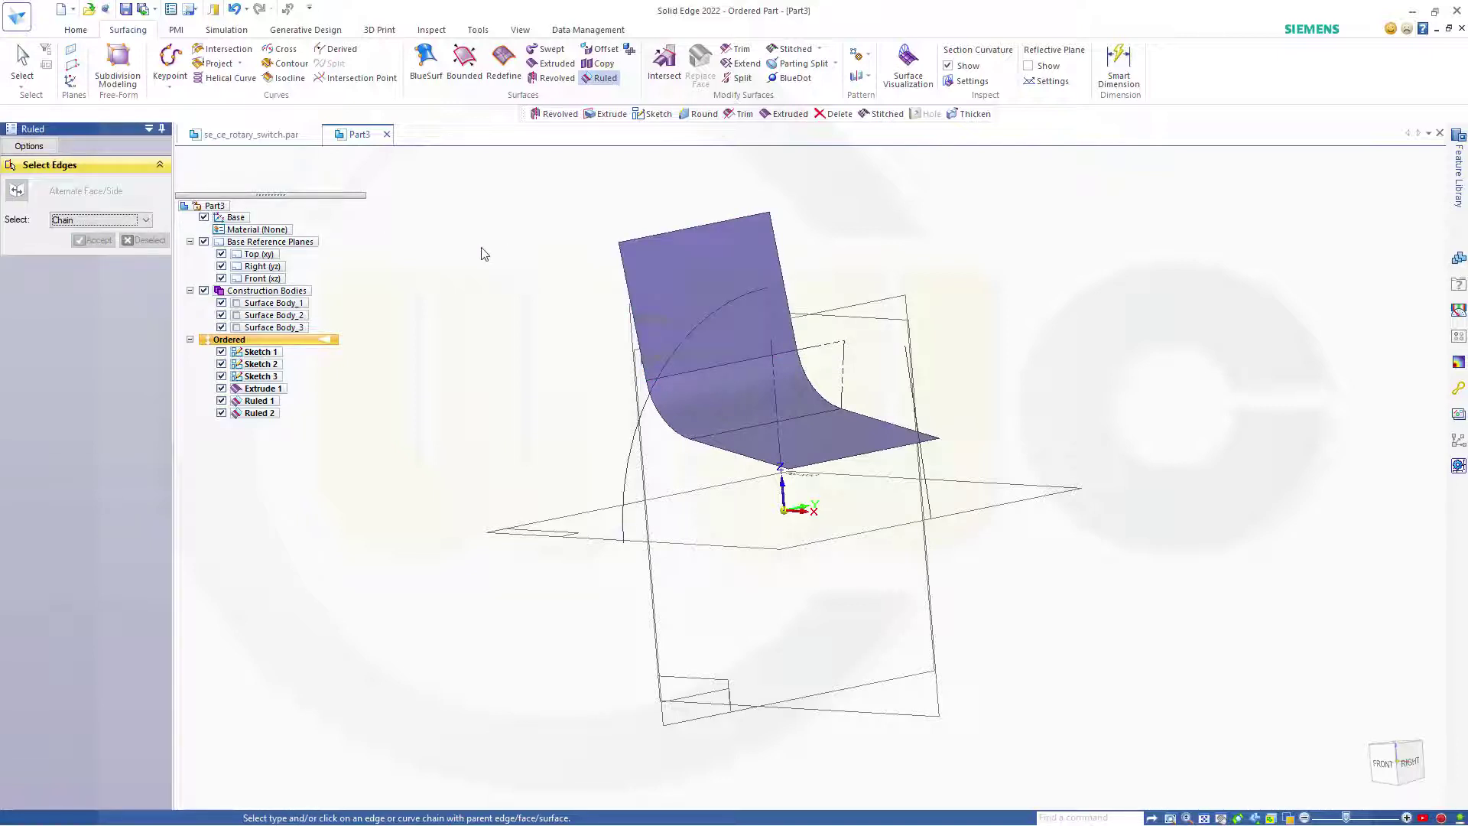
key("Escape")
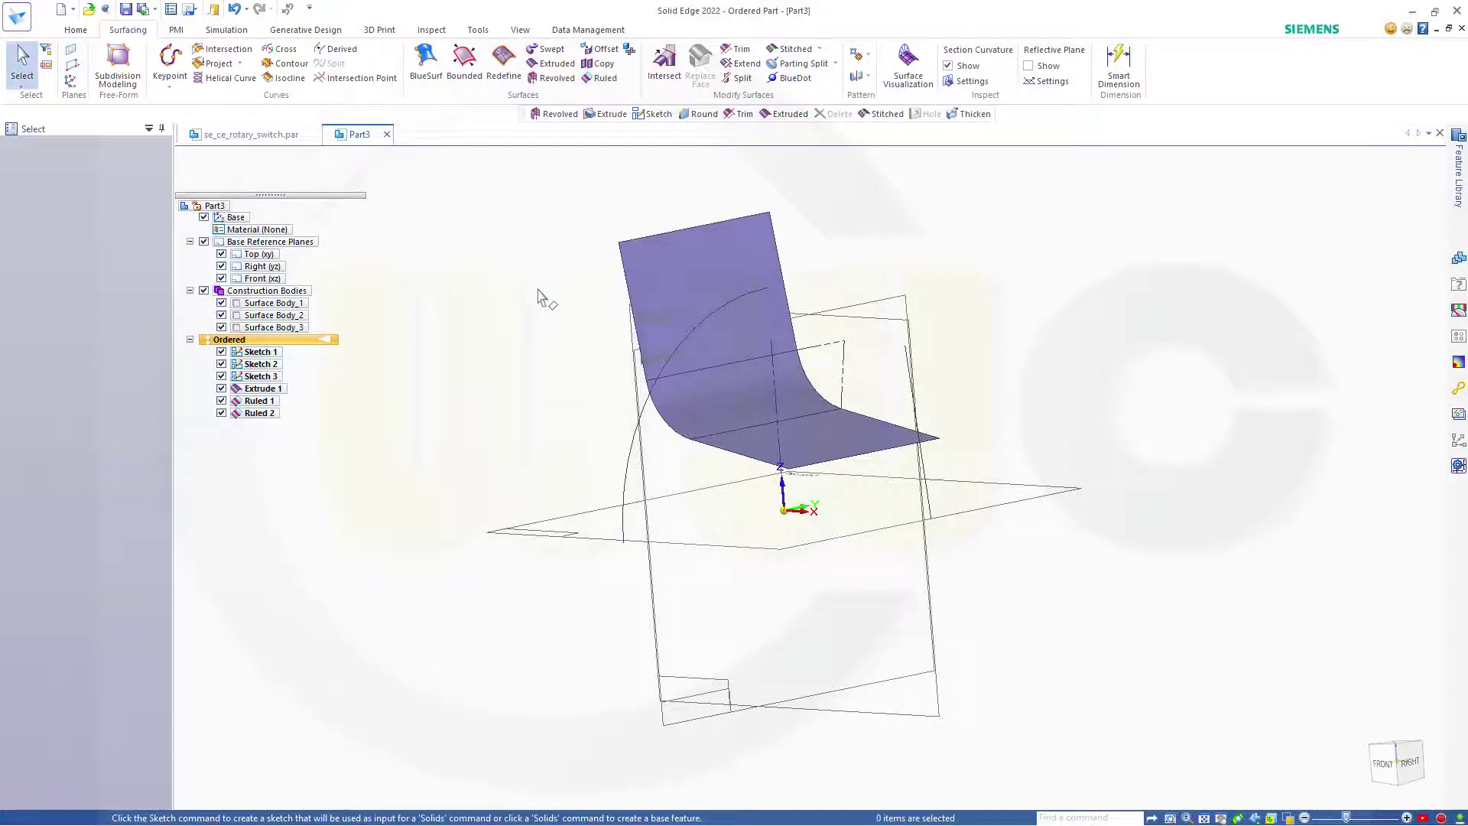
mouse_move(533, 313)
middle_mouse_down()
mouse_move(551, 351)
mouse_move(544, 327)
middle_mouse_up()
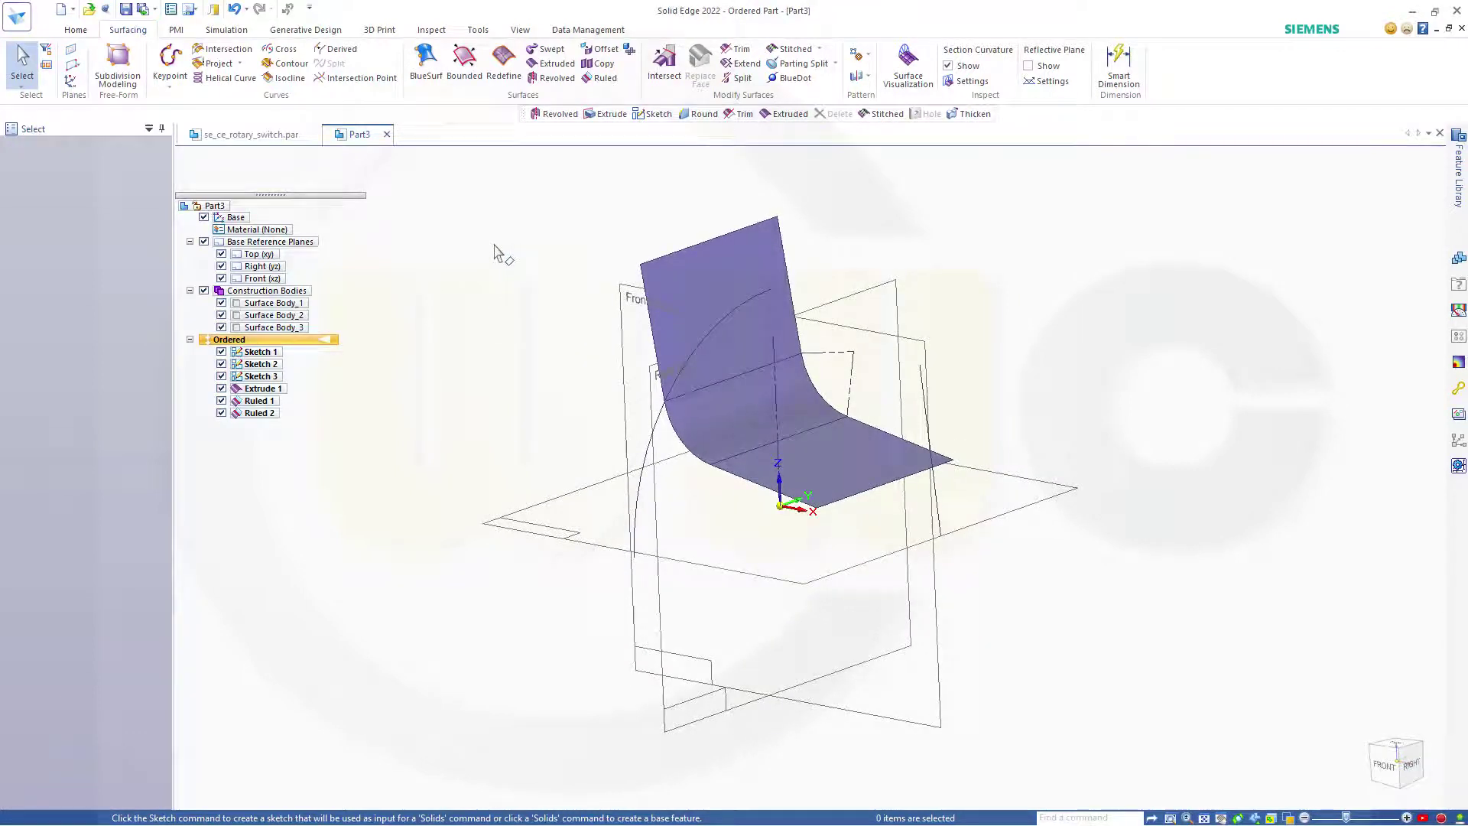
Revolve the vertical sketch line 90° about the axis line into the surface Revolve 1.
left_click(552, 78)
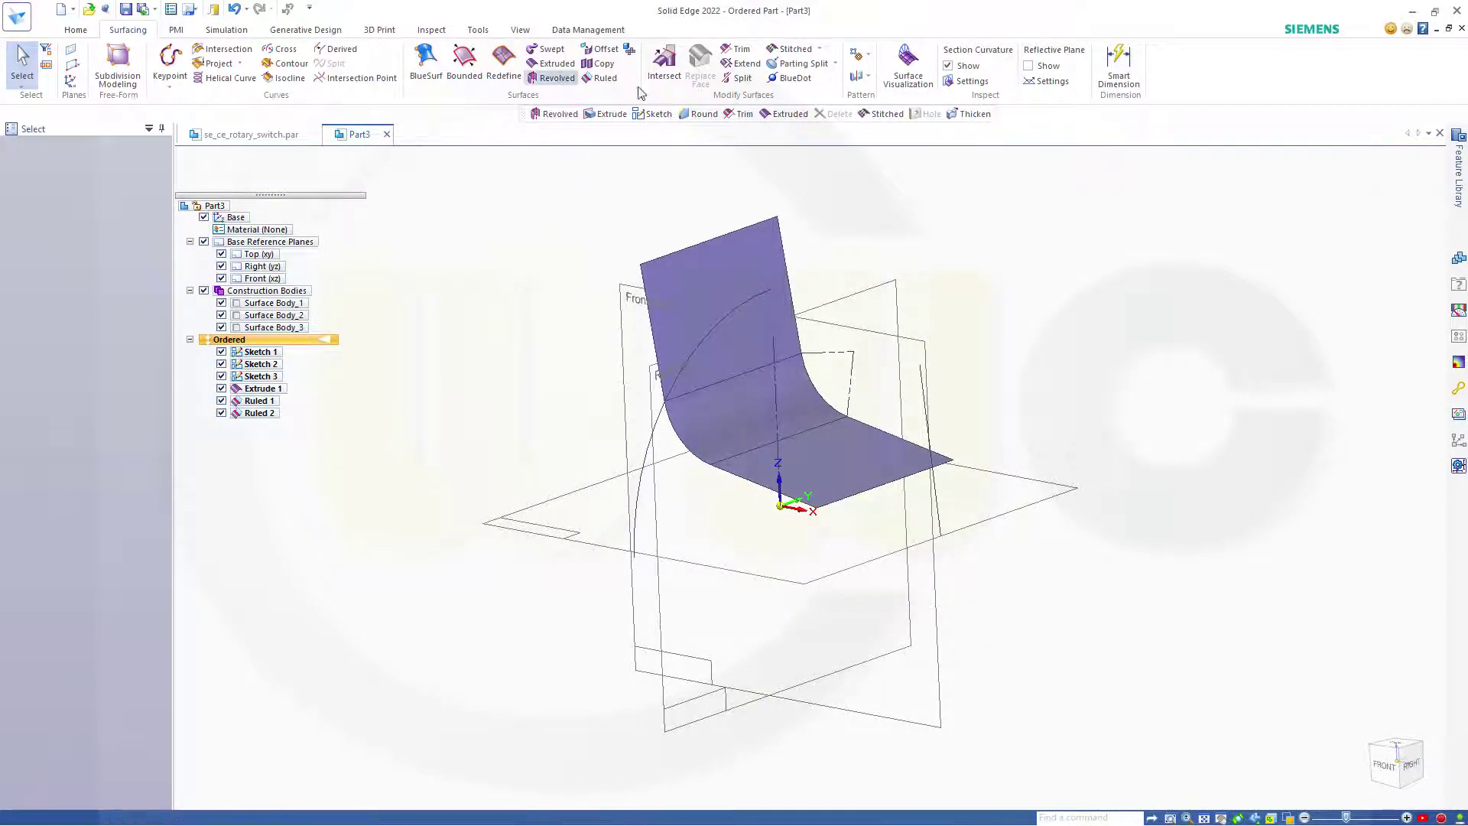
left_click(924, 390)
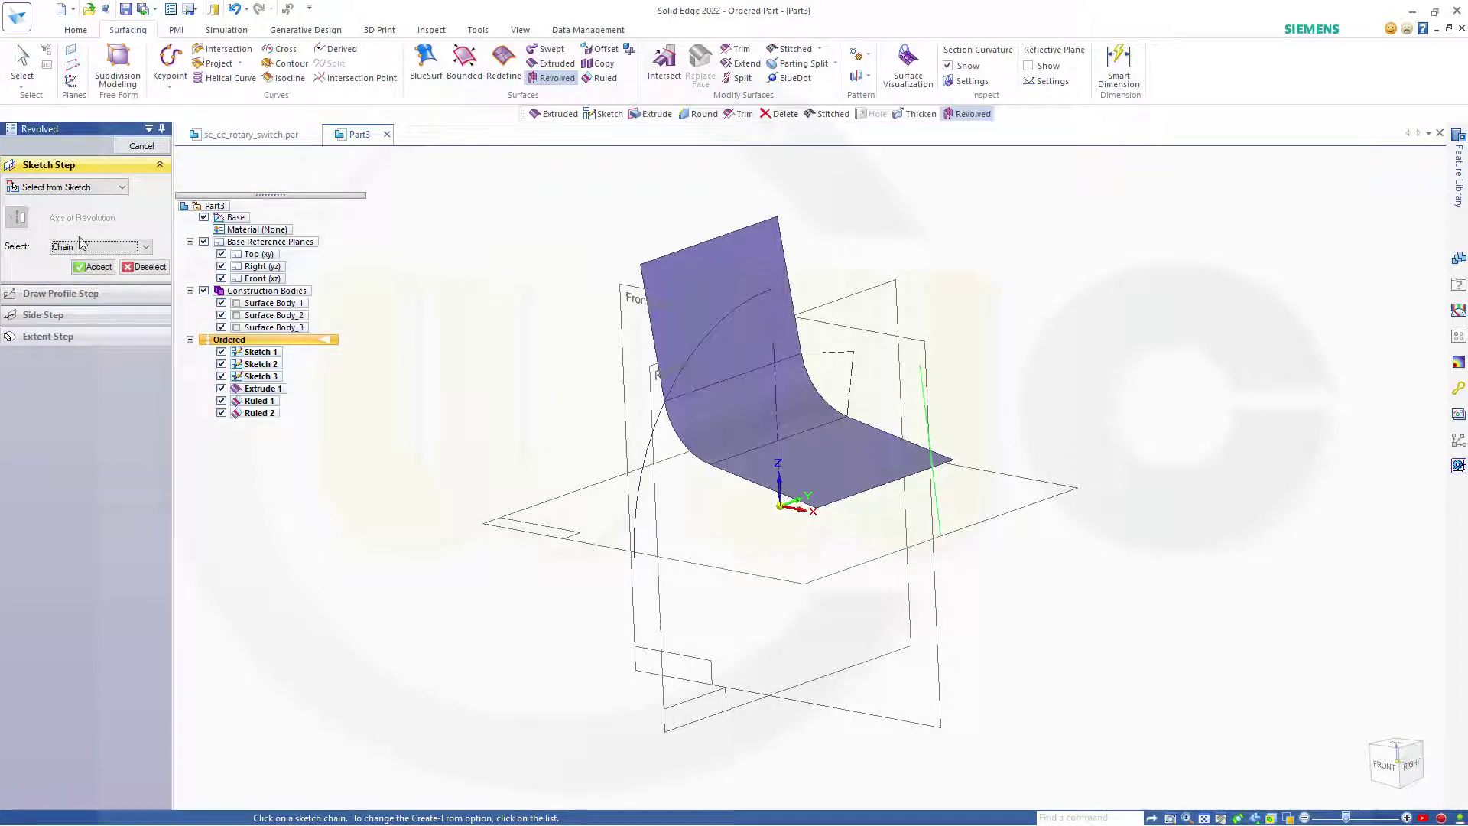
left_click(95, 267)
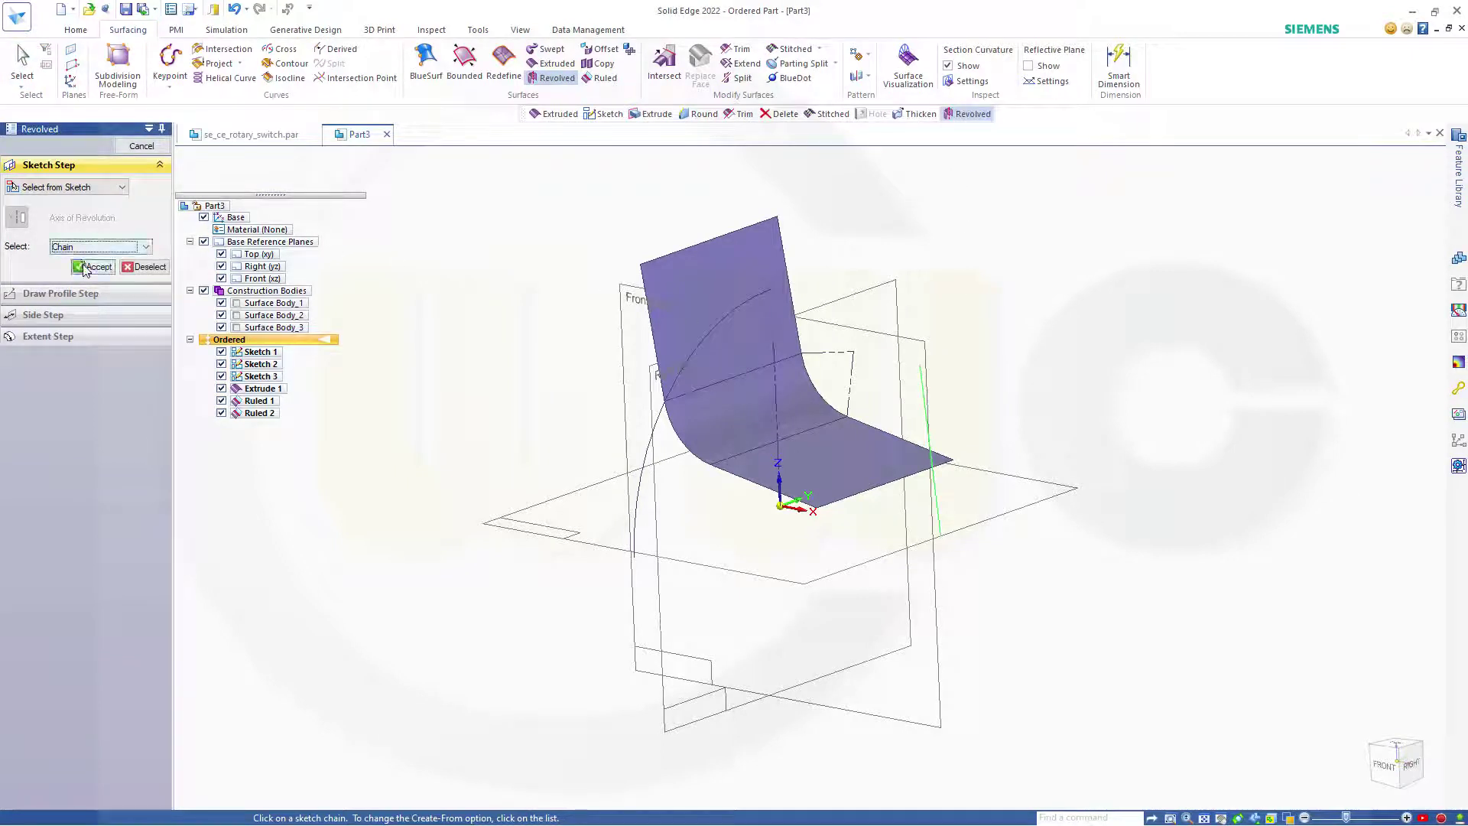
left_click(779, 396)
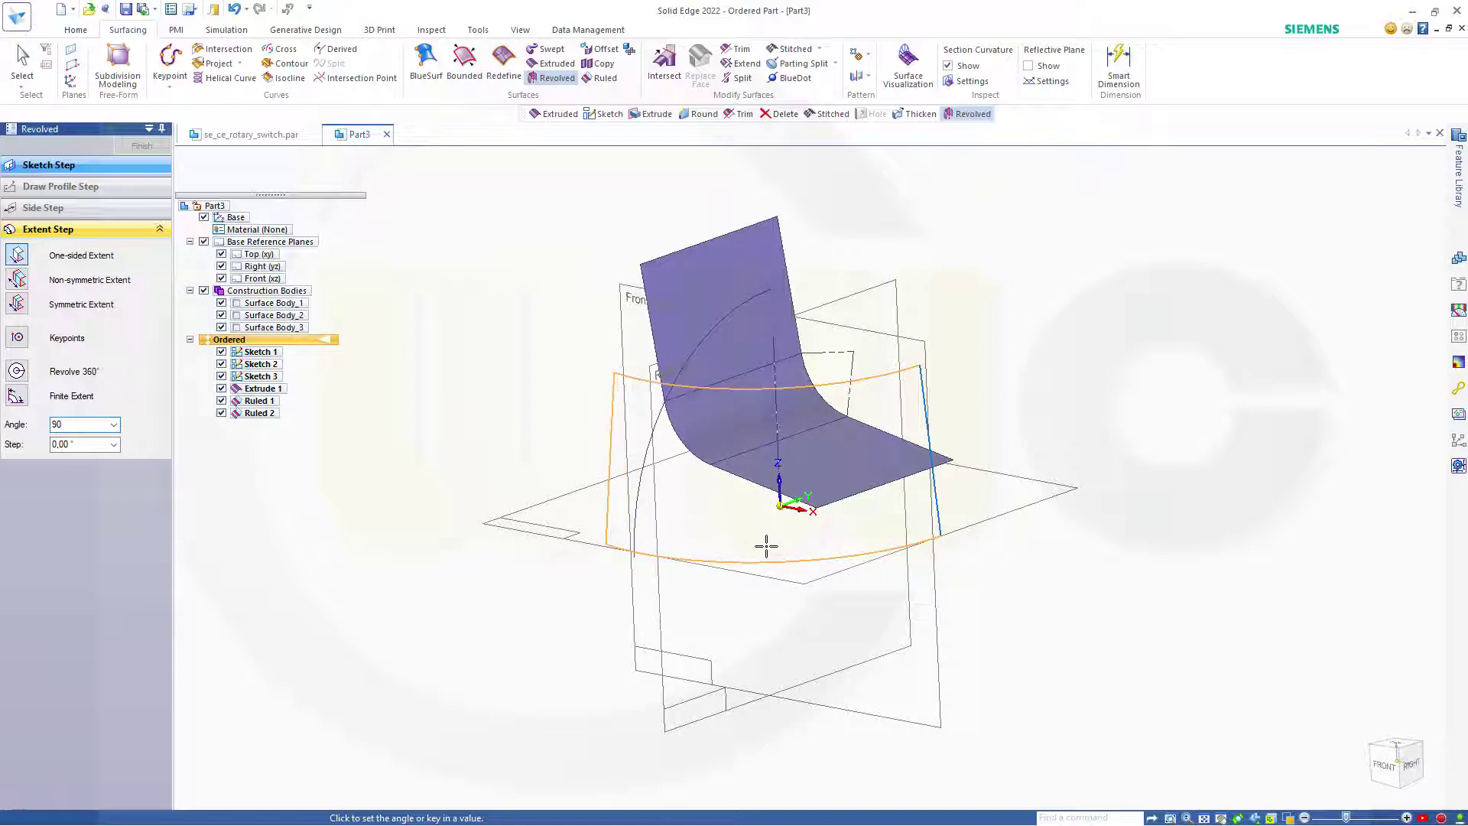
key("Tab")
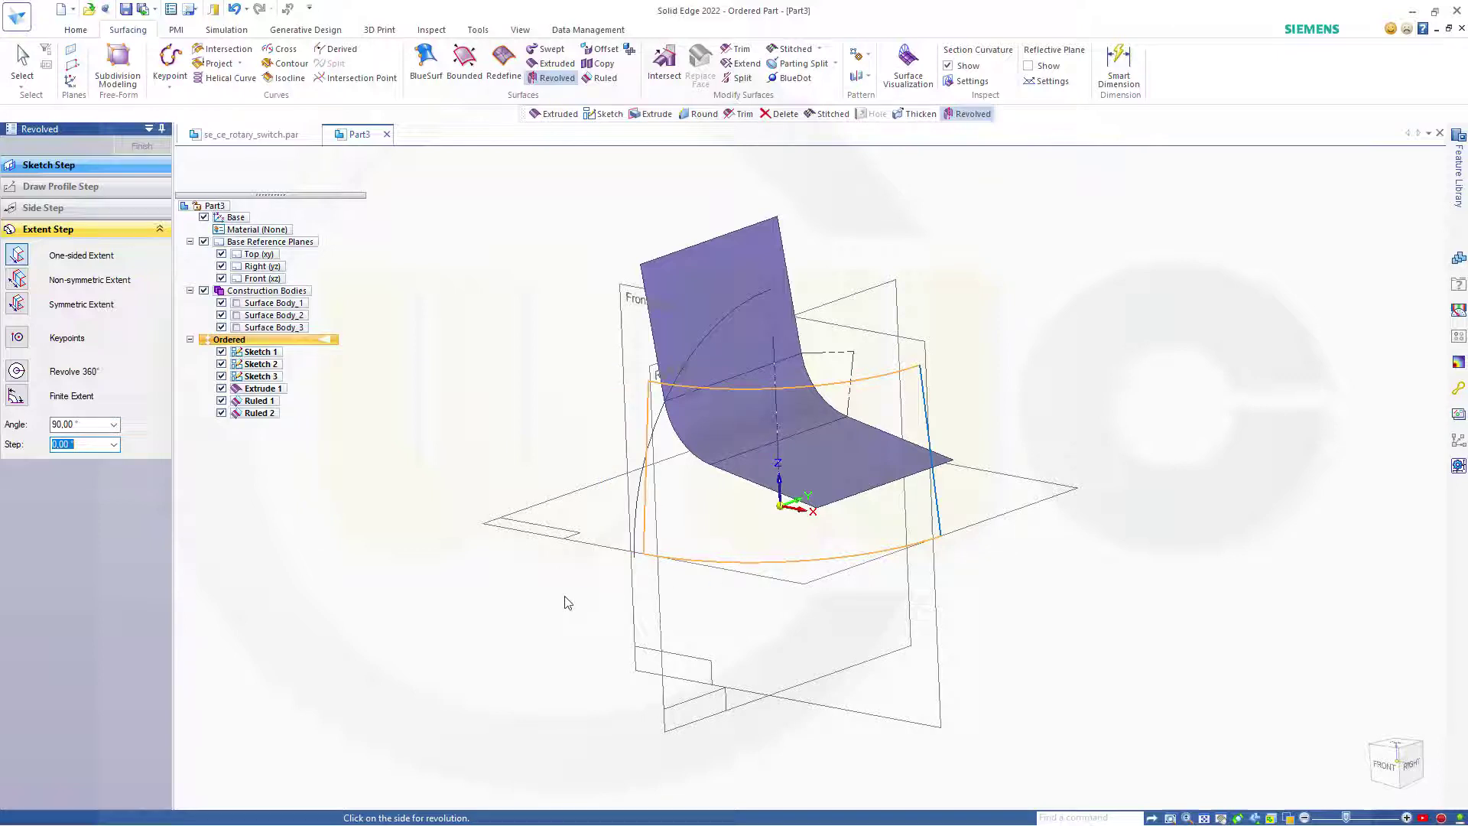
left_click(564, 598)
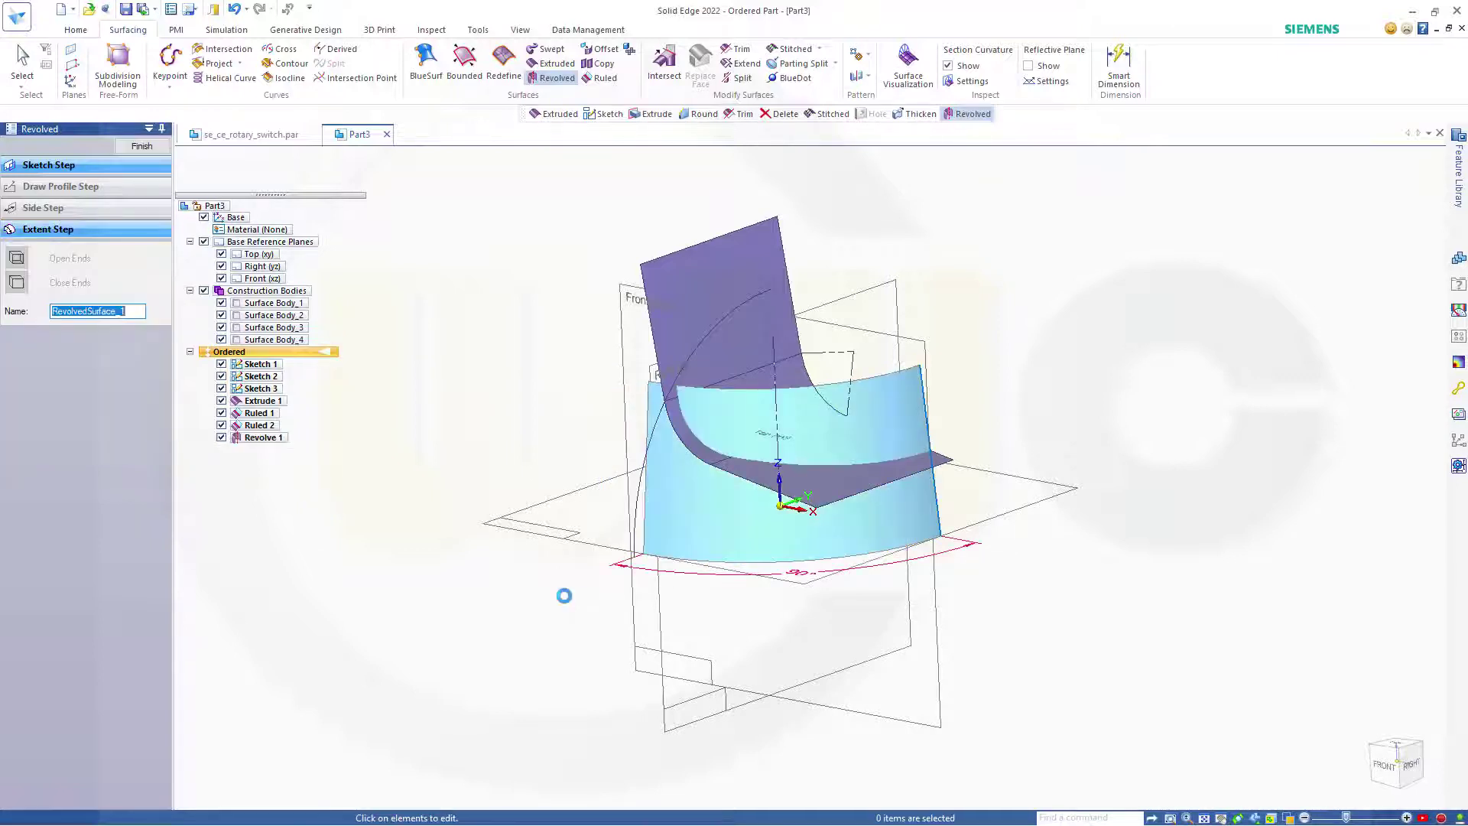
left_click(131, 150)
key("Escape")
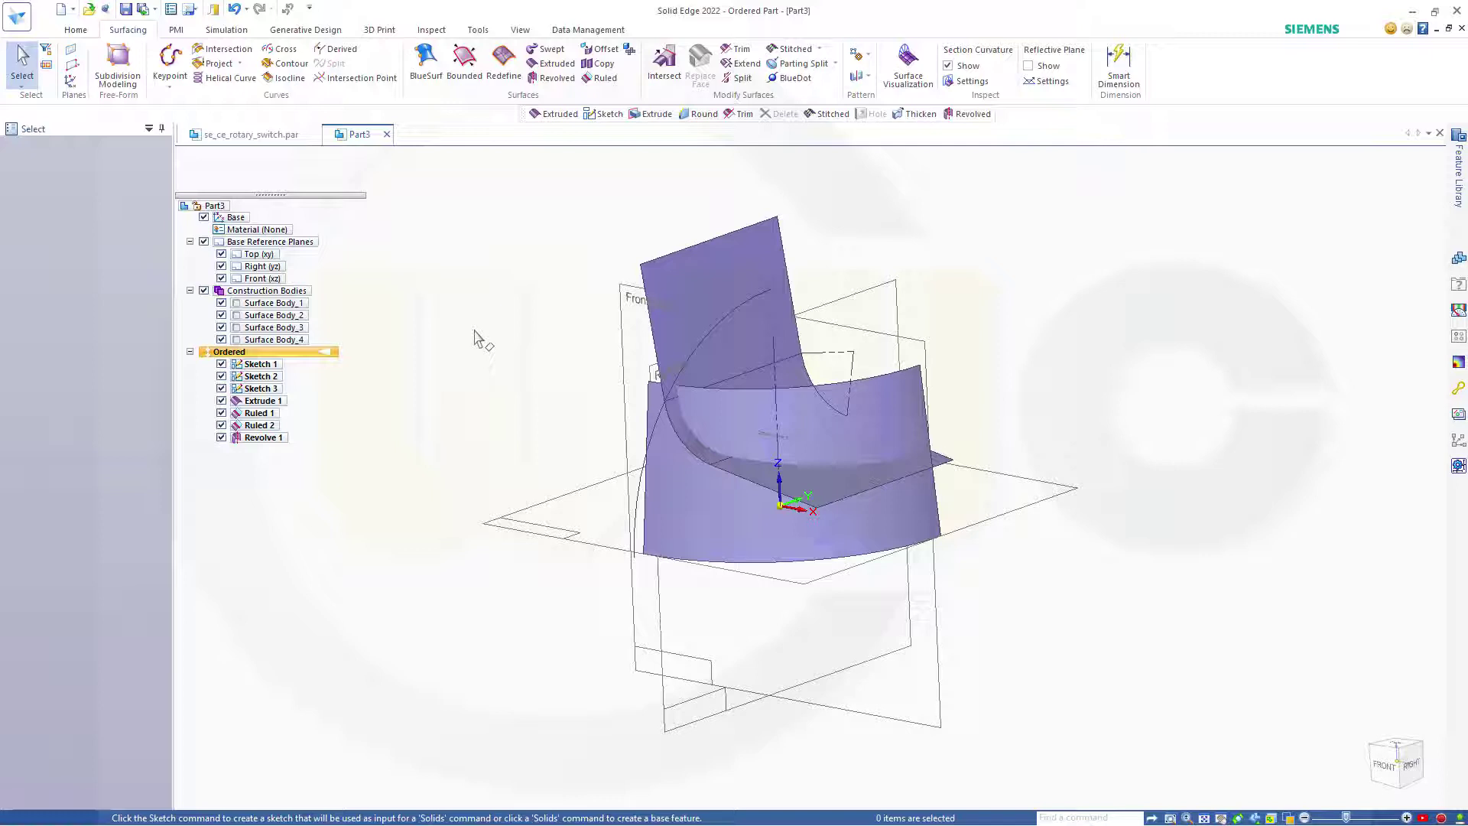
Extrude the large quarter arc 60 mm into a second surface, Extrude 2.
left_click(551, 64)
left_click(724, 319)
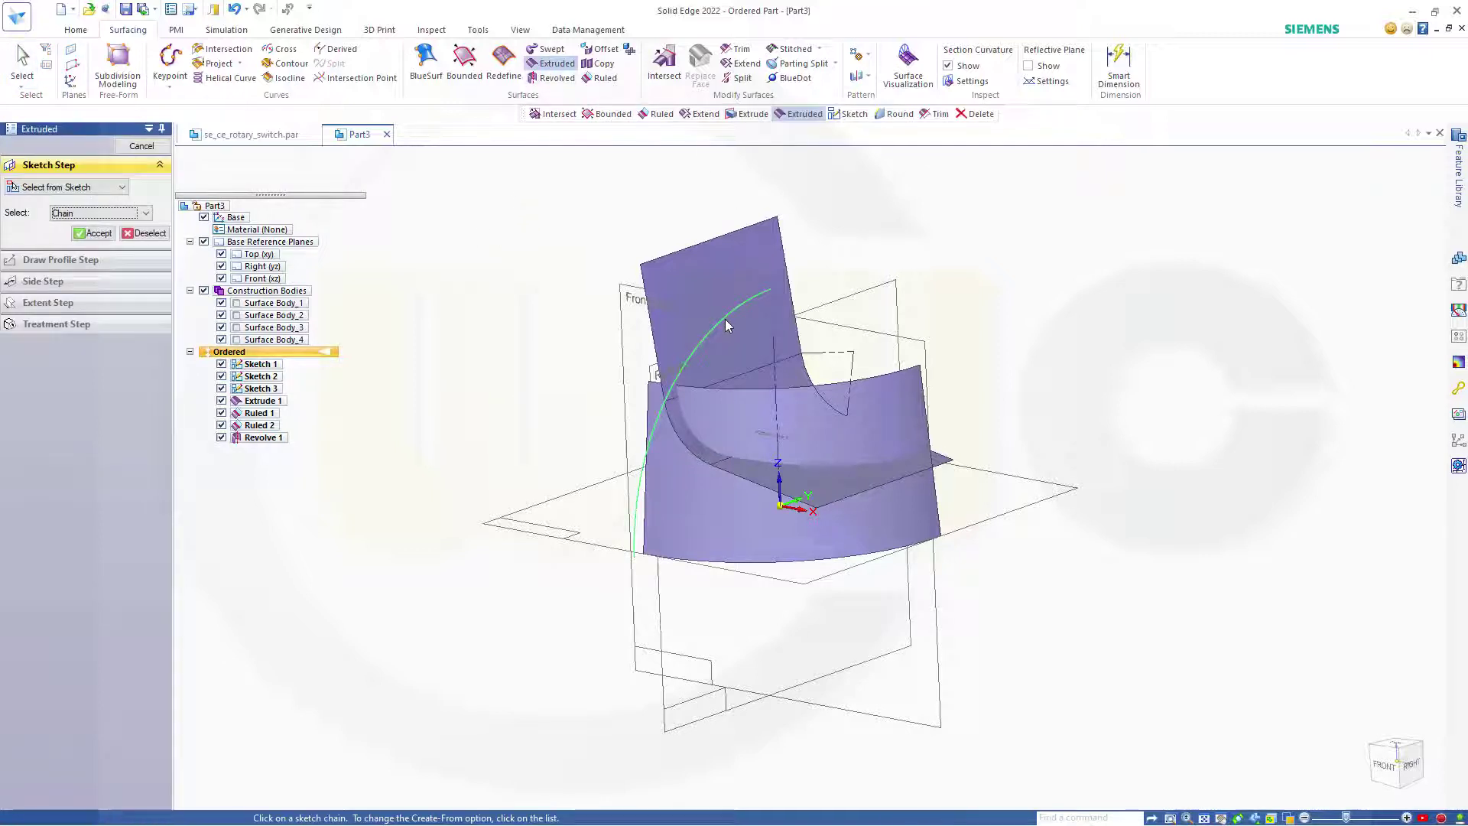
left_click(95, 234)
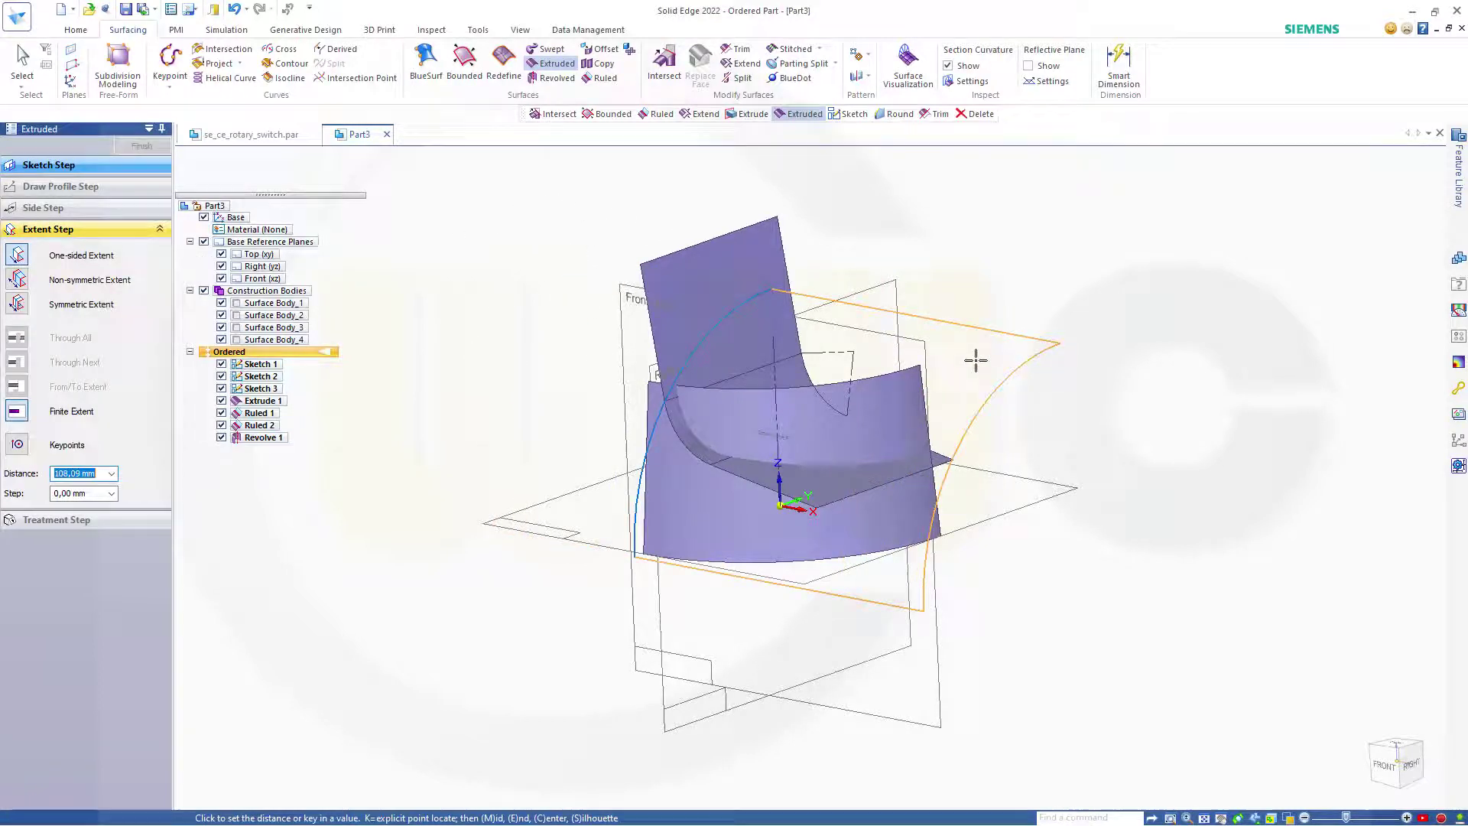
key("Tab")
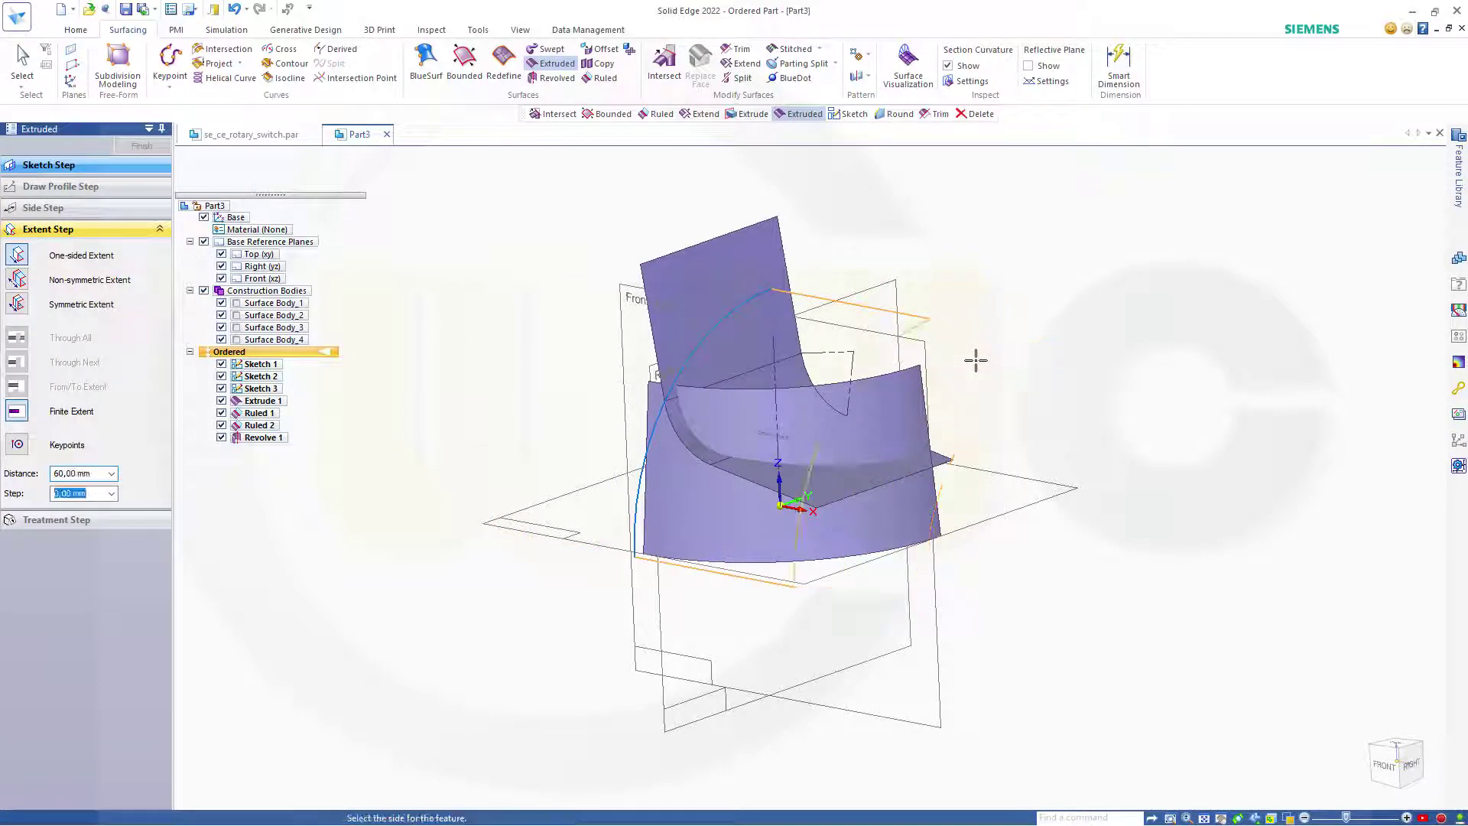
left_click(994, 365)
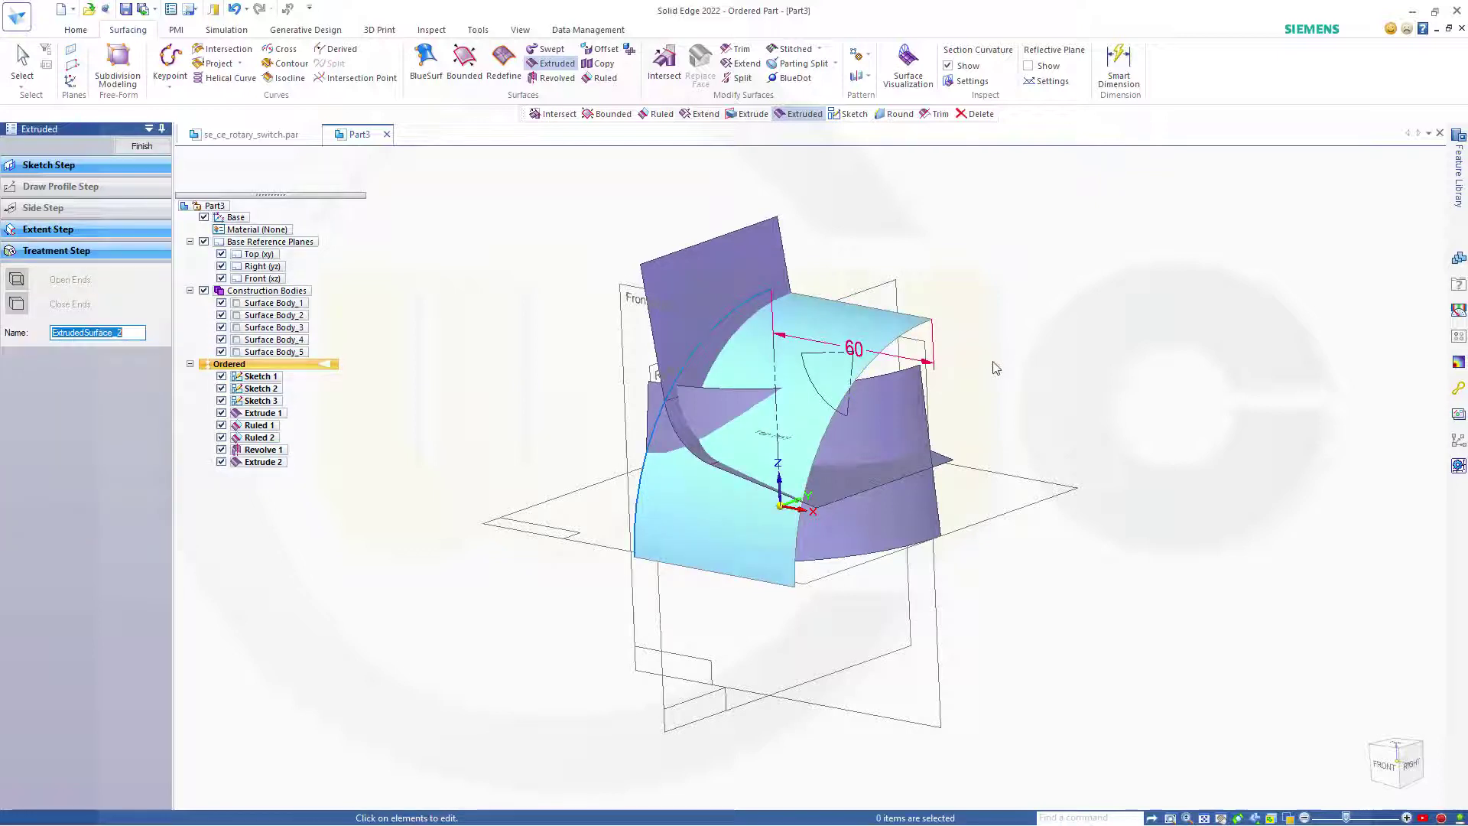
left_click(141, 145)
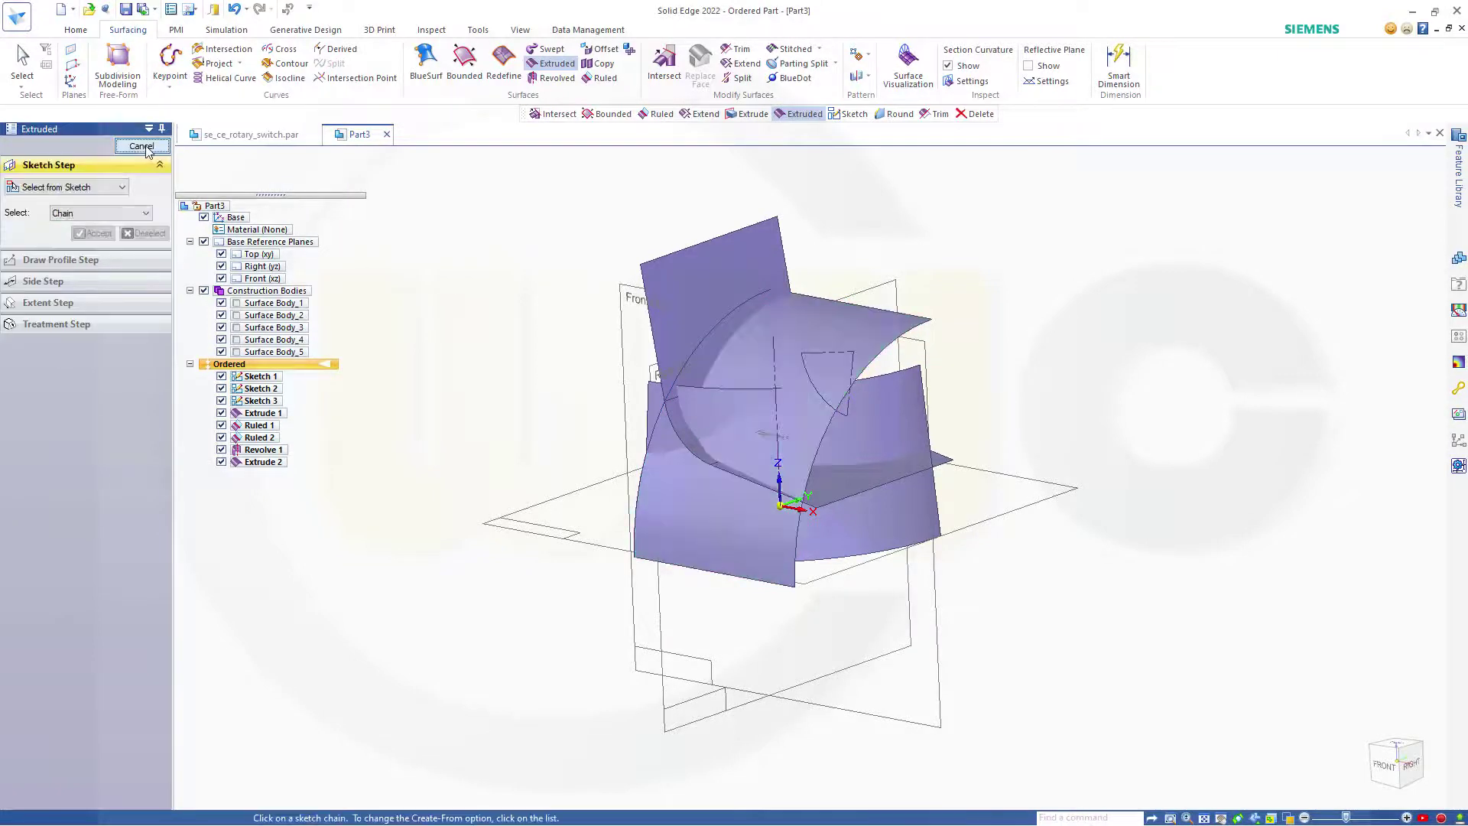
left_click(142, 146)
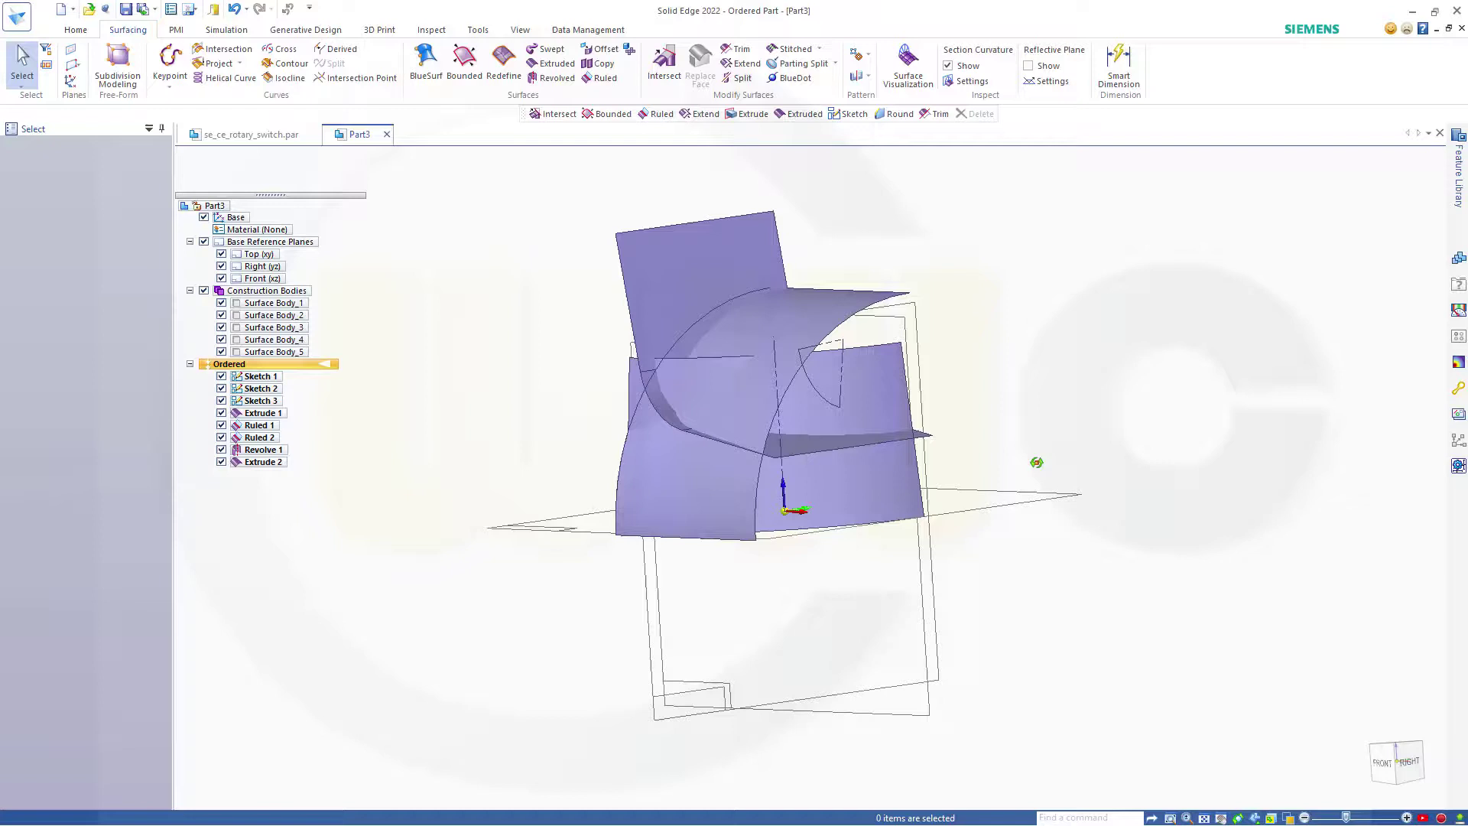
Hide the base reference planes and the sketches in PathFinder, leaving only the surfaces.
middle_click_drag(1037, 462, 918, 564)
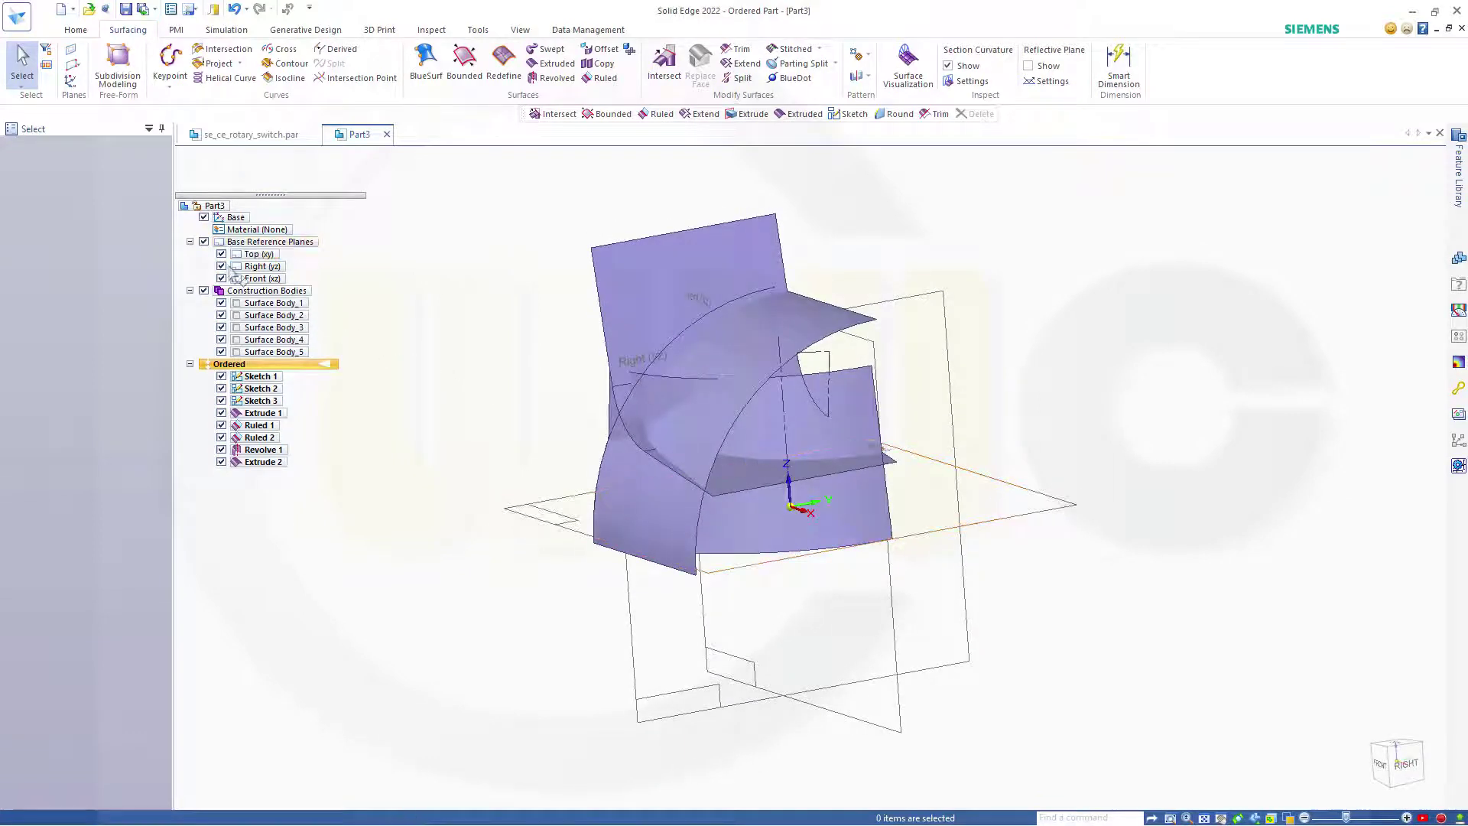
left_click(203, 241)
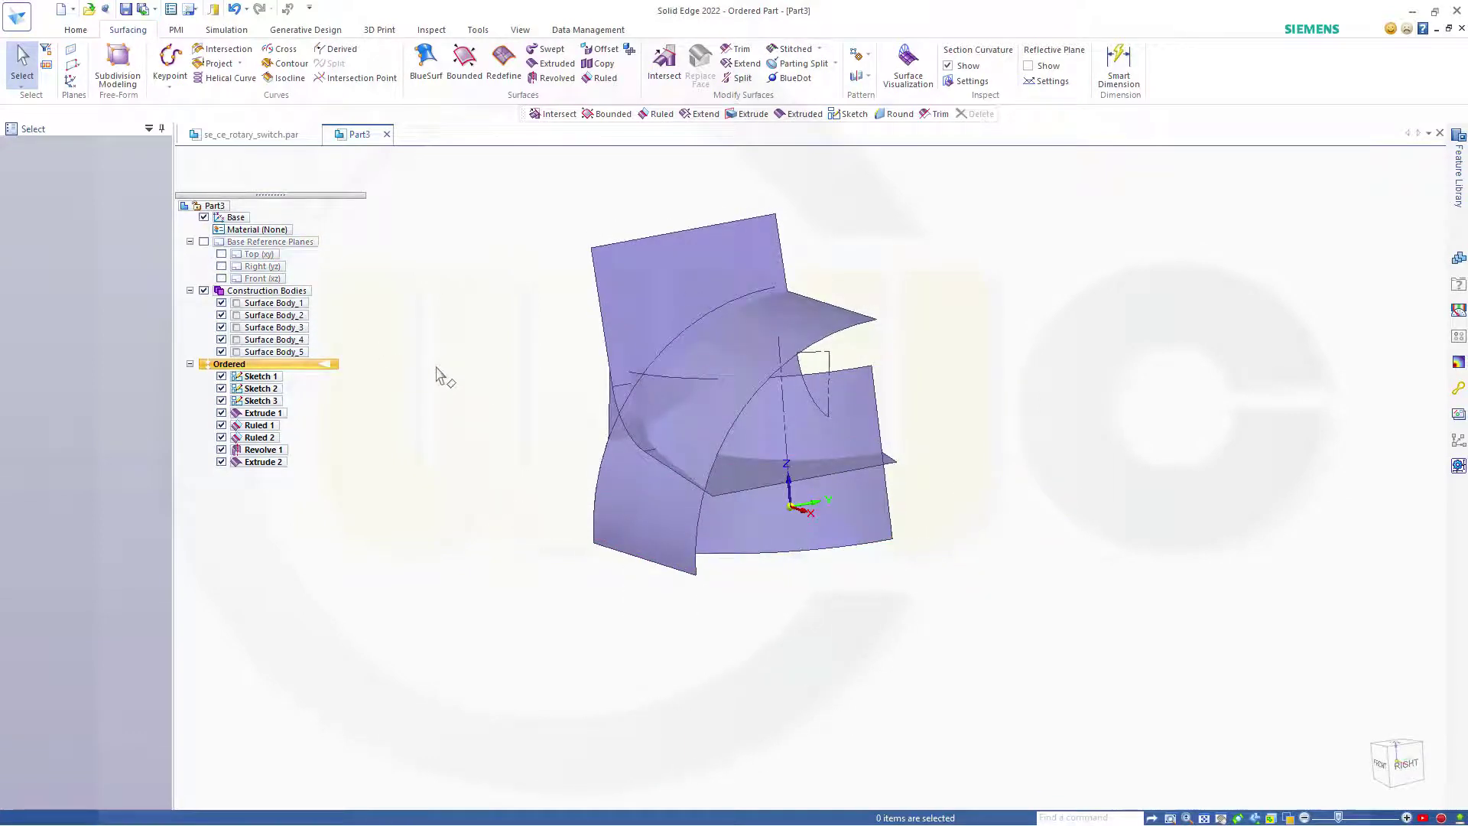
left_click(222, 377)
left_click(221, 401)
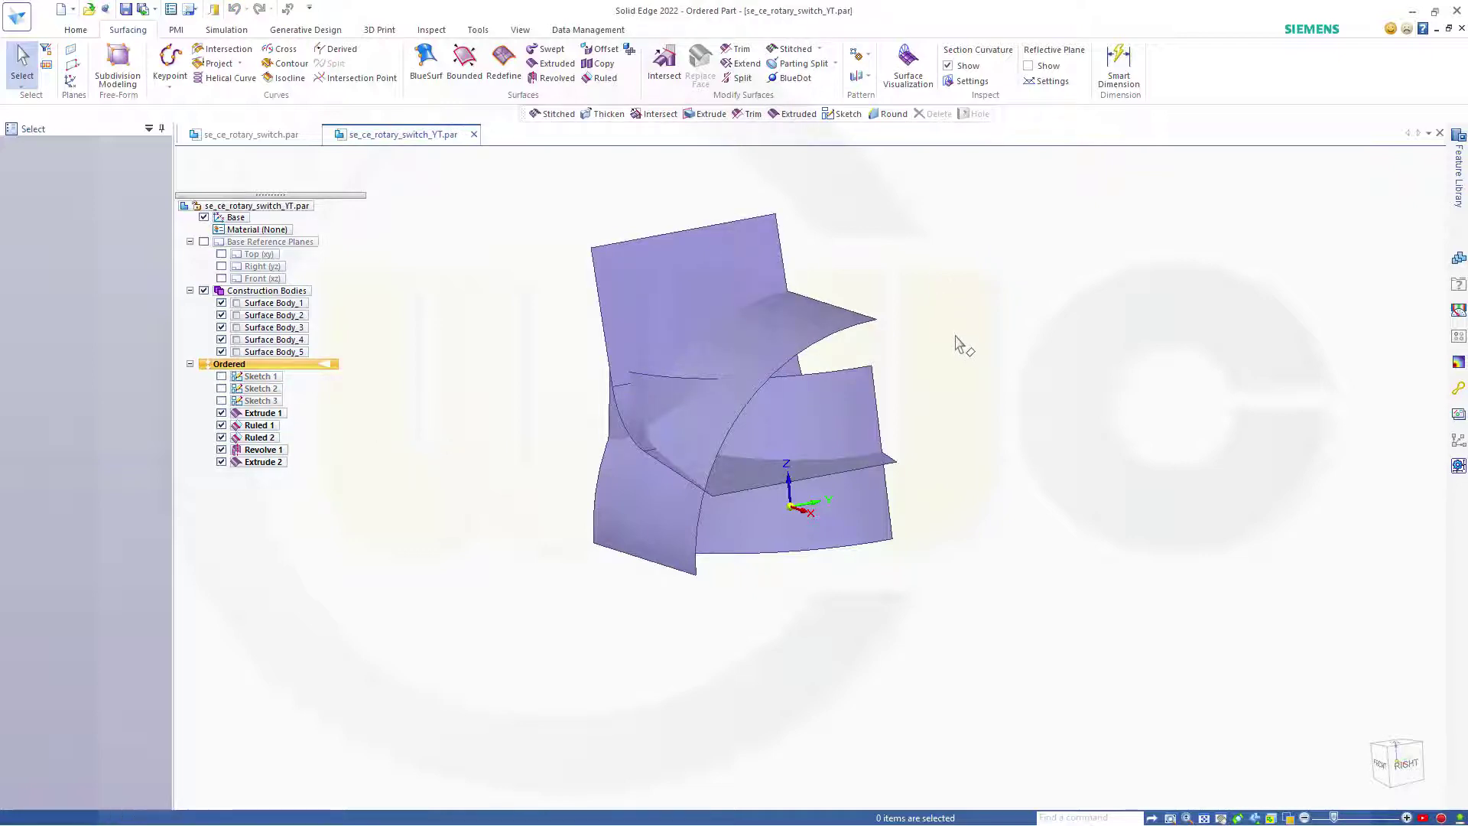
middle_click_drag(960, 341, 843, 327)
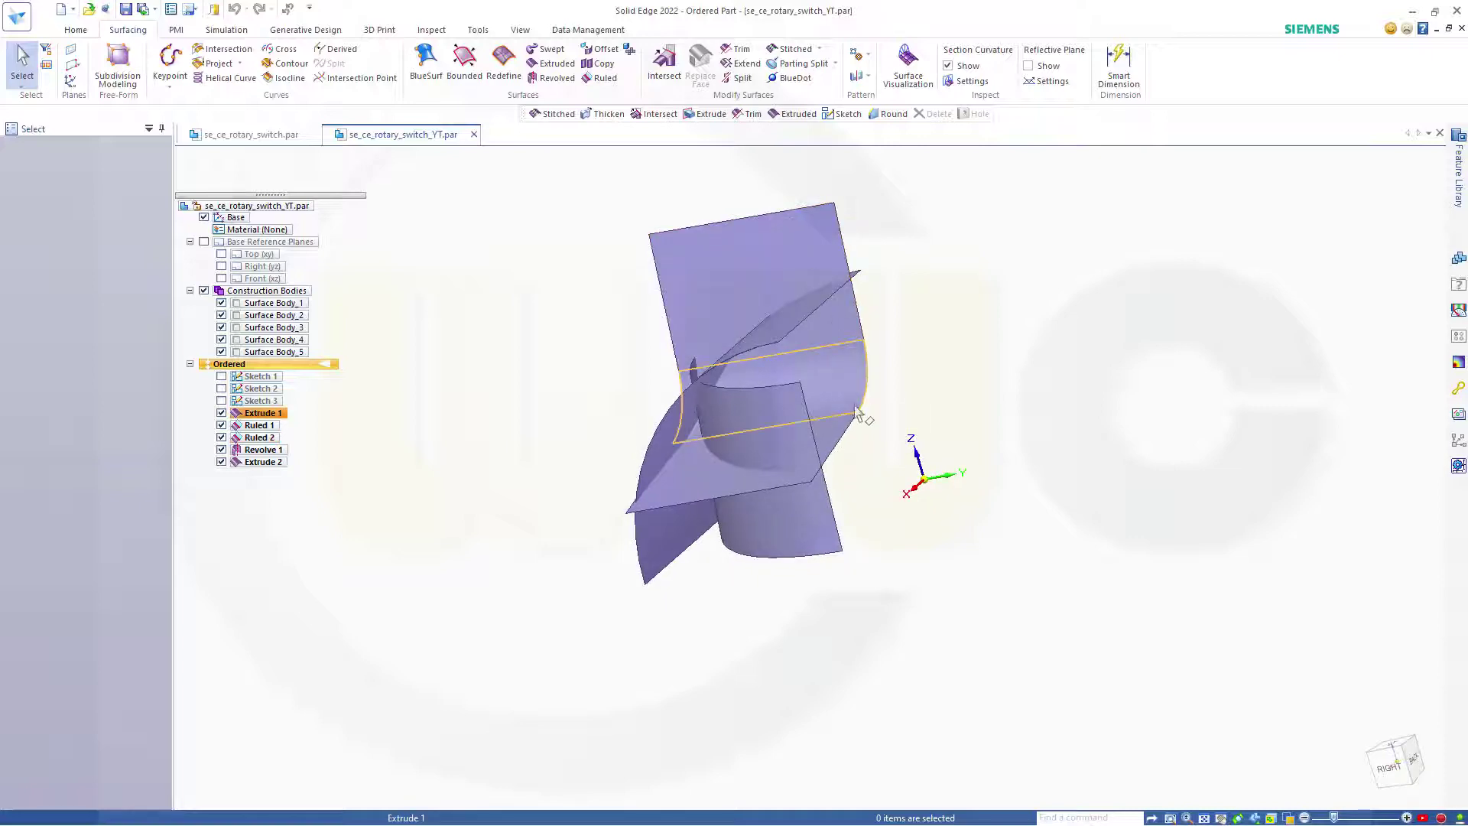
Stitch Surface Body_1, Surface Body_3 and Surface Body_2 with default options into Stitch 1.
left_click(805, 53)
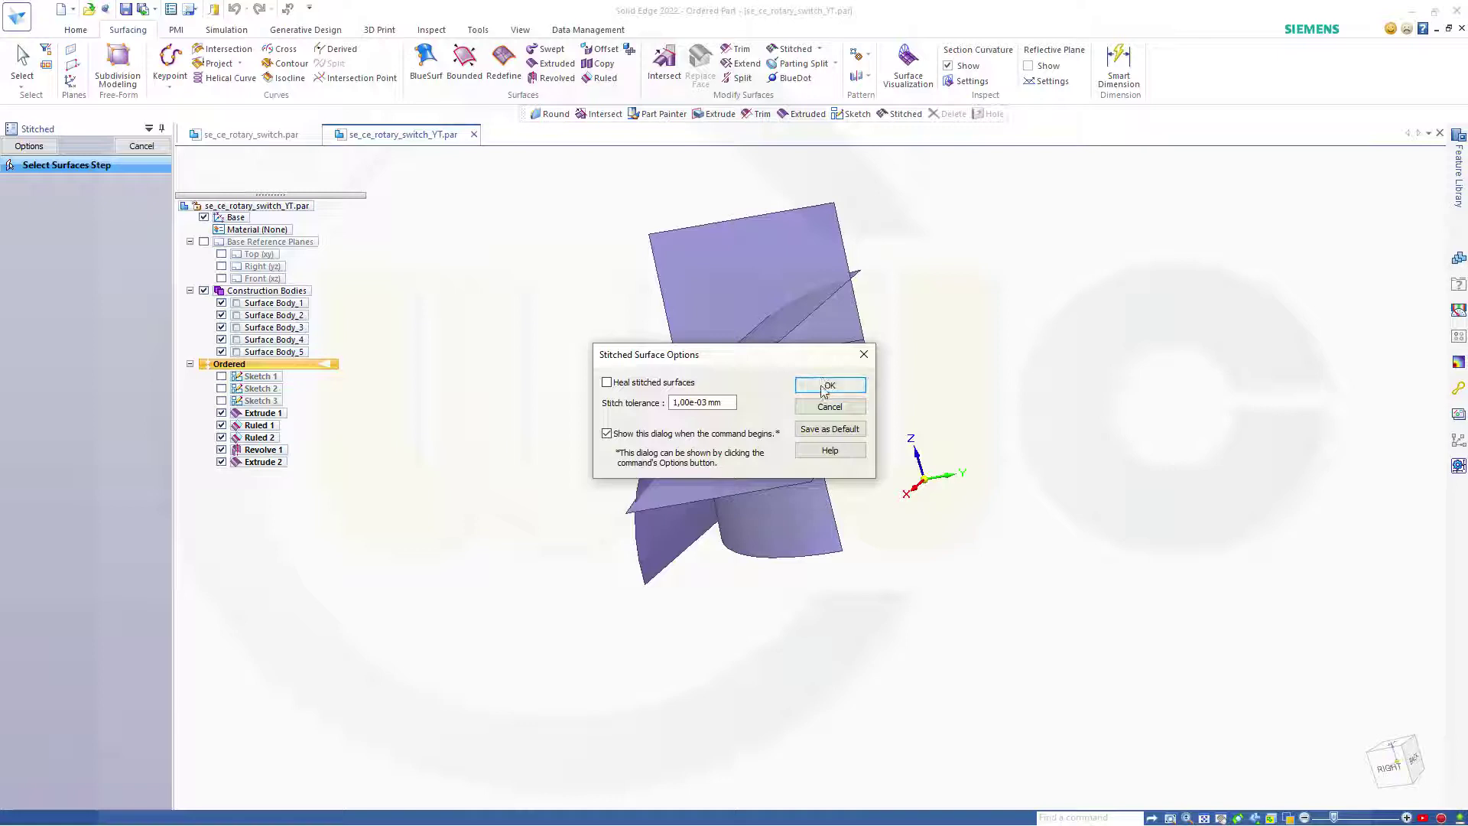
left_click(823, 391)
left_click(833, 383)
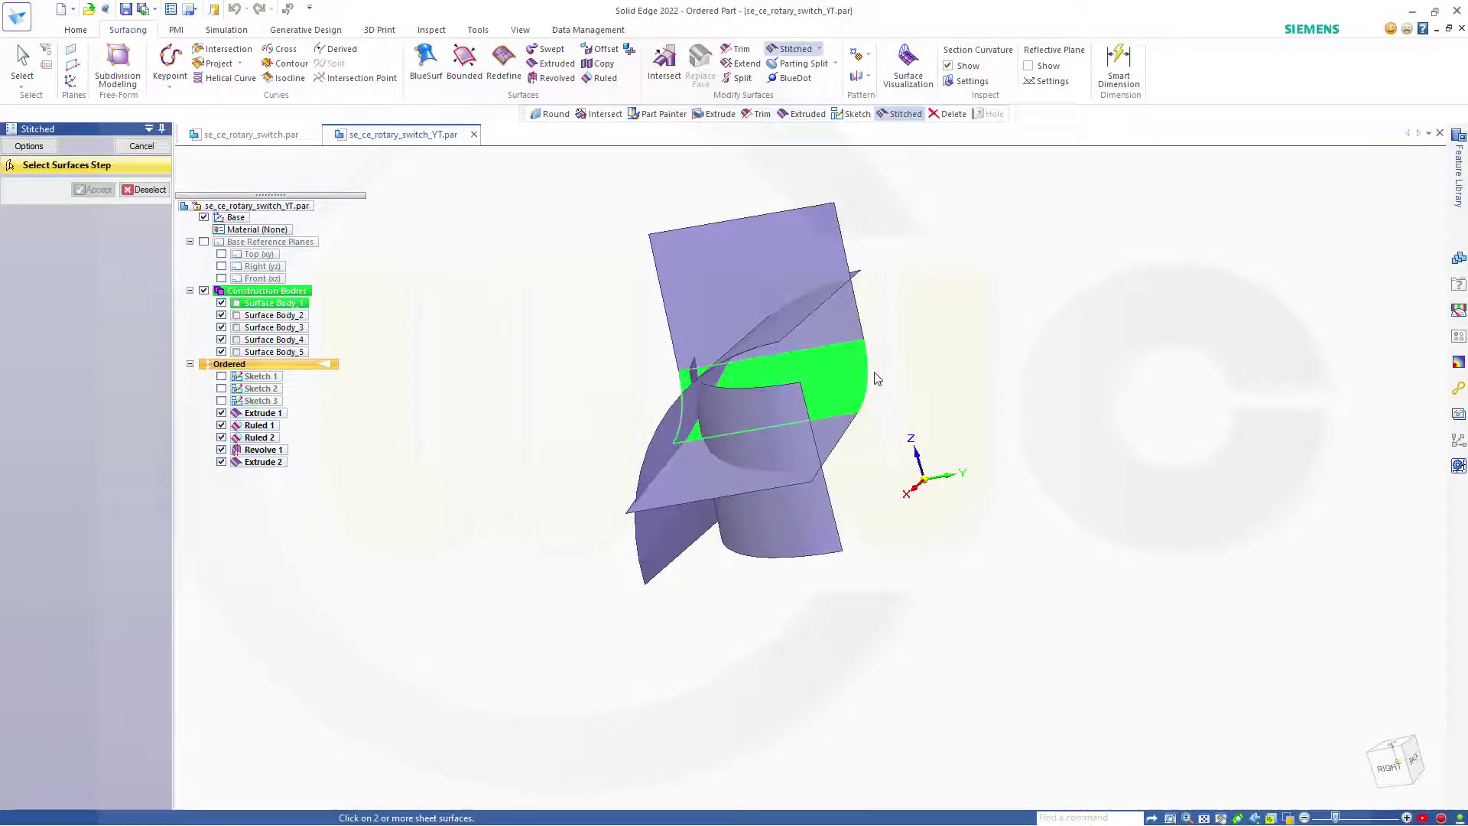
left_click(846, 316)
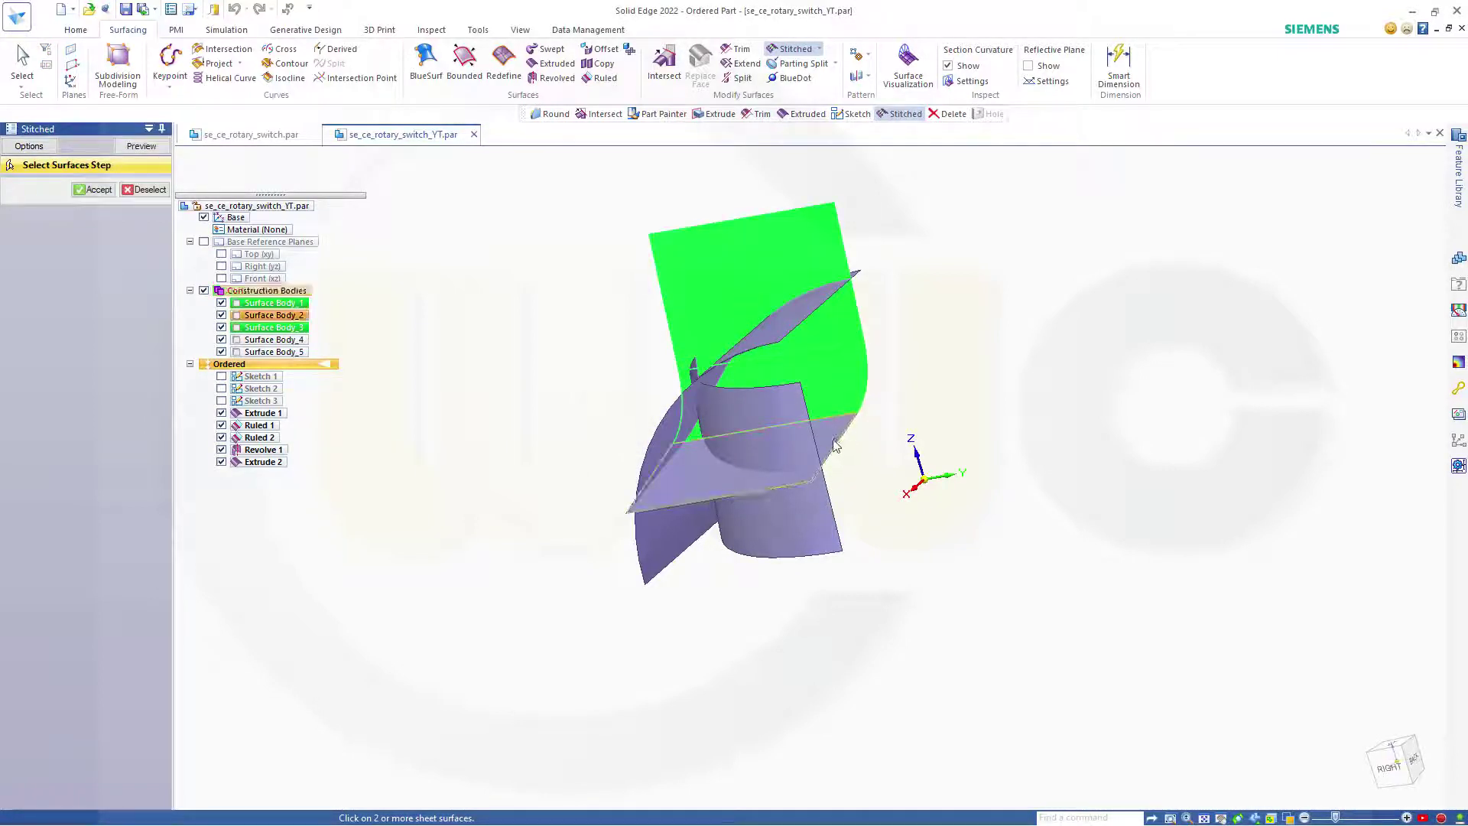
left_click(836, 445)
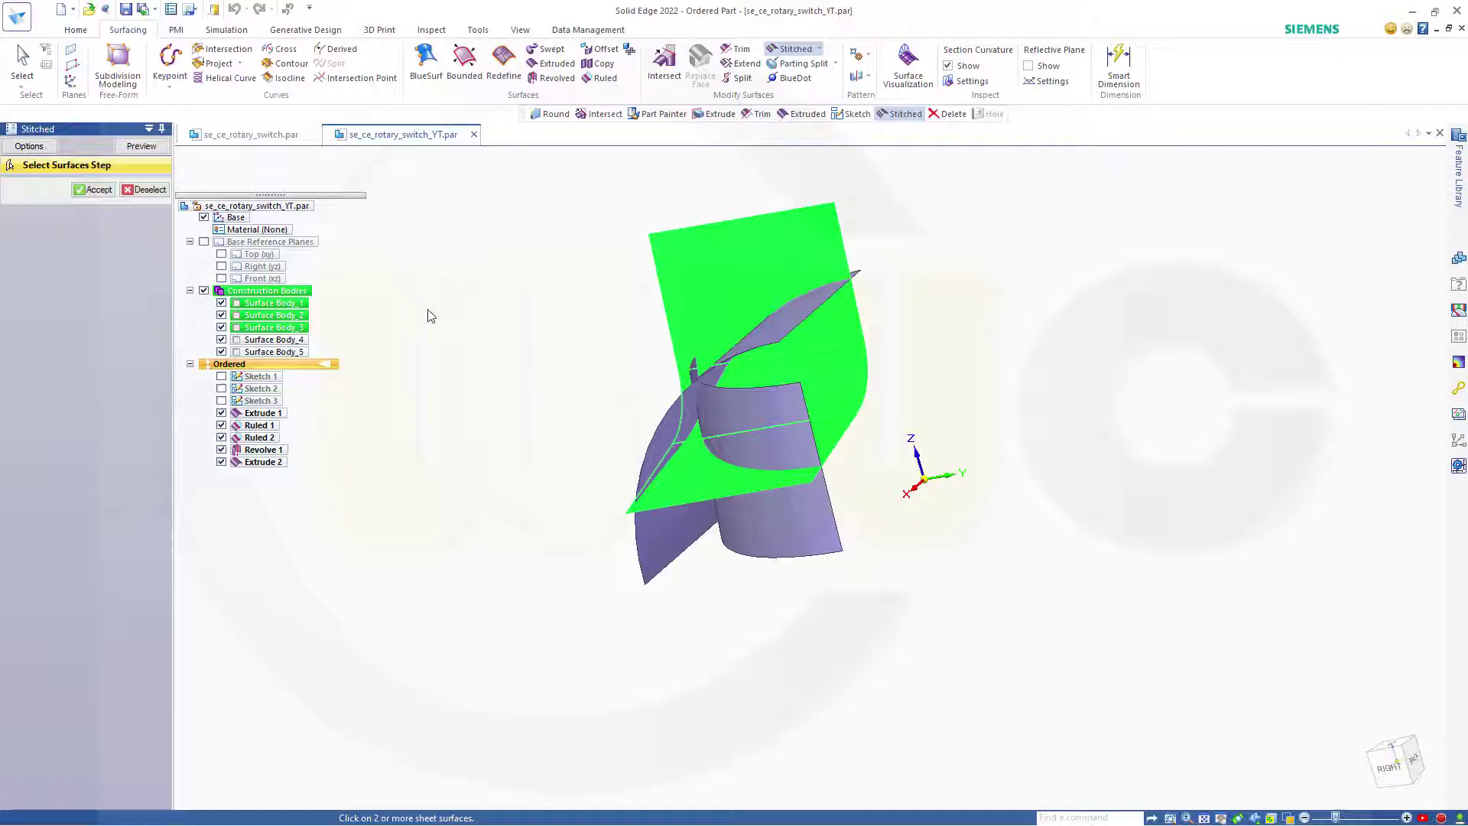
left_click(96, 191)
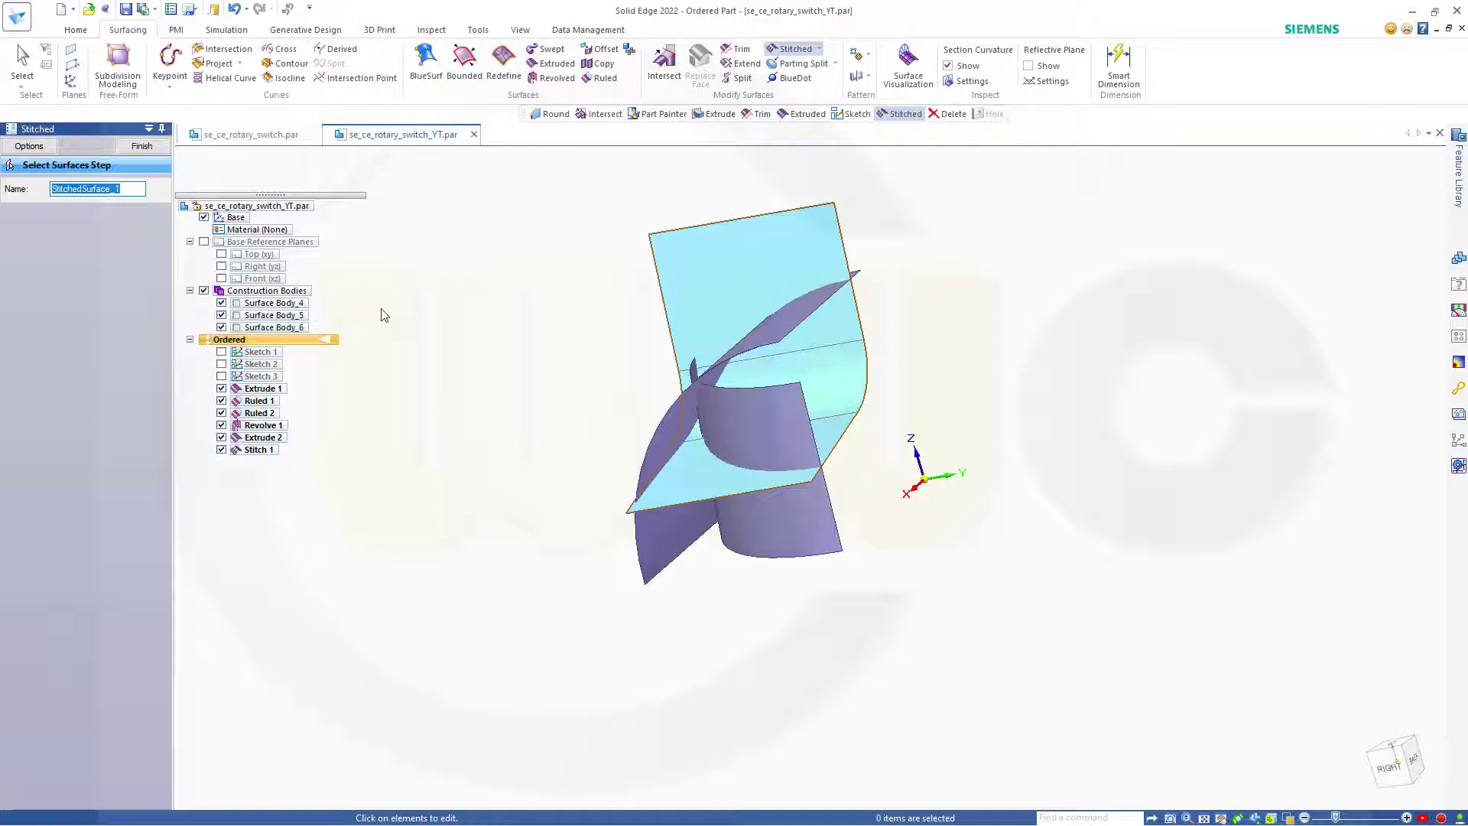
left_click(126, 146)
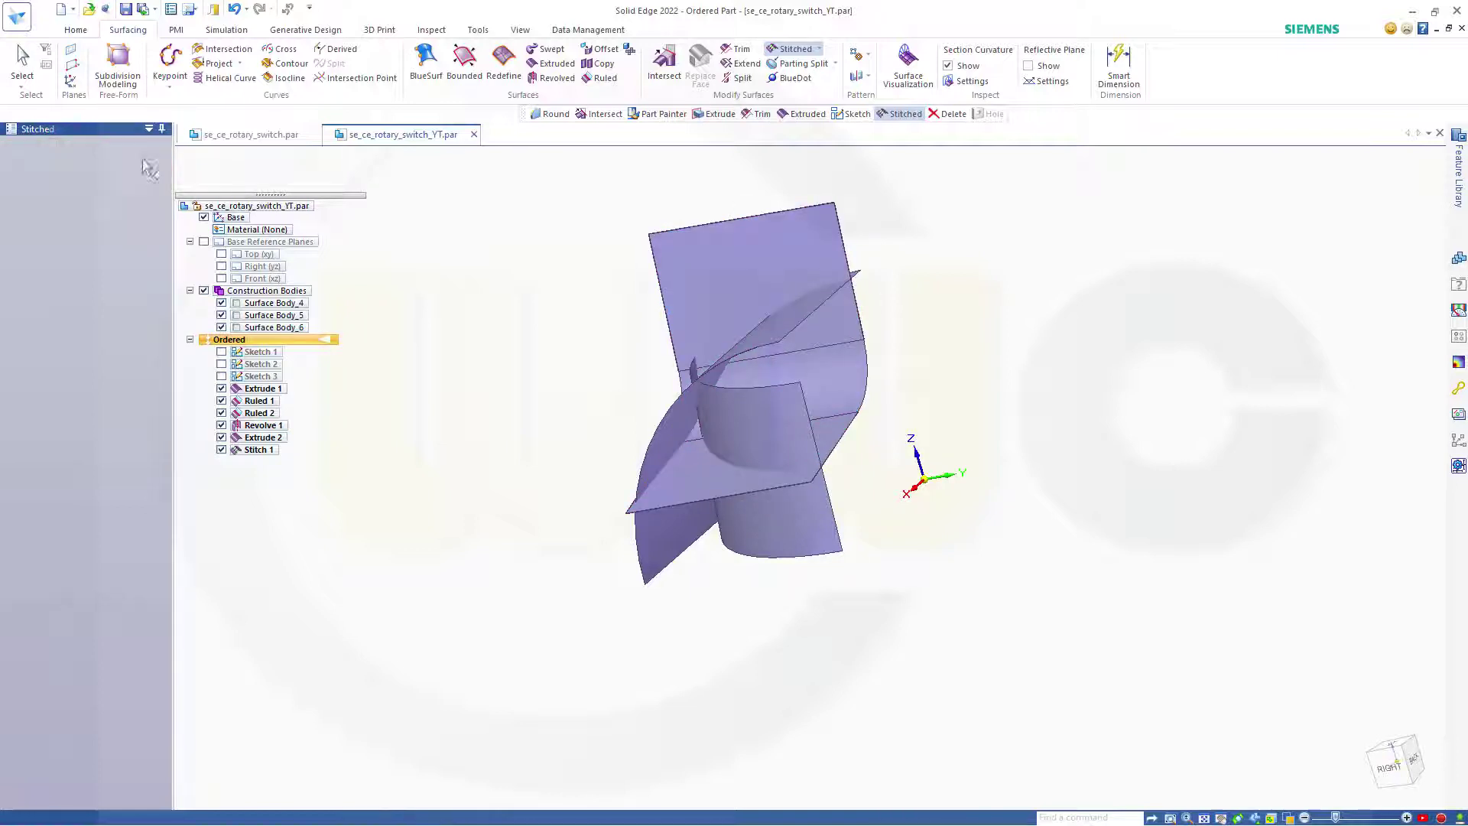
middle_click_drag(416, 387, 505, 375)
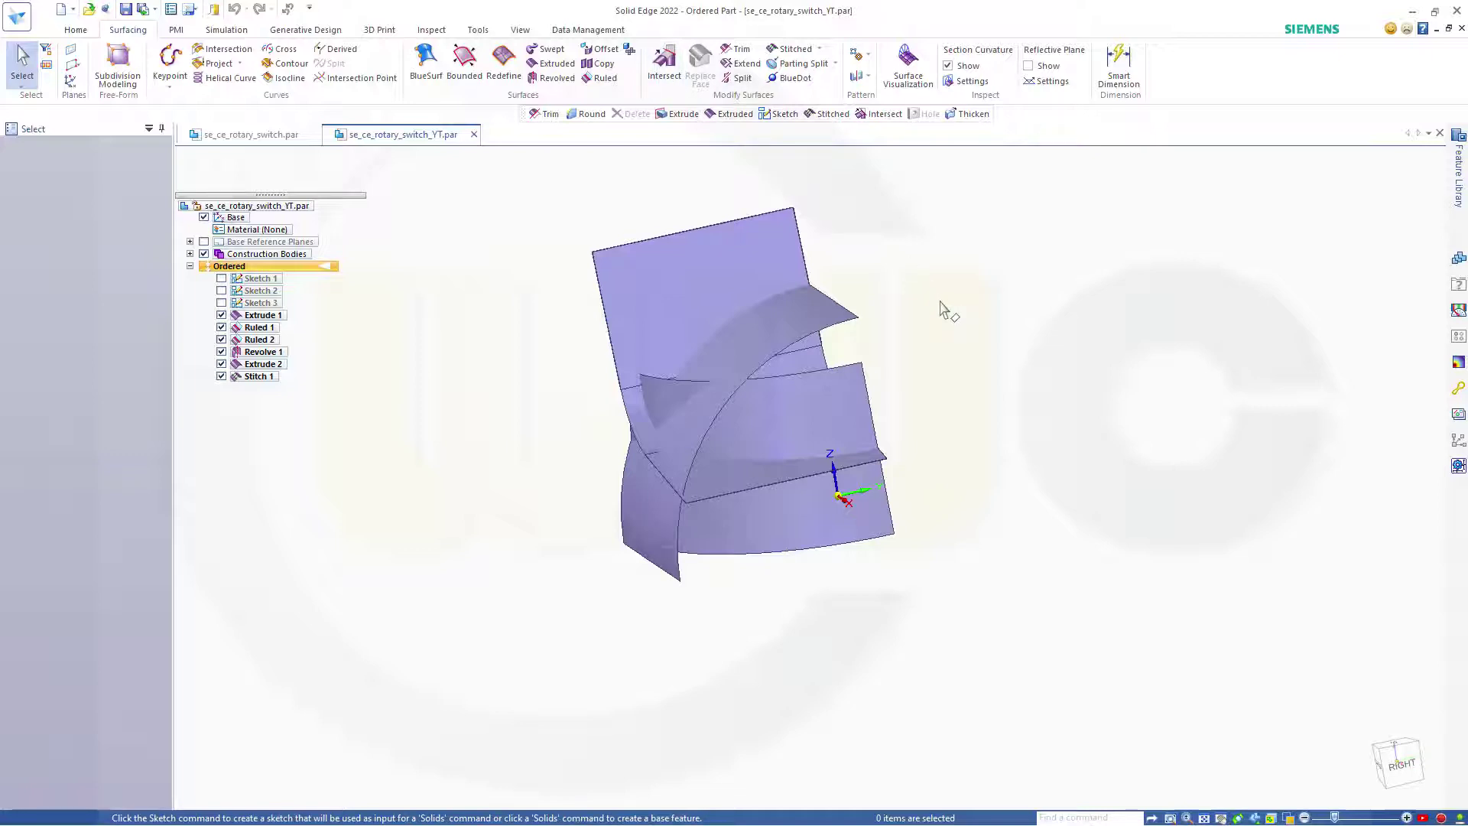
Intersect Surface Body_6 with the upper flap and lower curved surfaces.
middle_click_drag(949, 315, 957, 351, "shift")
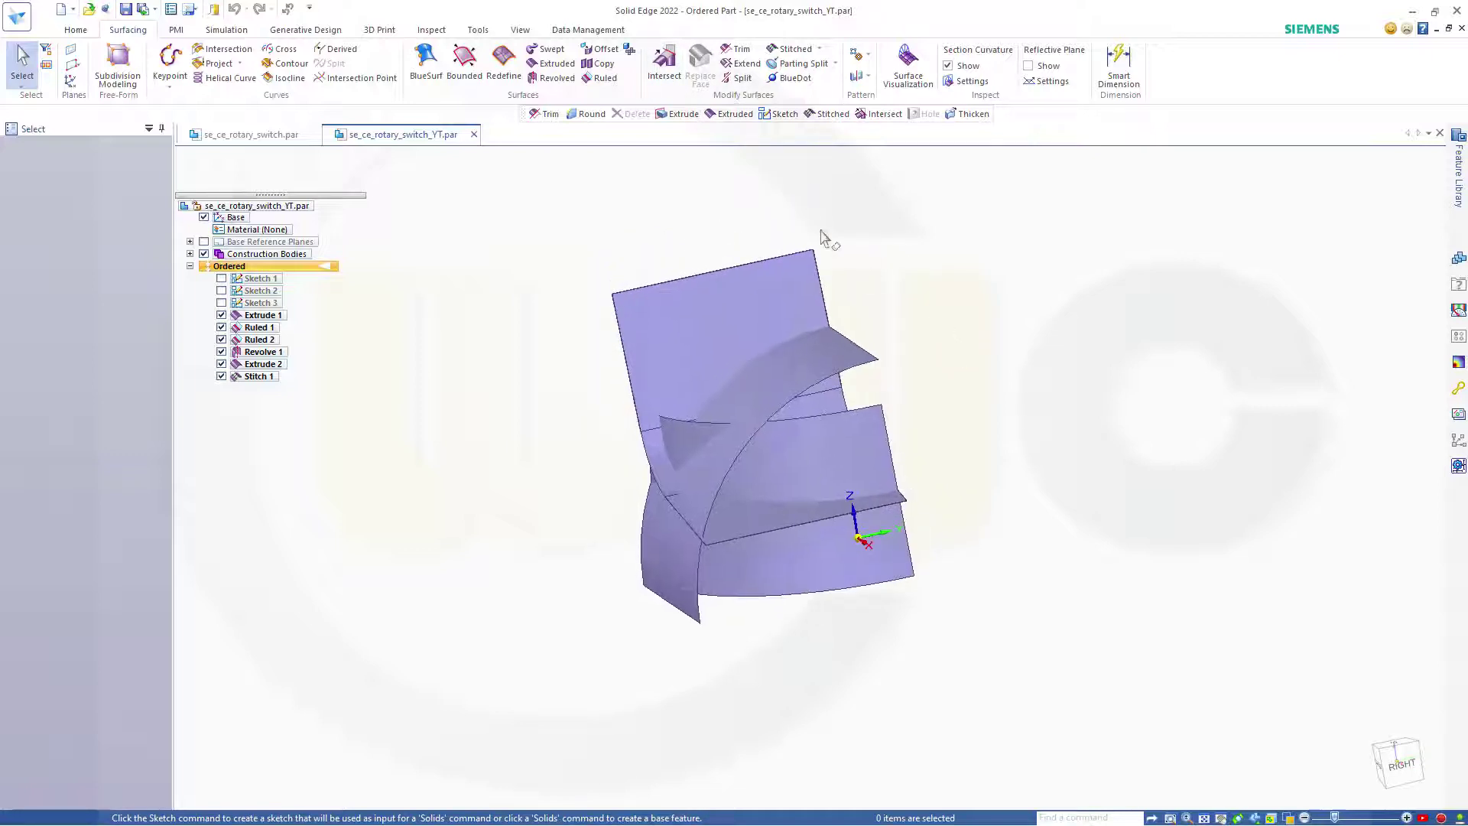
left_click(676, 69)
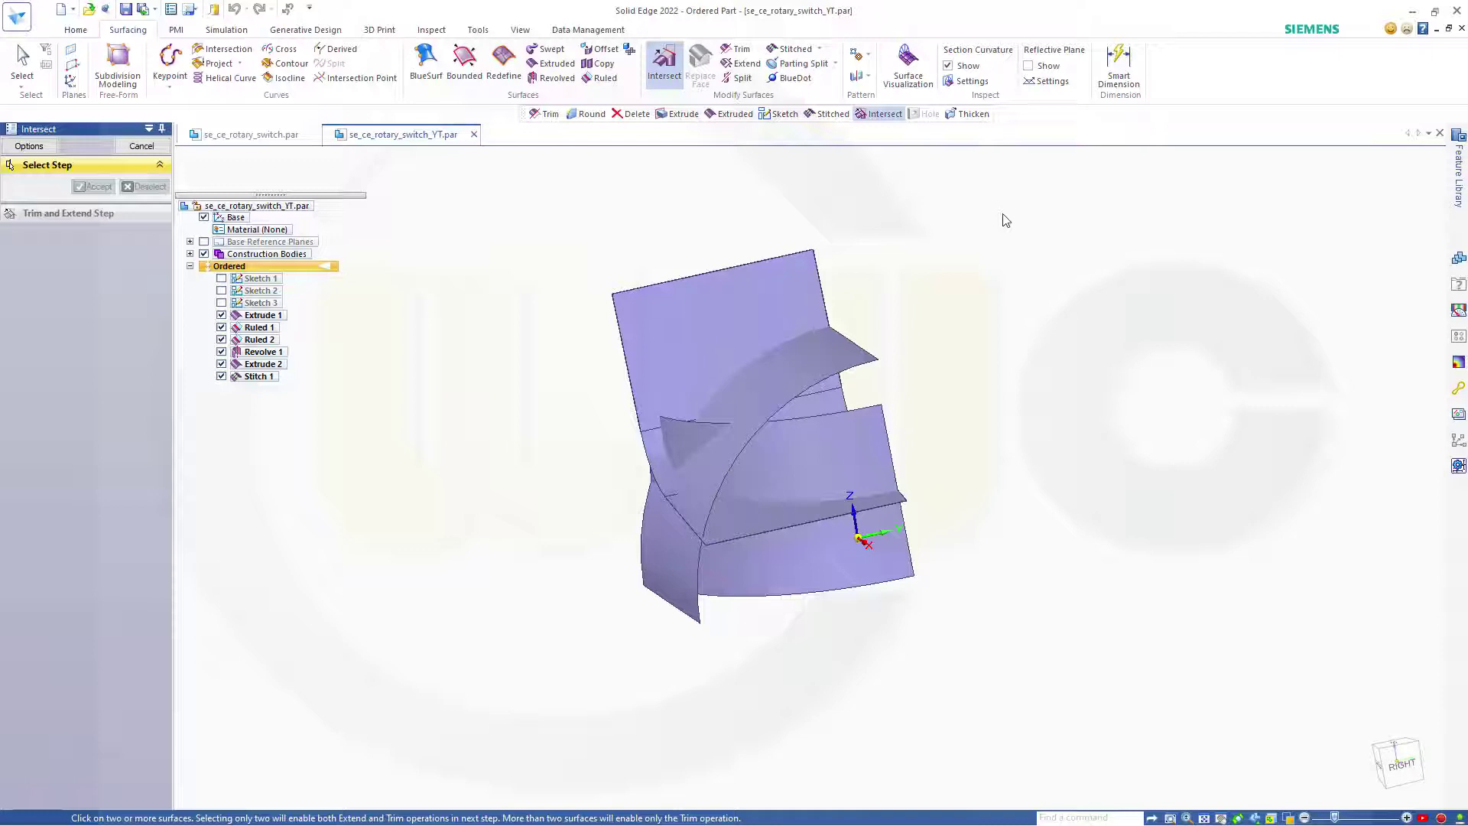
left_click(746, 276)
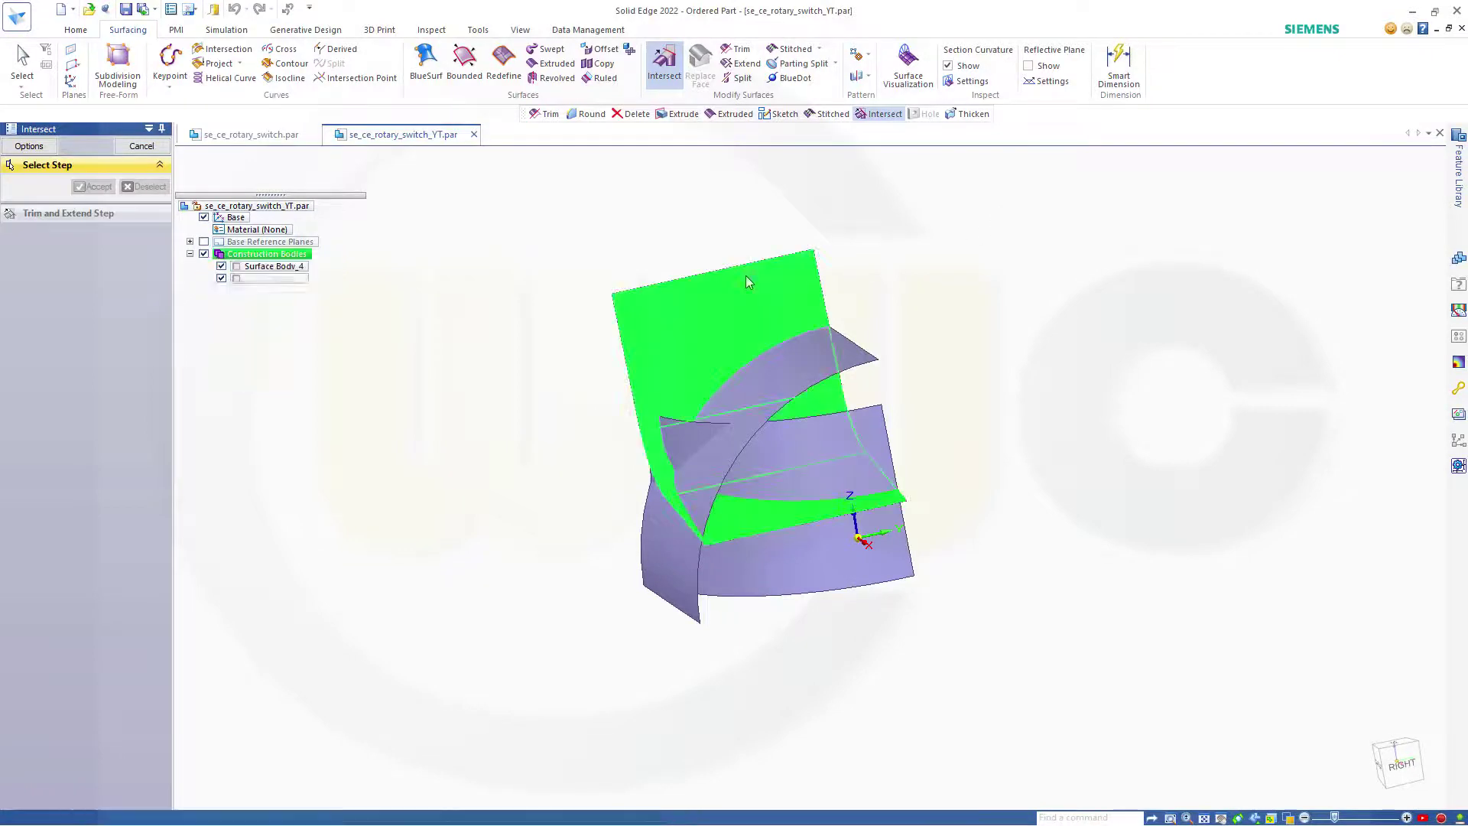
left_click(869, 366)
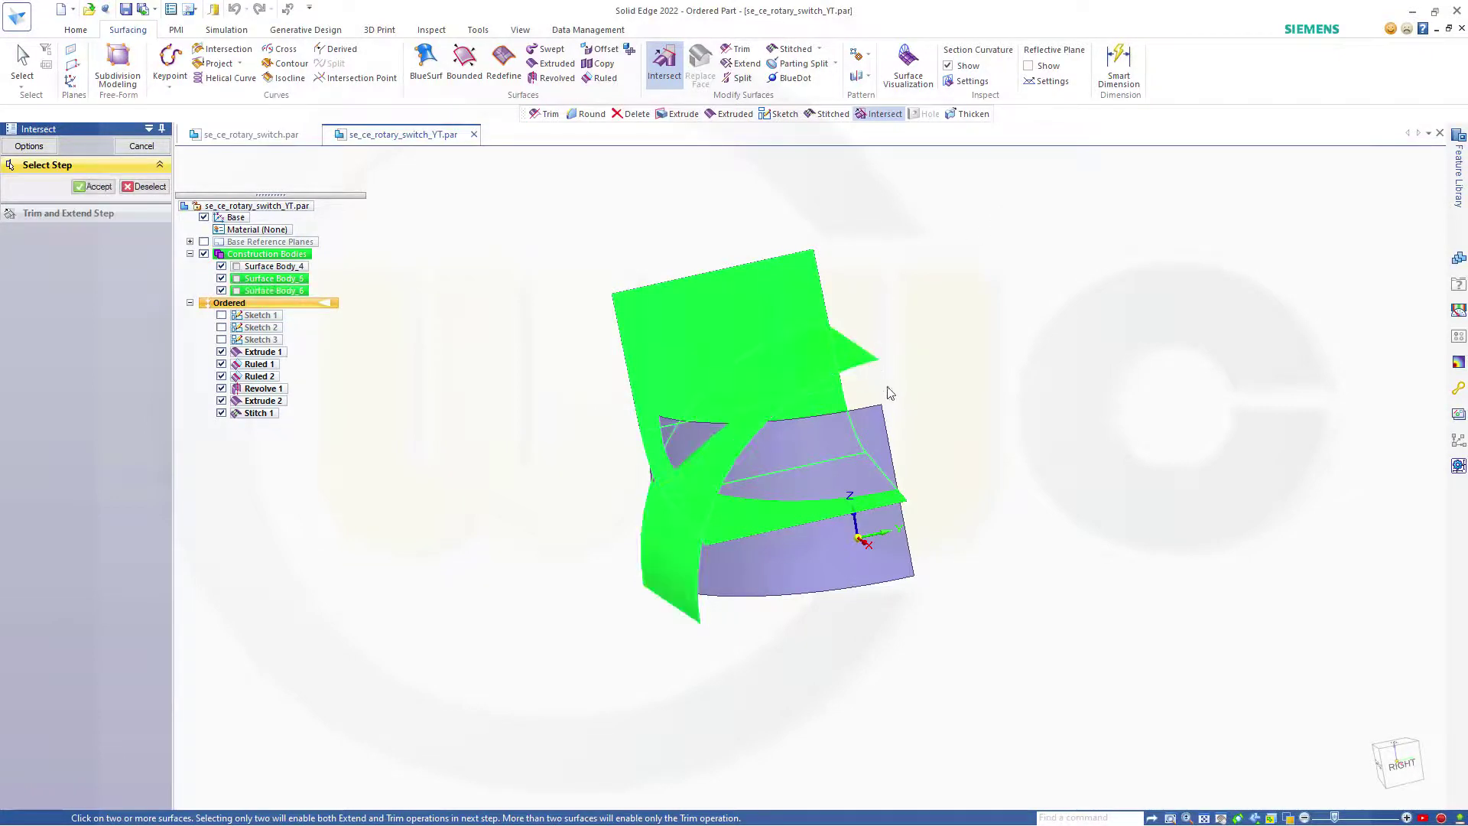
left_click(888, 439)
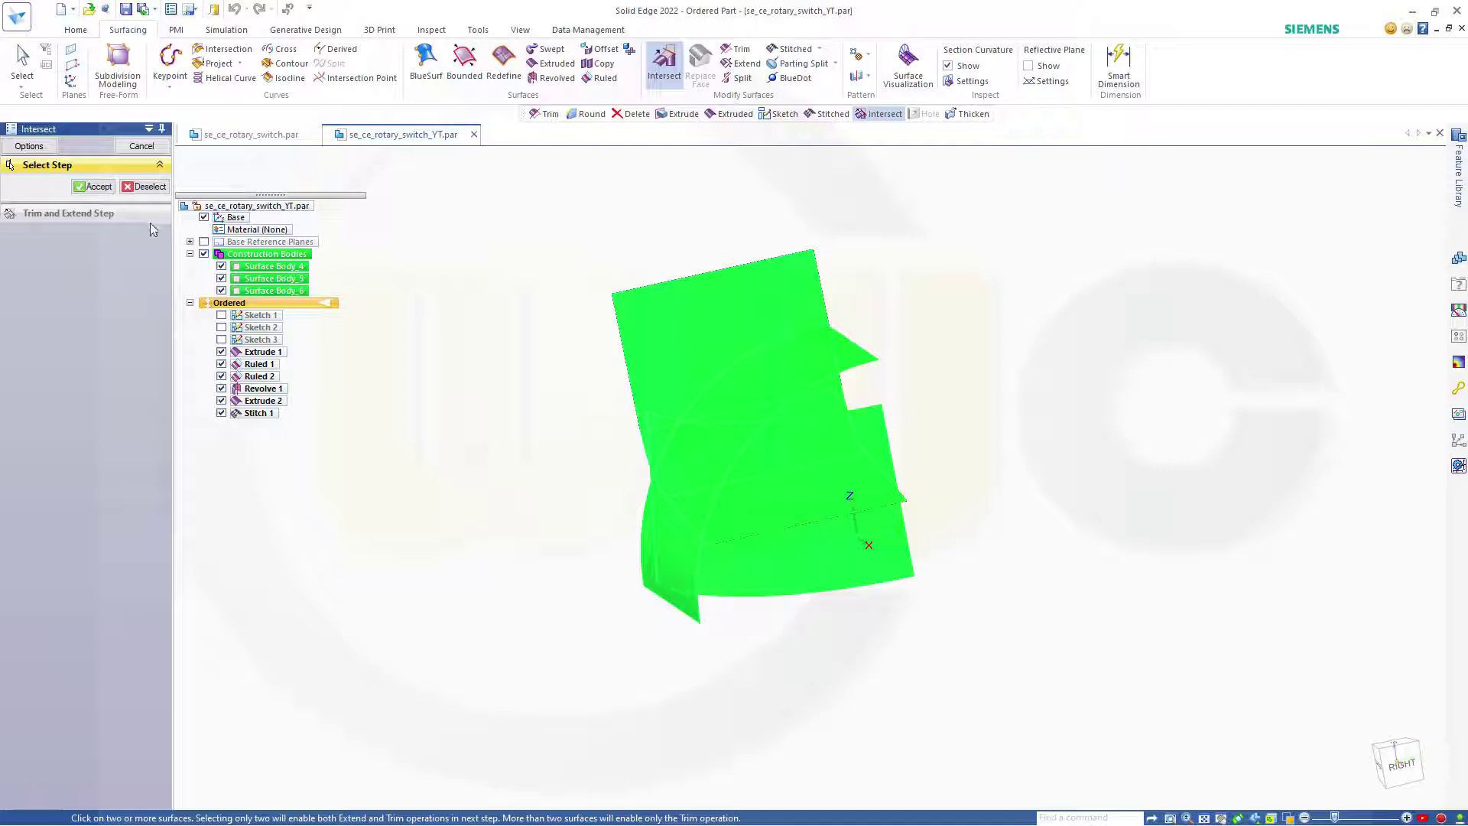
left_click(94, 186)
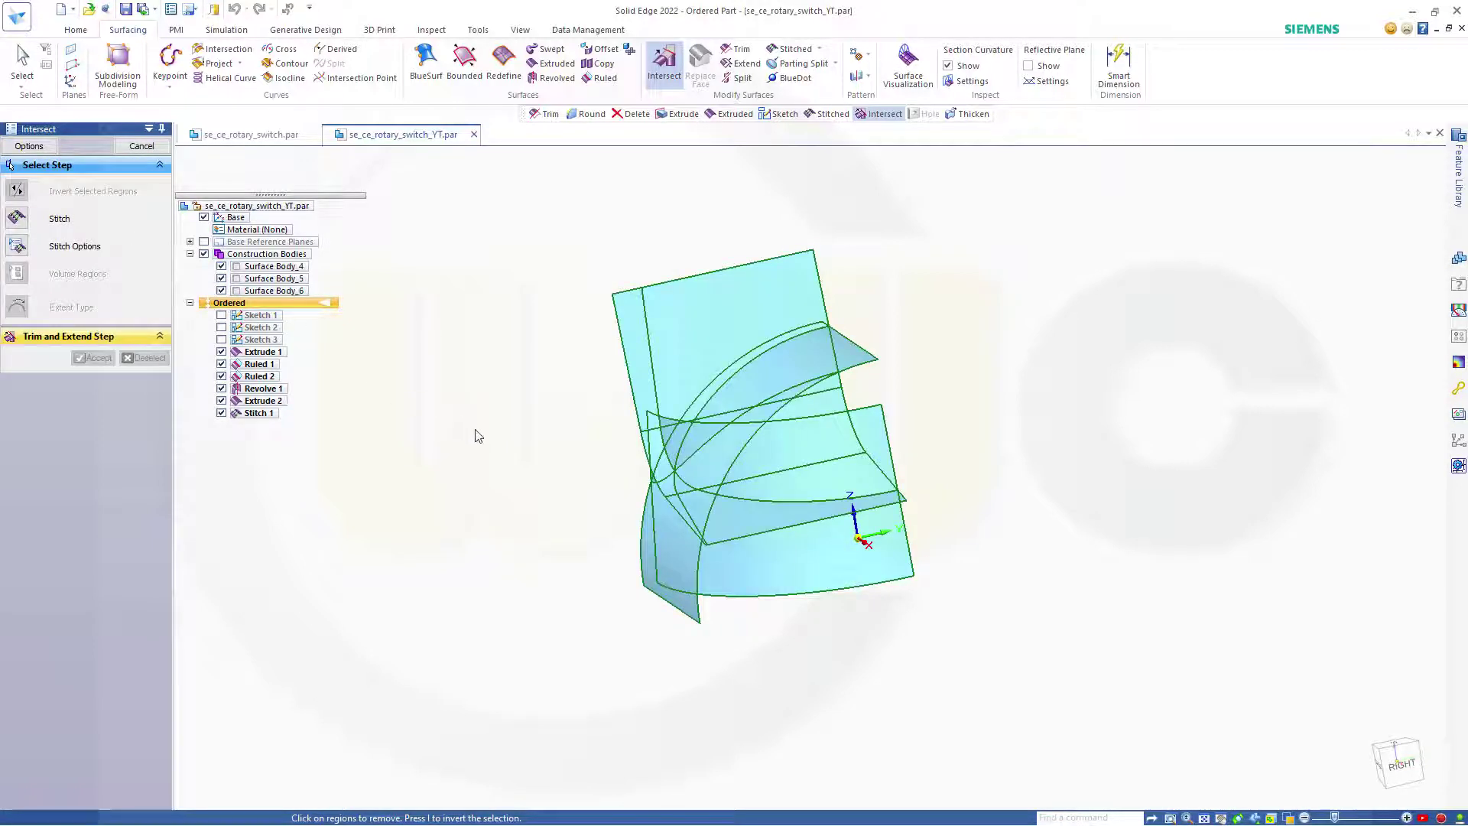
Mark and invert the regions to remove, trimming the surfaces into the closed Intersect 1.
middle_click_drag(475, 435, 381, 433)
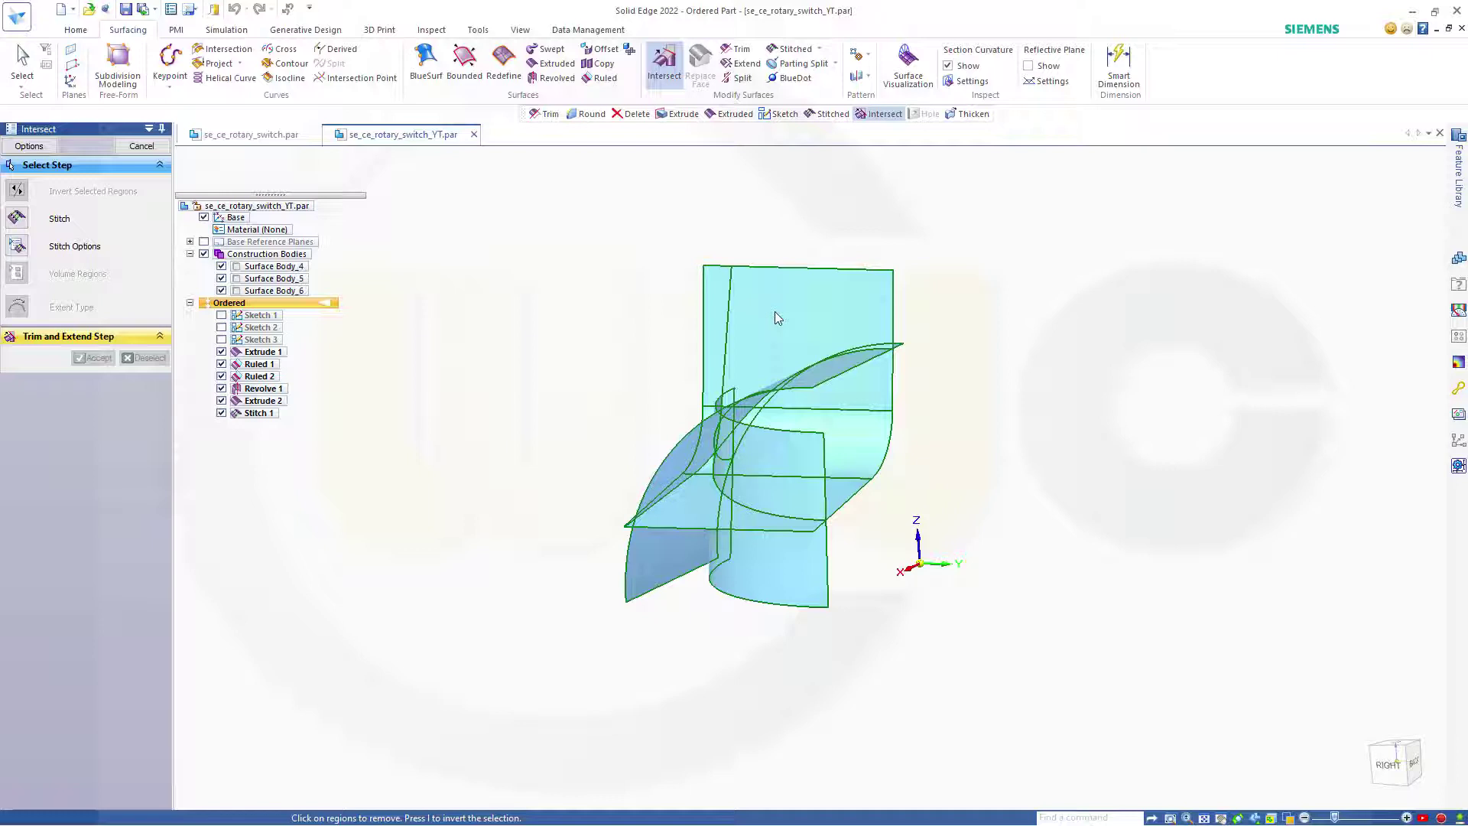
left_click(869, 446)
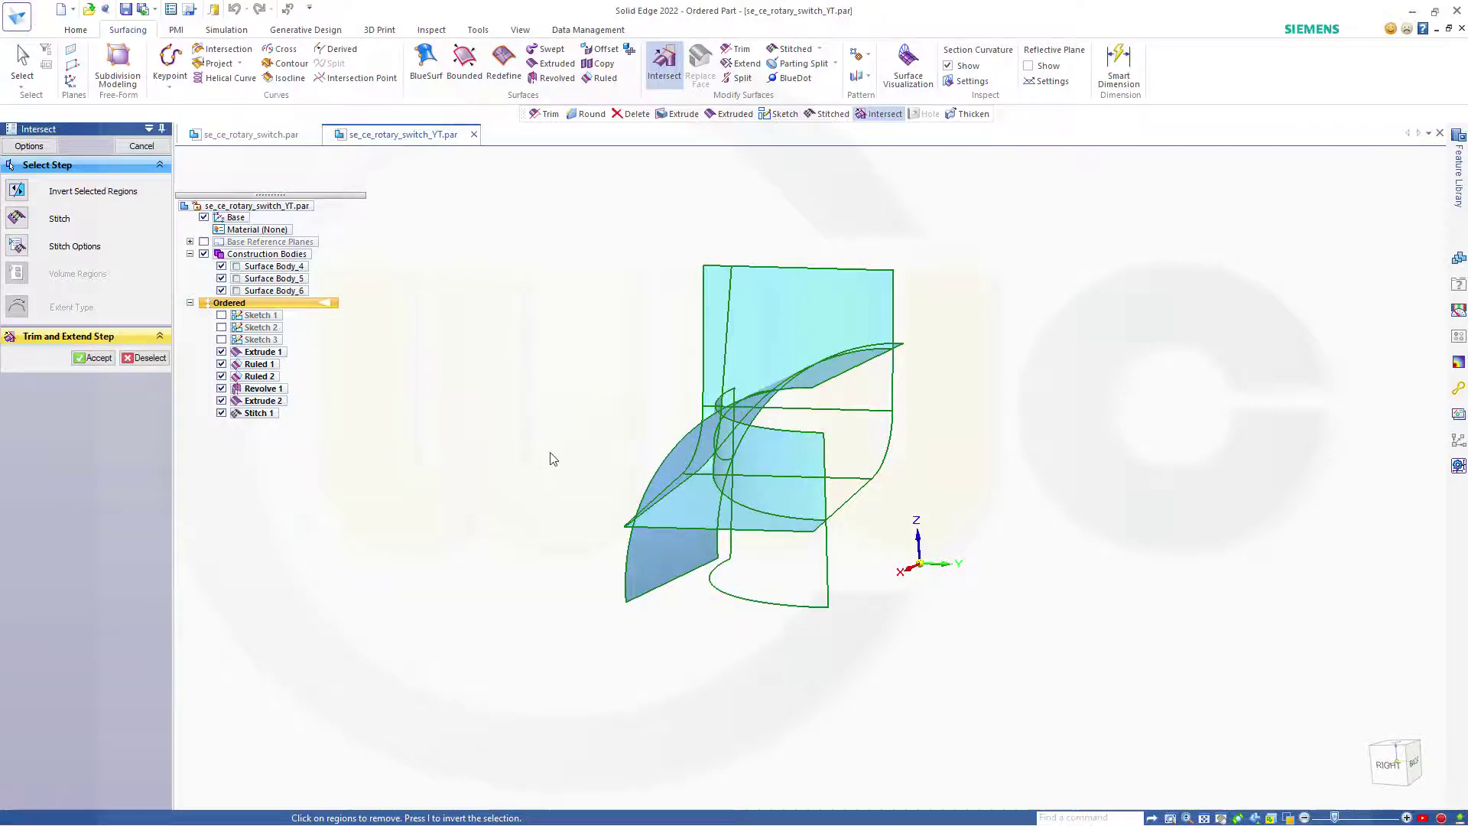
middle_click_drag(551, 458, 690, 381)
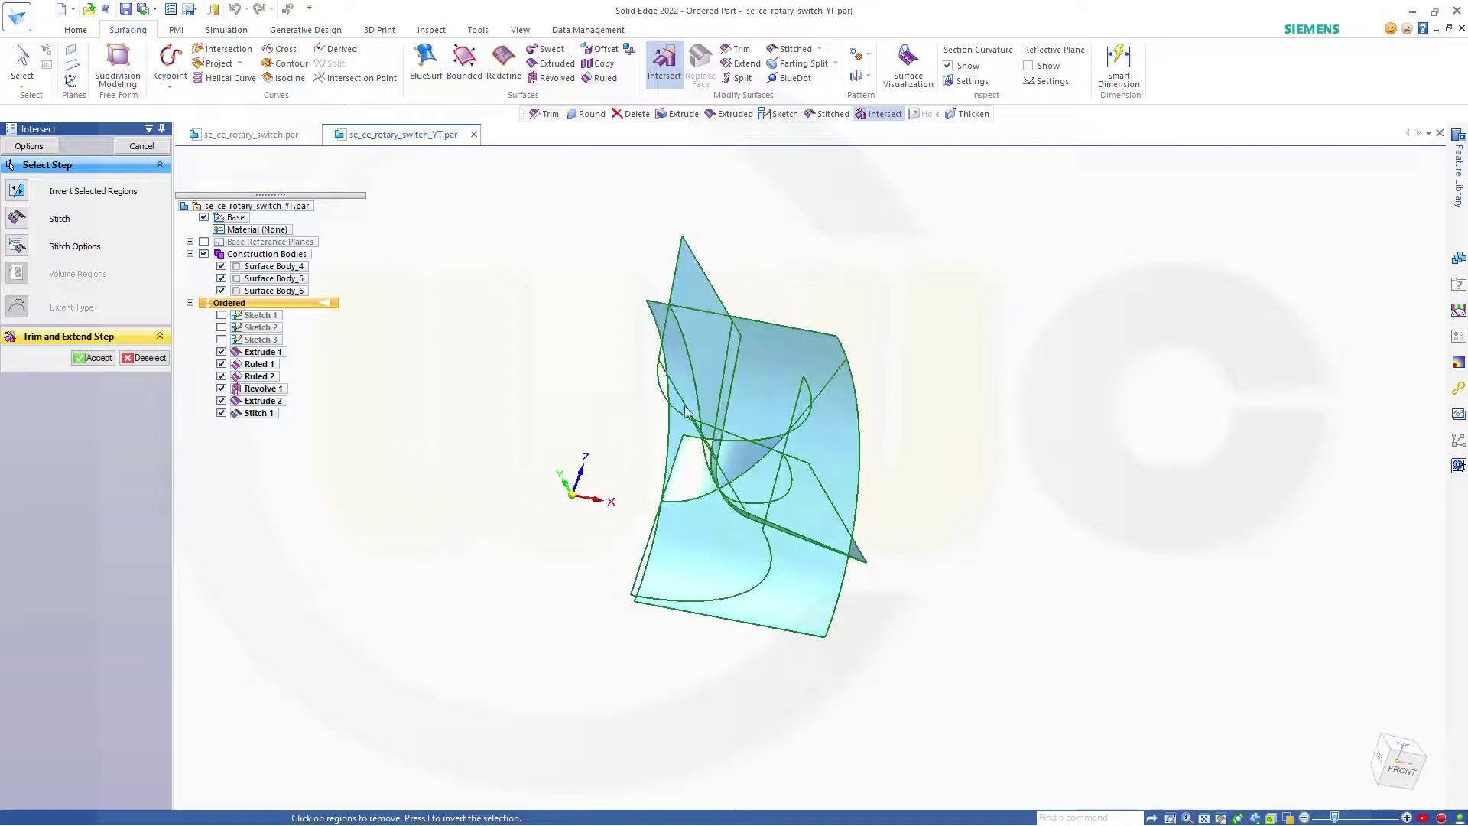
middle_click_drag(999, 507, 734, 396)
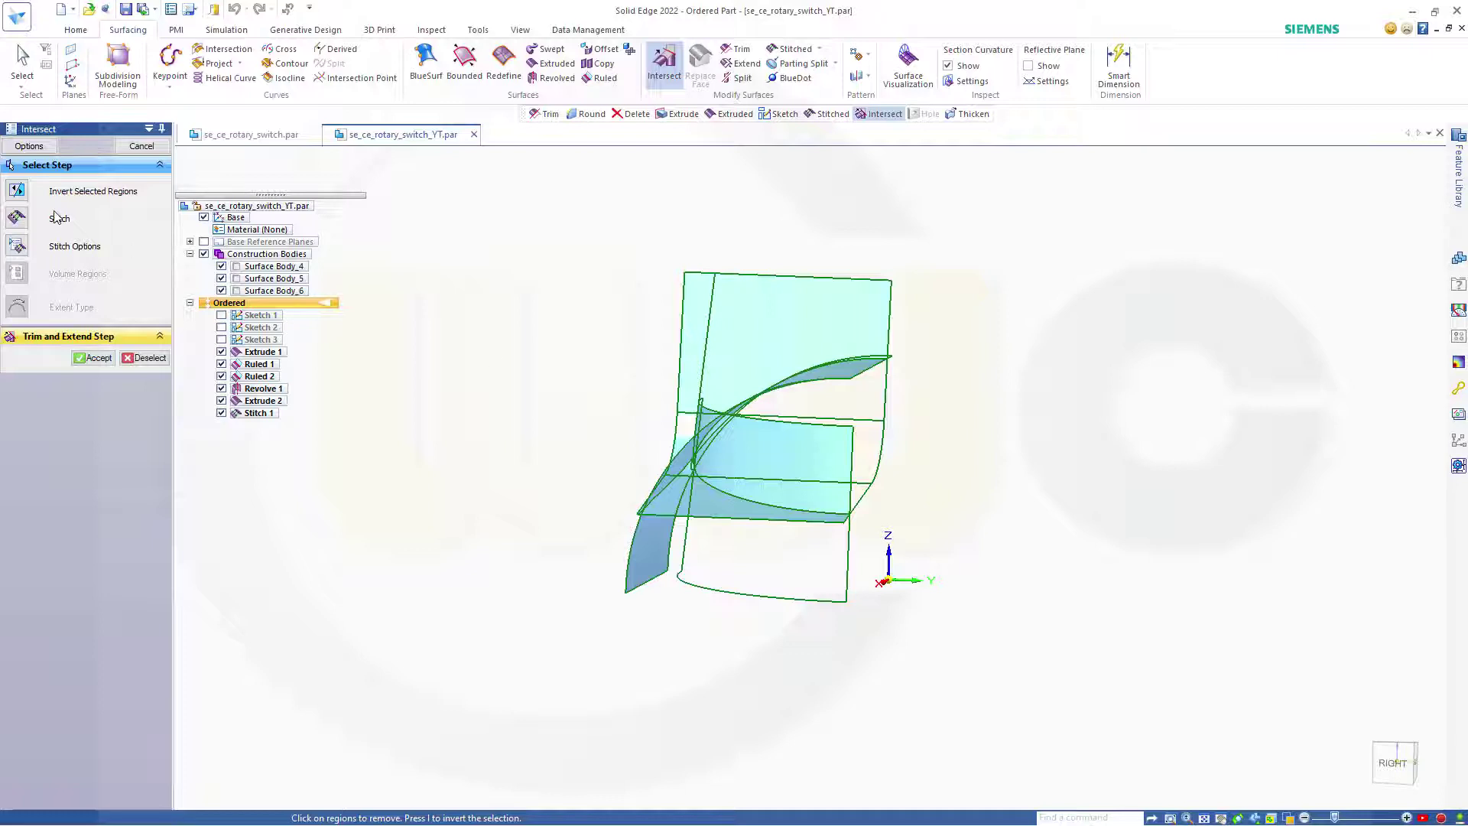
left_click(19, 192)
middle_click_drag(477, 418, 590, 399)
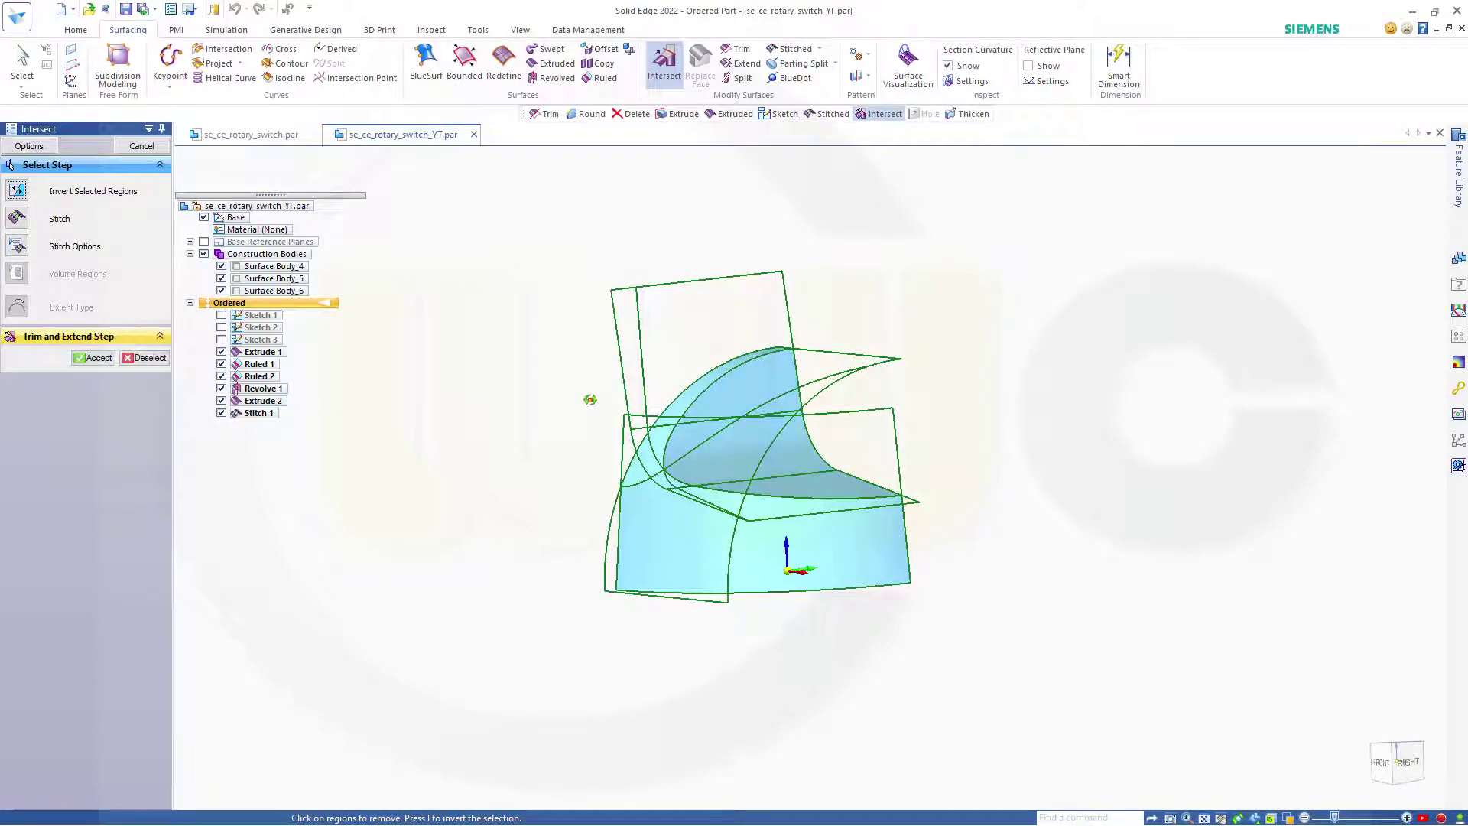
left_click(95, 358)
middle_click_drag(504, 431, 459, 420)
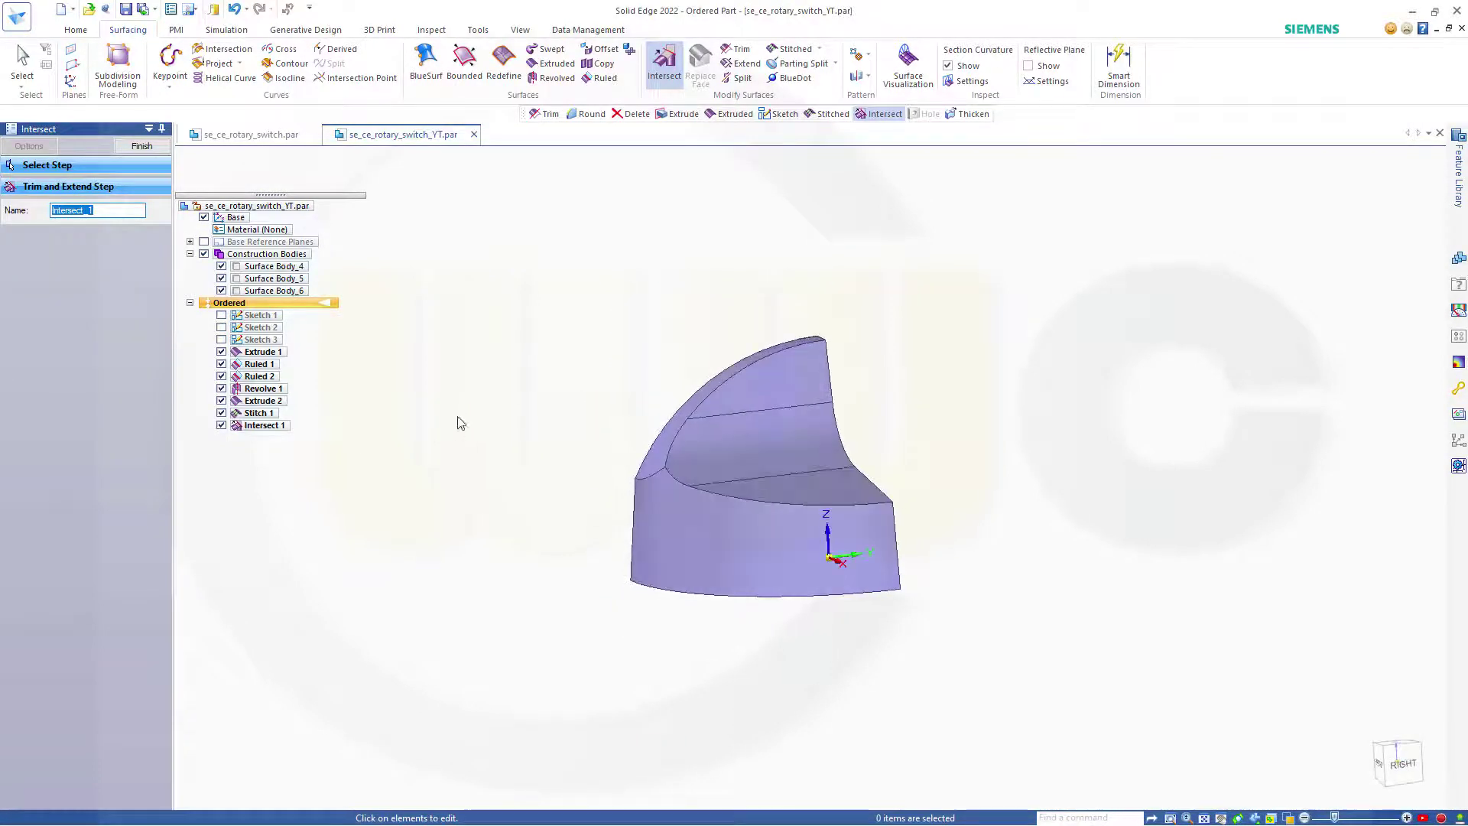
left_click(143, 146)
left_click(142, 146)
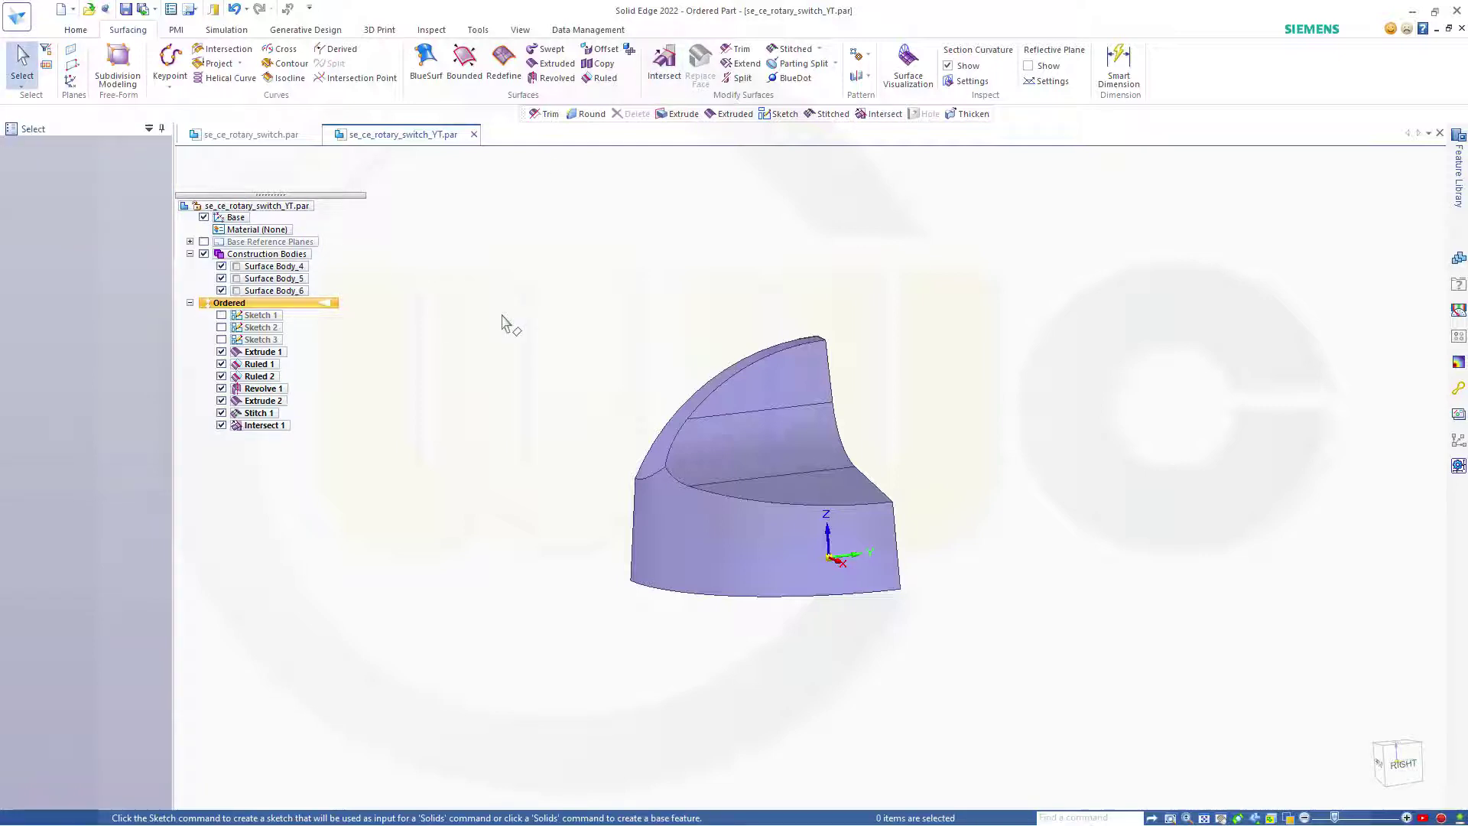
Stitch Surface Body_4, Surface Body_6 and Surface Body_5 with default options into Surface Body_7.
middle_click_drag(562, 373, 575, 389)
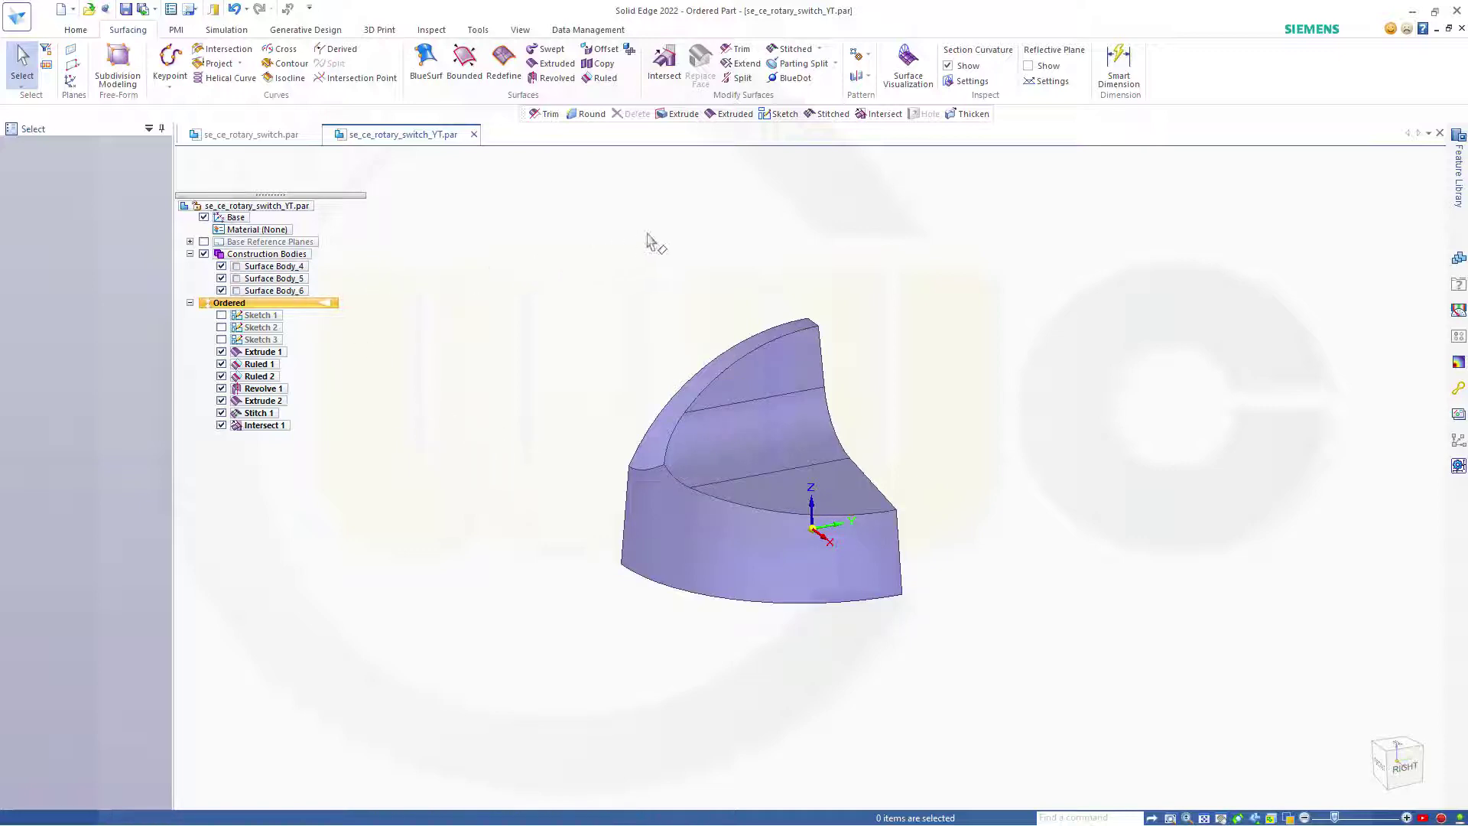
left_click(793, 48)
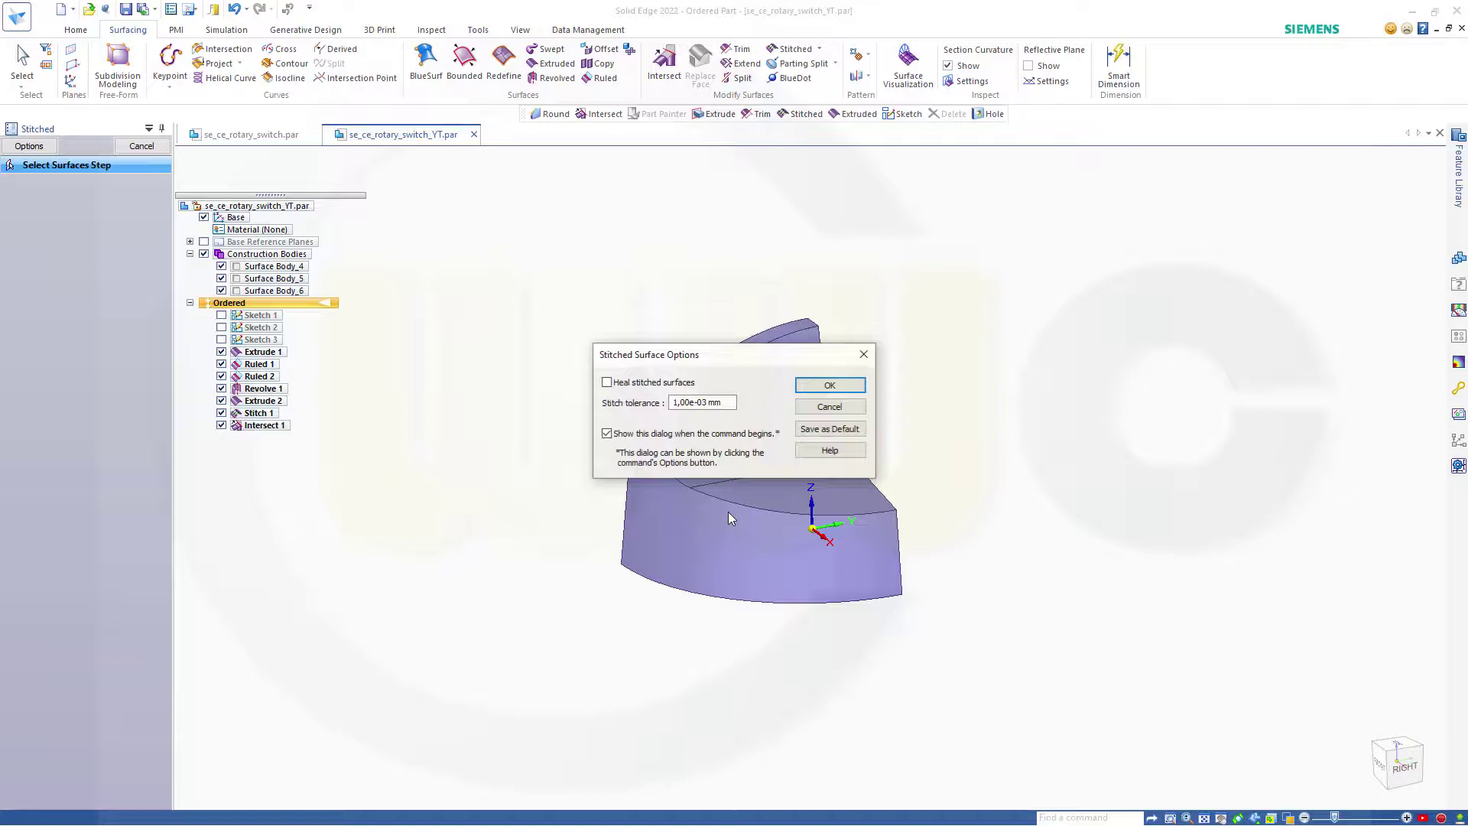
left_click(830, 386)
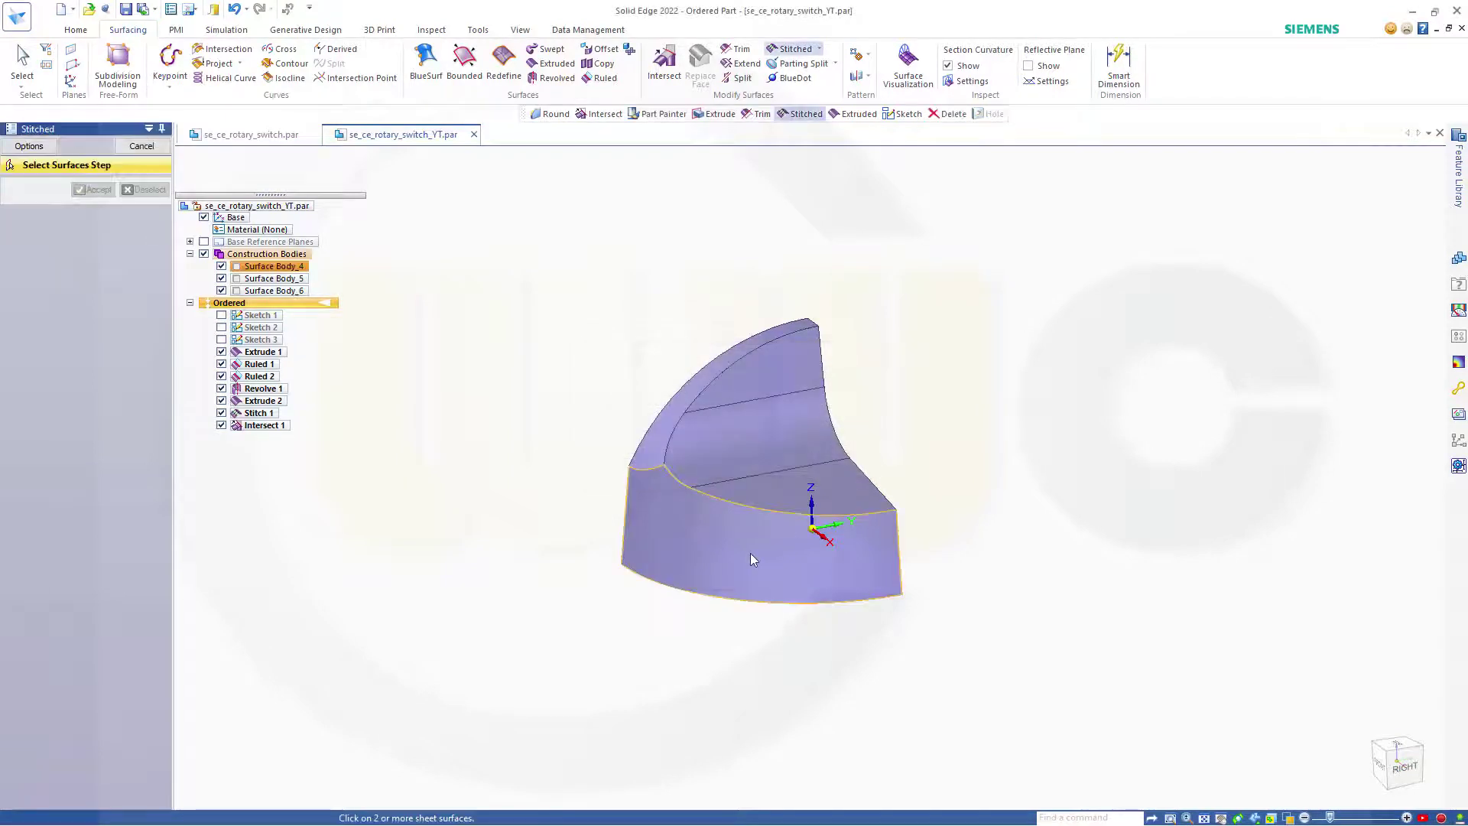
left_click(750, 553)
left_click(759, 452)
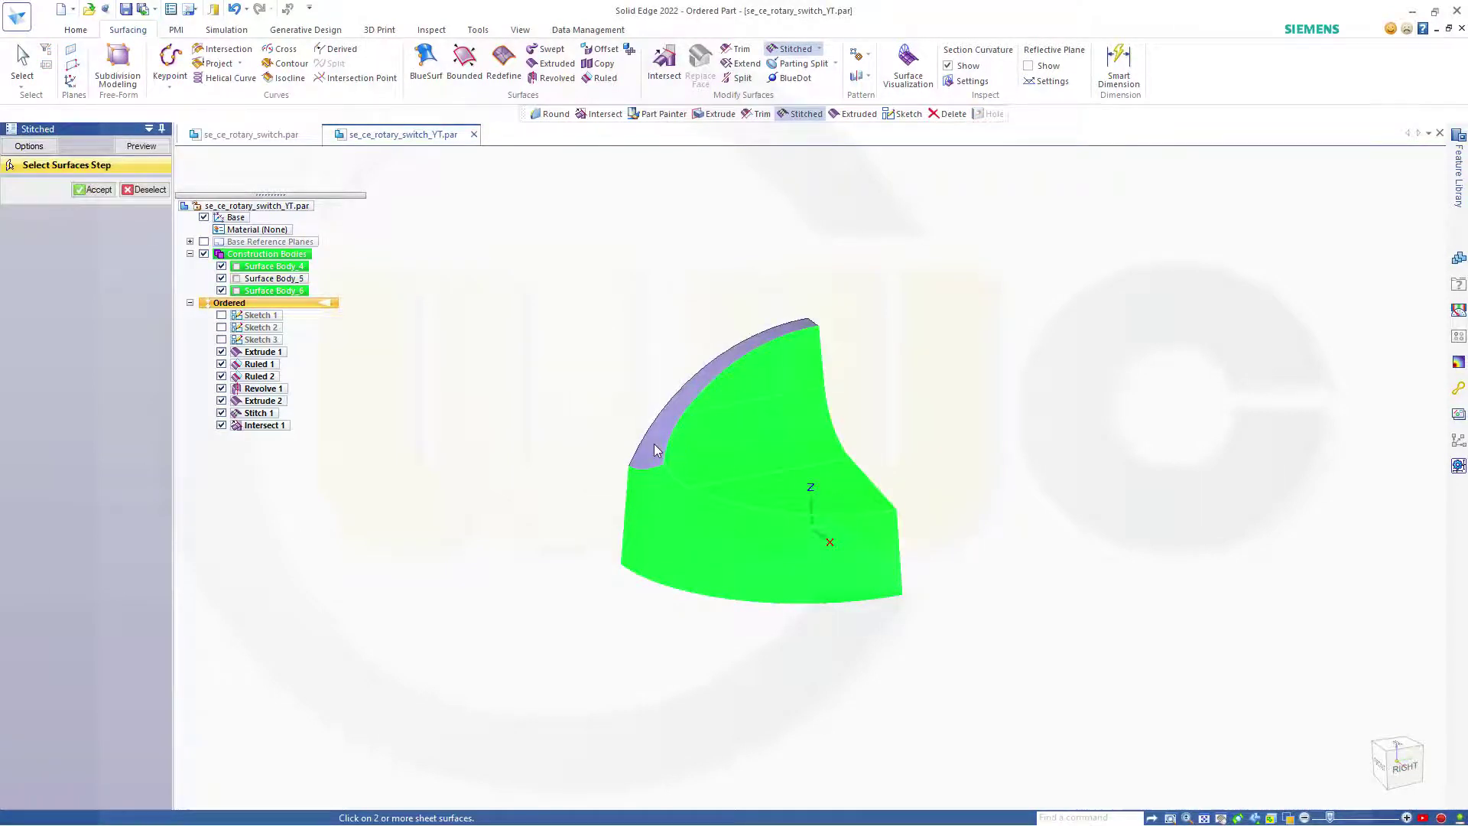
left_click(654, 444)
left_click(94, 189)
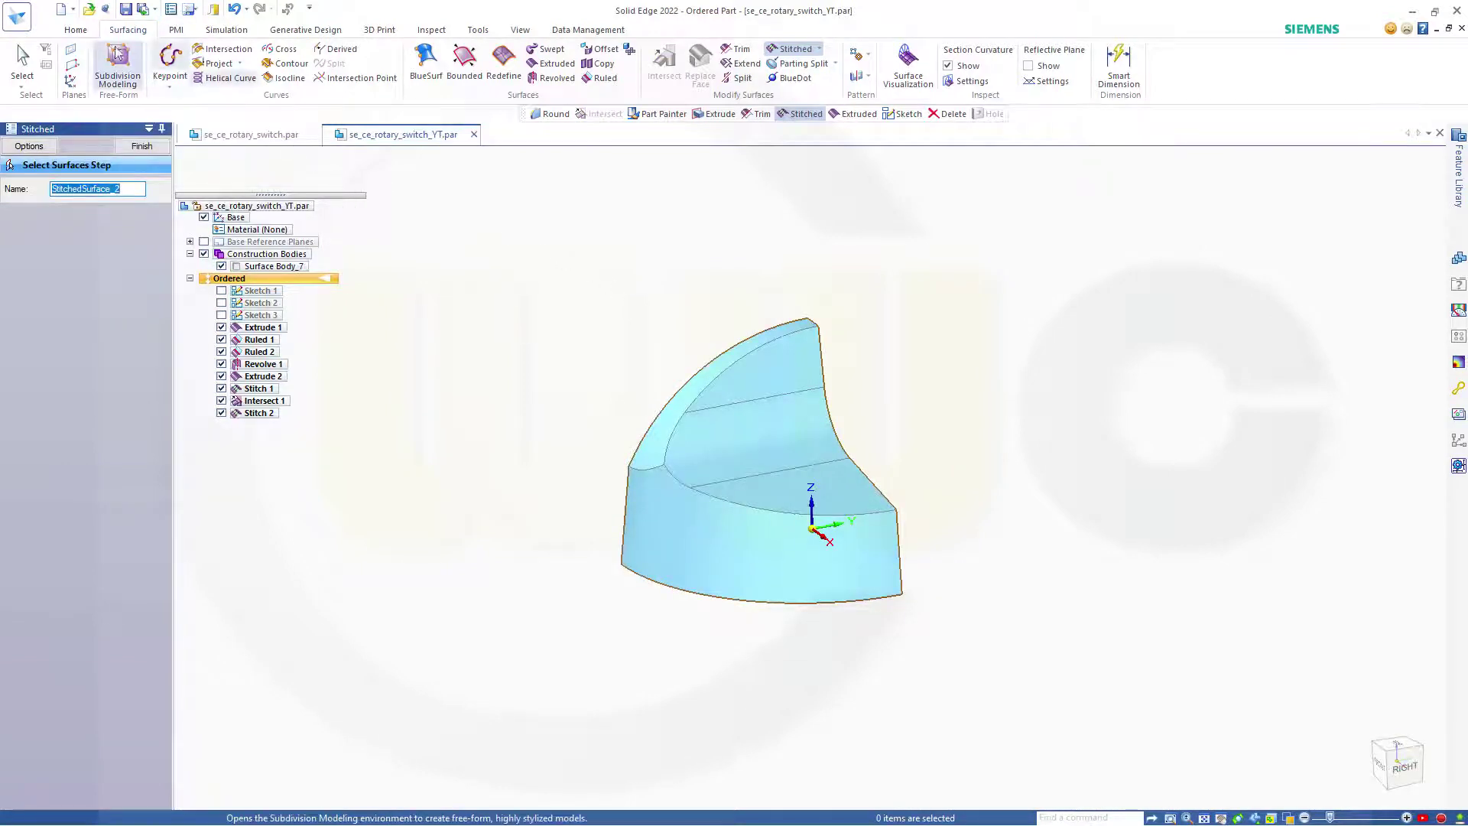
Mirror-copy the knob surface body across the Right (yz) base plane, producing Surface Body_8.
left_click(75, 29)
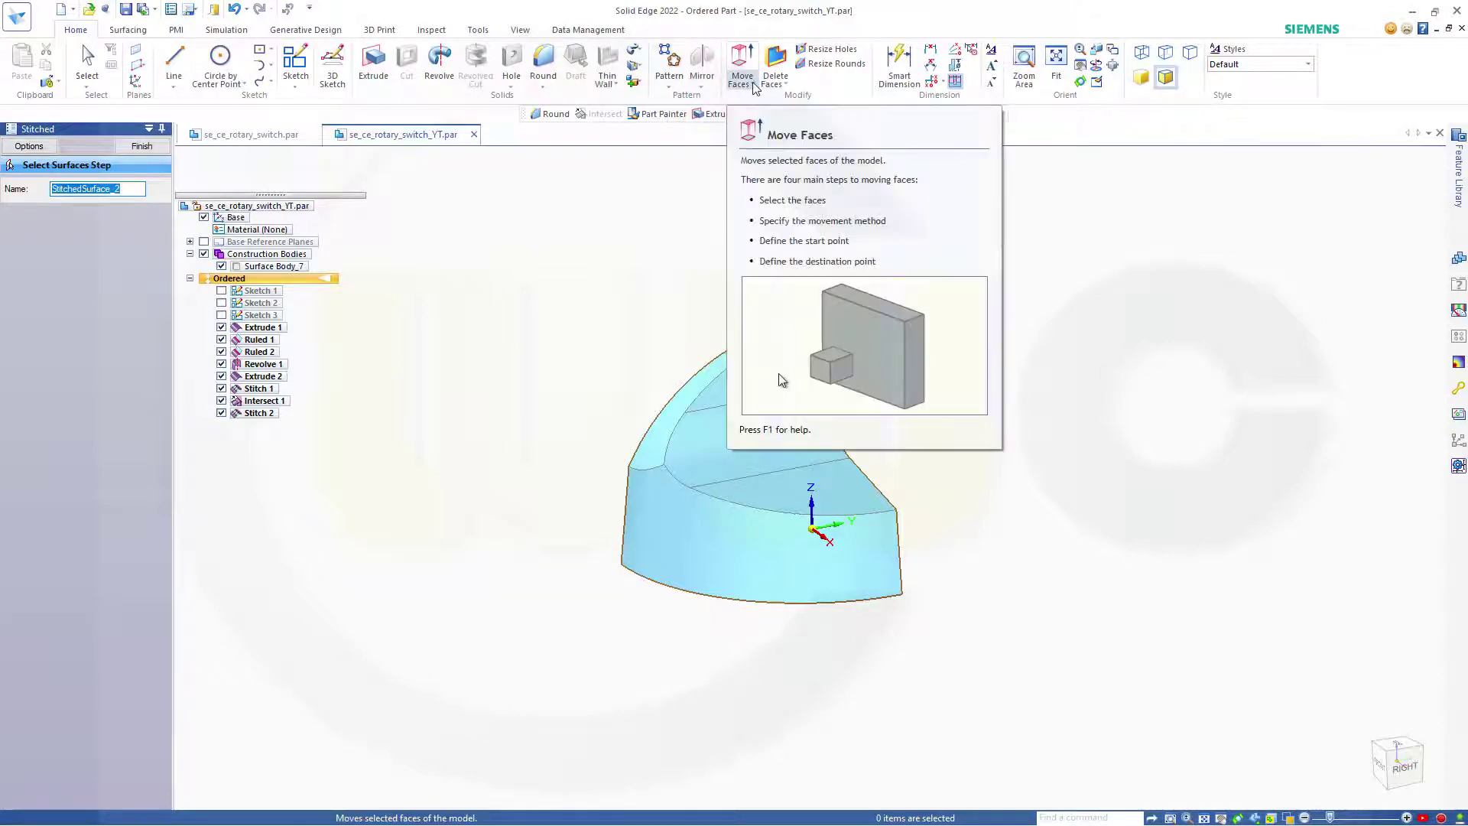
left_click(702, 83)
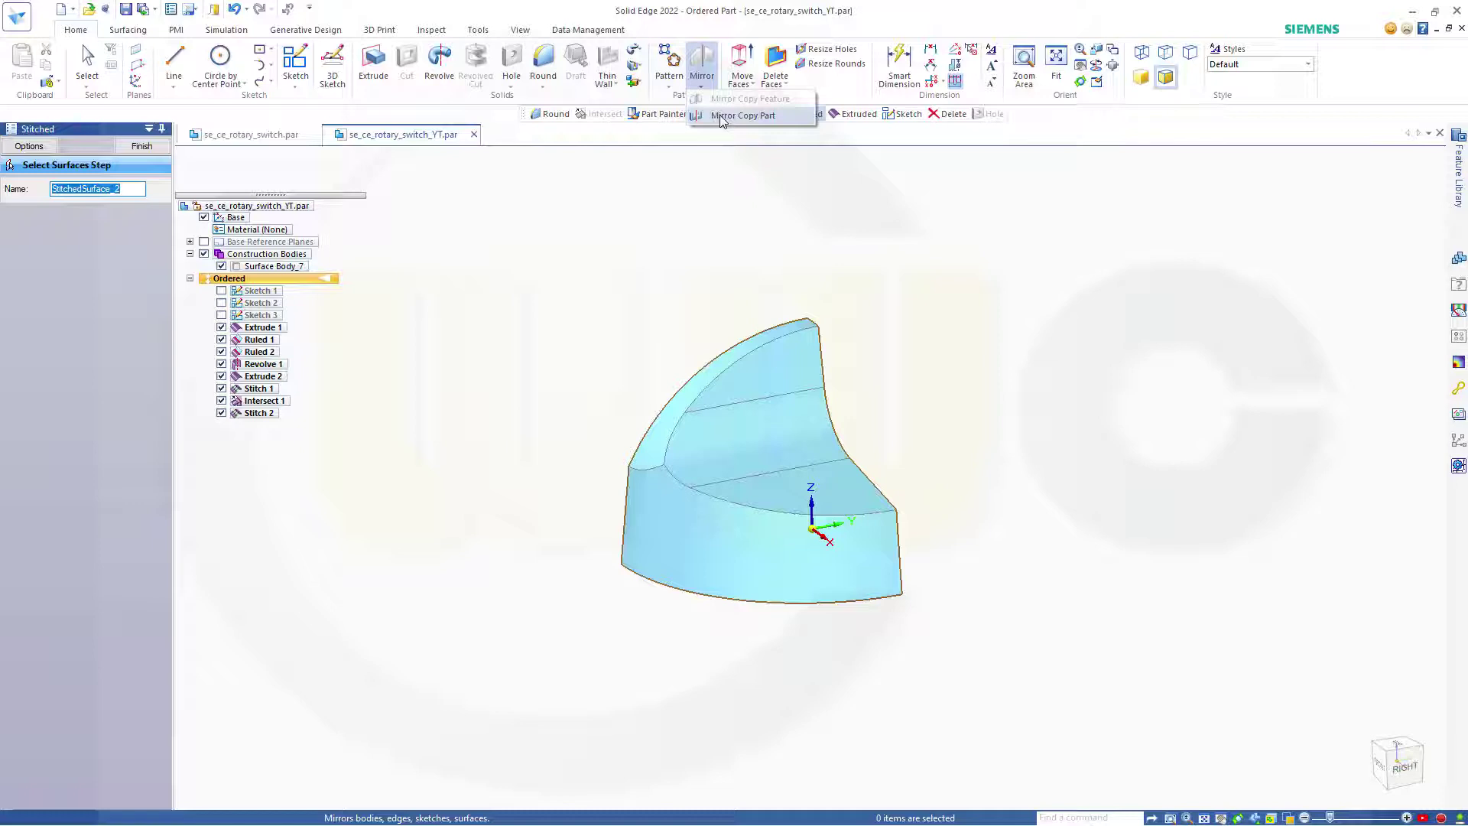
left_click(721, 116)
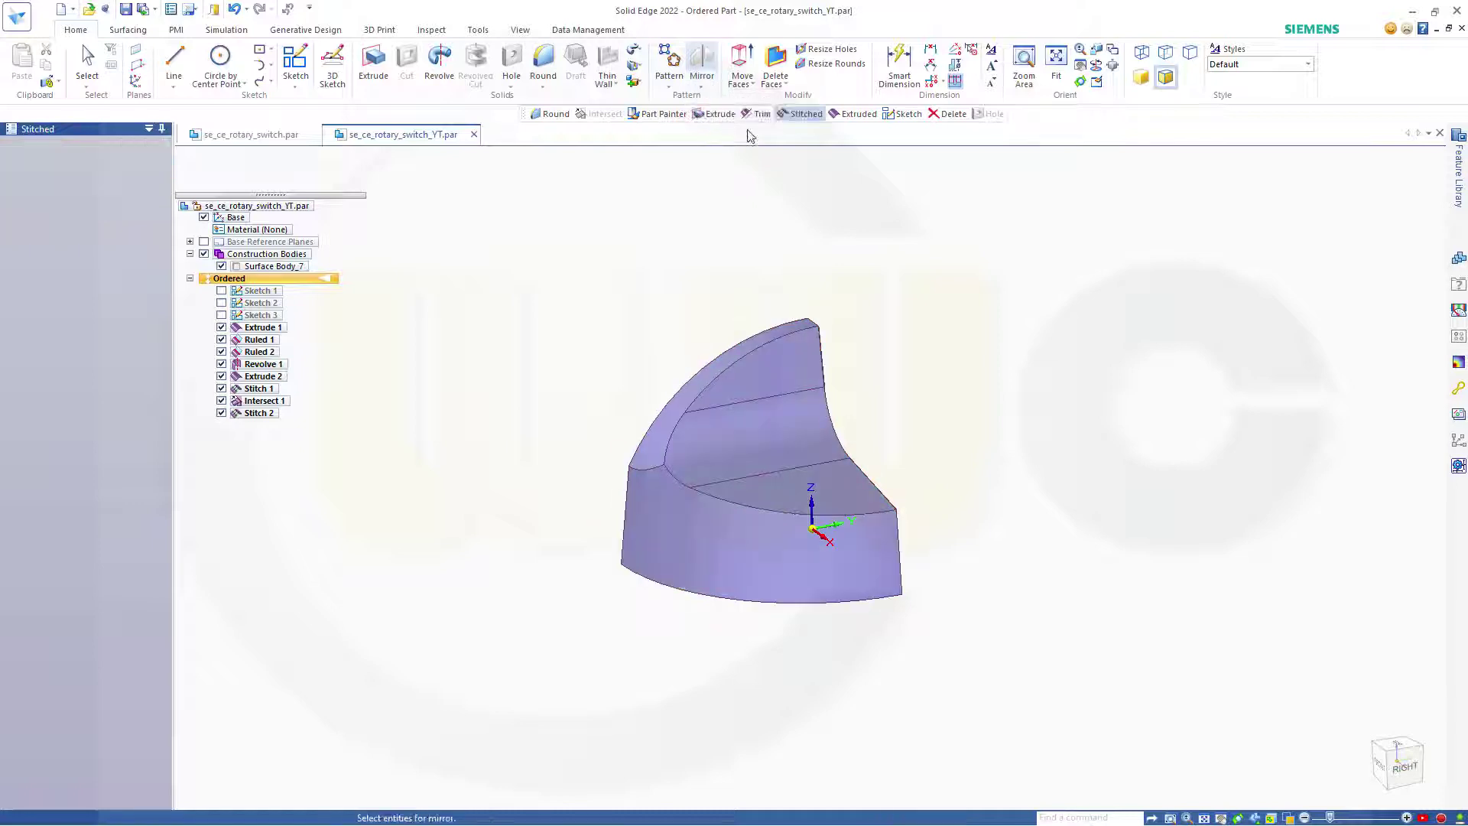
left_click(725, 452)
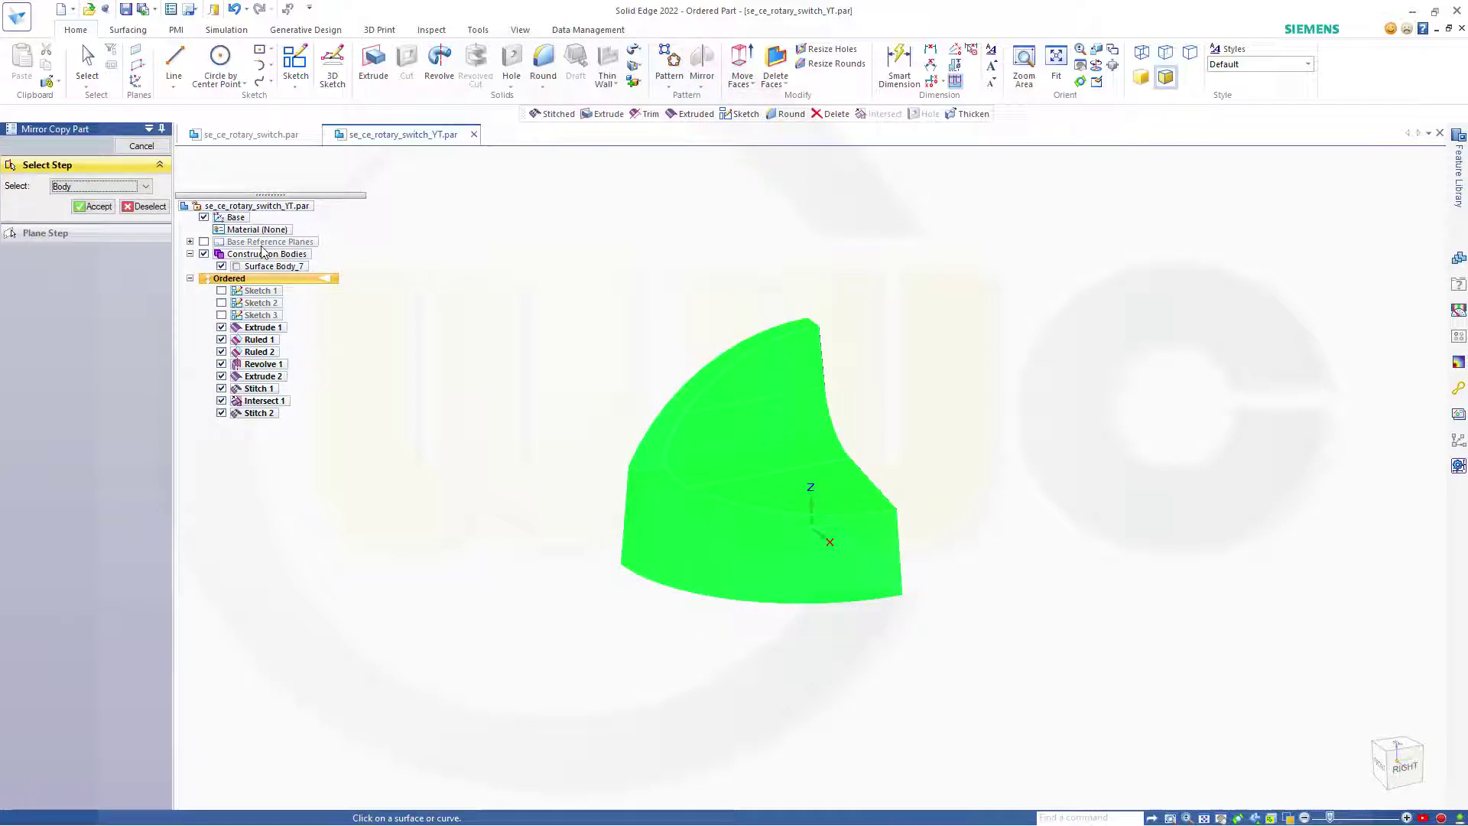
left_click(93, 206)
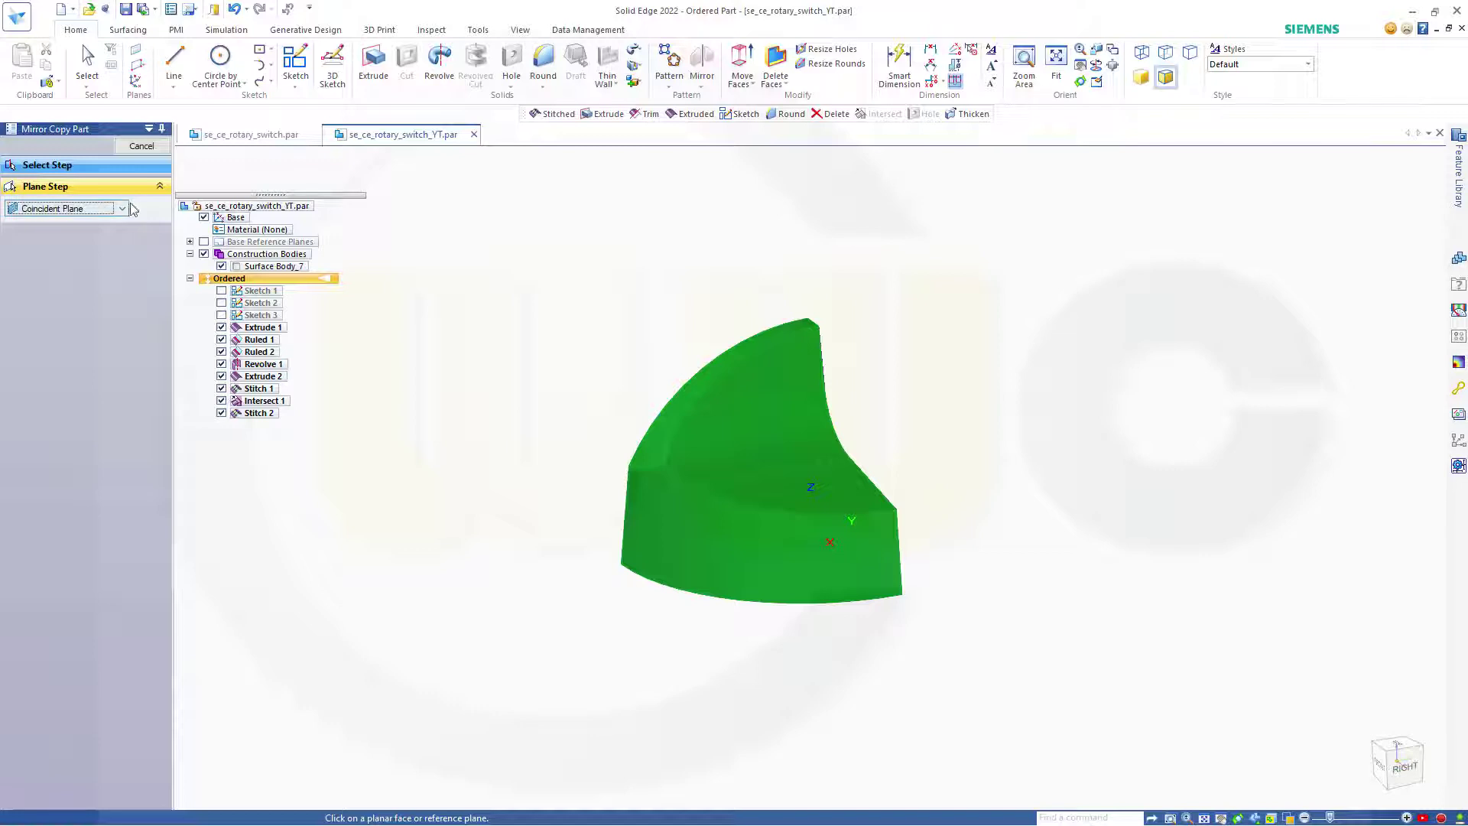
left_click(204, 242)
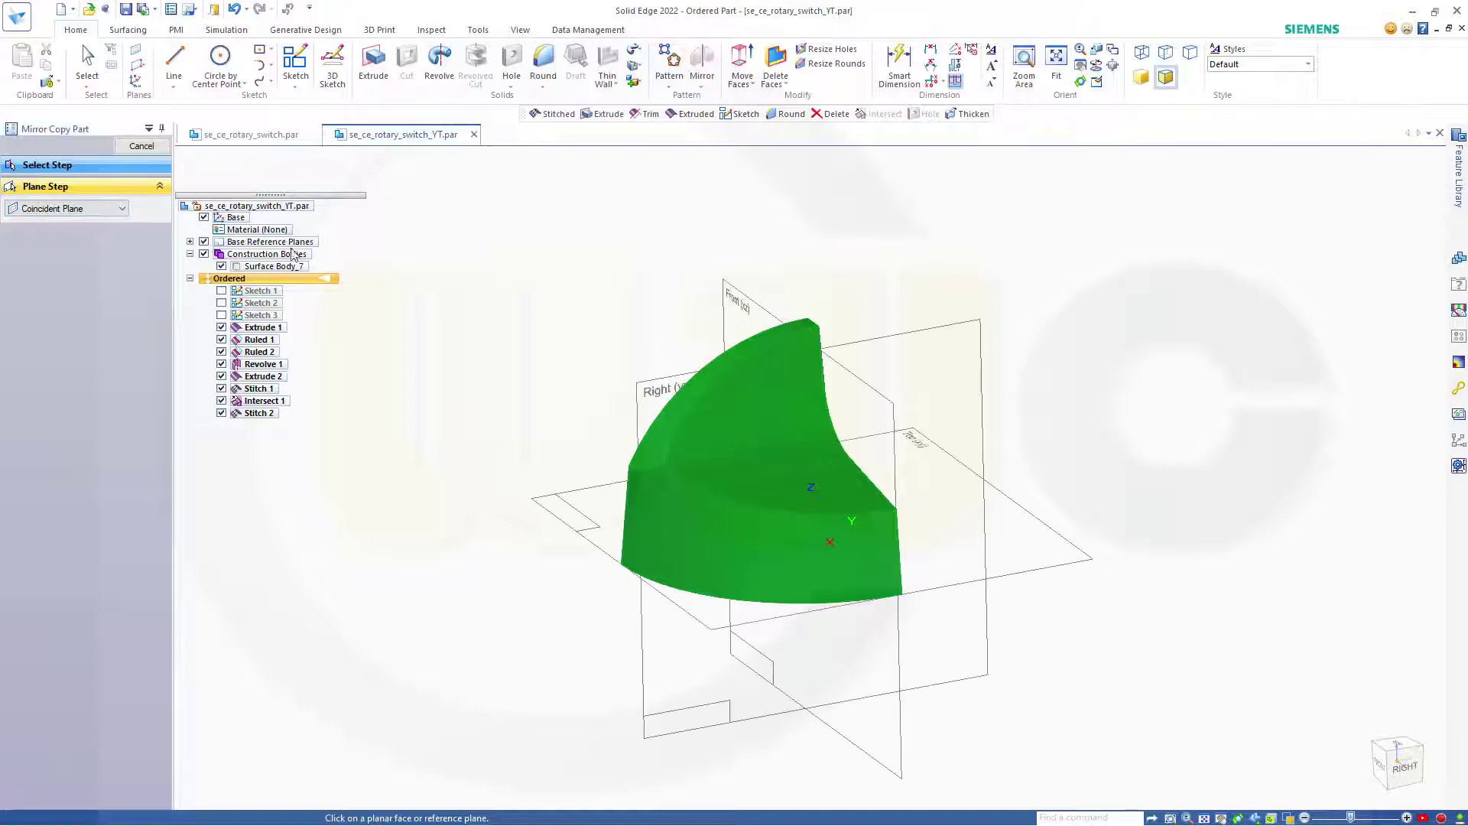
left_click(950, 329)
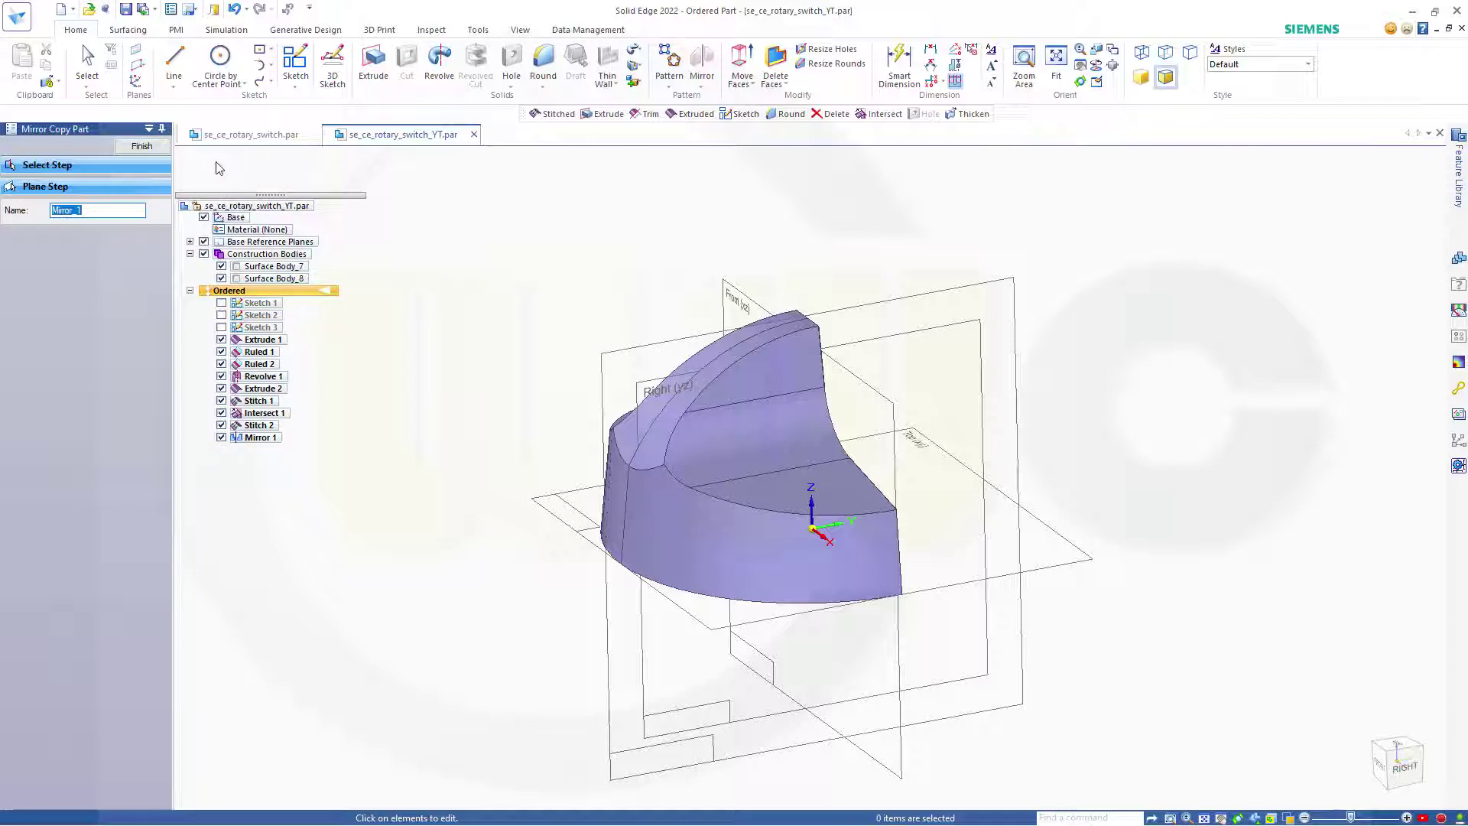
left_click(142, 146)
left_click(143, 144)
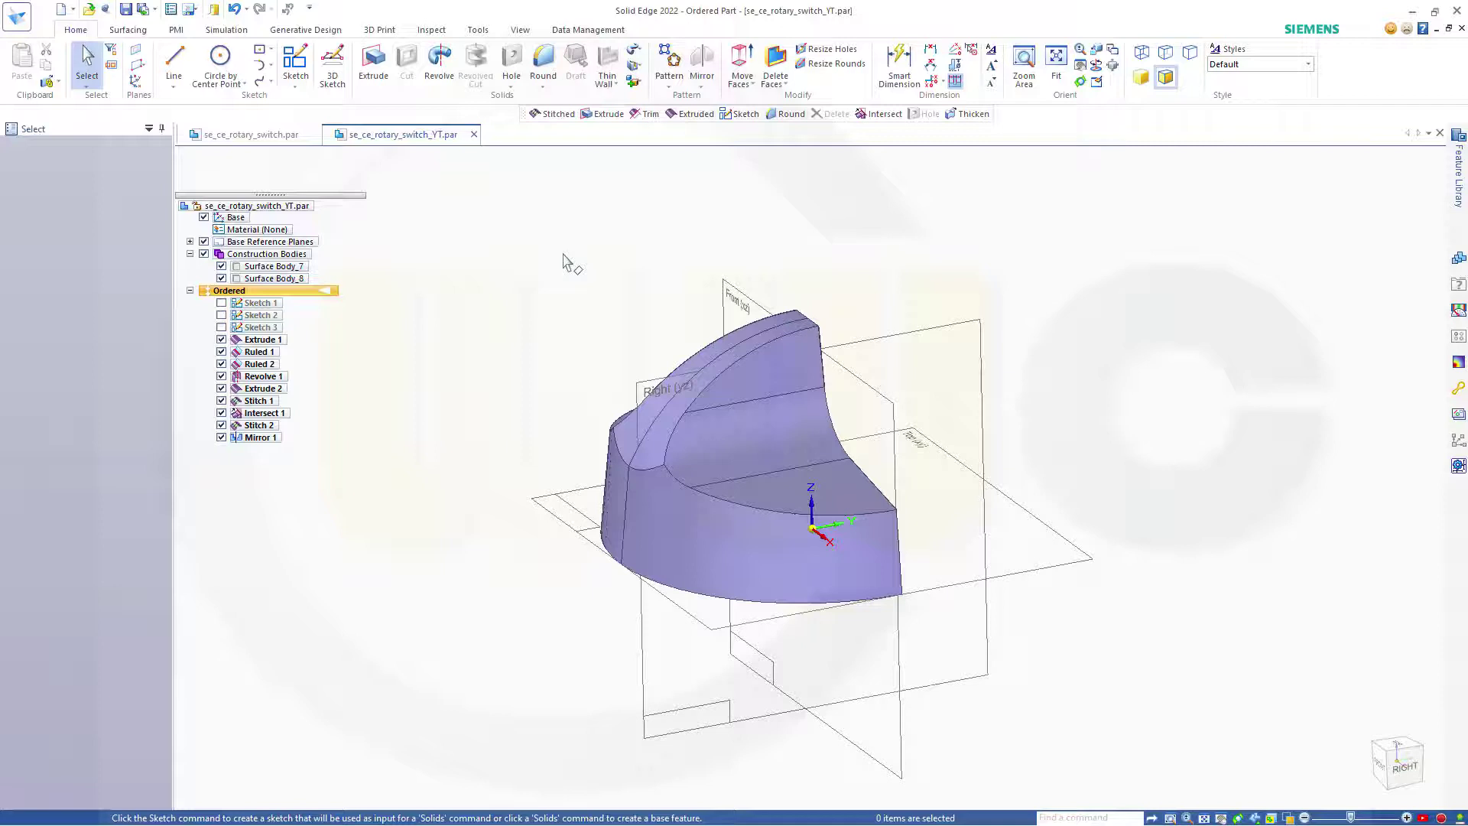
Create Derived Curve 1 from the vertical seam edge on the knob's outer curved wall.
mouse_move(1088, 355)
middle_mouse_down()
mouse_move(1054, 329)
mouse_move(1104, 340)
middle_mouse_up()
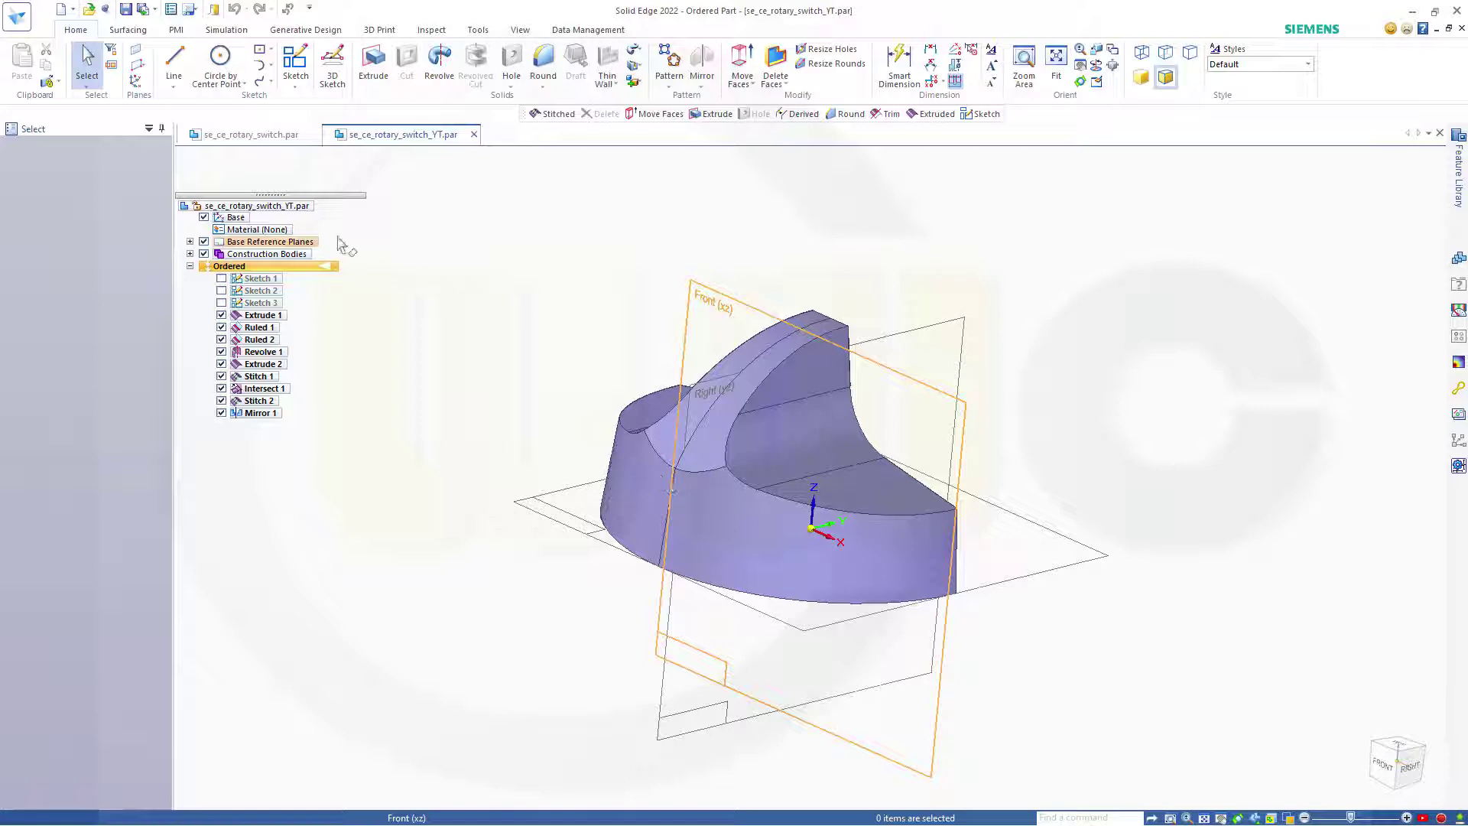
left_click(128, 29)
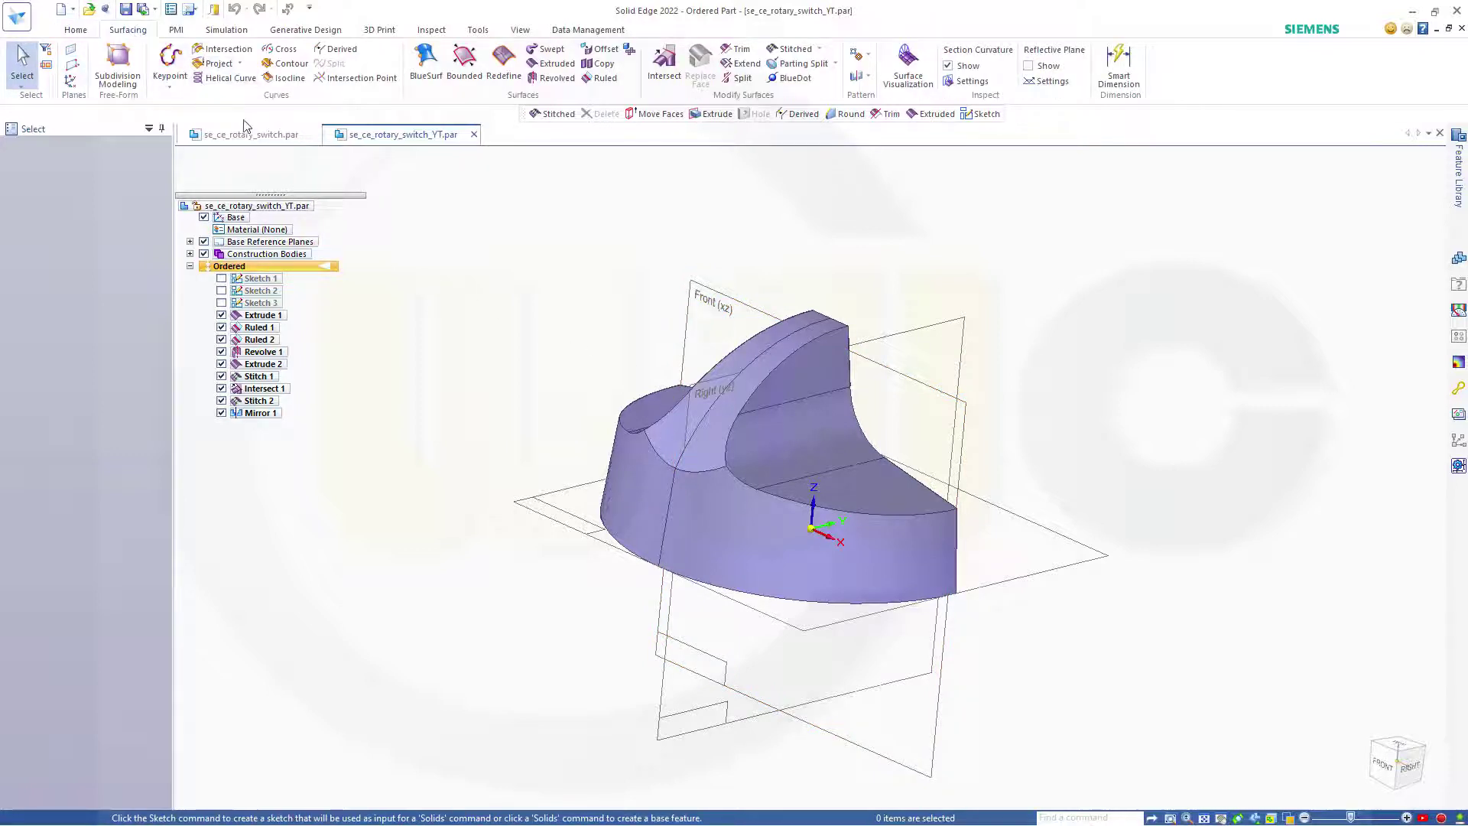
left_click(337, 48)
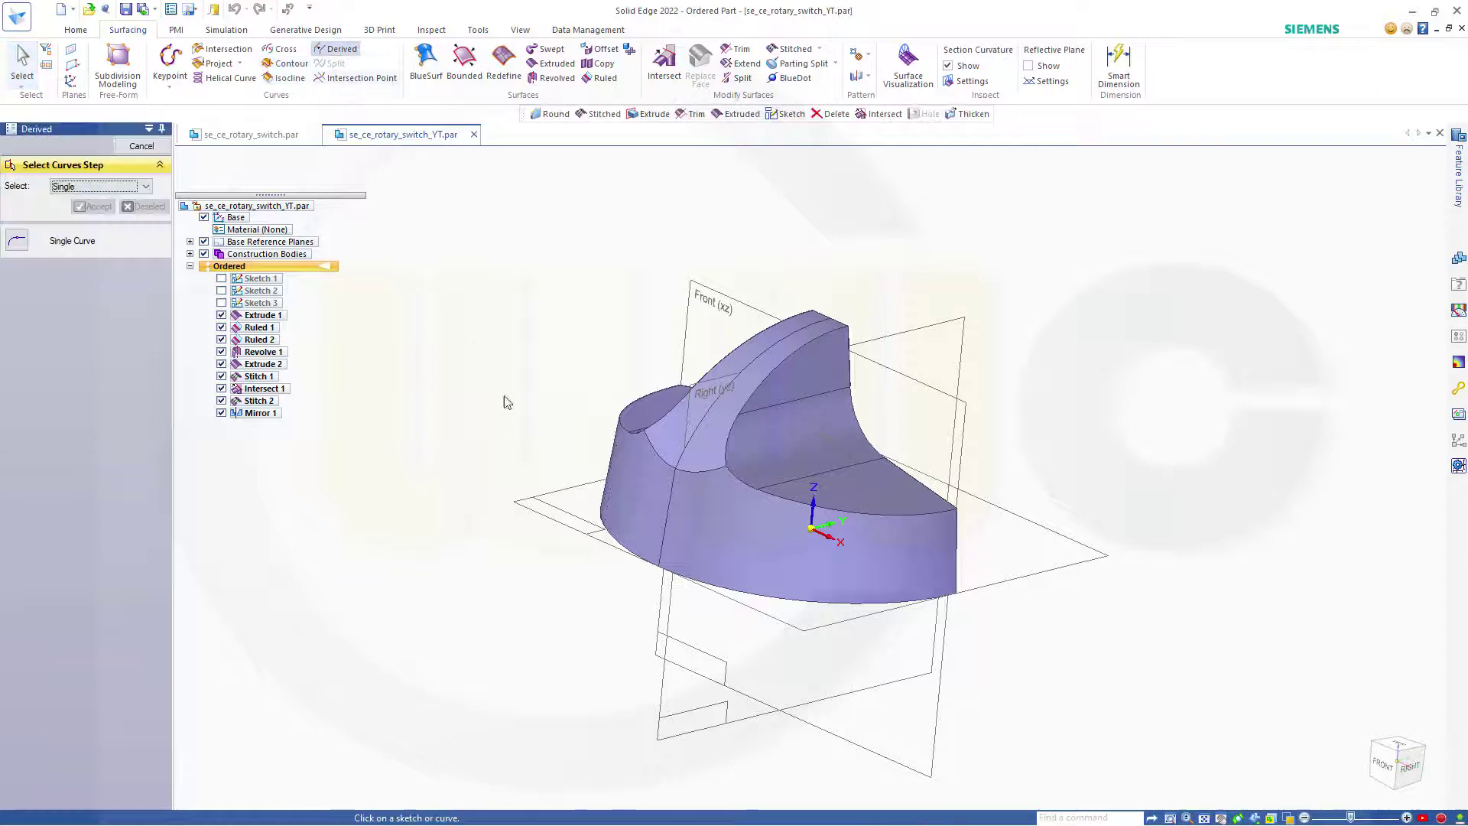
left_click(667, 531)
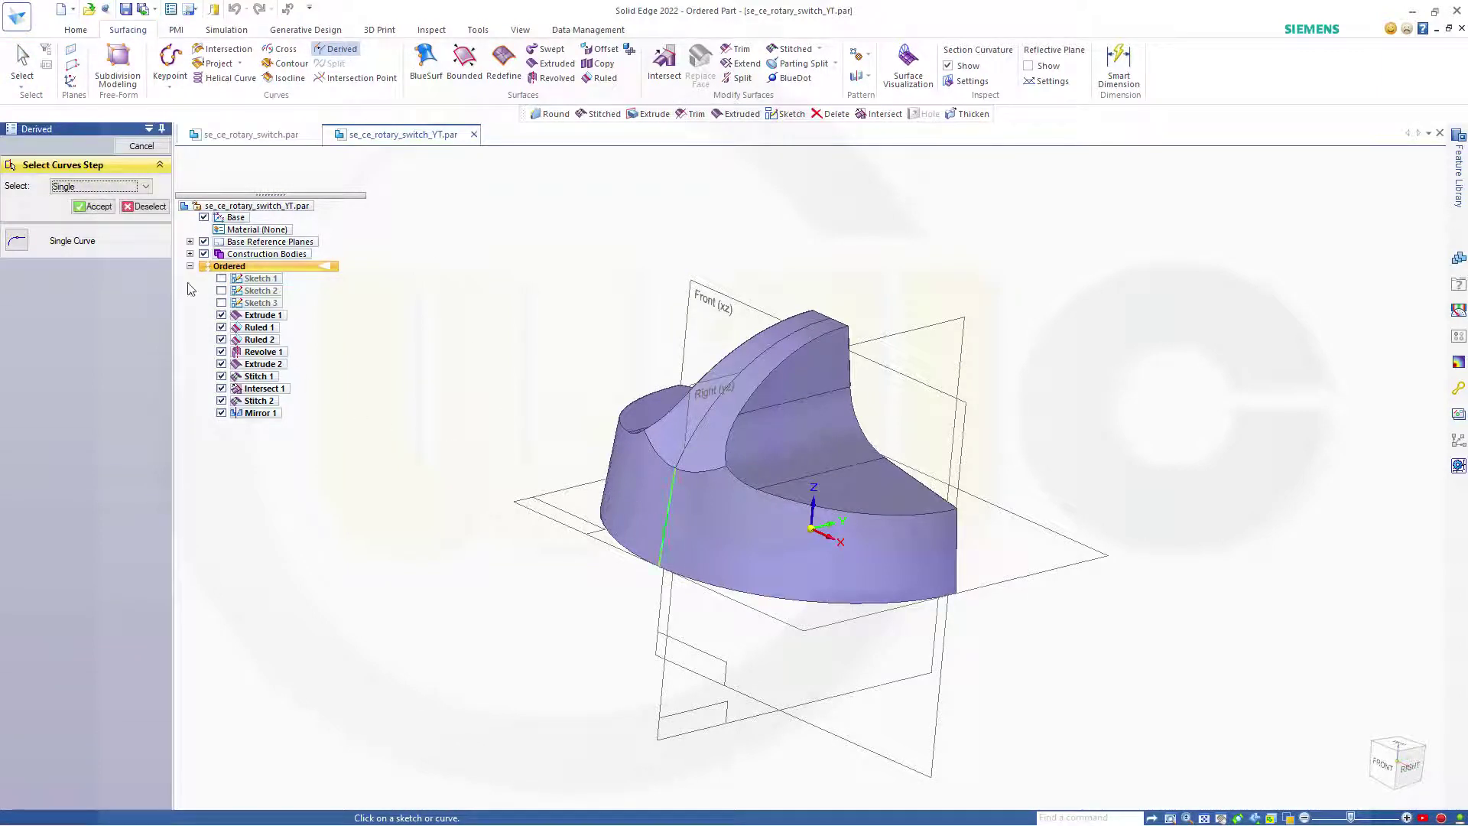
left_click(93, 206)
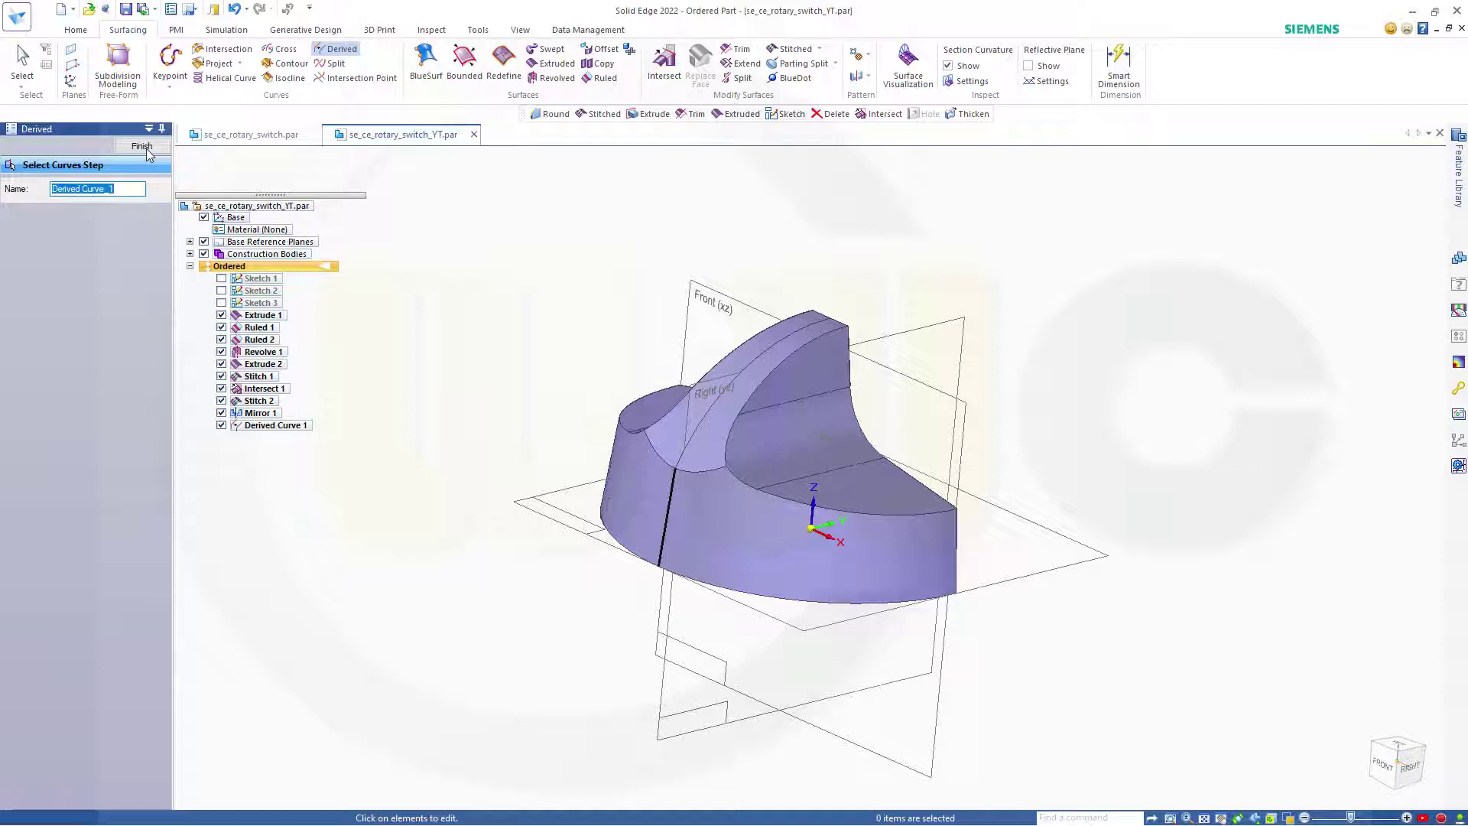
left_click(145, 149)
left_click(144, 147)
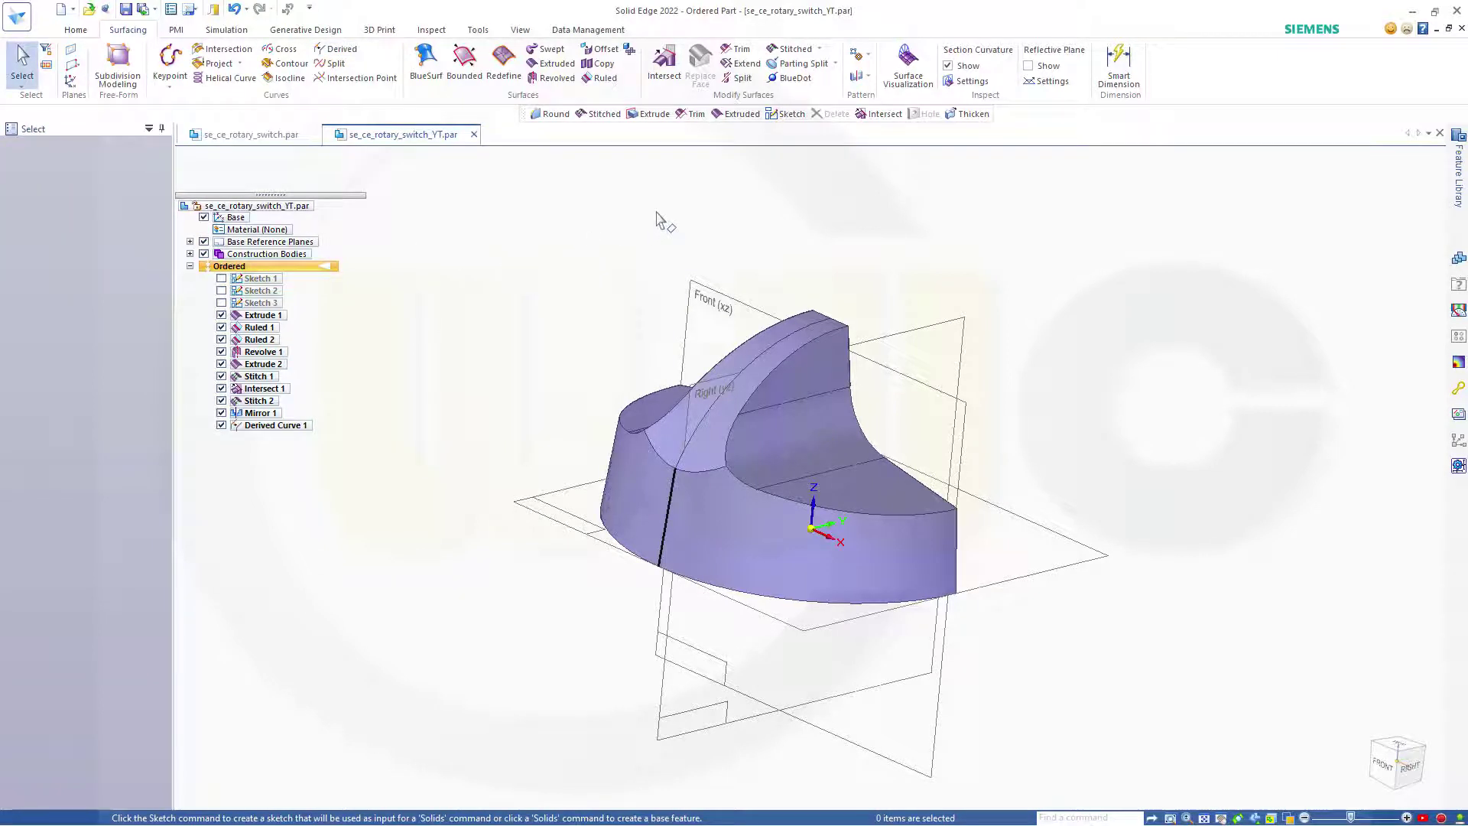
Stitch Surface Body_7 and its mirrored copy Surface Body_8 into Surface Body_10 with default options.
left_click(790, 49)
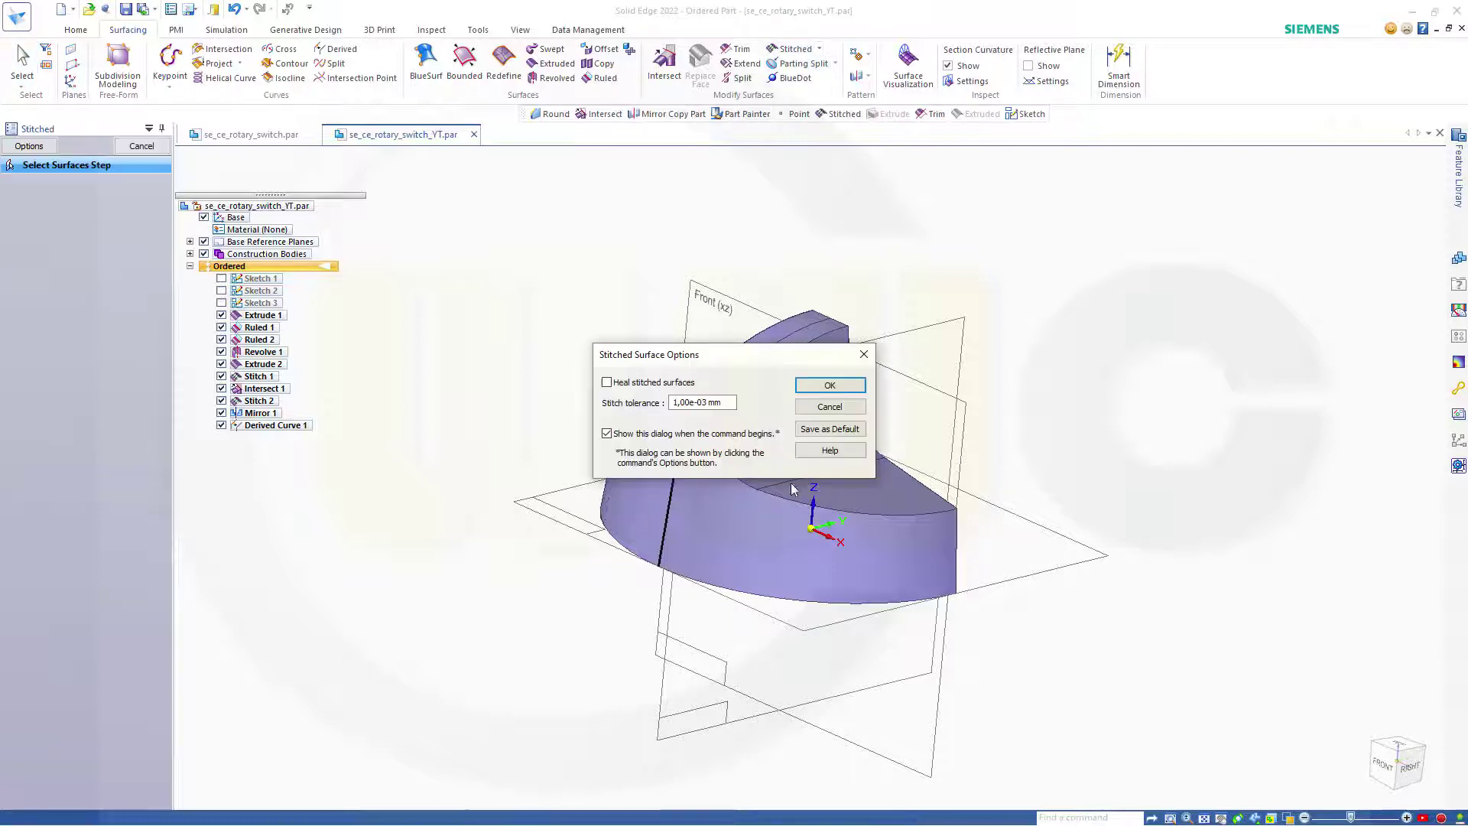
left_click(828, 385)
left_click(760, 552)
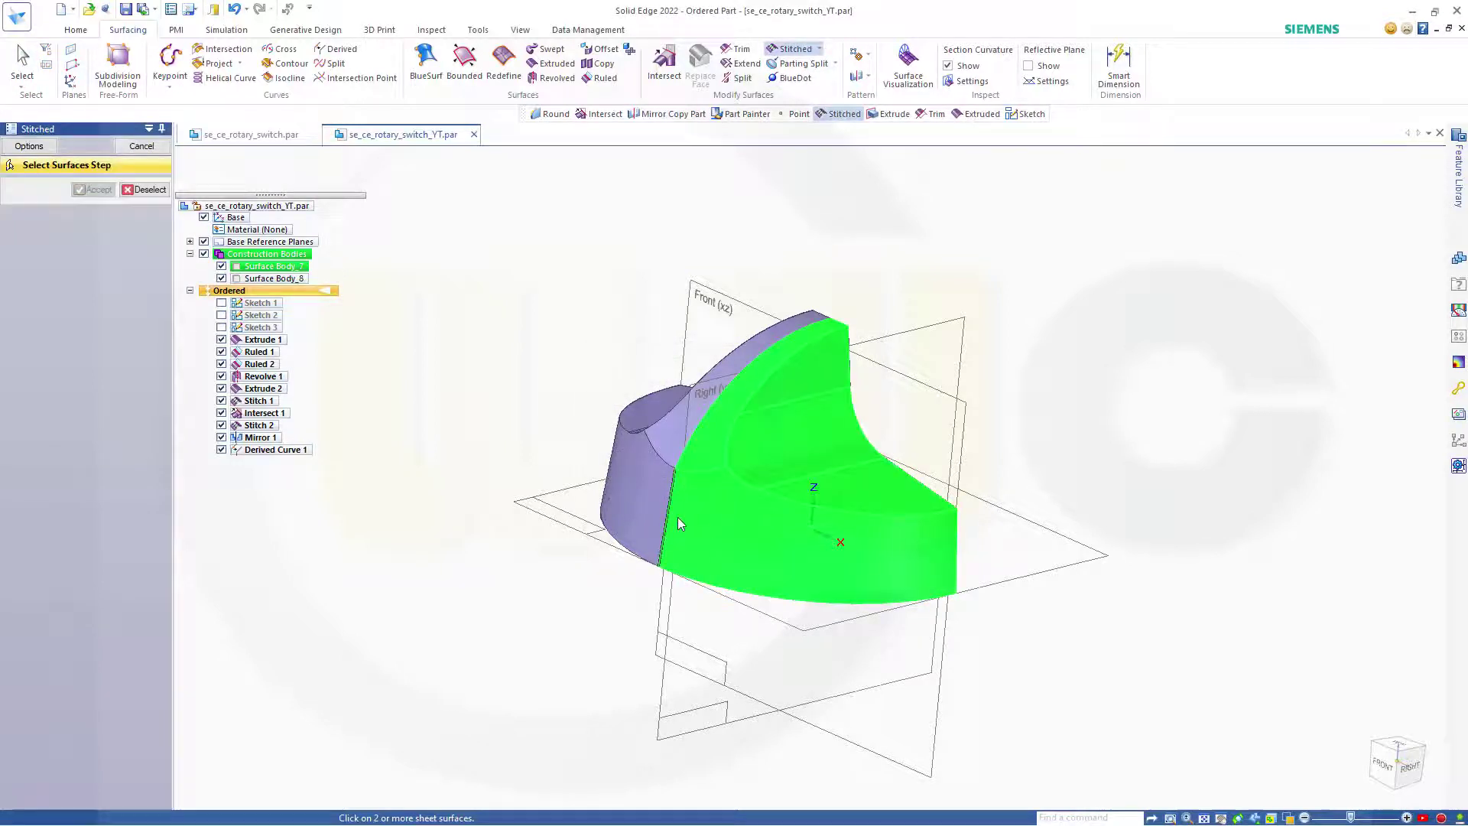
left_click(638, 487)
left_click(94, 189)
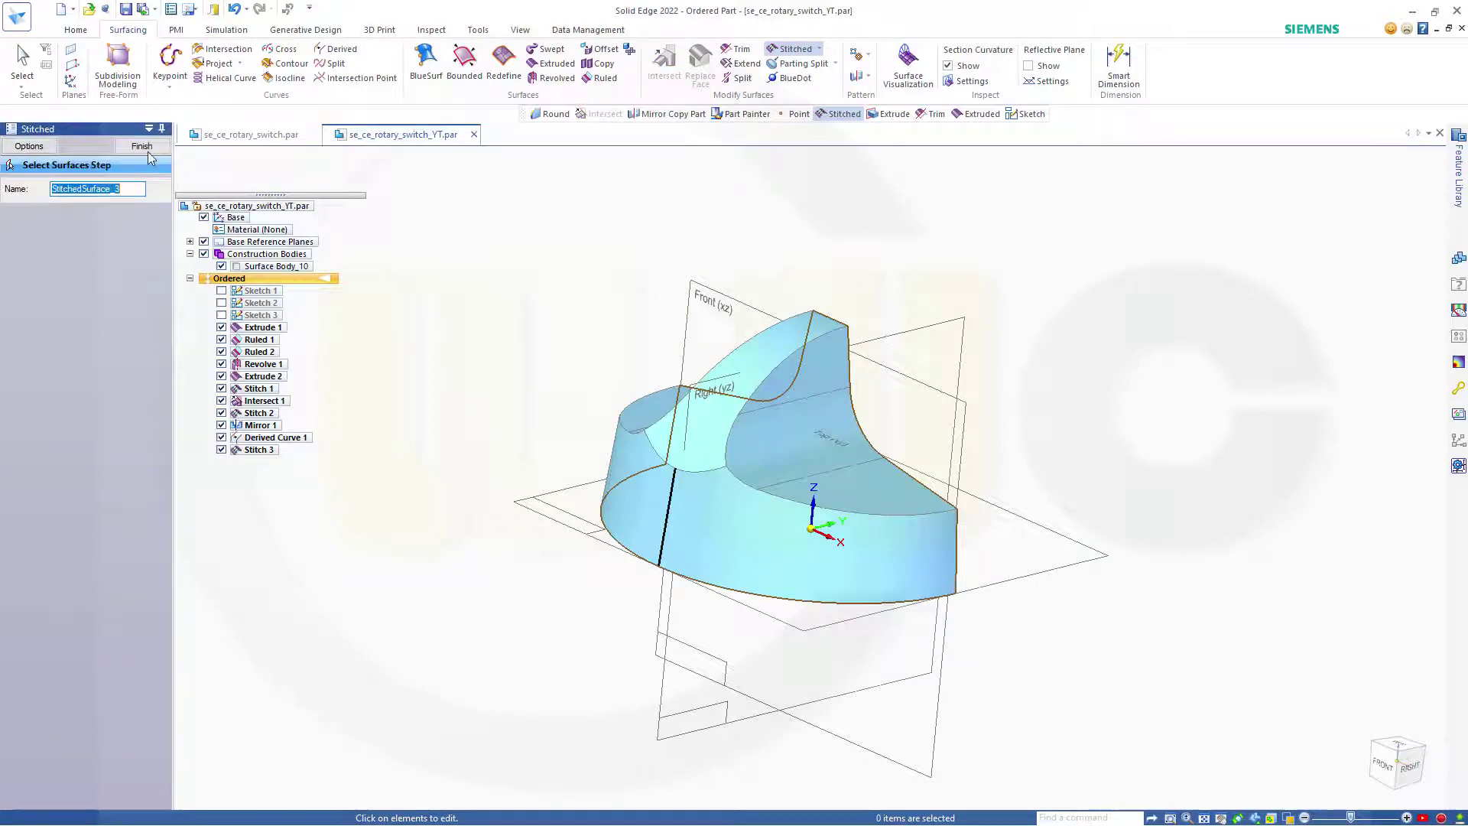
left_click(149, 151)
left_click(145, 150)
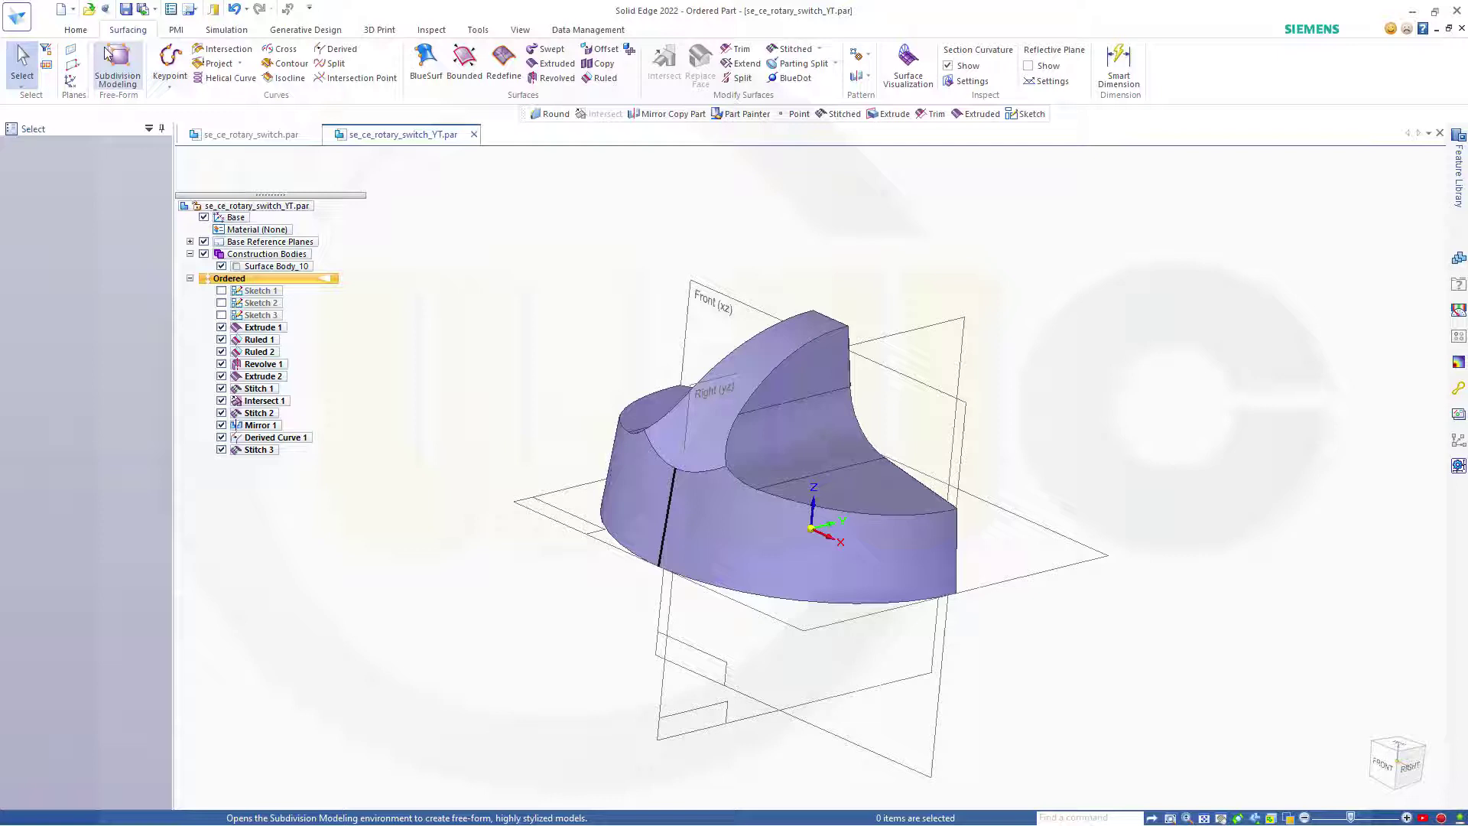
left_click(75, 29)
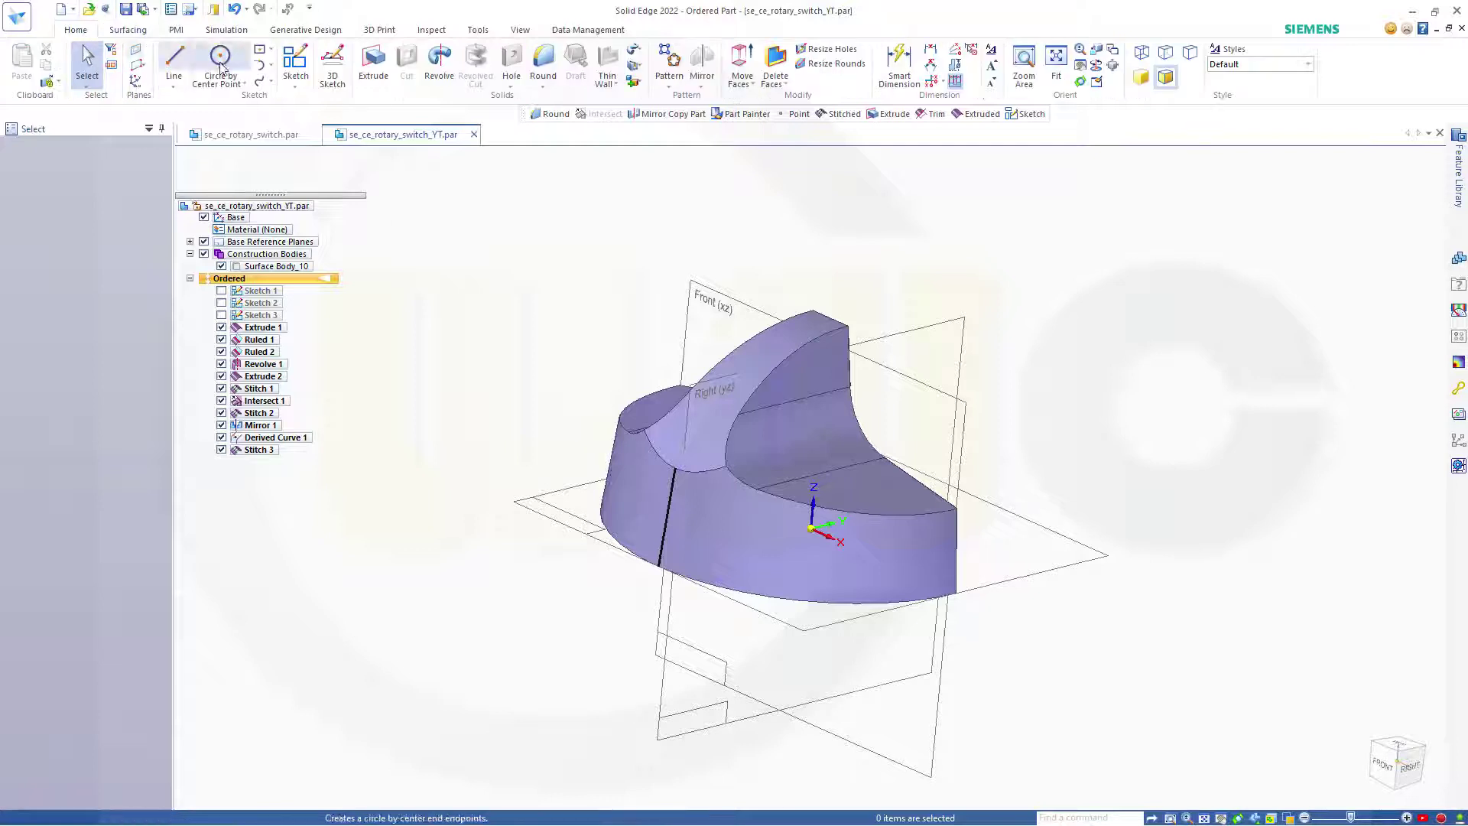
Start a variable-radius round on the curved top edge chain at the knob's inner step.
left_click(544, 67)
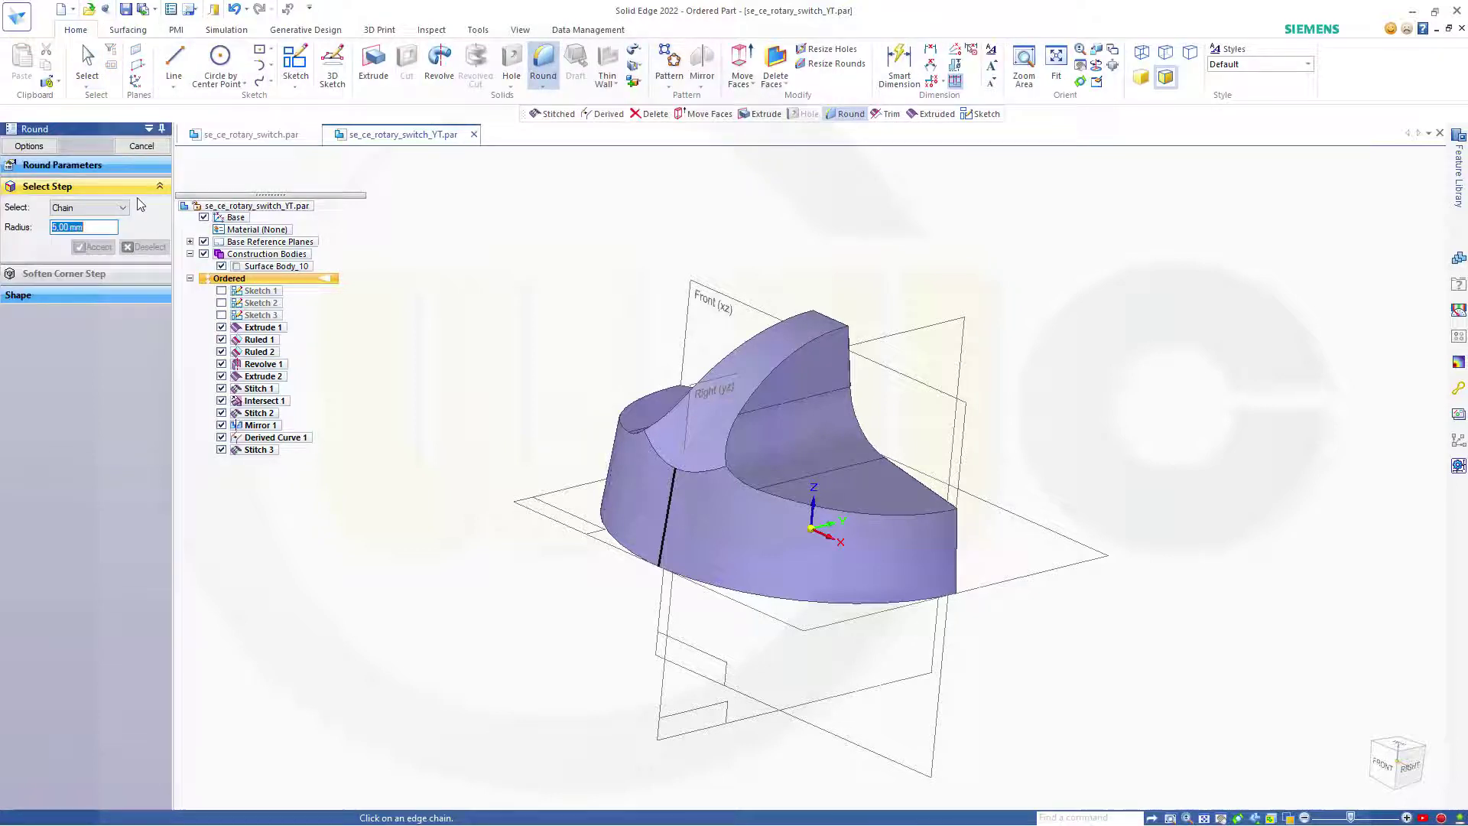
left_click(29, 146)
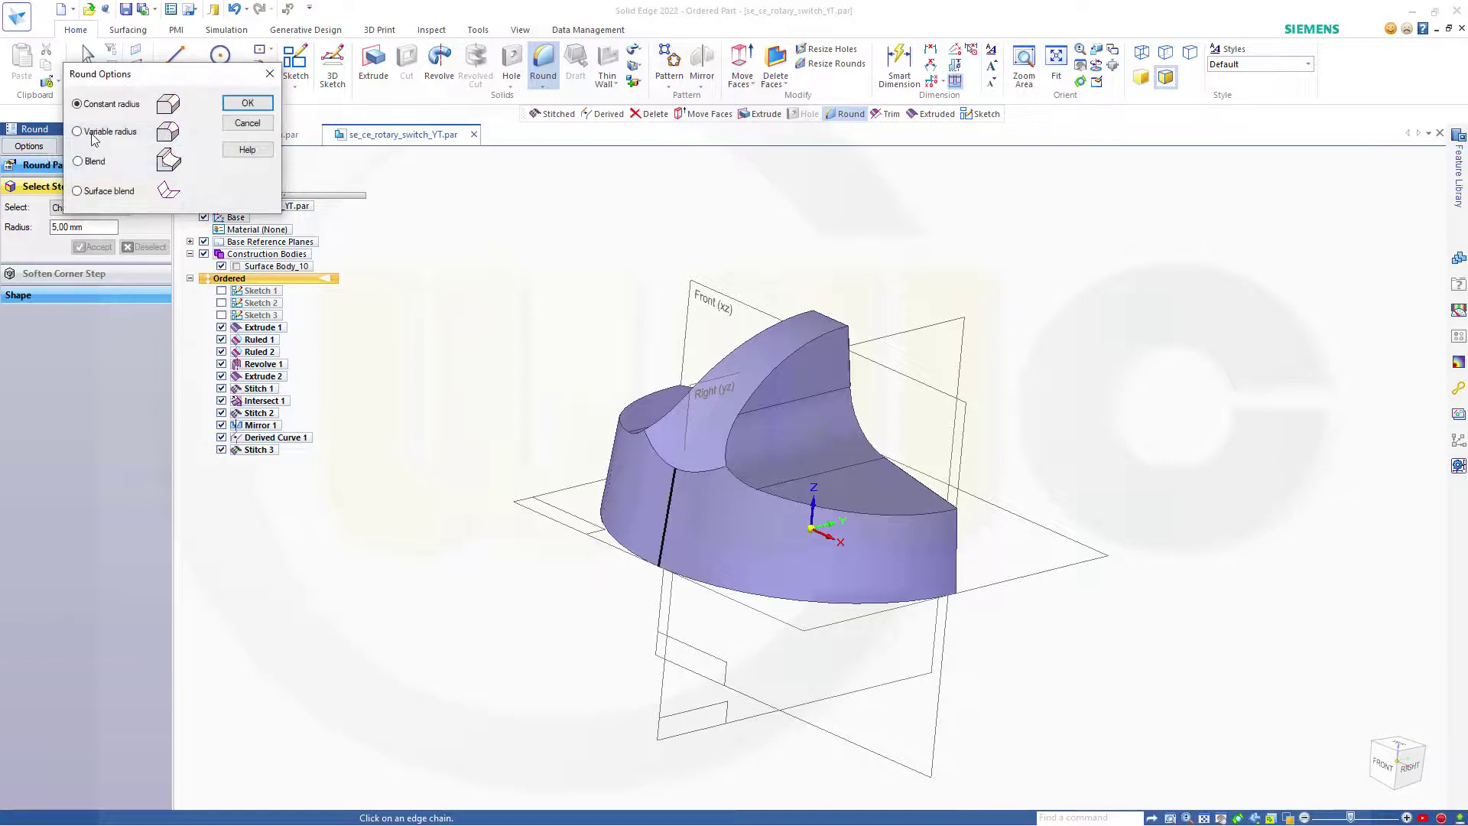
left_click(247, 104)
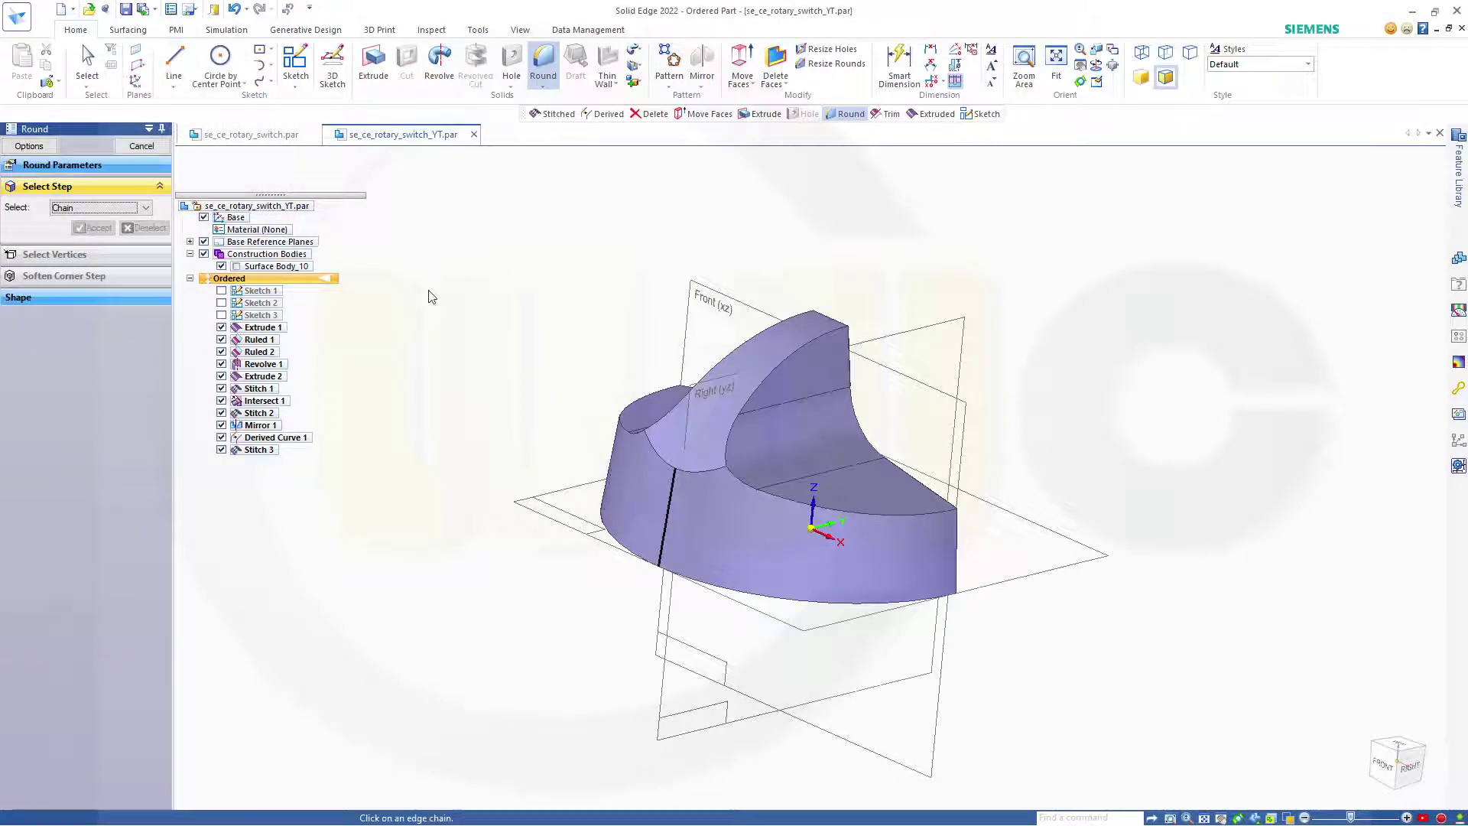
left_click(717, 468)
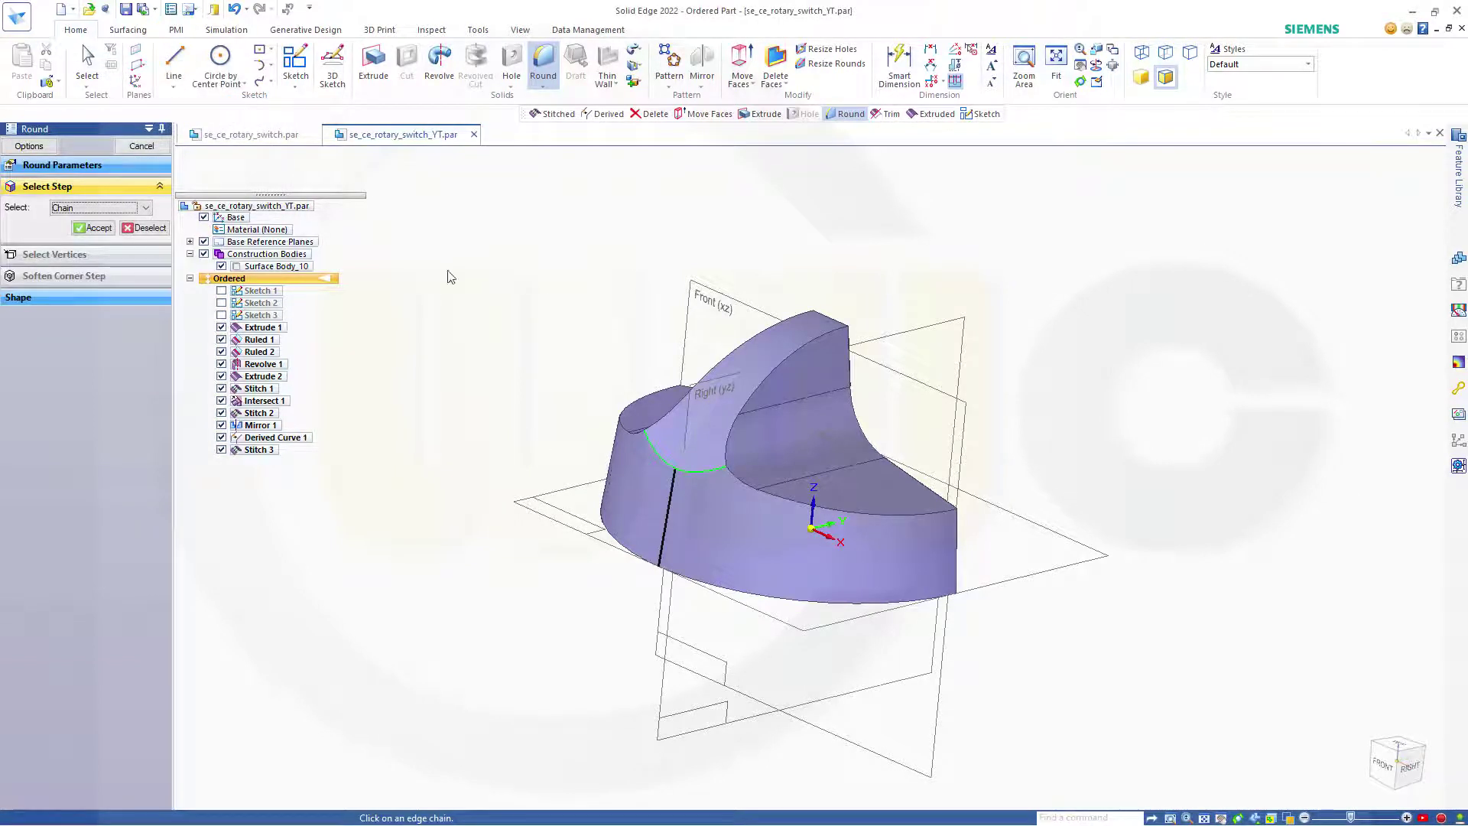
left_click(93, 227)
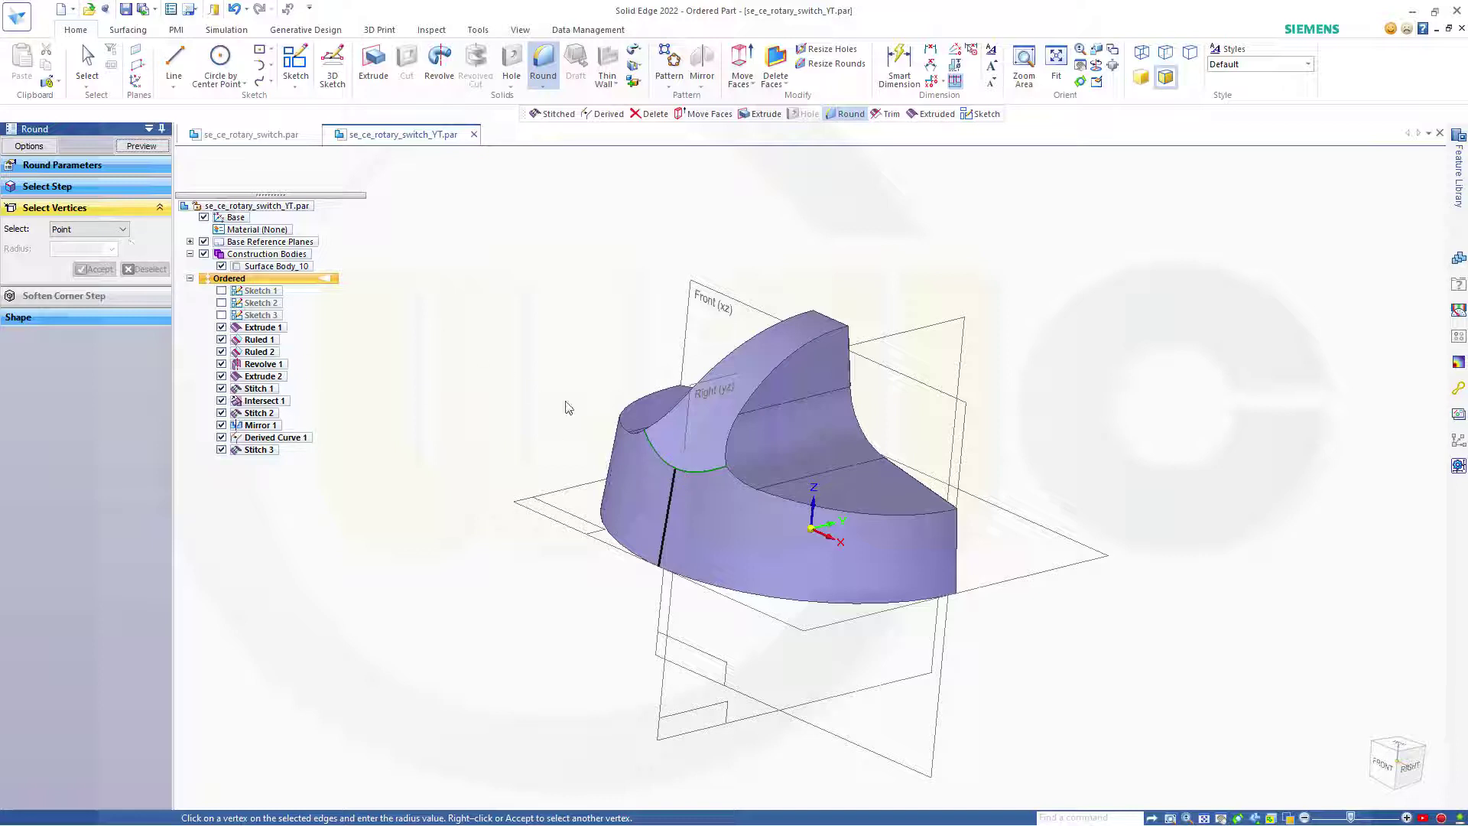
Set 10 mm radius at the end vertices and 20 mm at the seam midpoint, finishing Round 1.
left_click(727, 469)
type("10")
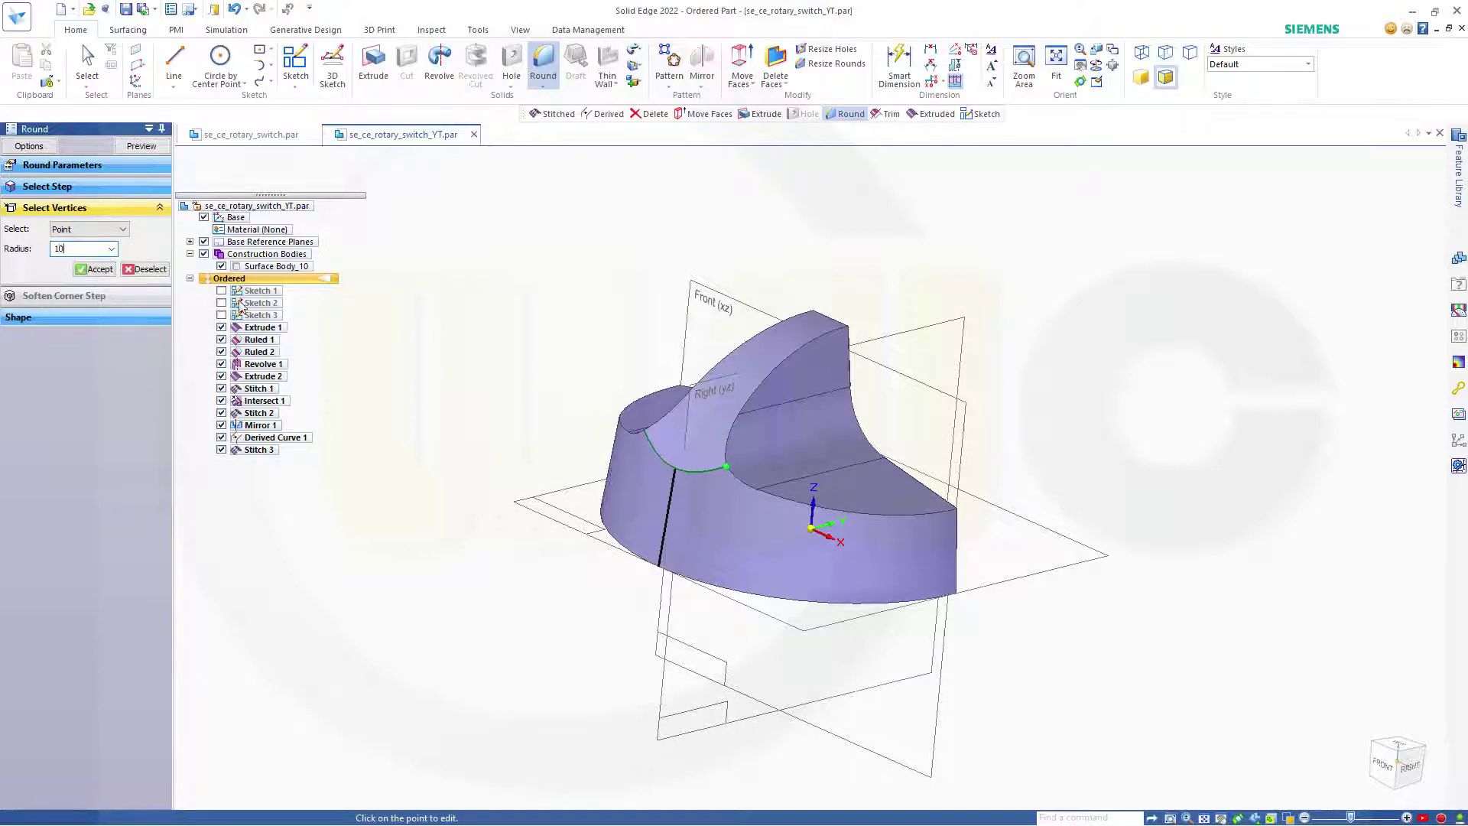
key("Return")
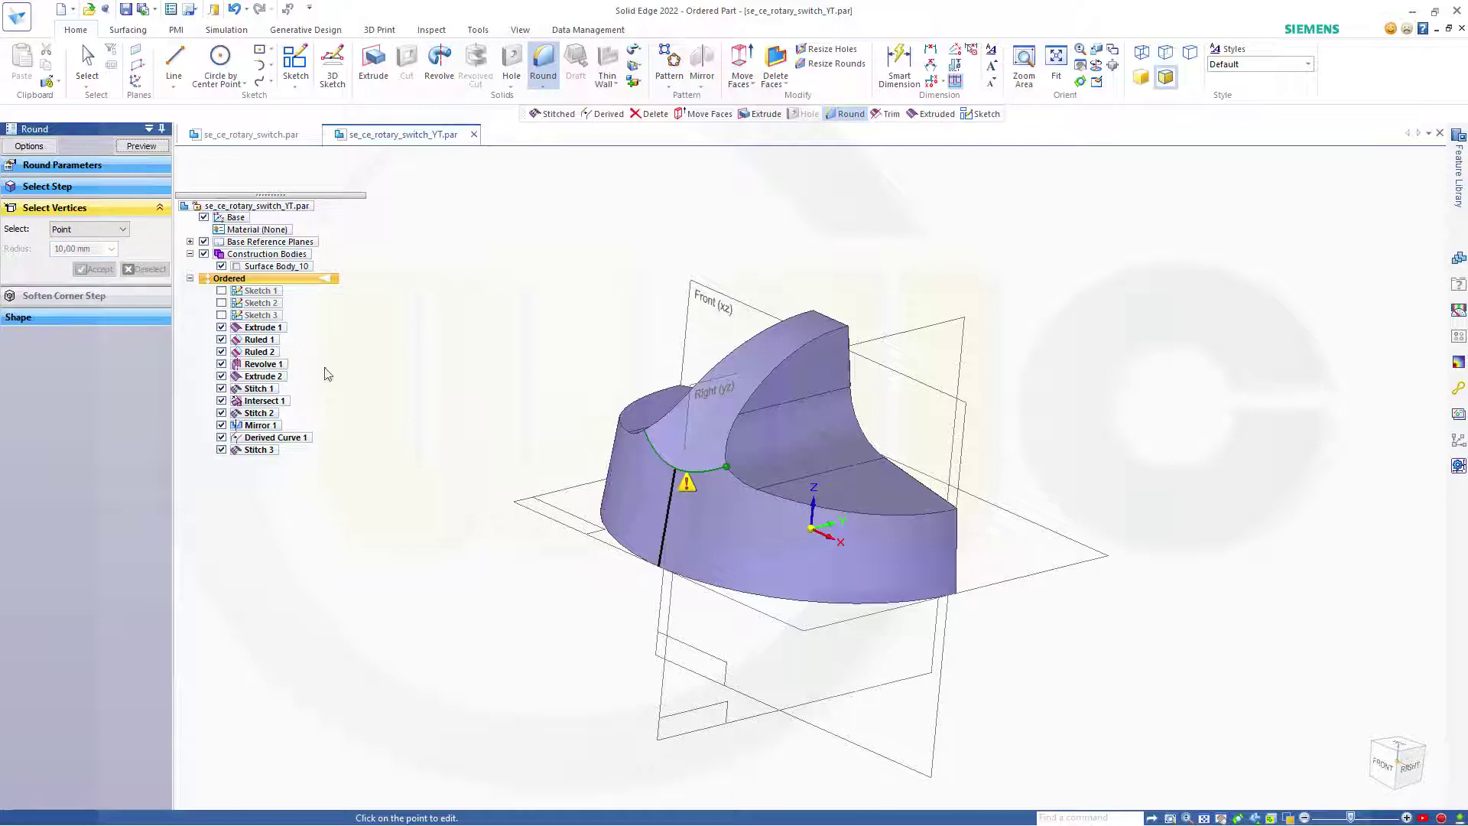
left_click(645, 432)
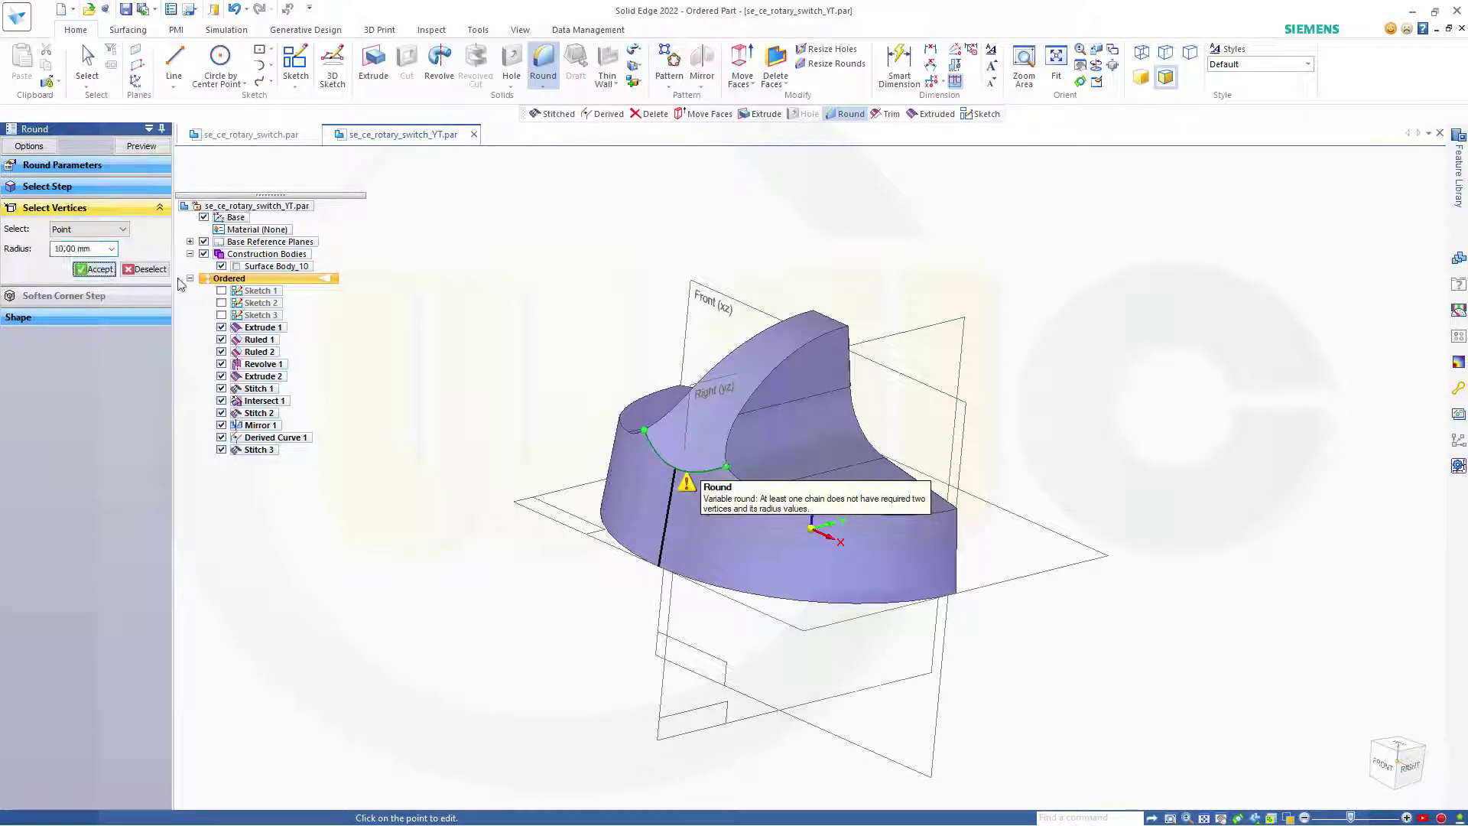
key("Return")
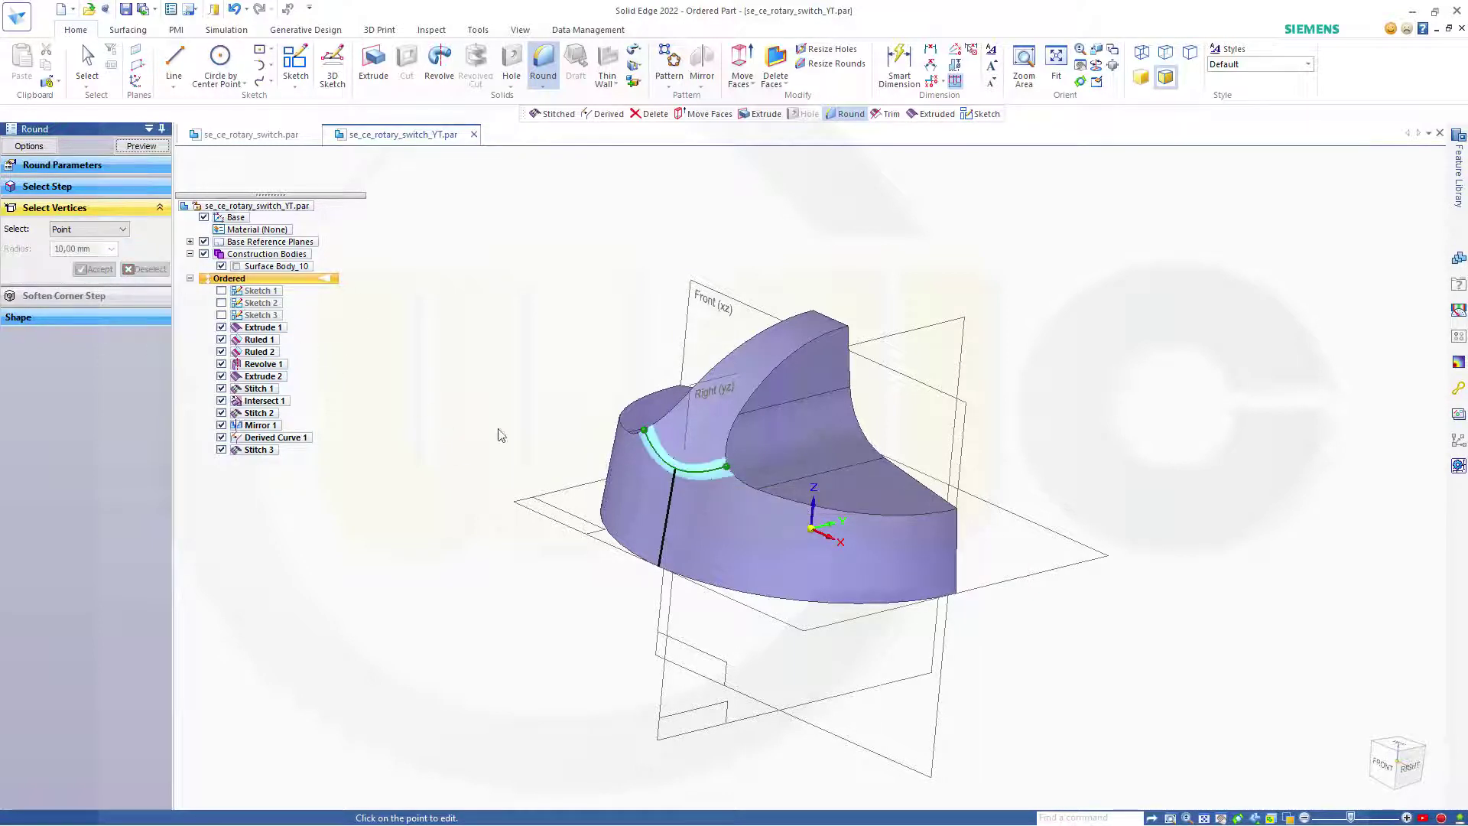
left_click(676, 469)
type("20")
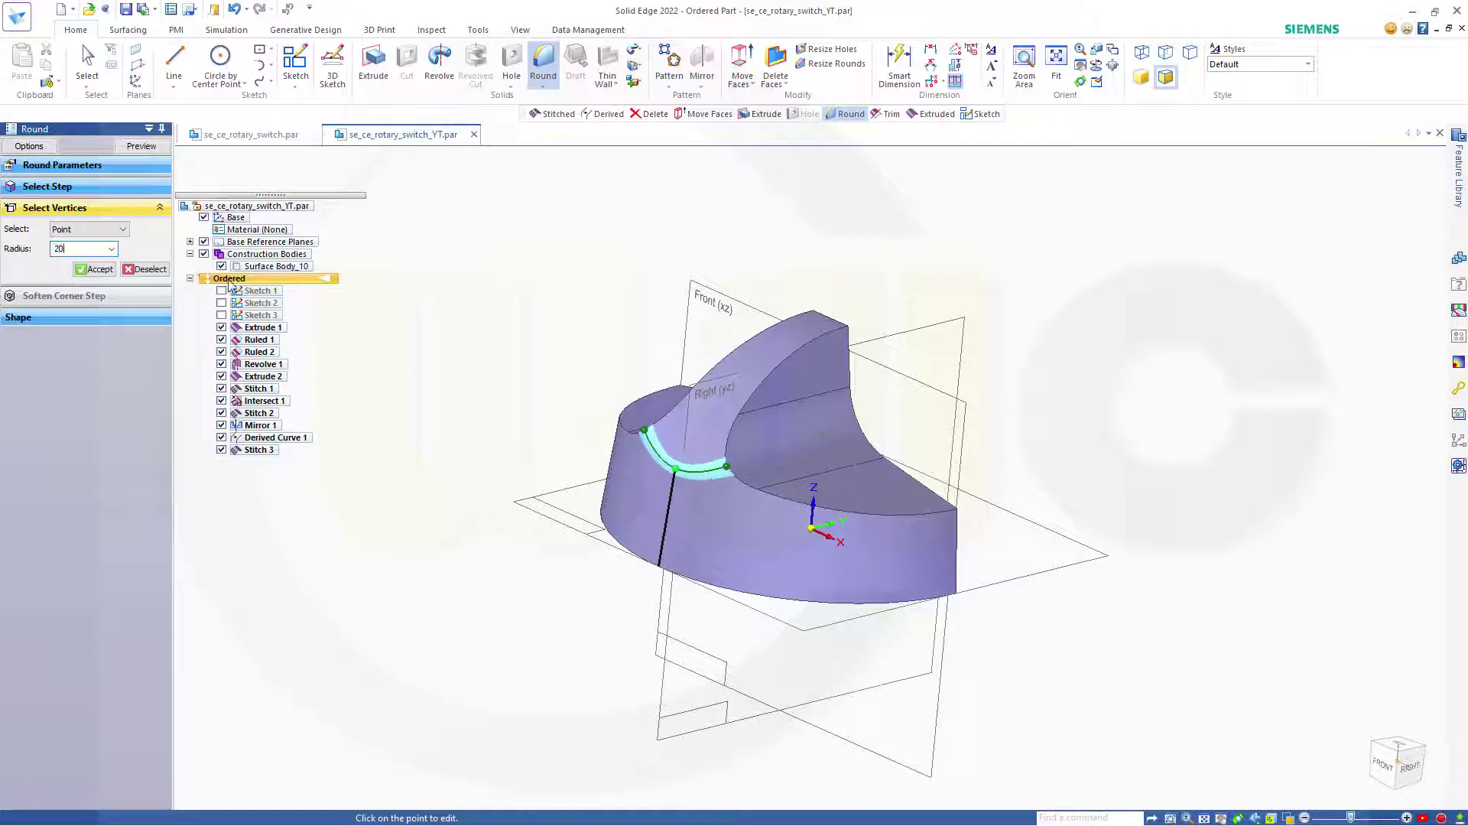
key("Return")
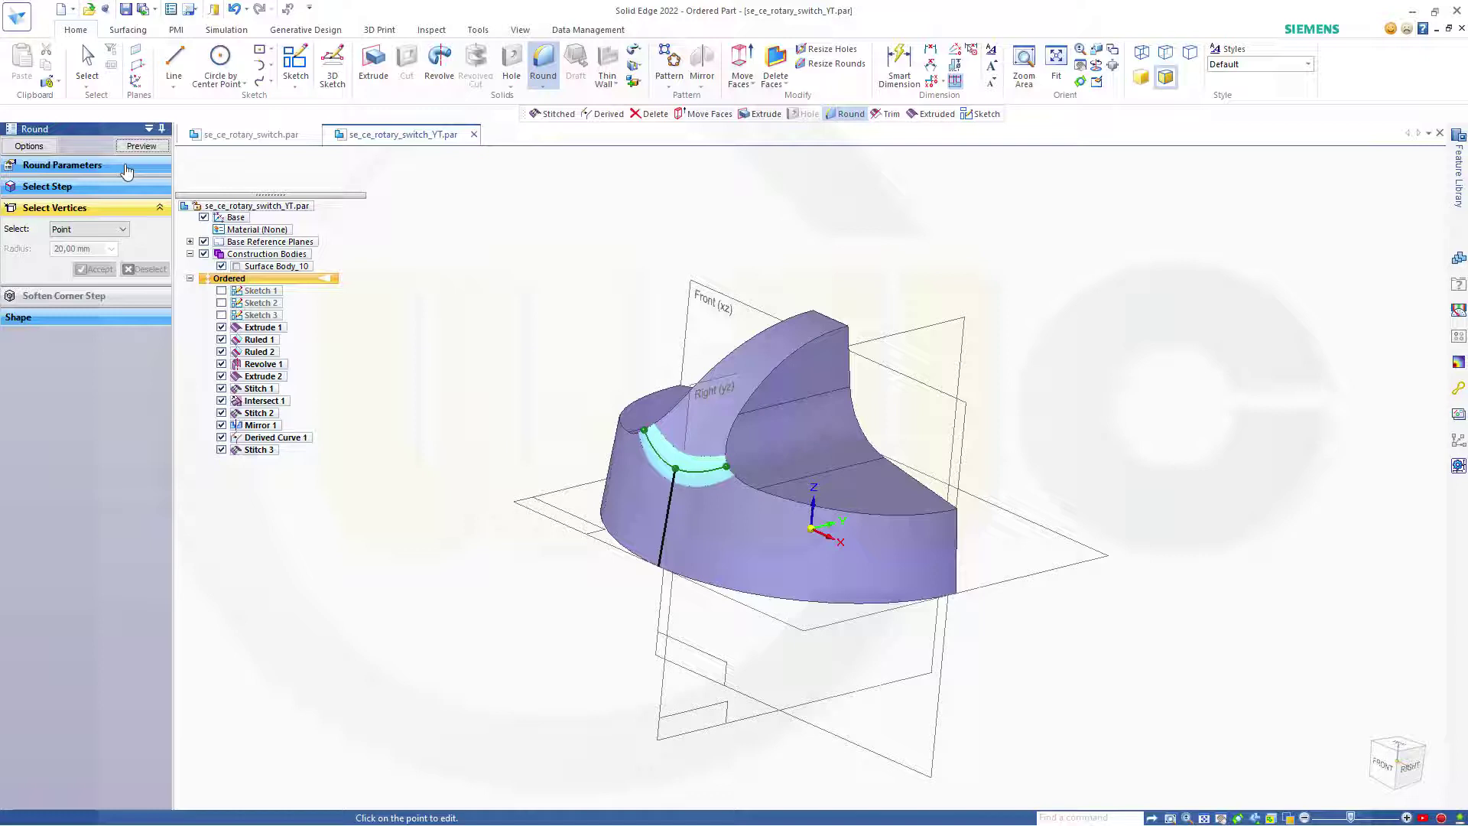
left_click(141, 146)
left_click(141, 146)
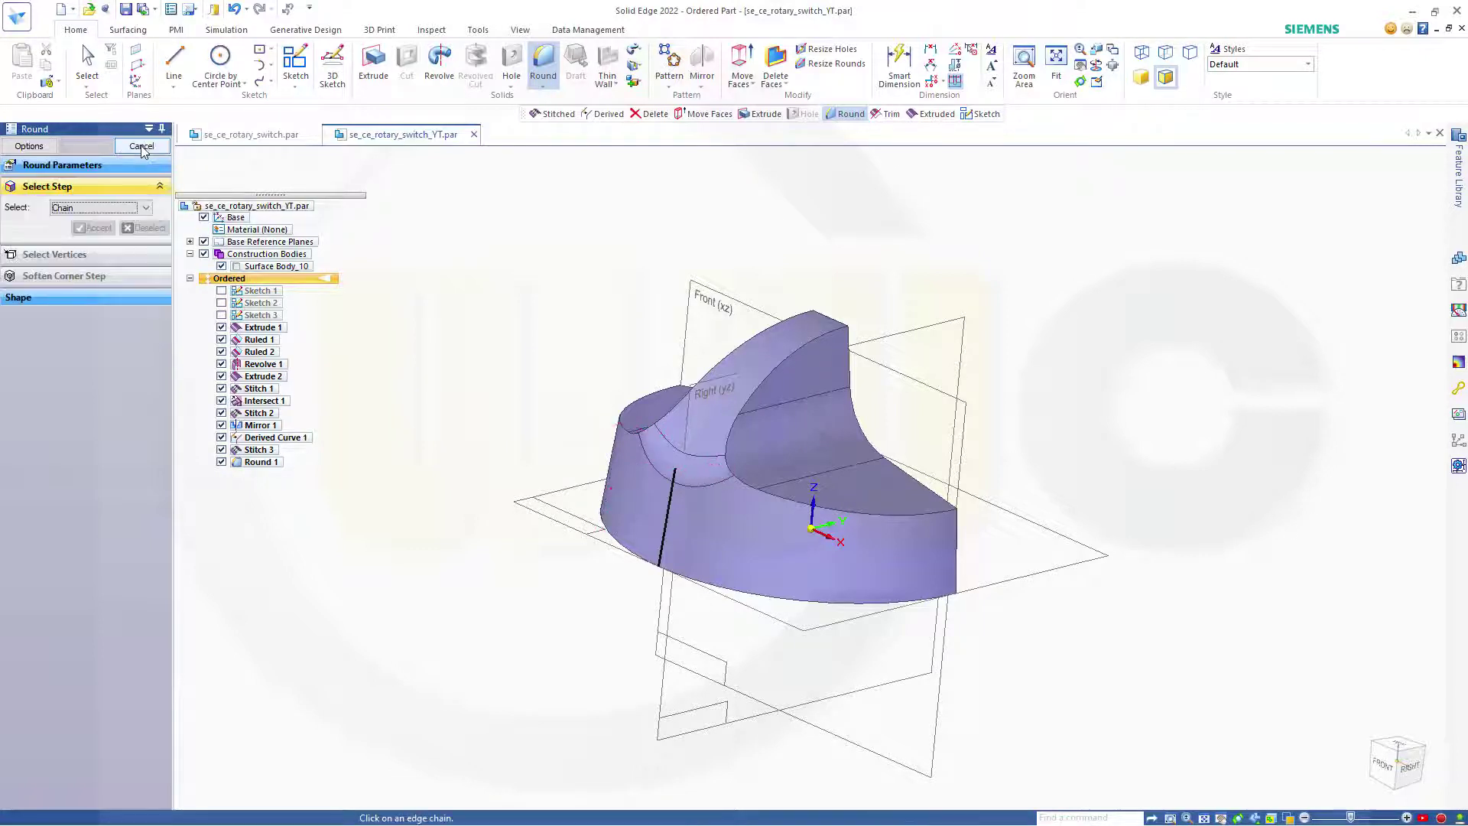
left_click(141, 146)
middle_click_drag(1019, 427, 996, 410)
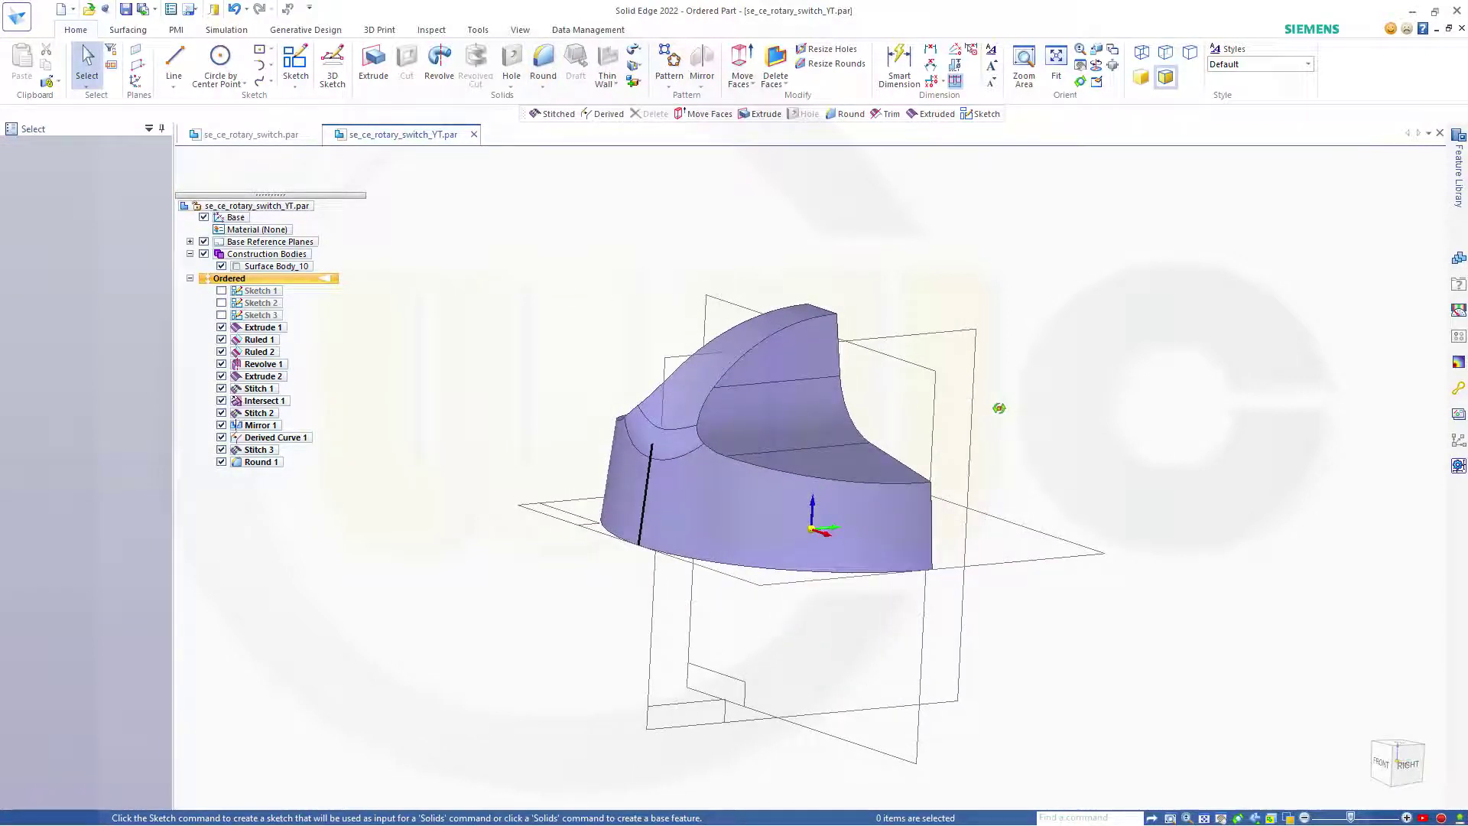
Uncheck Derived Curve 1 in PathFinder to remove the black seam line from view.
mouse_move(267, 465)
left_mouse_down()
mouse_move(266, 478)
mouse_move(241, 466)
left_mouse_up()
left_click(221, 438)
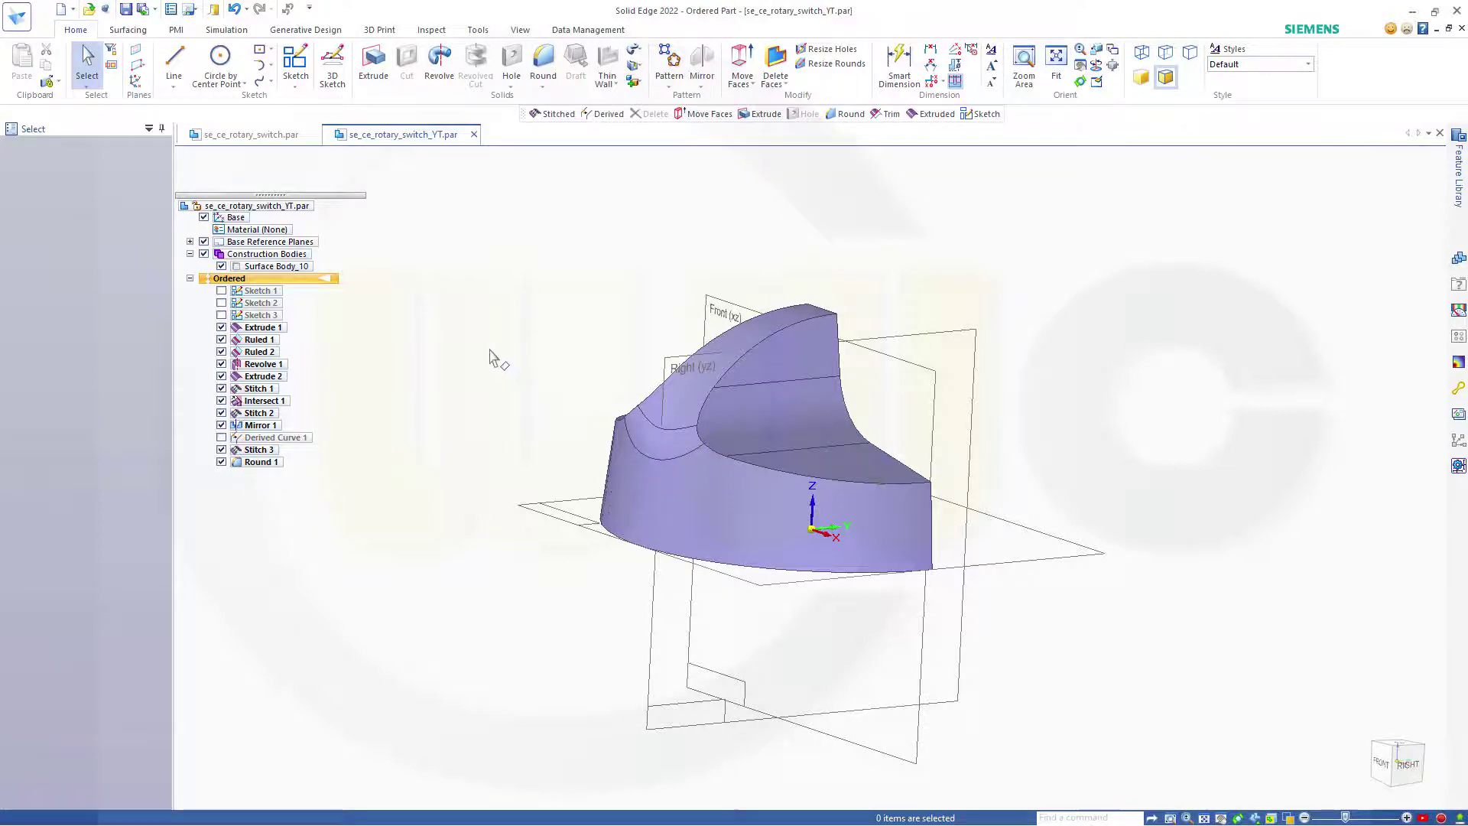
mouse_move(490, 352)
middle_mouse_down()
mouse_move(515, 351)
mouse_move(517, 377)
mouse_move(492, 370)
mouse_move(507, 361)
middle_mouse_up()
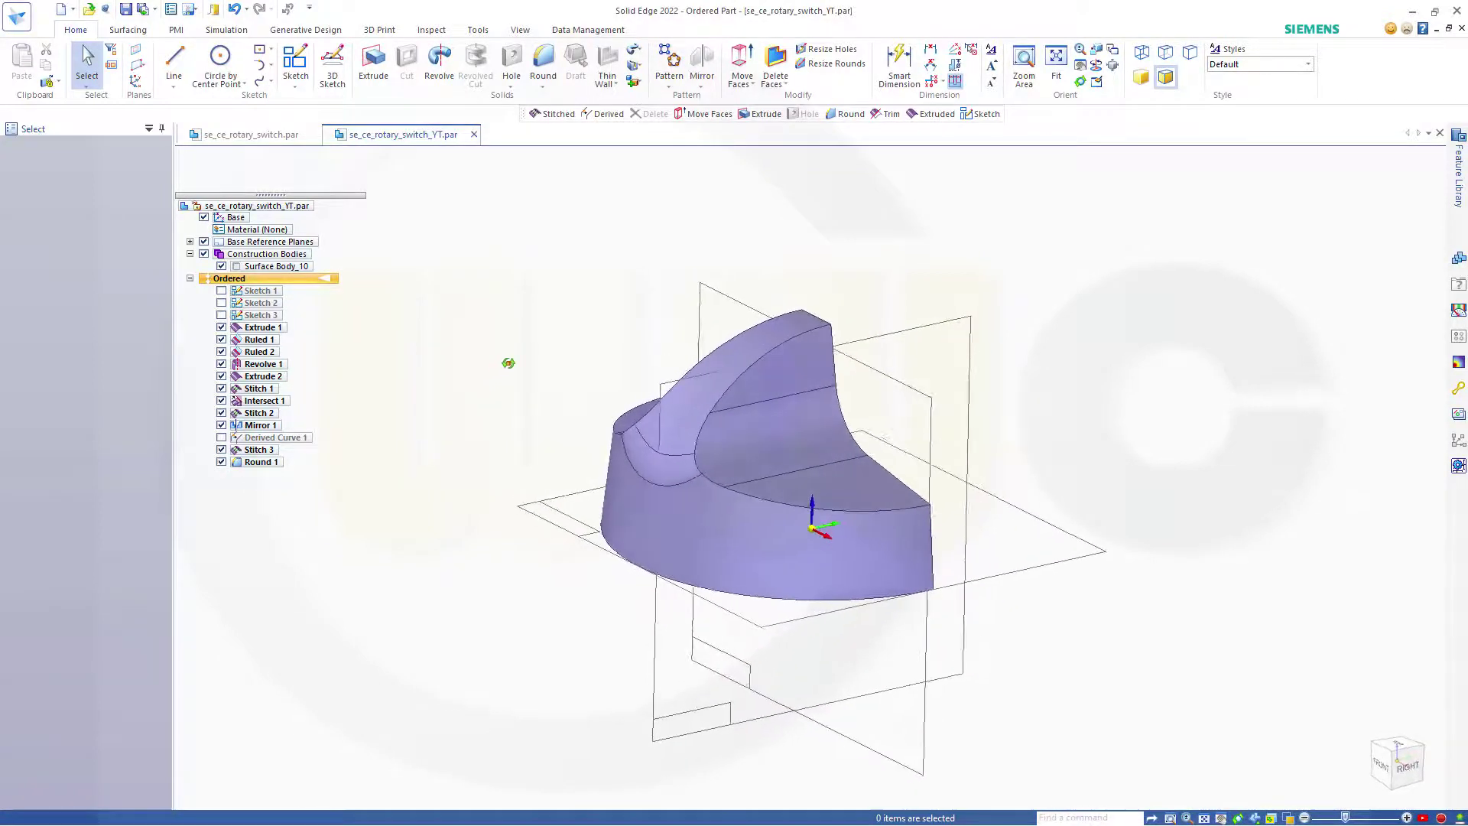
Round both fin edge chains along the ridge and rim with a 5.00 mm constant radius.
left_click(544, 64)
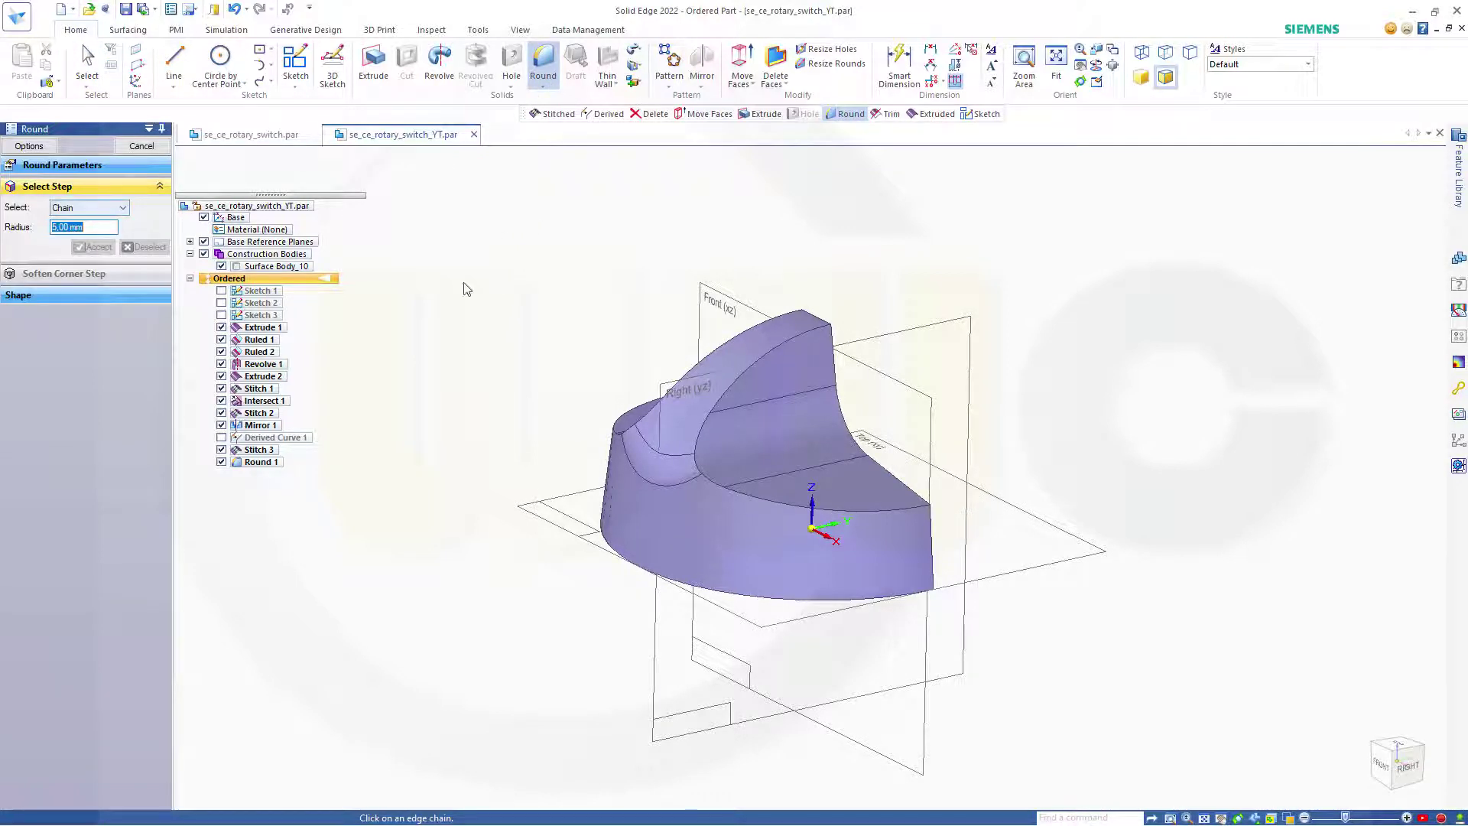
left_click(737, 358)
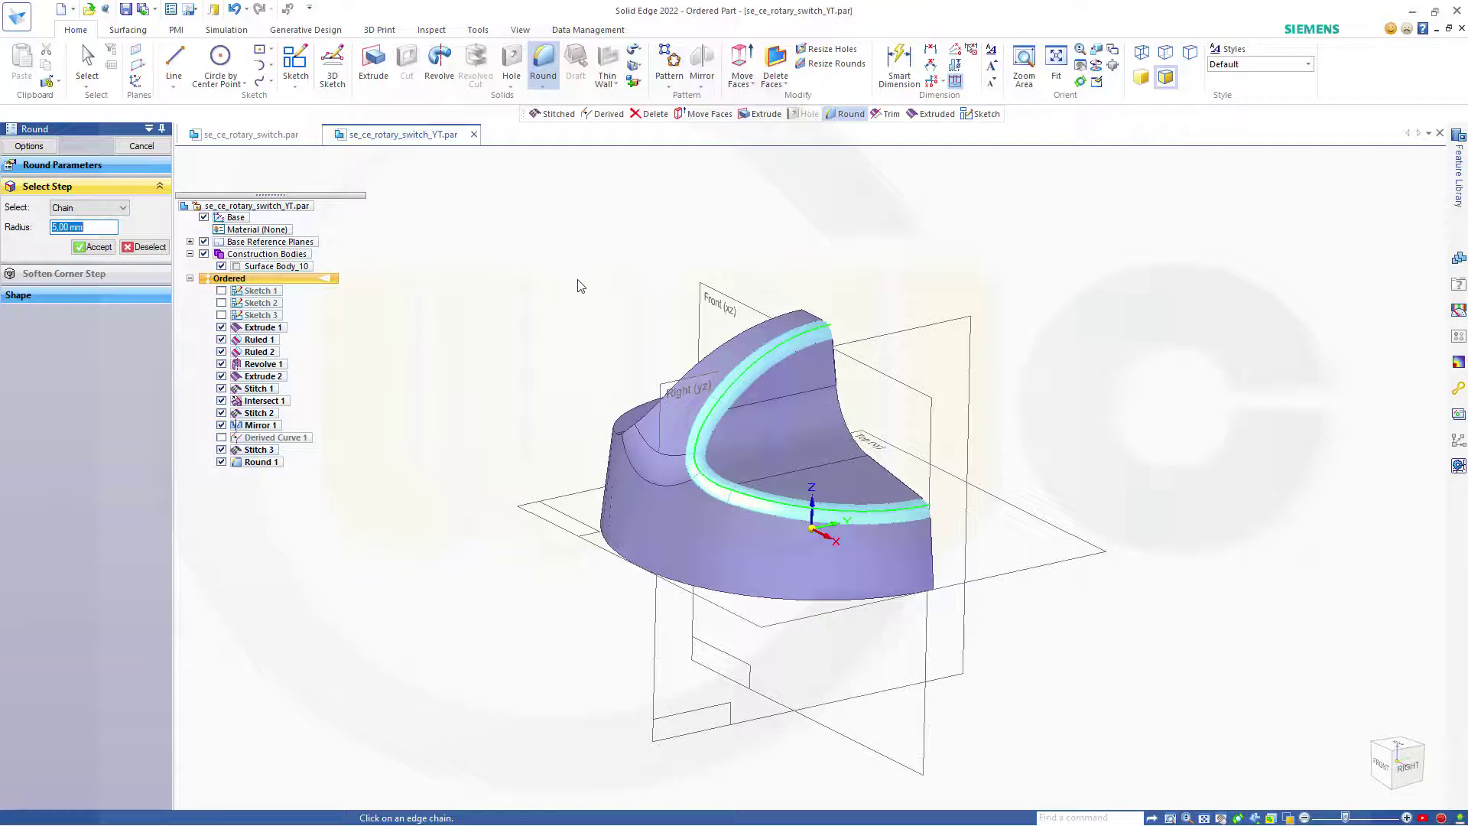
middle_click_drag(585, 293, 691, 452)
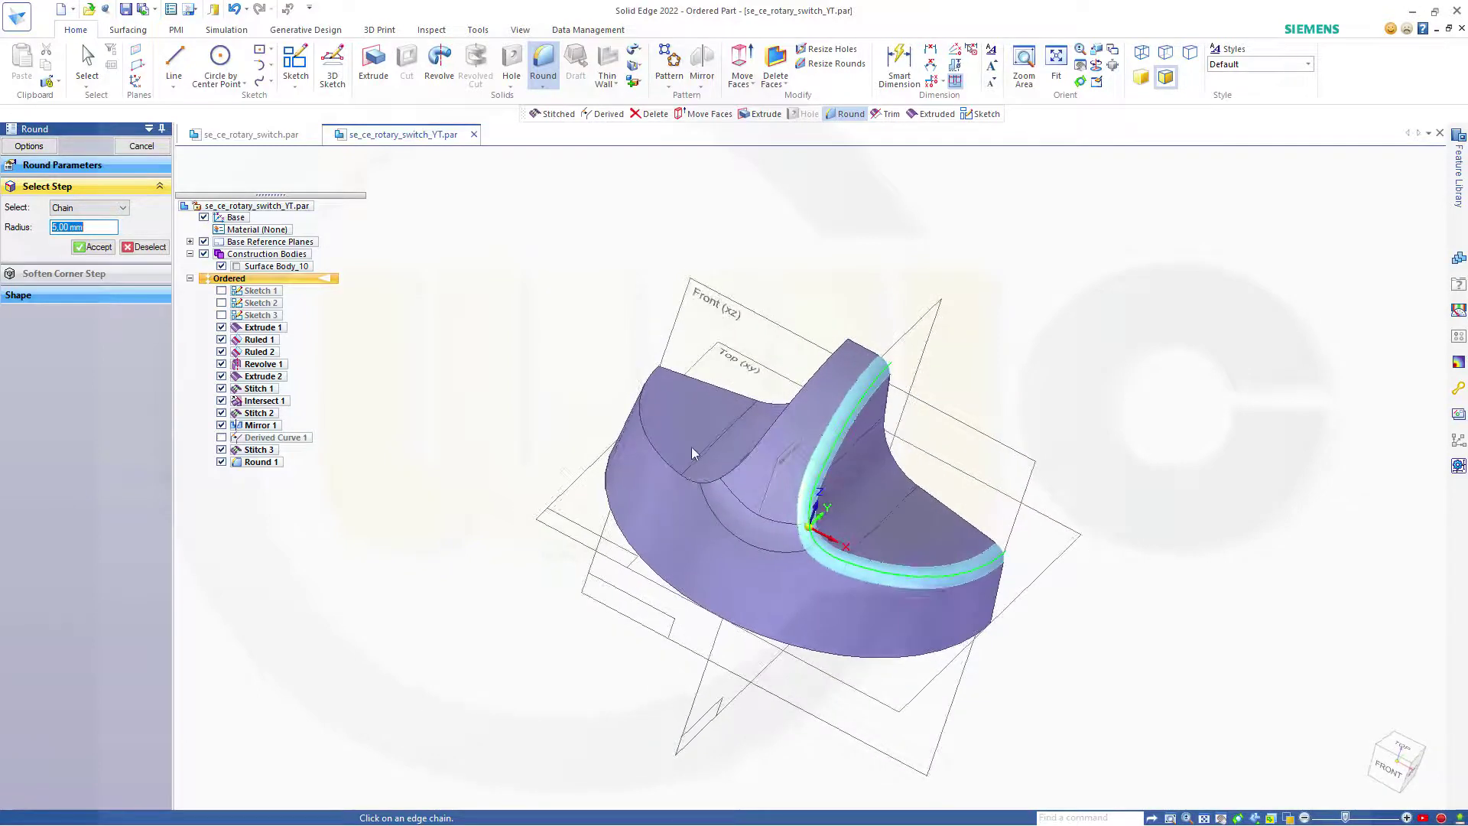
left_click(663, 461)
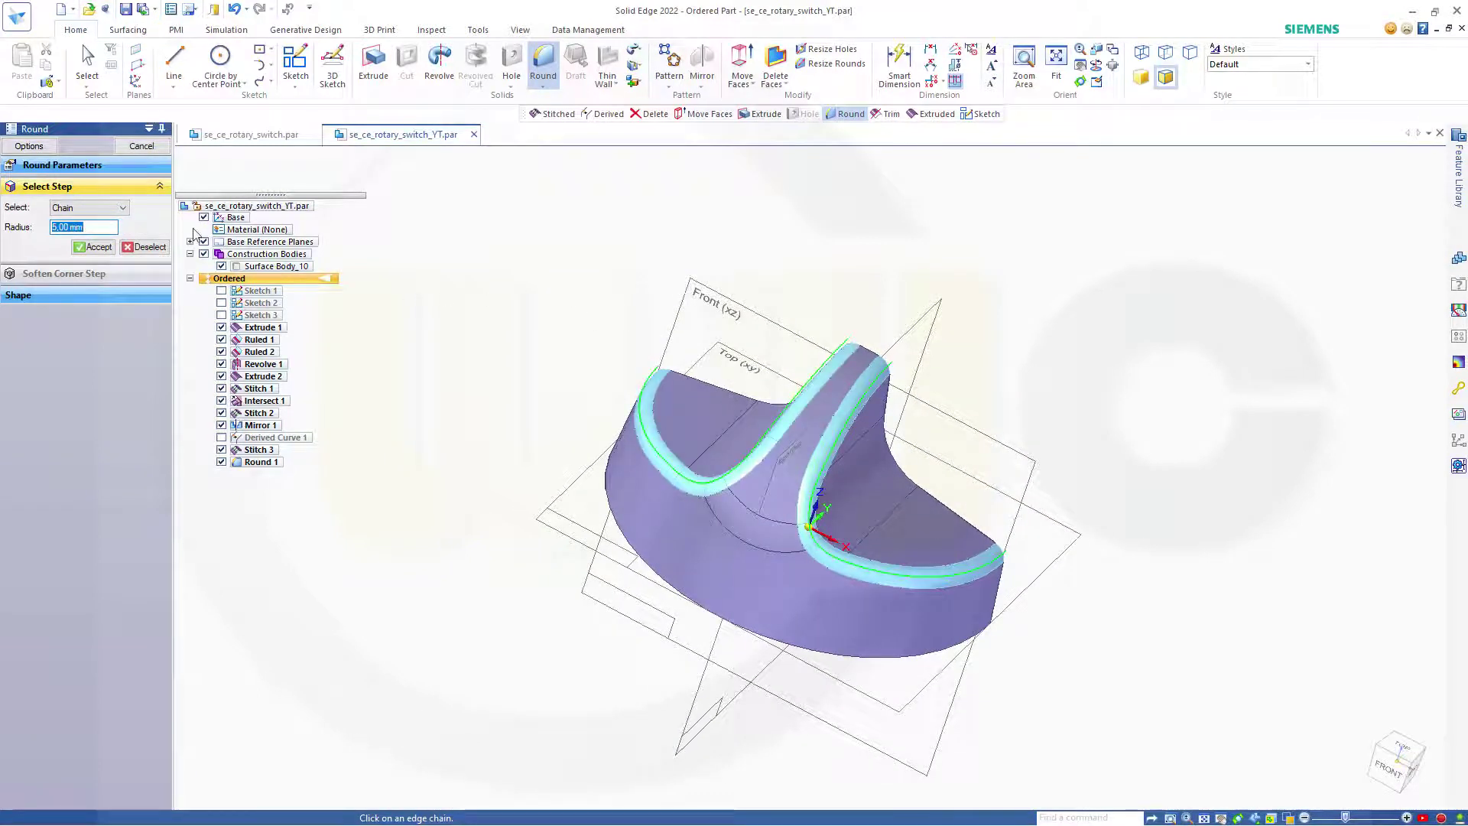
left_click(96, 248)
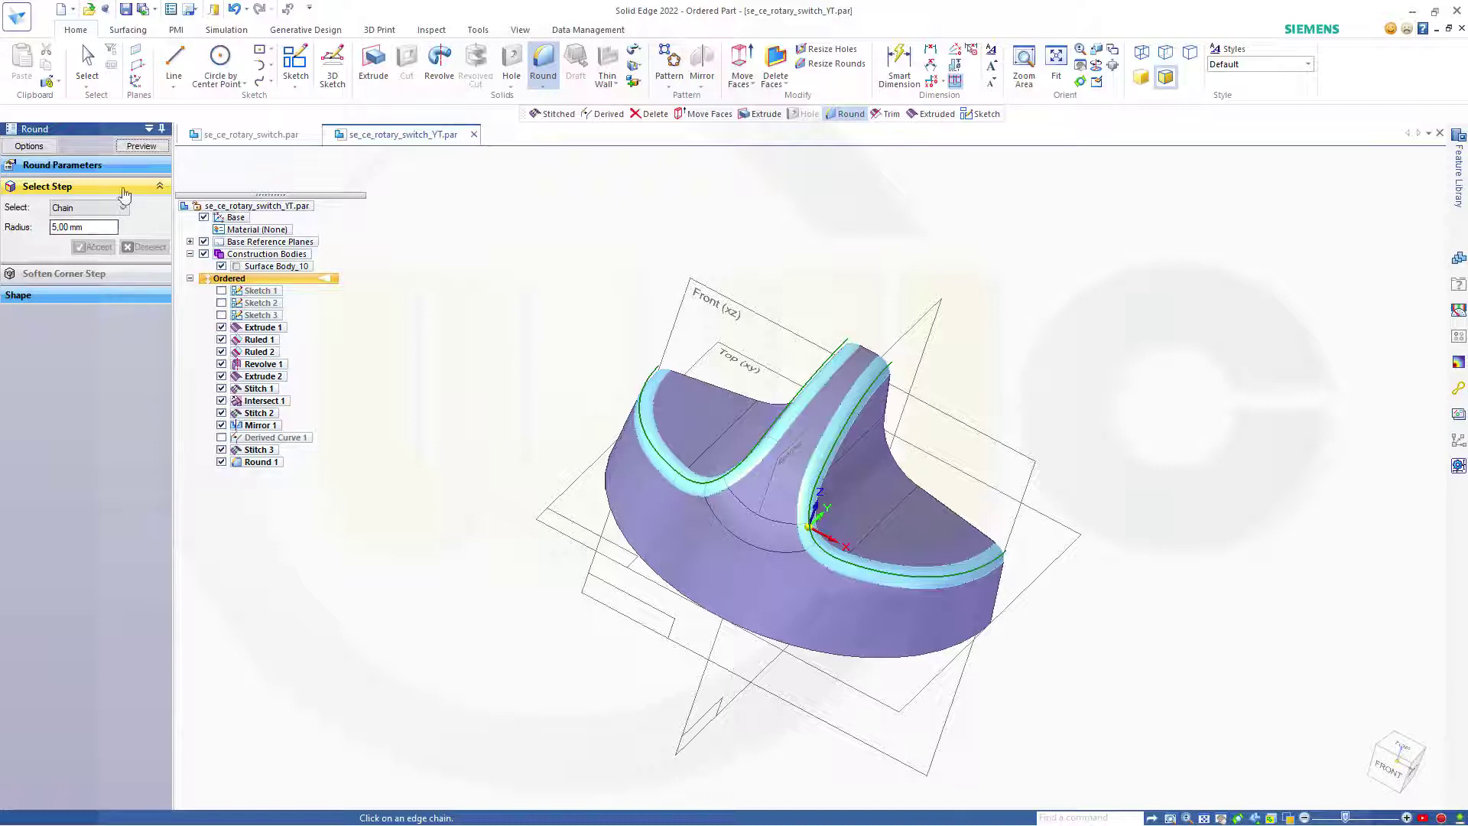
left_click(140, 147)
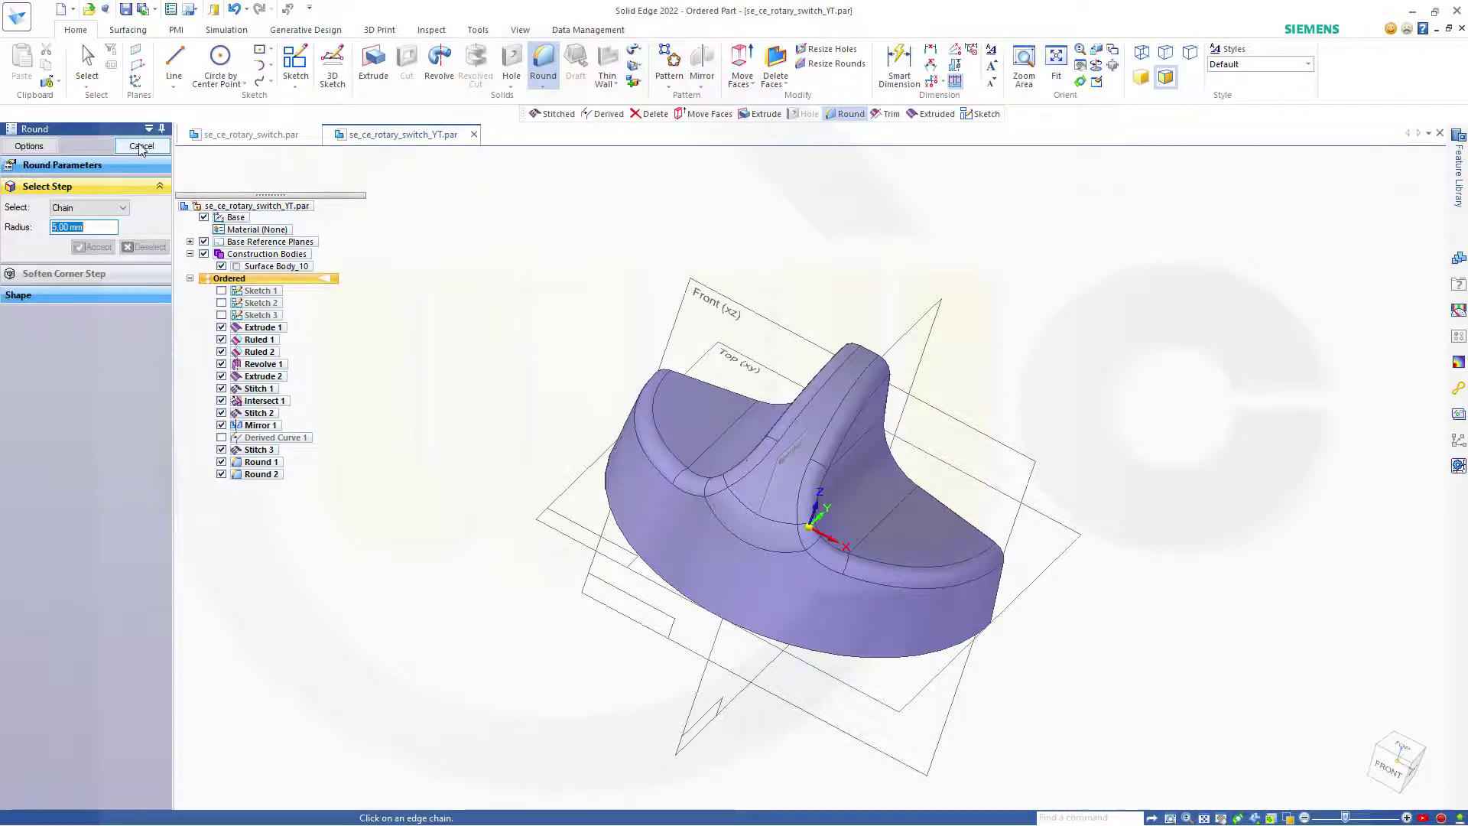
left_click(140, 146)
middle_click_drag(991, 413, 887, 361)
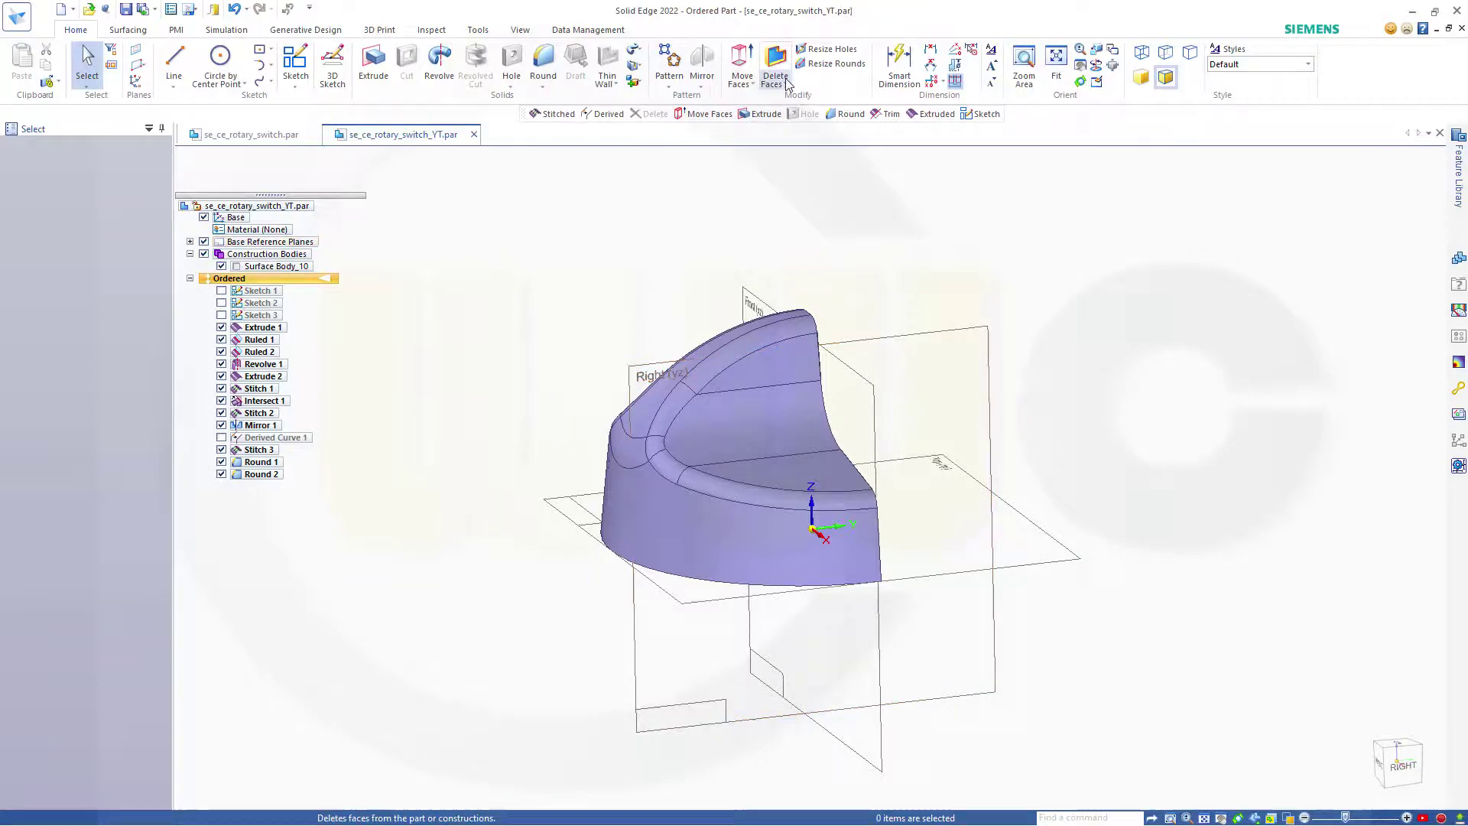
Mirror-copy the rounded knob half across the Right (yz) plane, creating Surface Body_11.
left_click(702, 83)
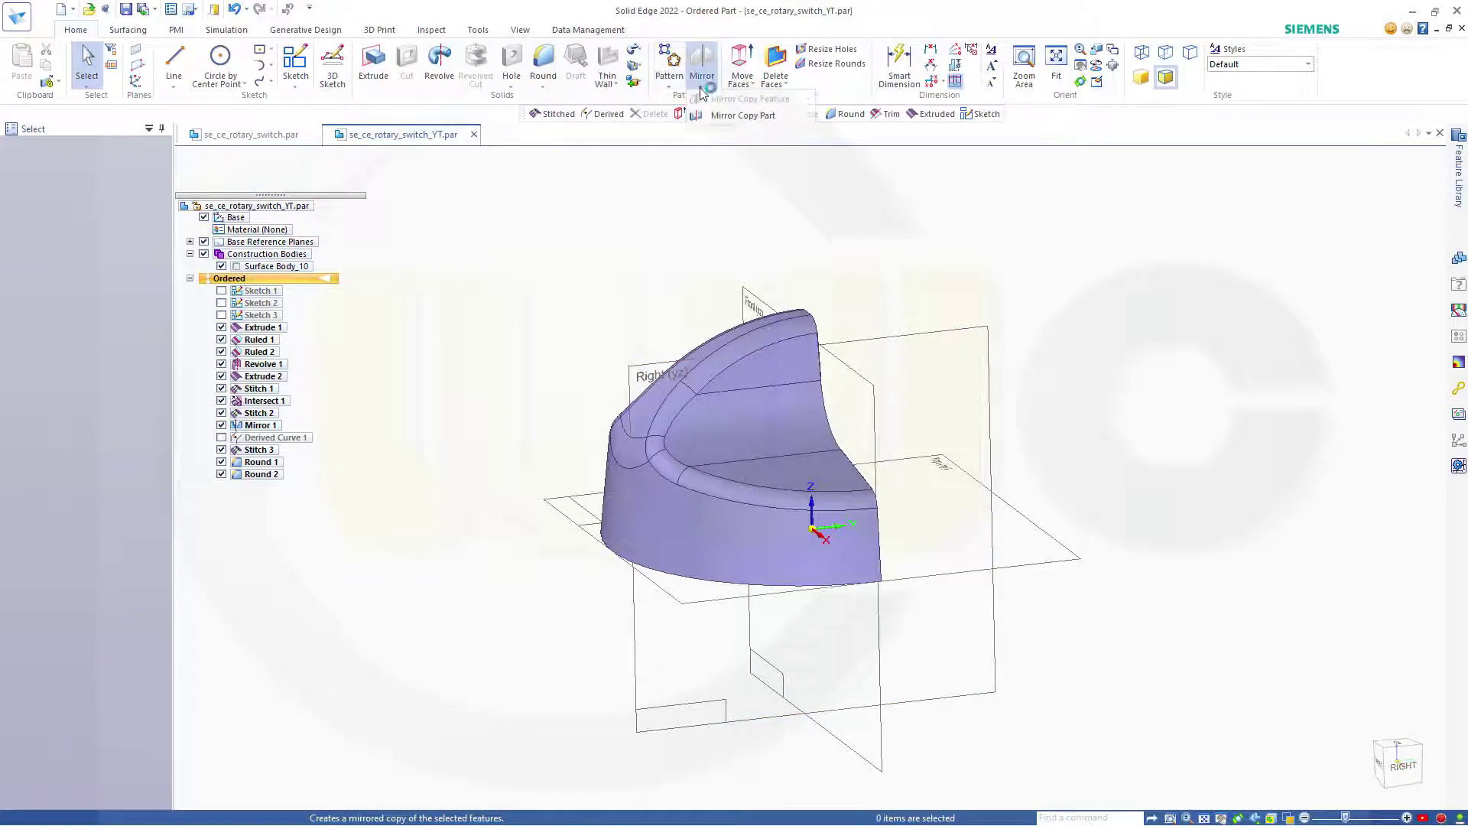
left_click(720, 116)
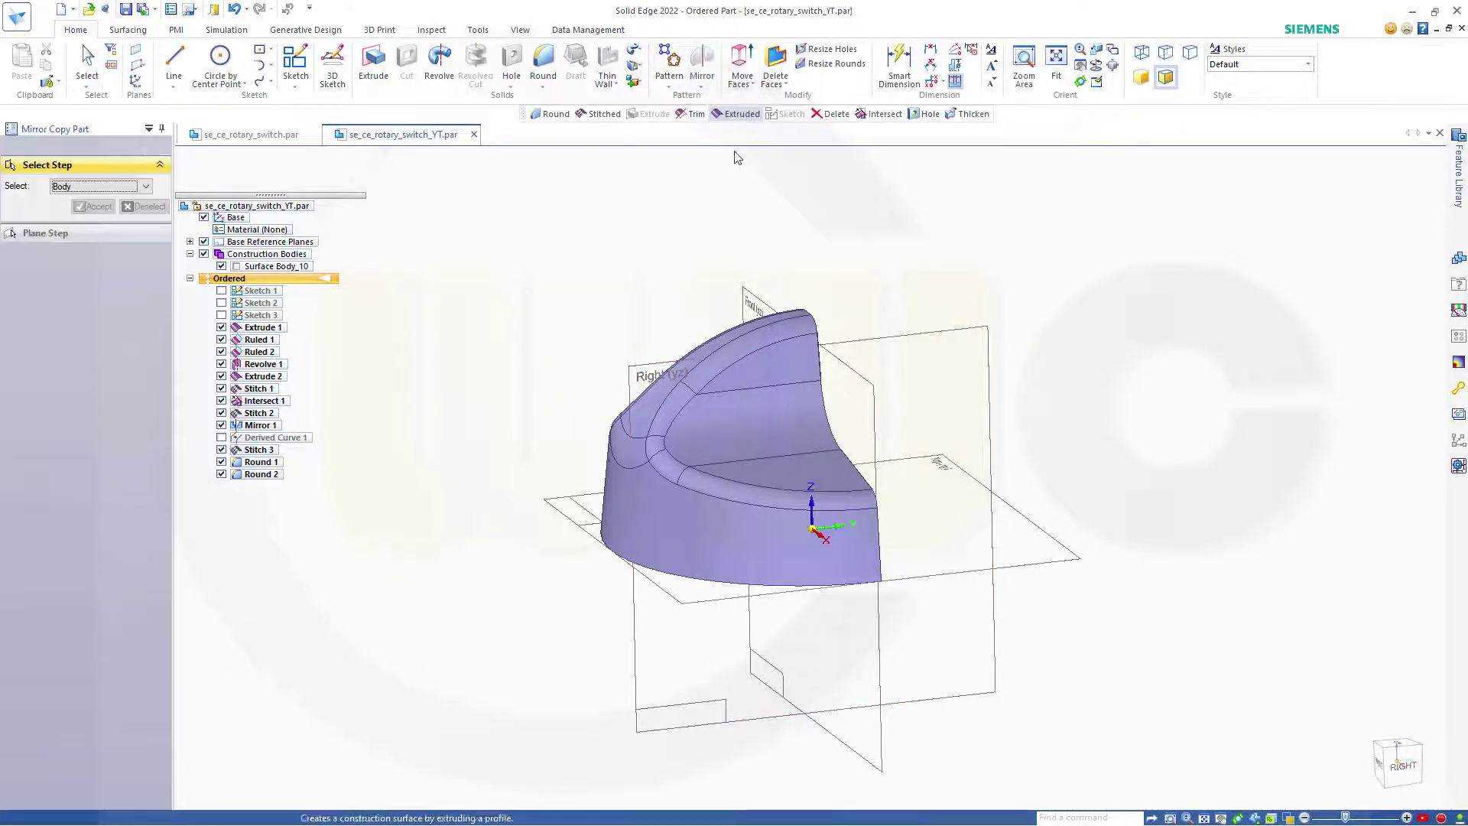
left_click(760, 425)
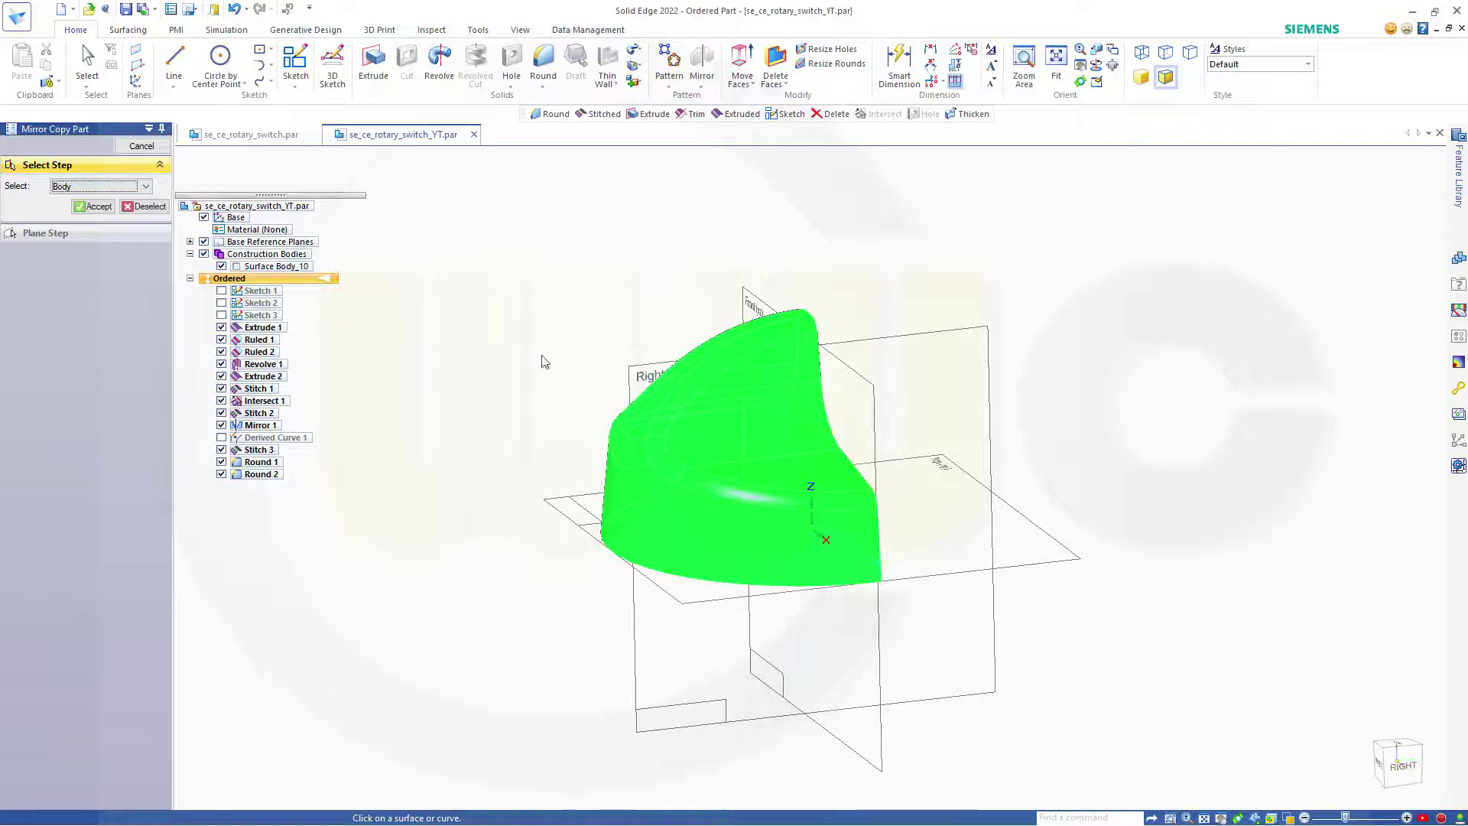
left_click(93, 205)
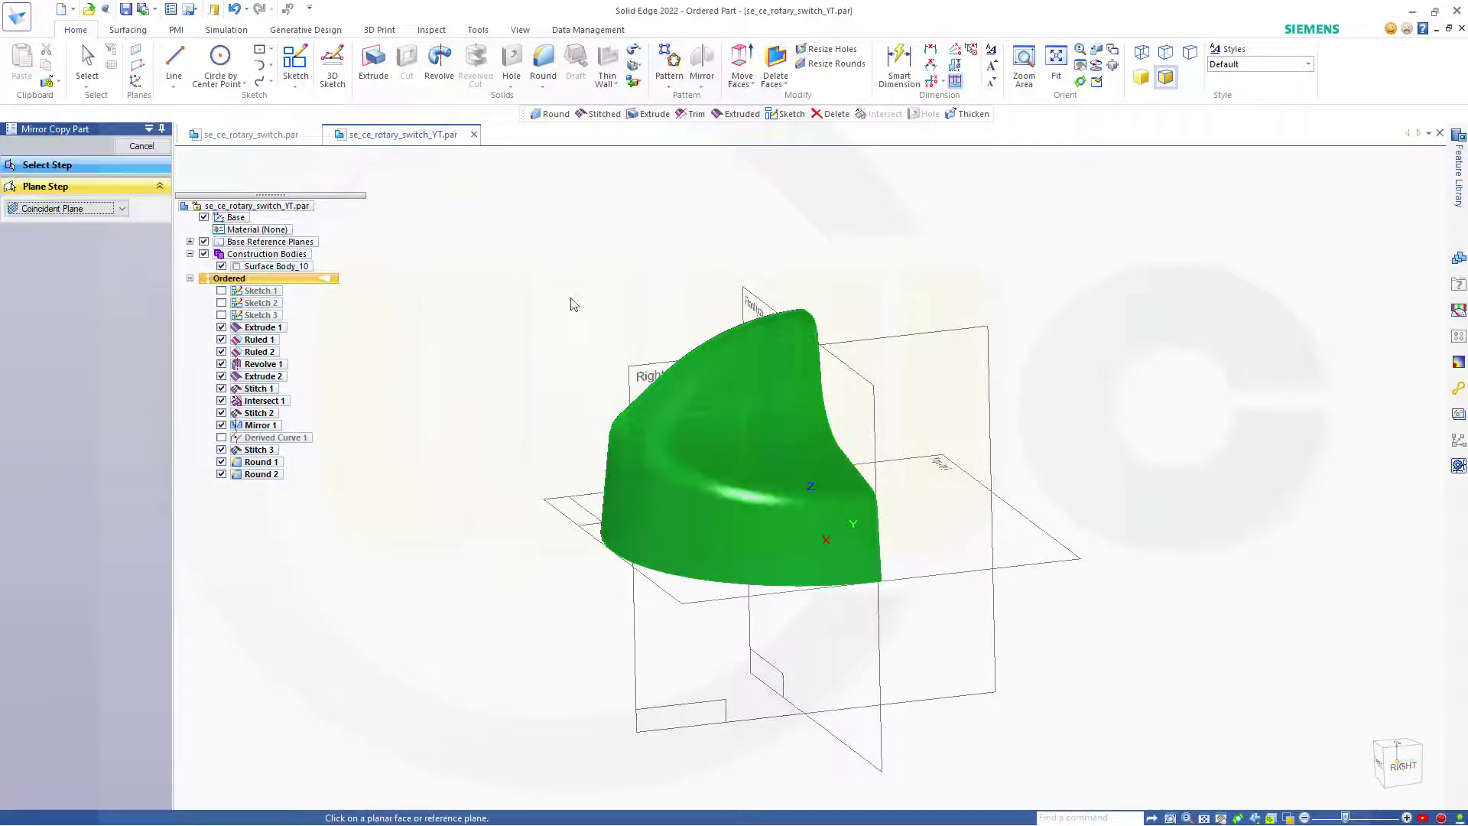
left_click(878, 407)
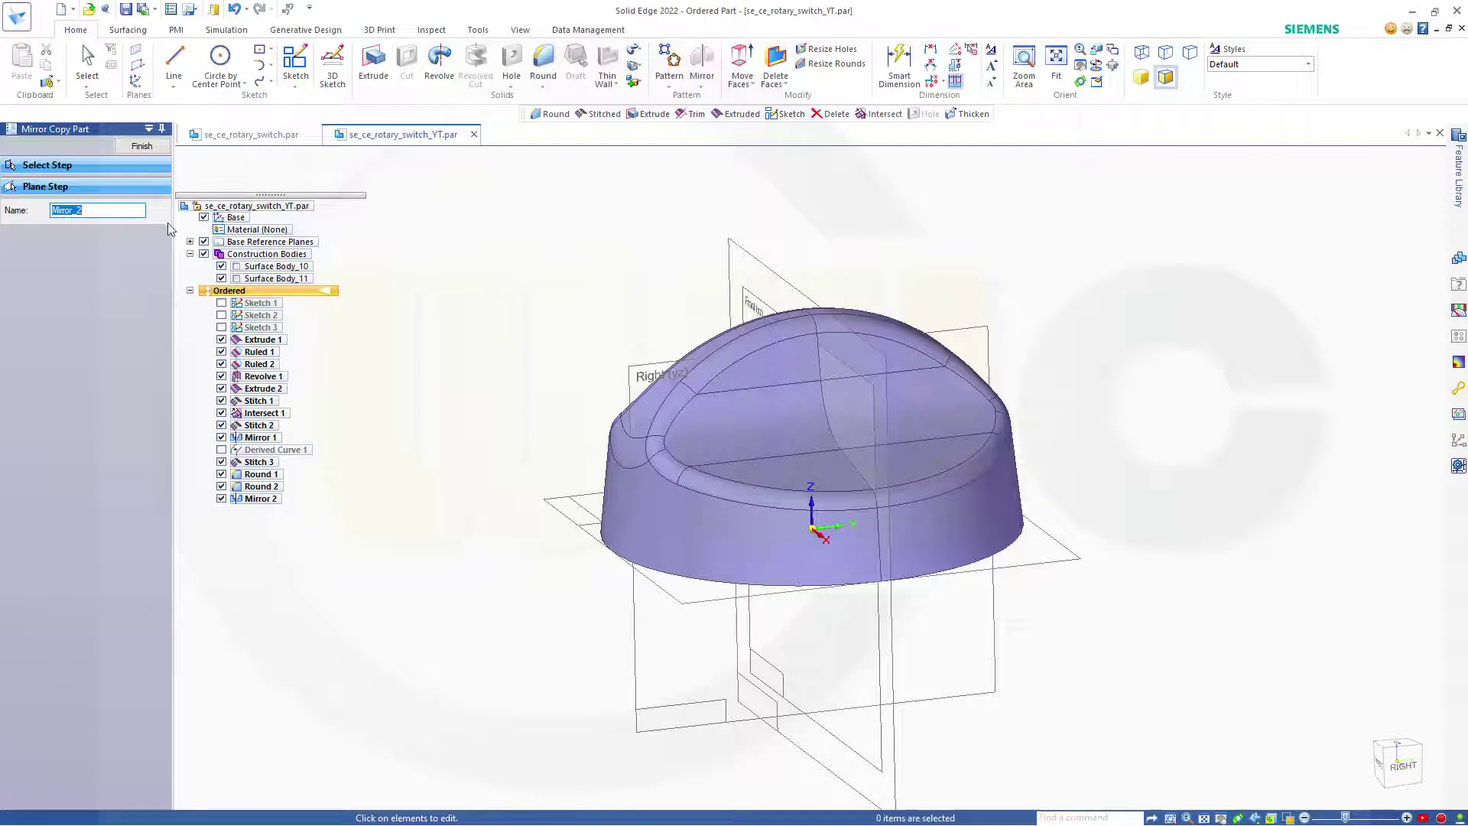
left_click(146, 146)
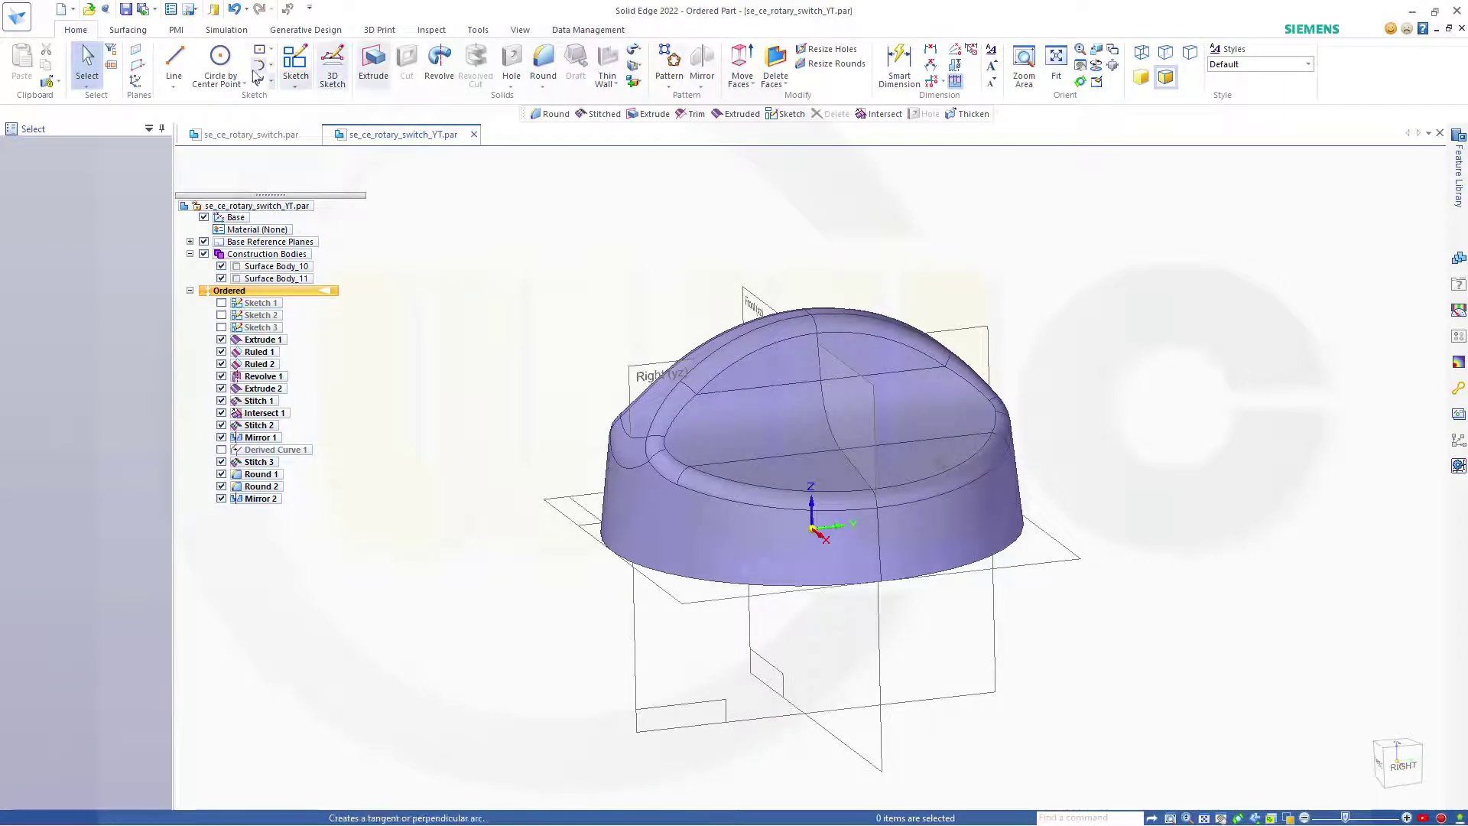
Stitch Surface Body_10 and Surface Body_11 into the single closed Surface Body_12.
left_click(137, 32)
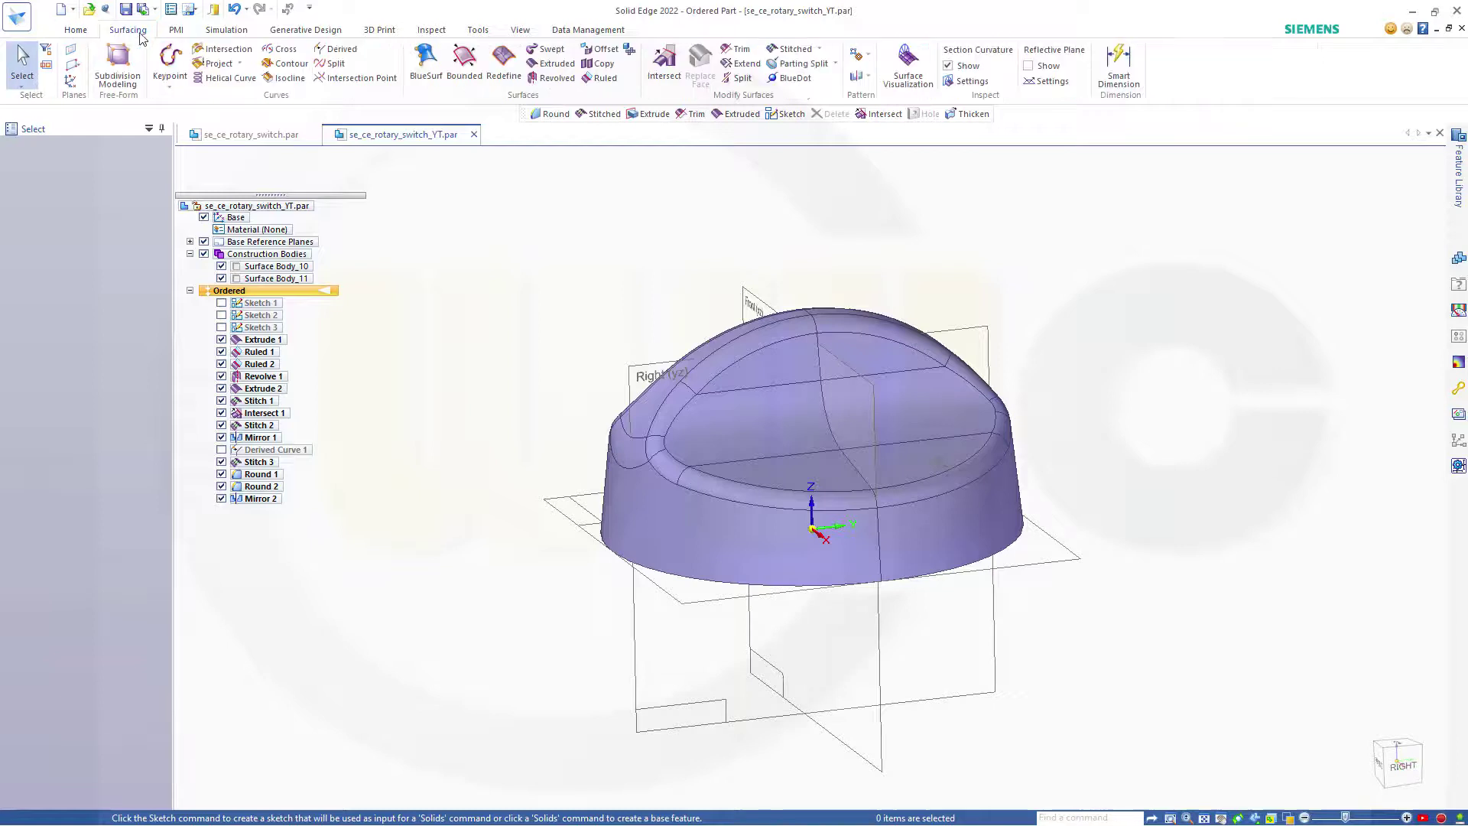
left_click(794, 49)
left_click(831, 386)
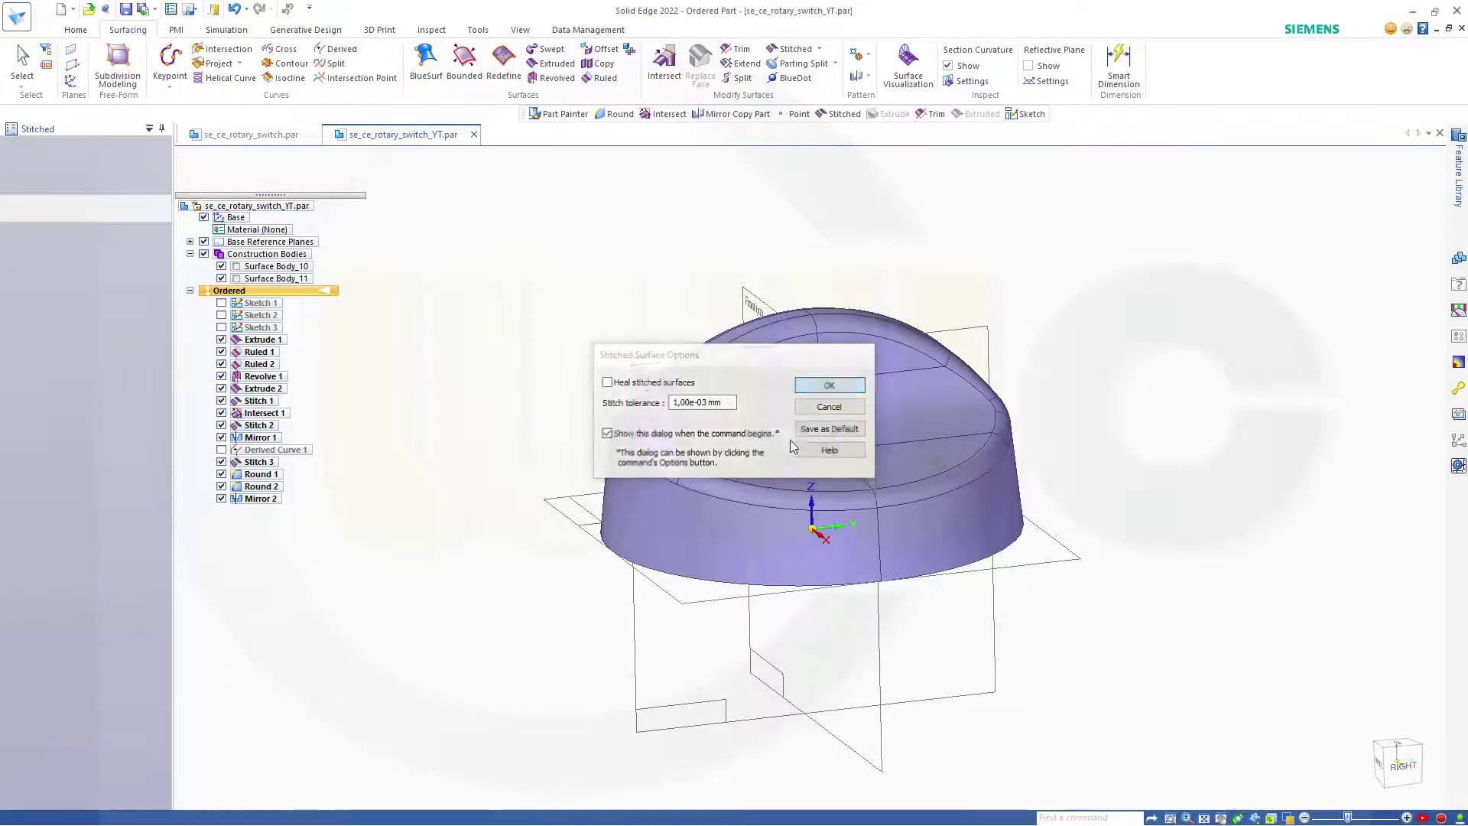
left_click(757, 525)
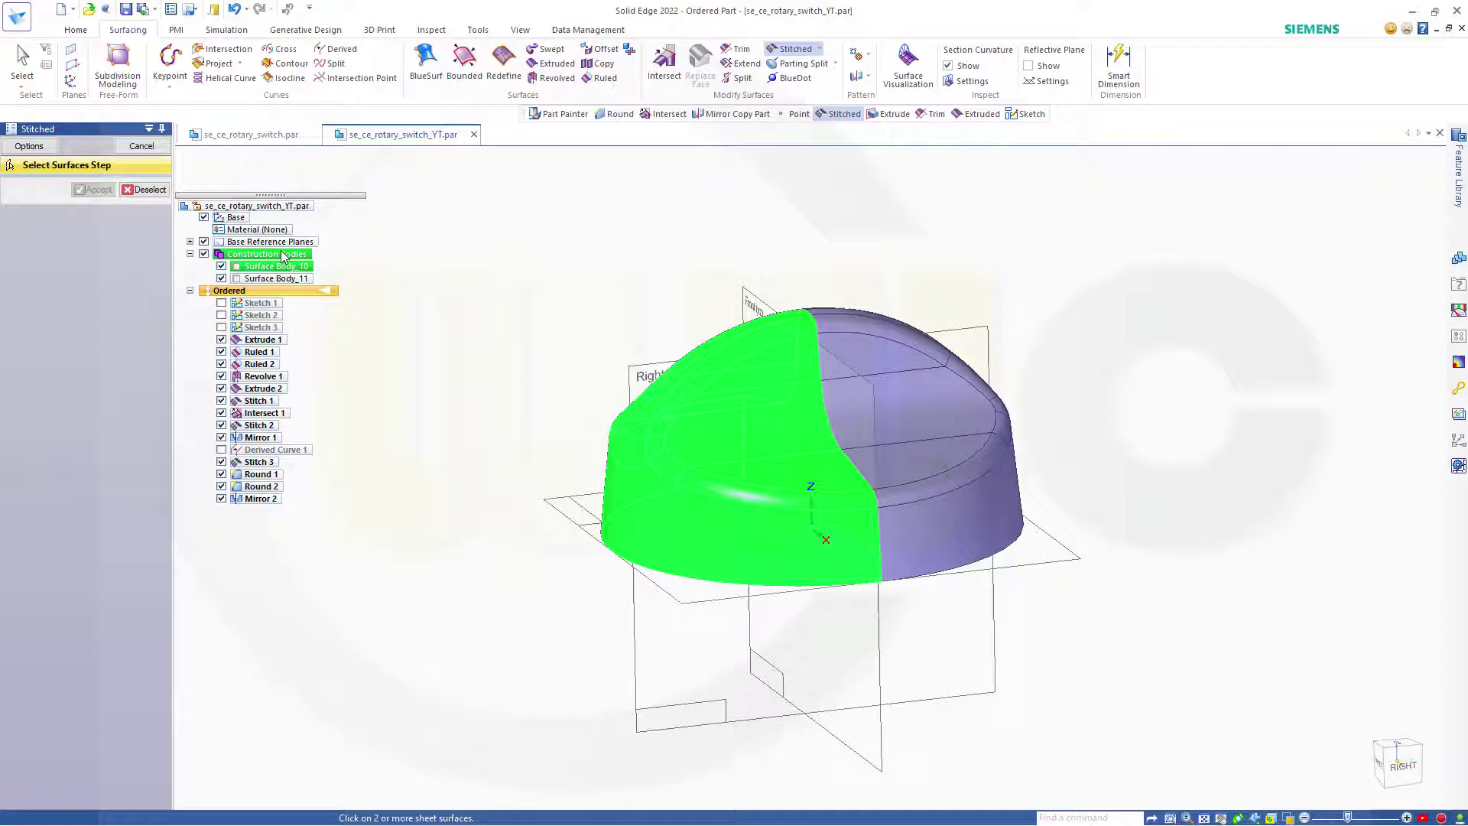
left_click(864, 374)
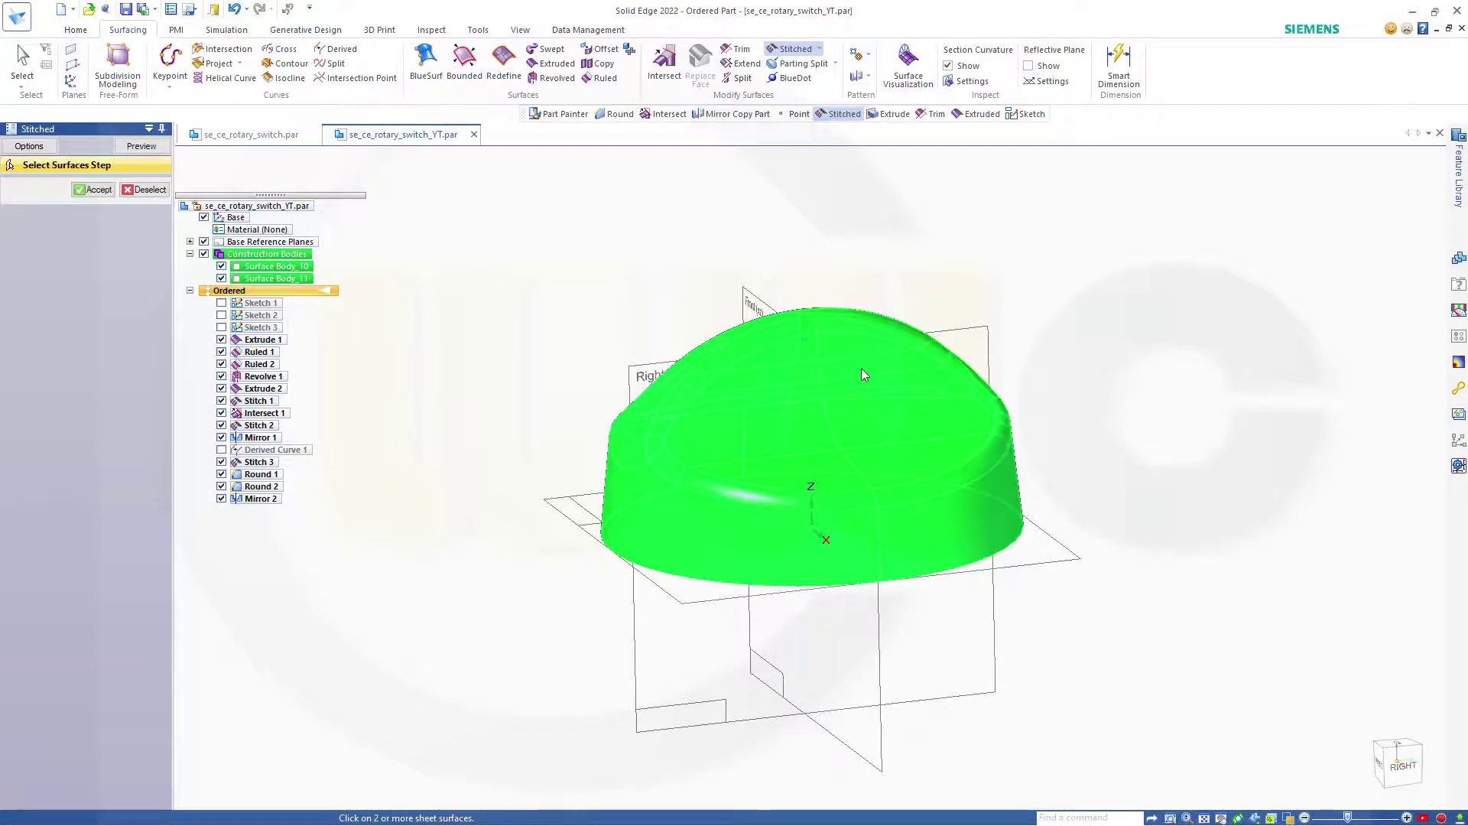
left_click(104, 190)
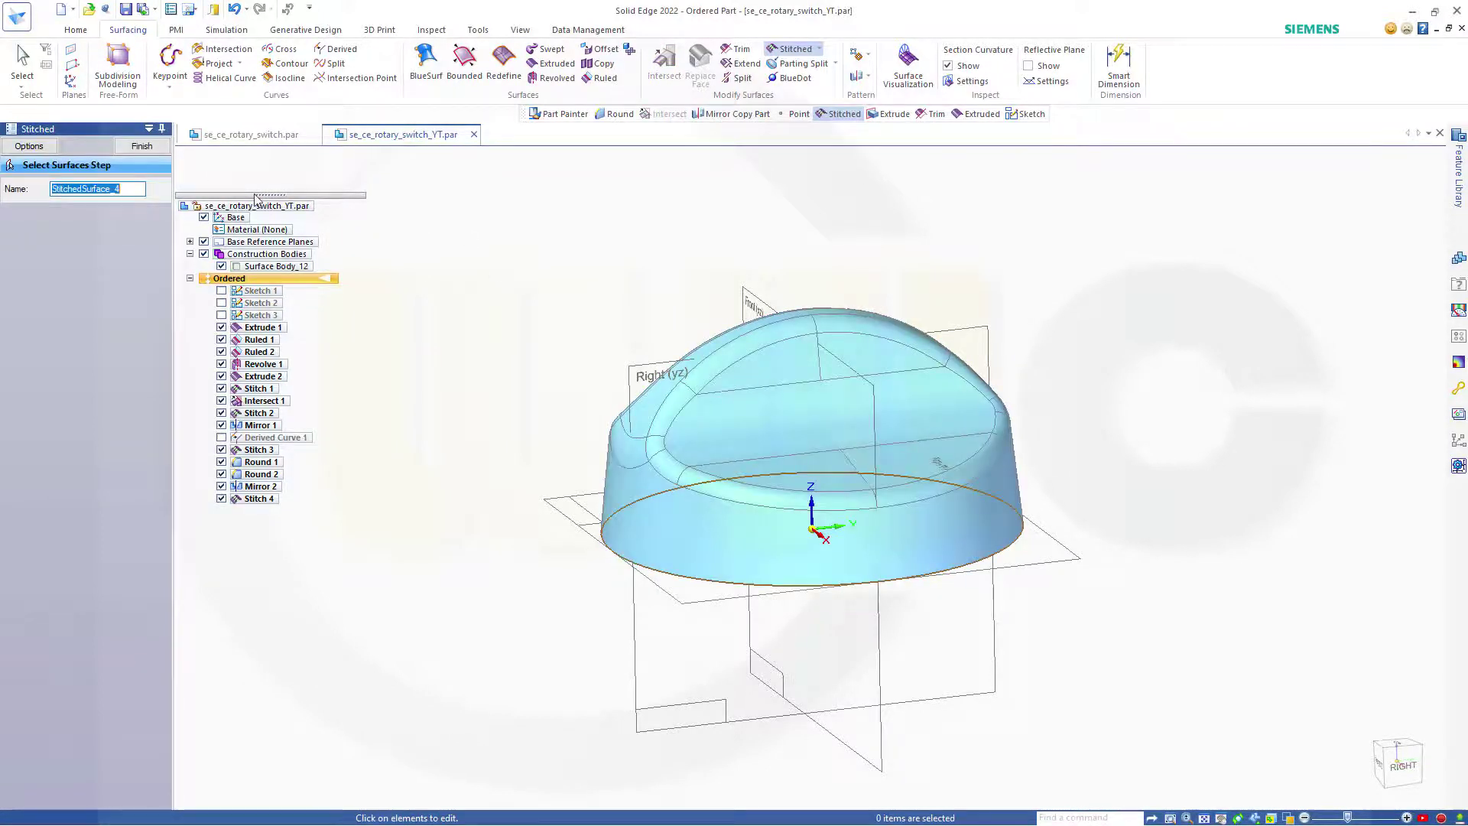
left_click(141, 147)
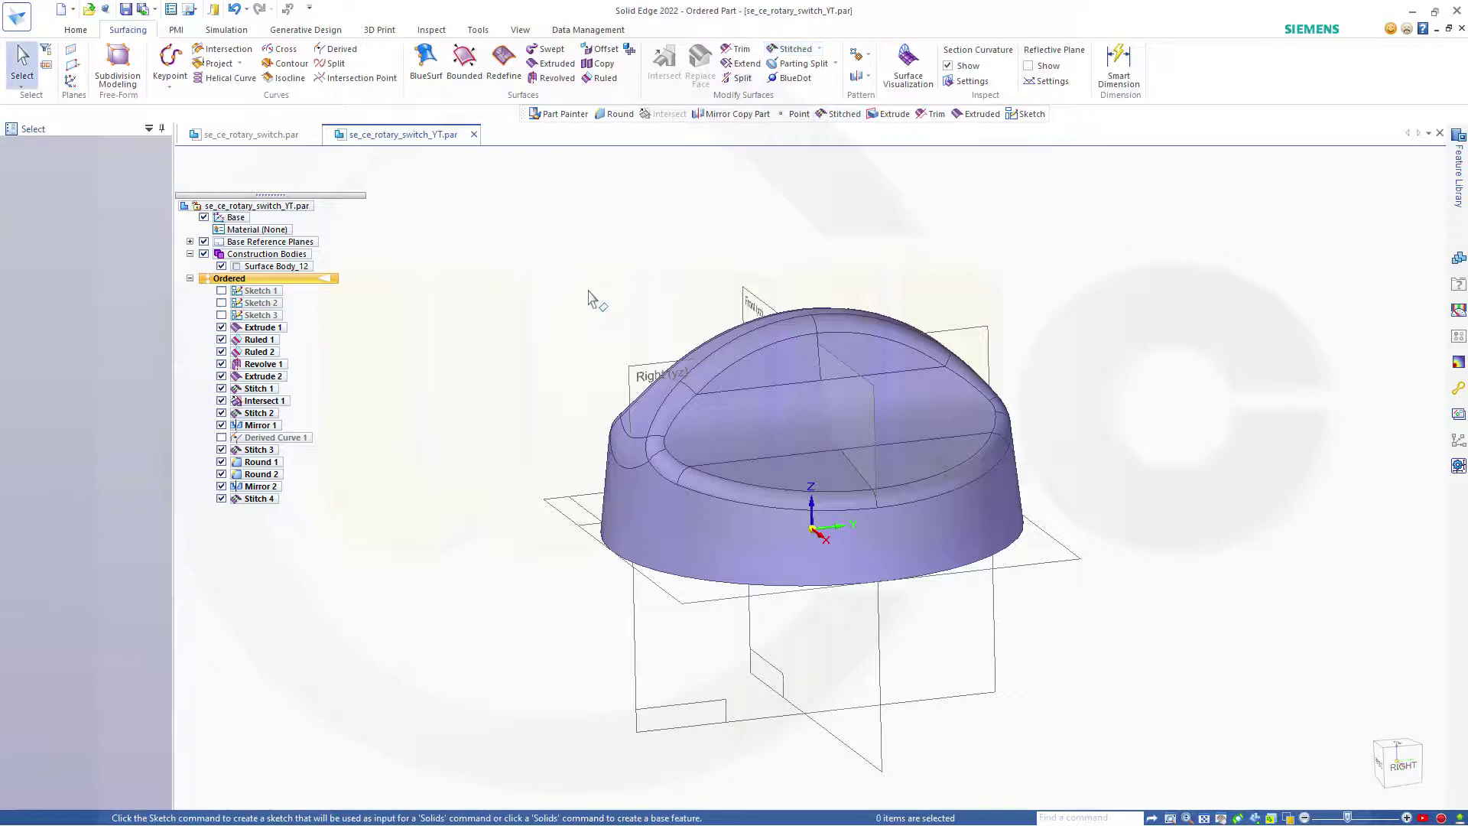
middle_click_drag(603, 275, 644, 317)
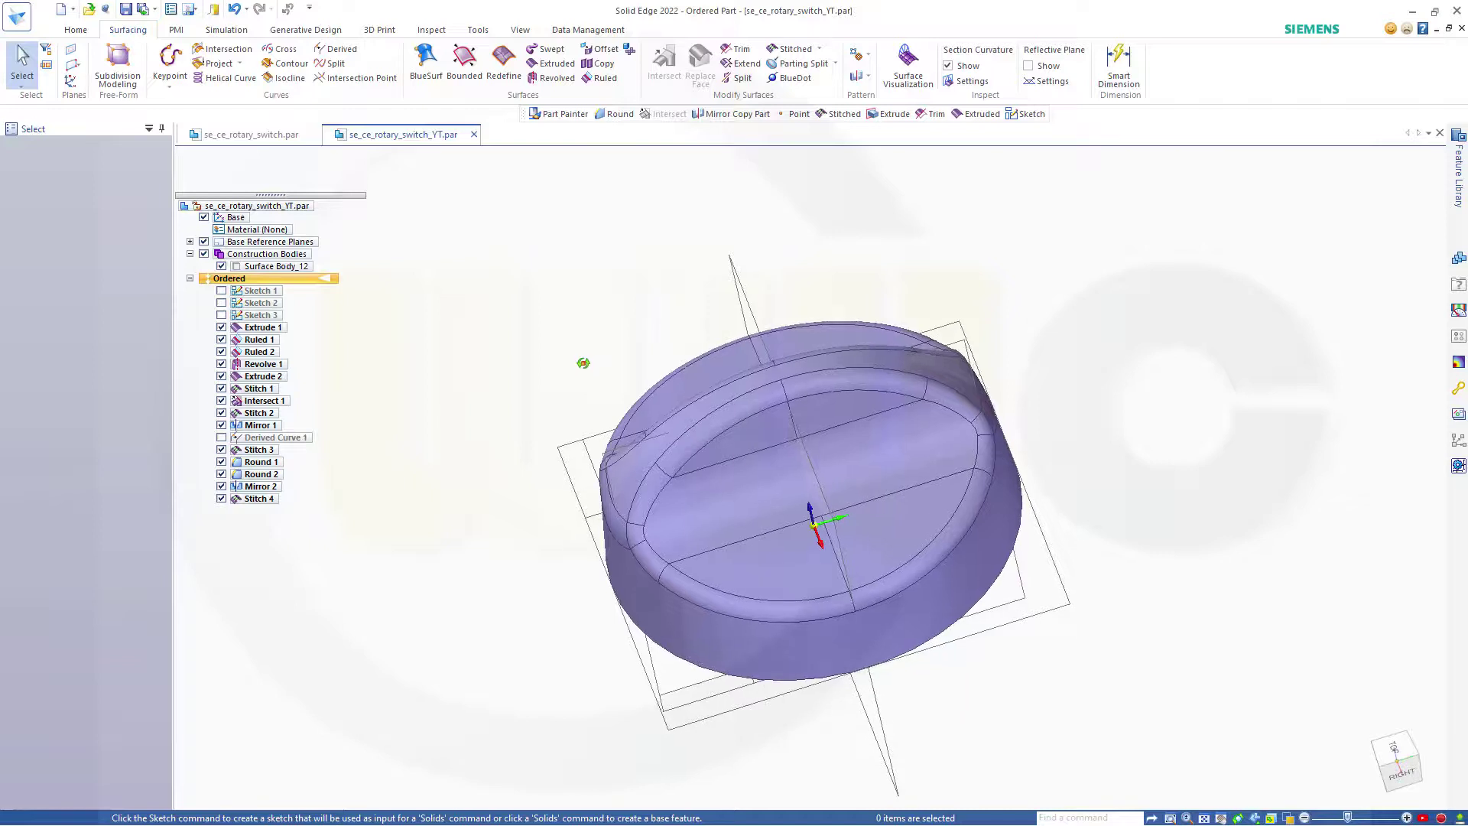
middle_click_drag(588, 356, 653, 342)
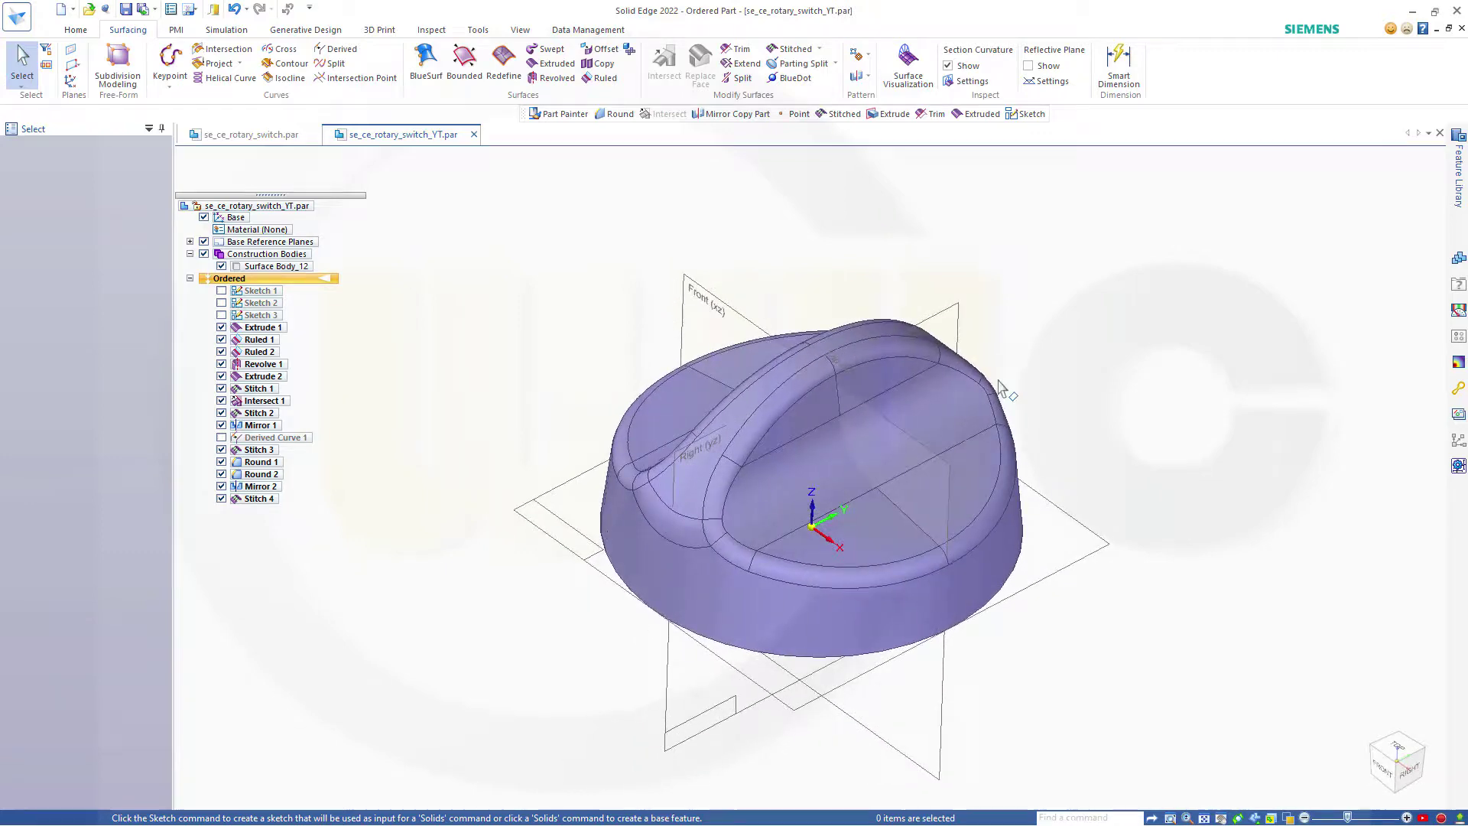